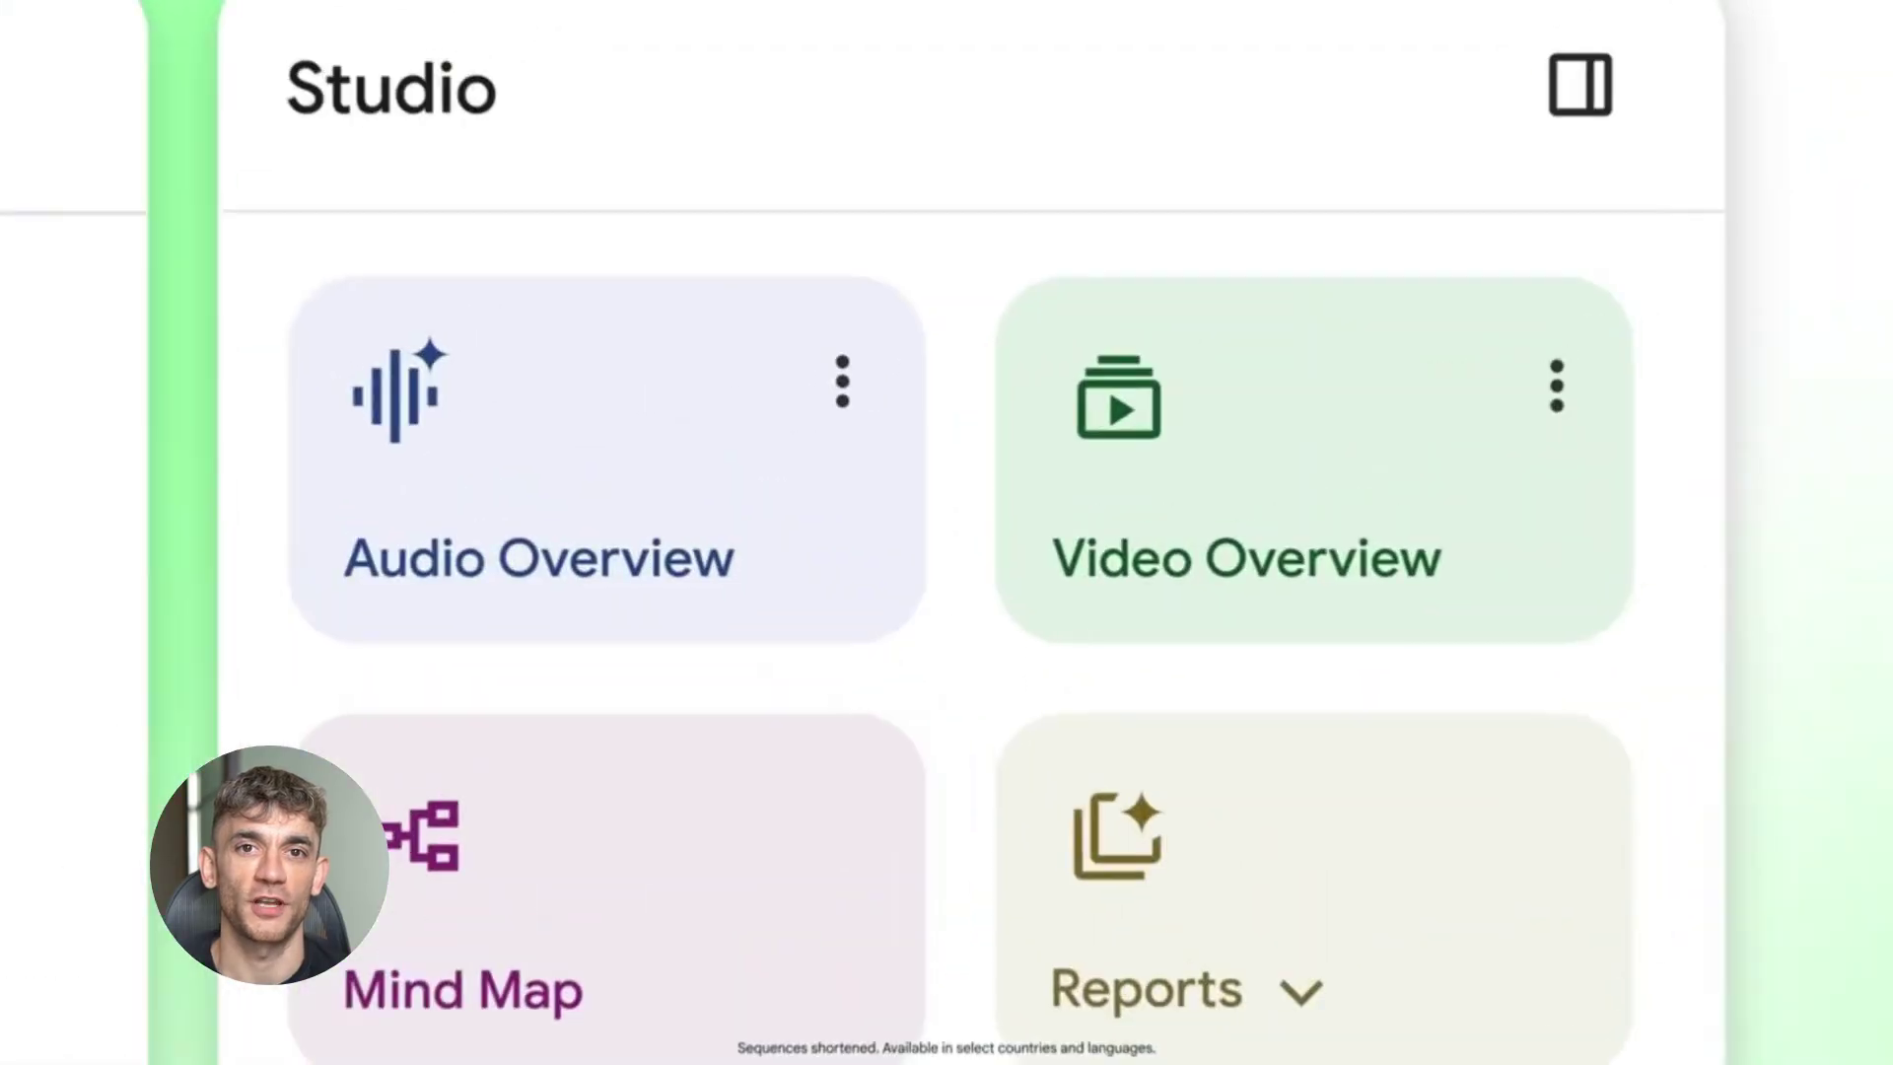
Generate a Video Overview, then start a Presenter Slides deck in English at default length
left_click(1466, 596)
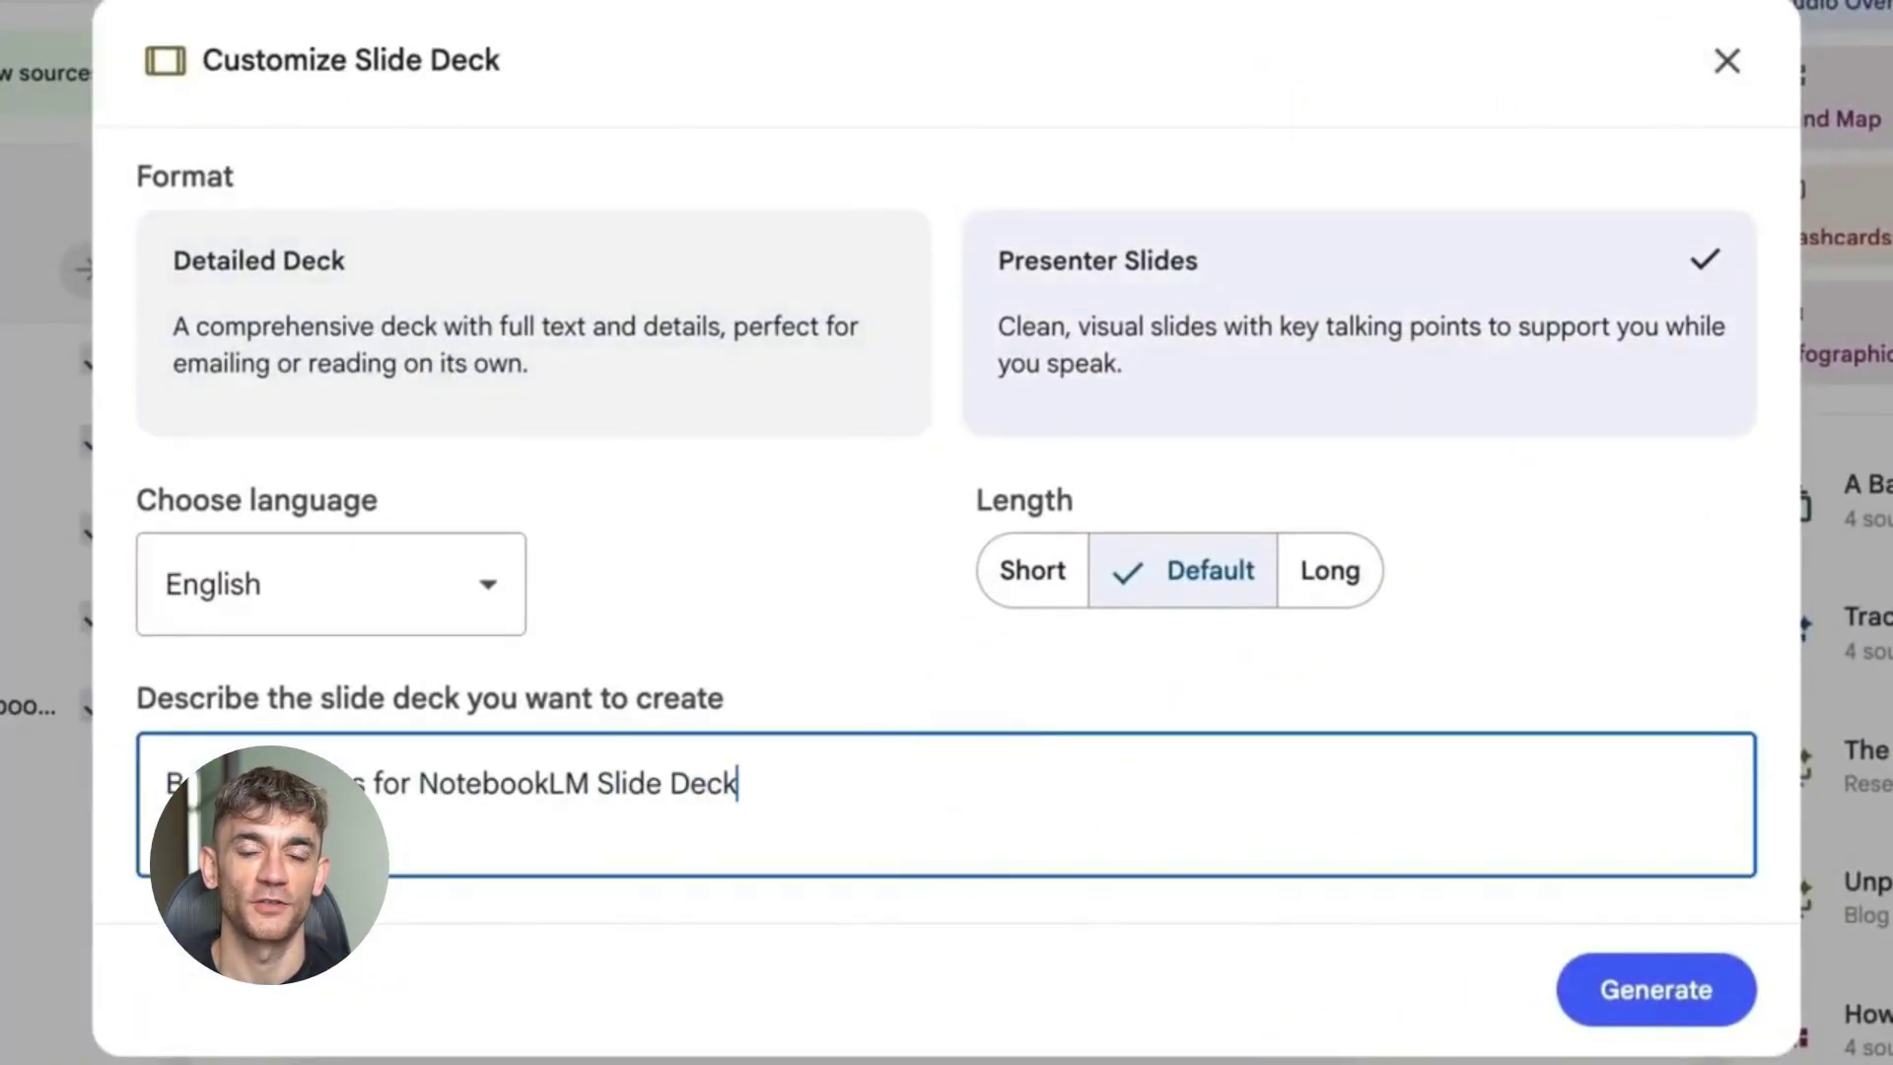
left_click(1656, 989)
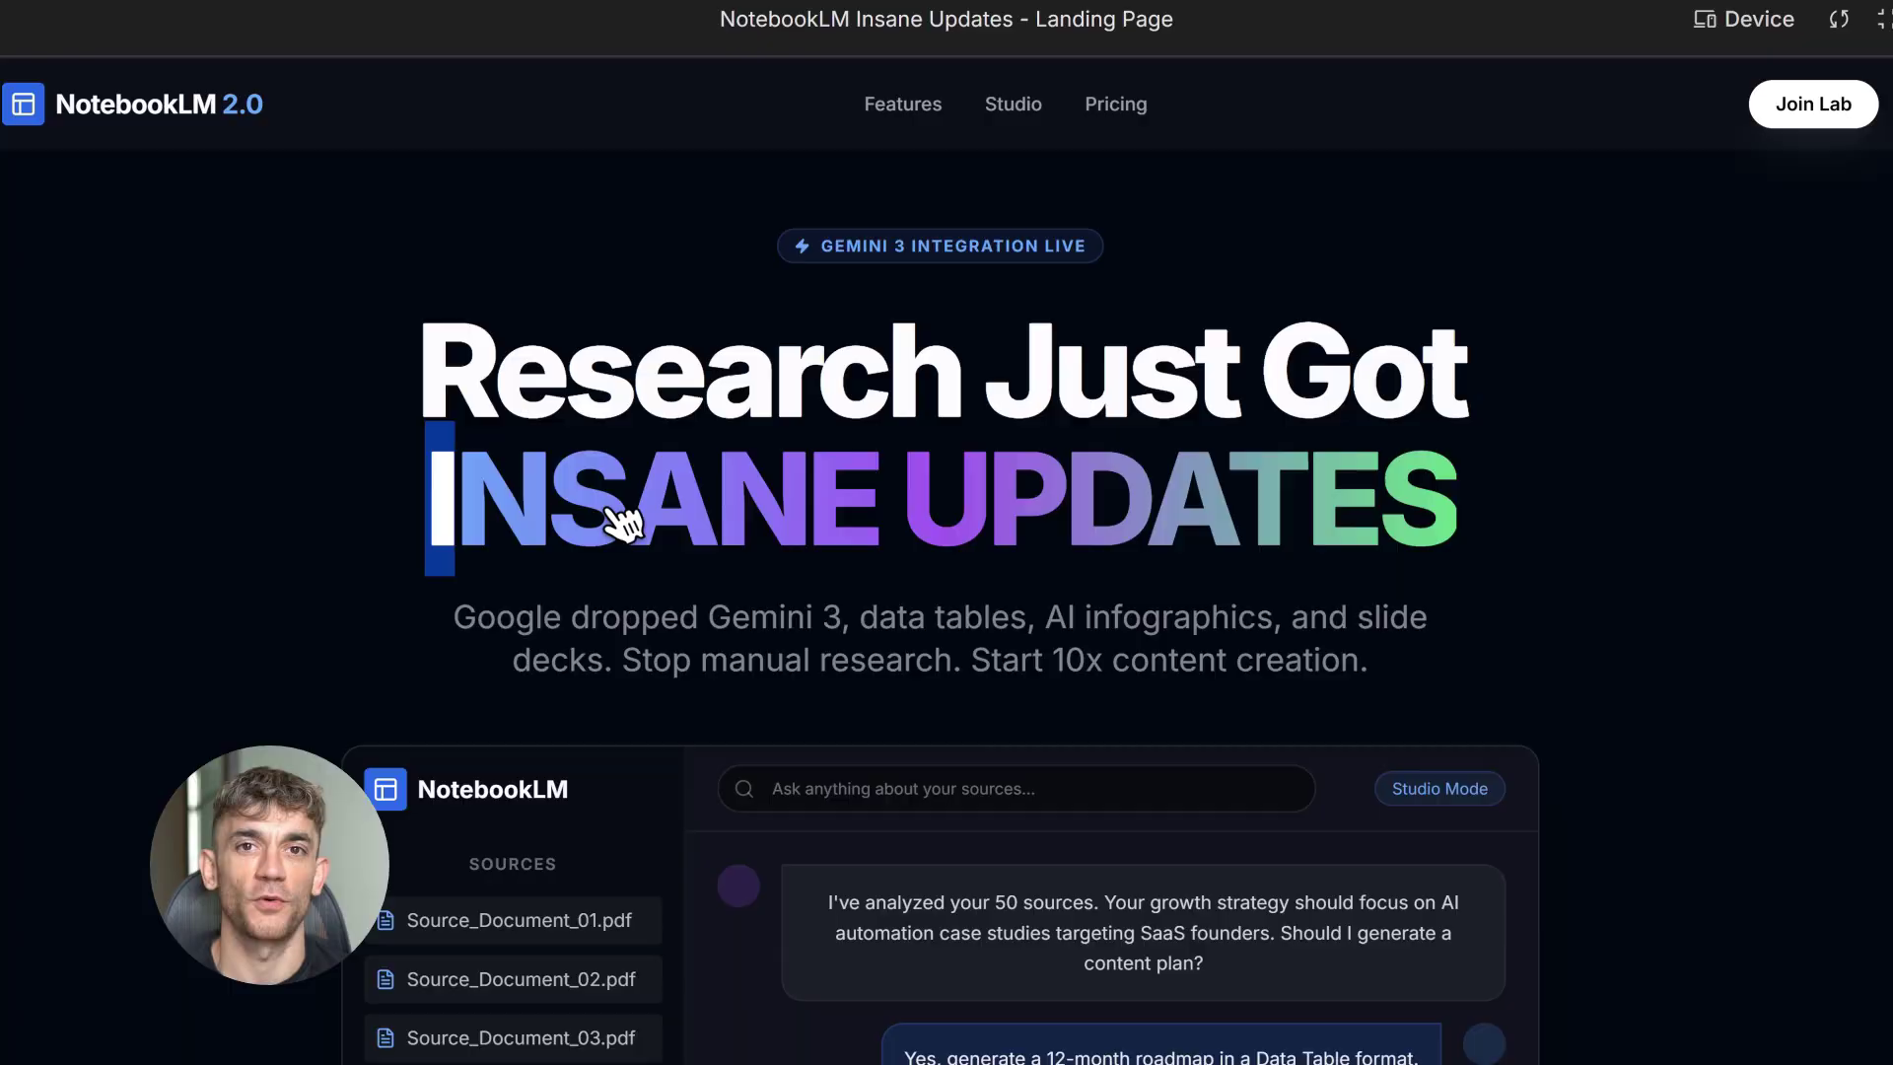
Scroll the landing page to The Studio section and highlight card descriptions such as Quizzes
scroll(1450, 562, "down", 10)
left_click_drag(528, 259, 1391, 283)
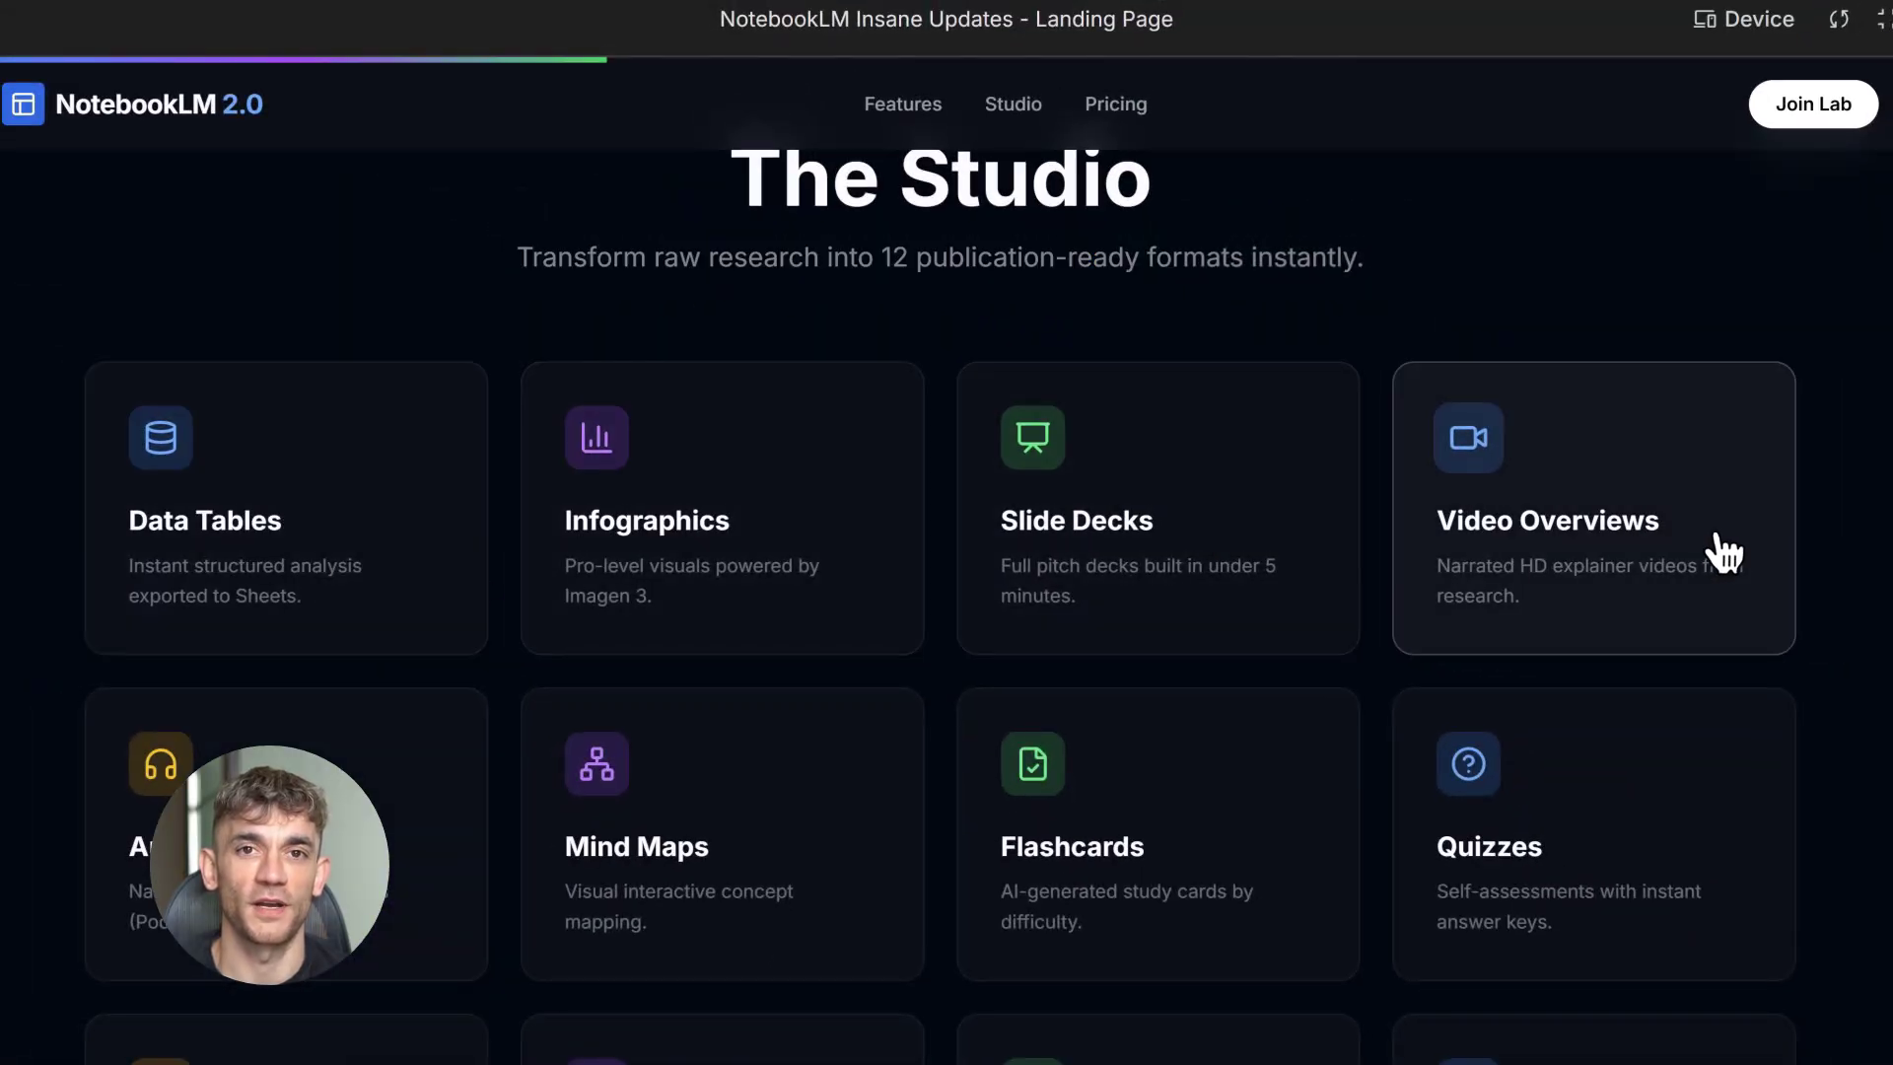
scroll(752, 803, "down", 3)
left_click_drag(233, 617, 128, 617)
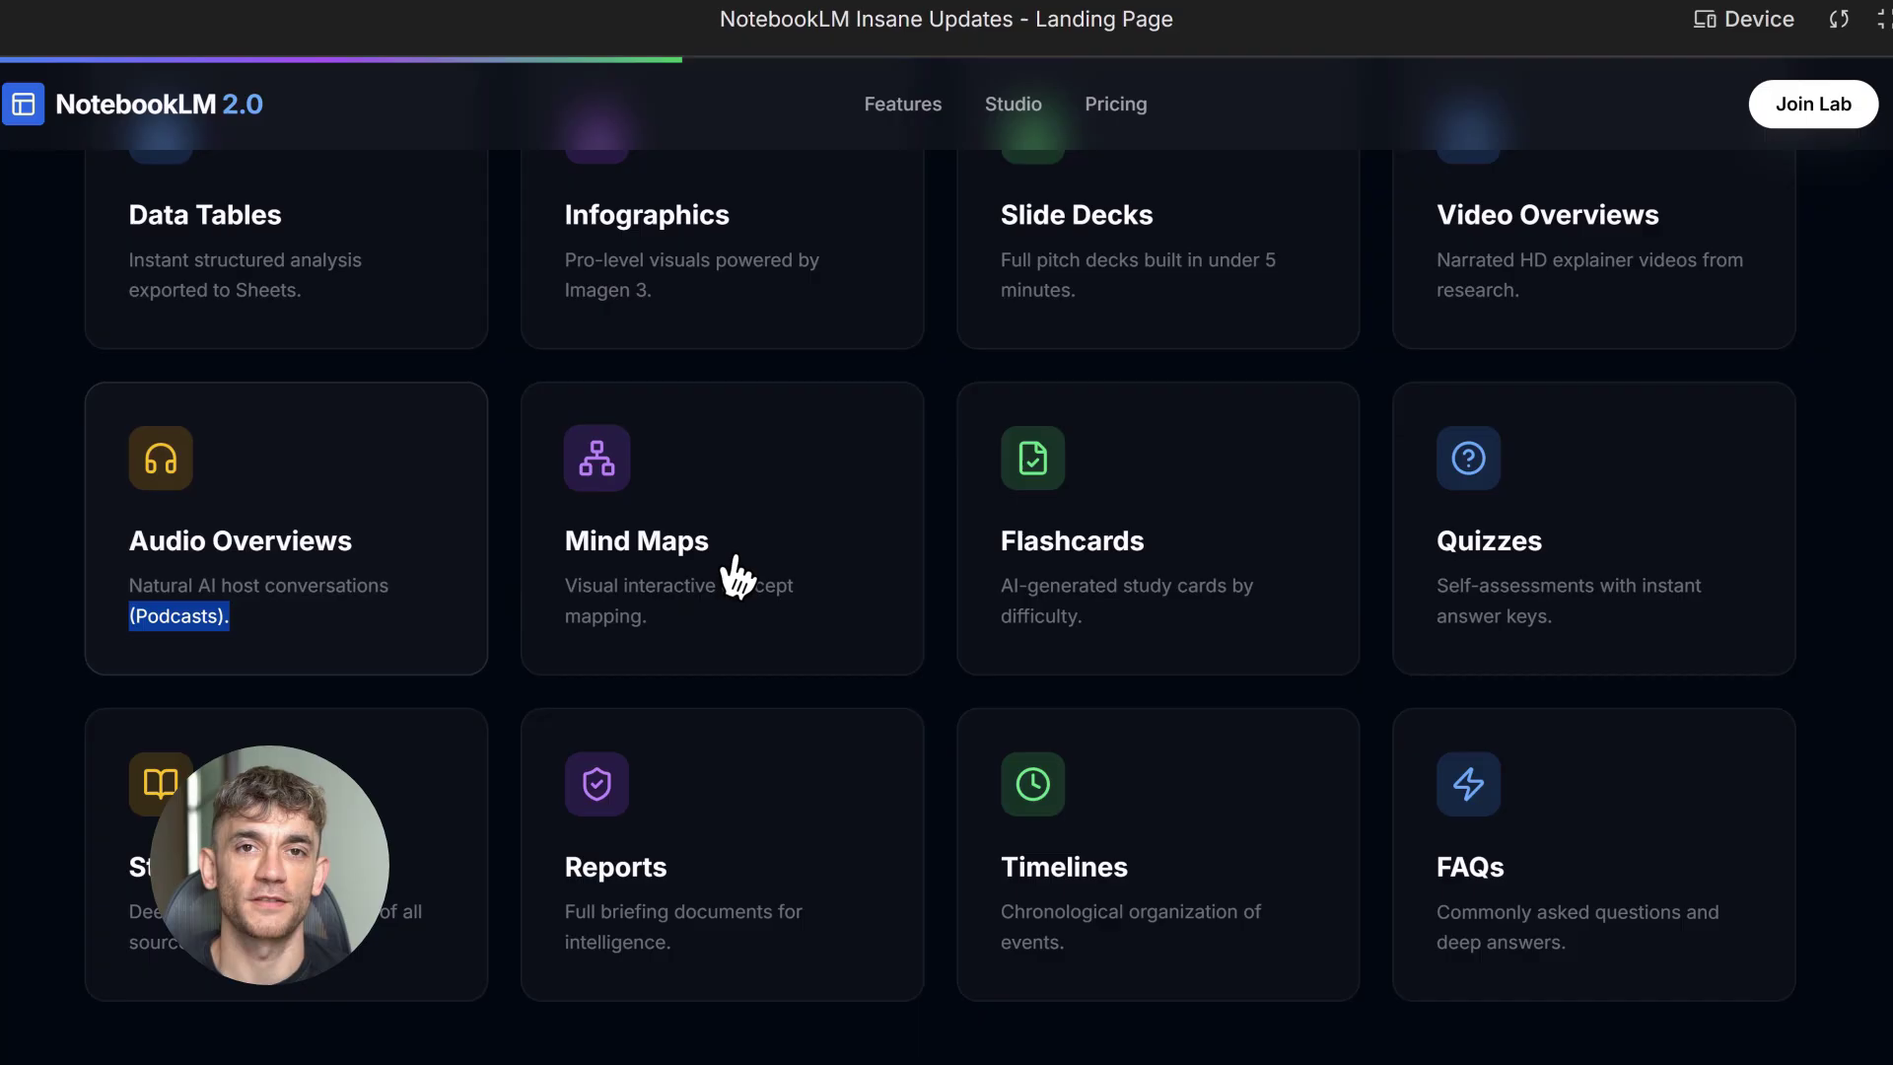
left_click(734, 577)
left_click_drag(1637, 585, 1640, 642)
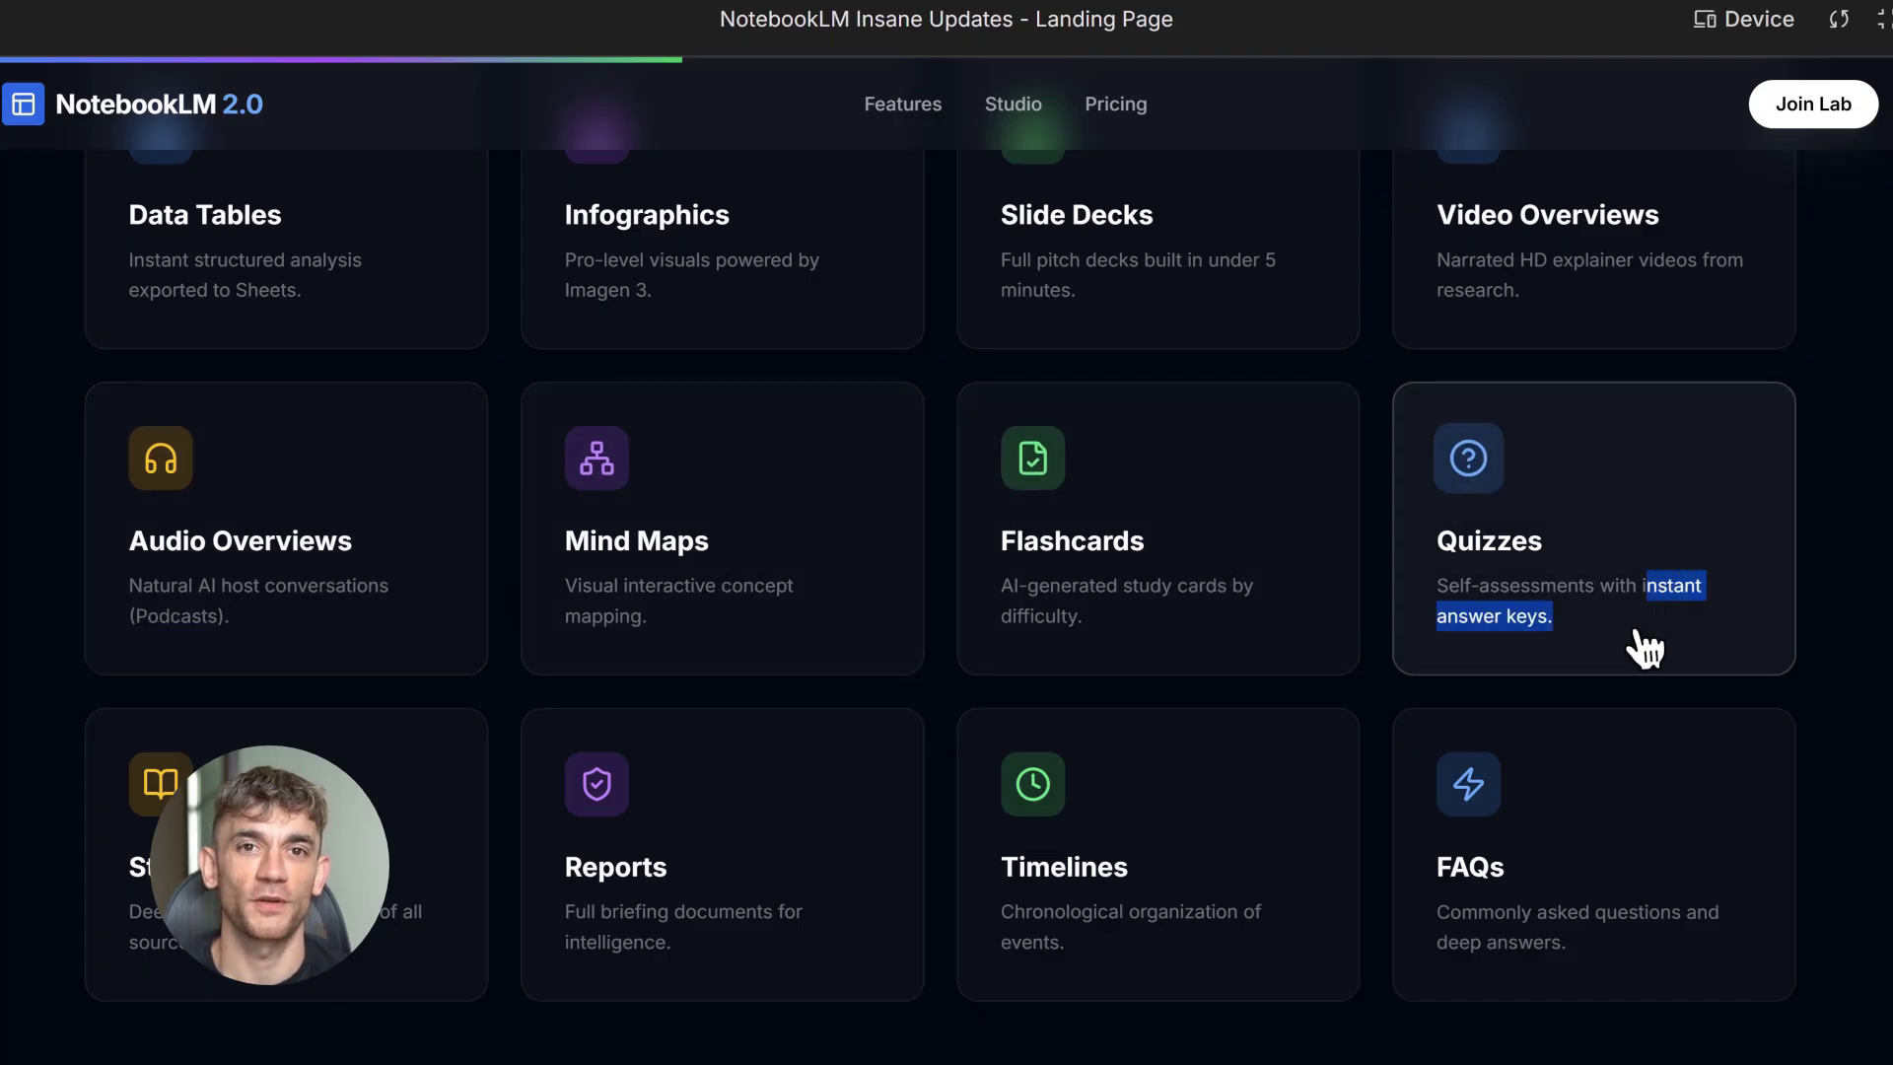
left_click(1568, 646)
scroll(431, 799, "down", 3)
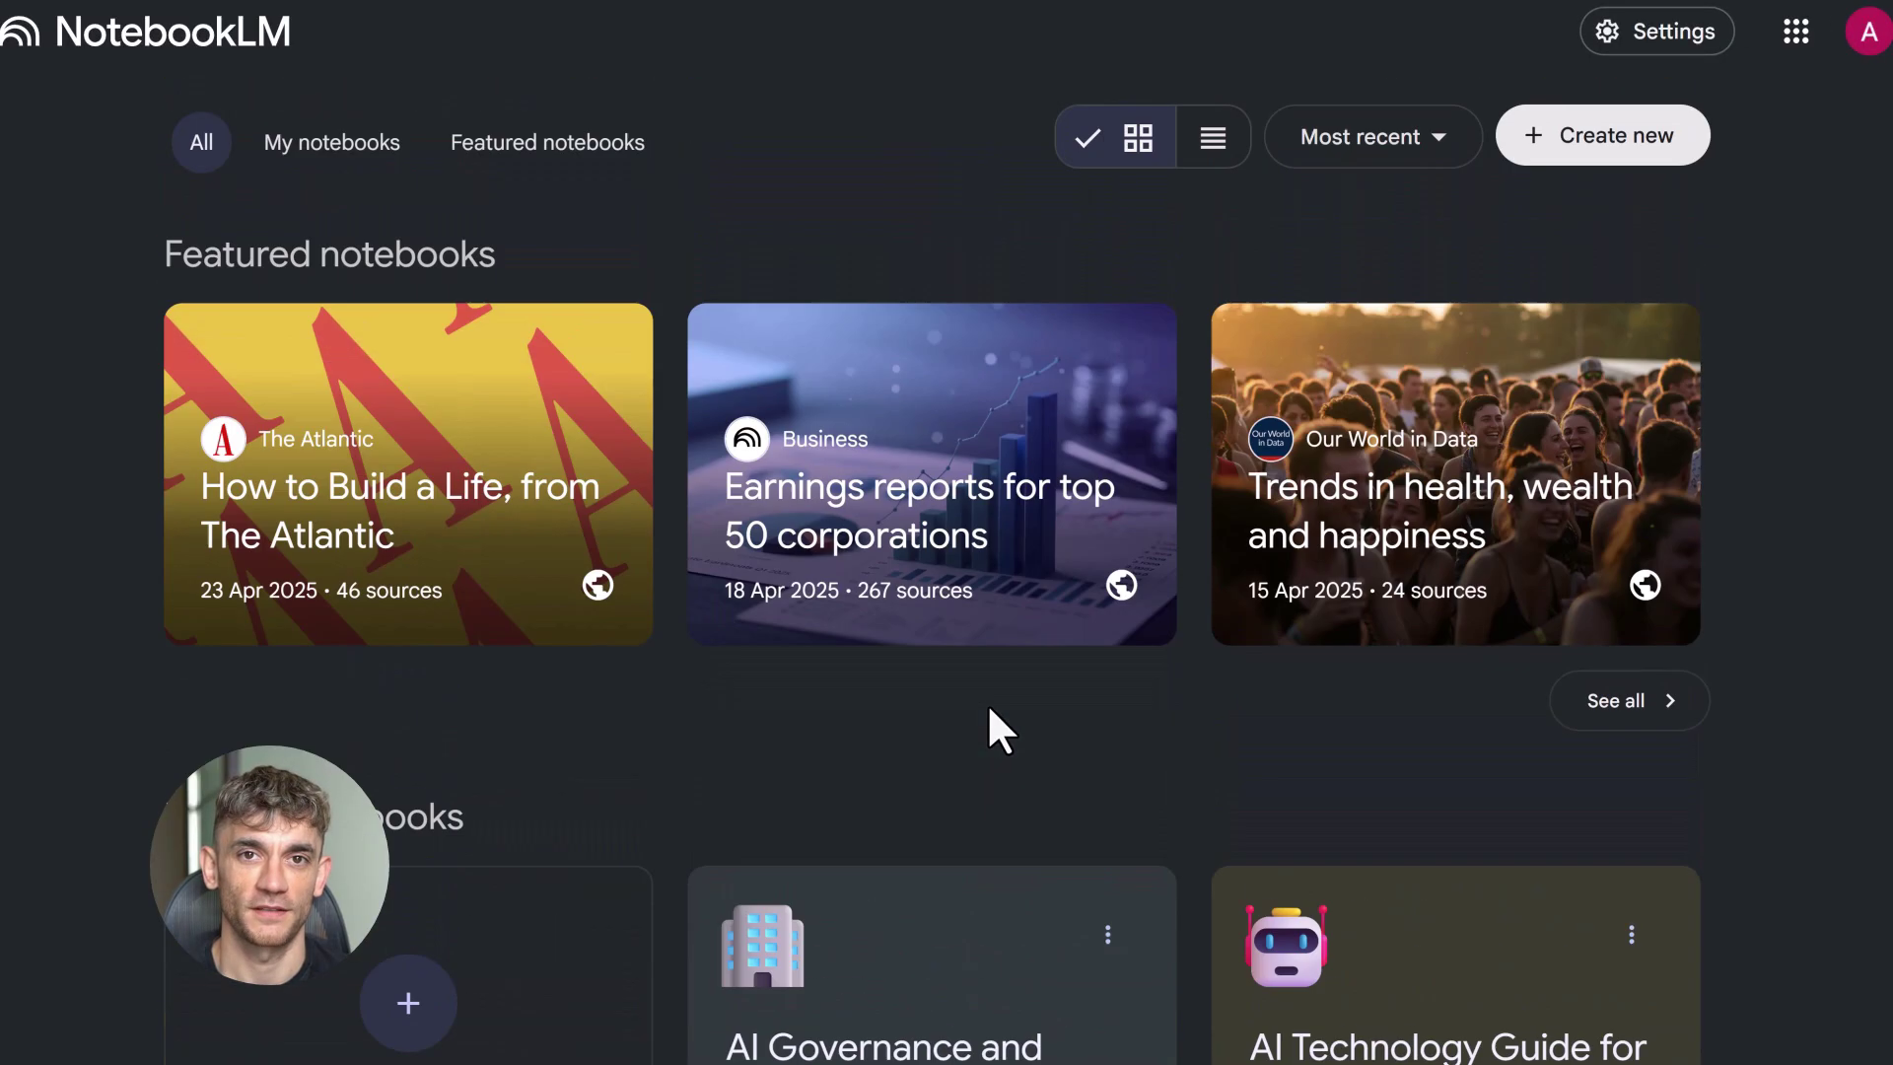
Create a new empty notebook, dismissing the add-sources prompt
left_click(1618, 155)
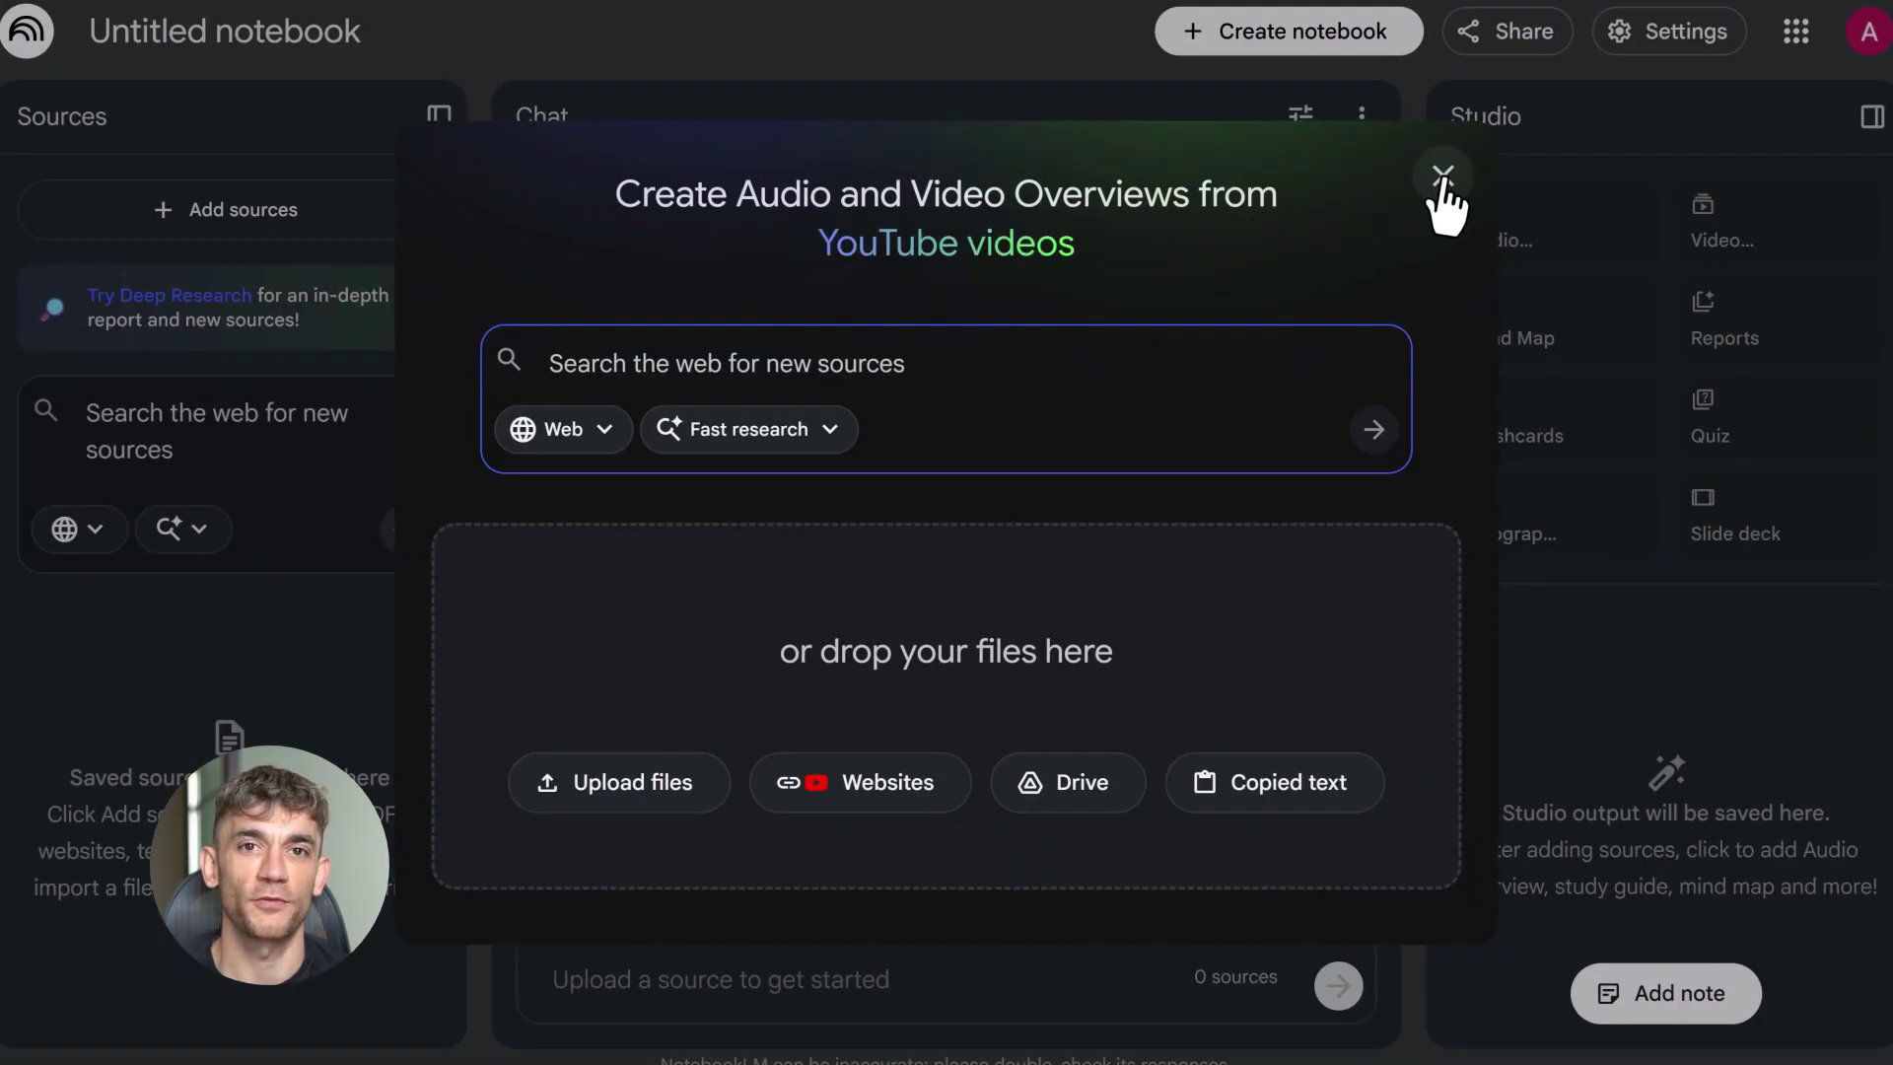
left_click(1442, 177)
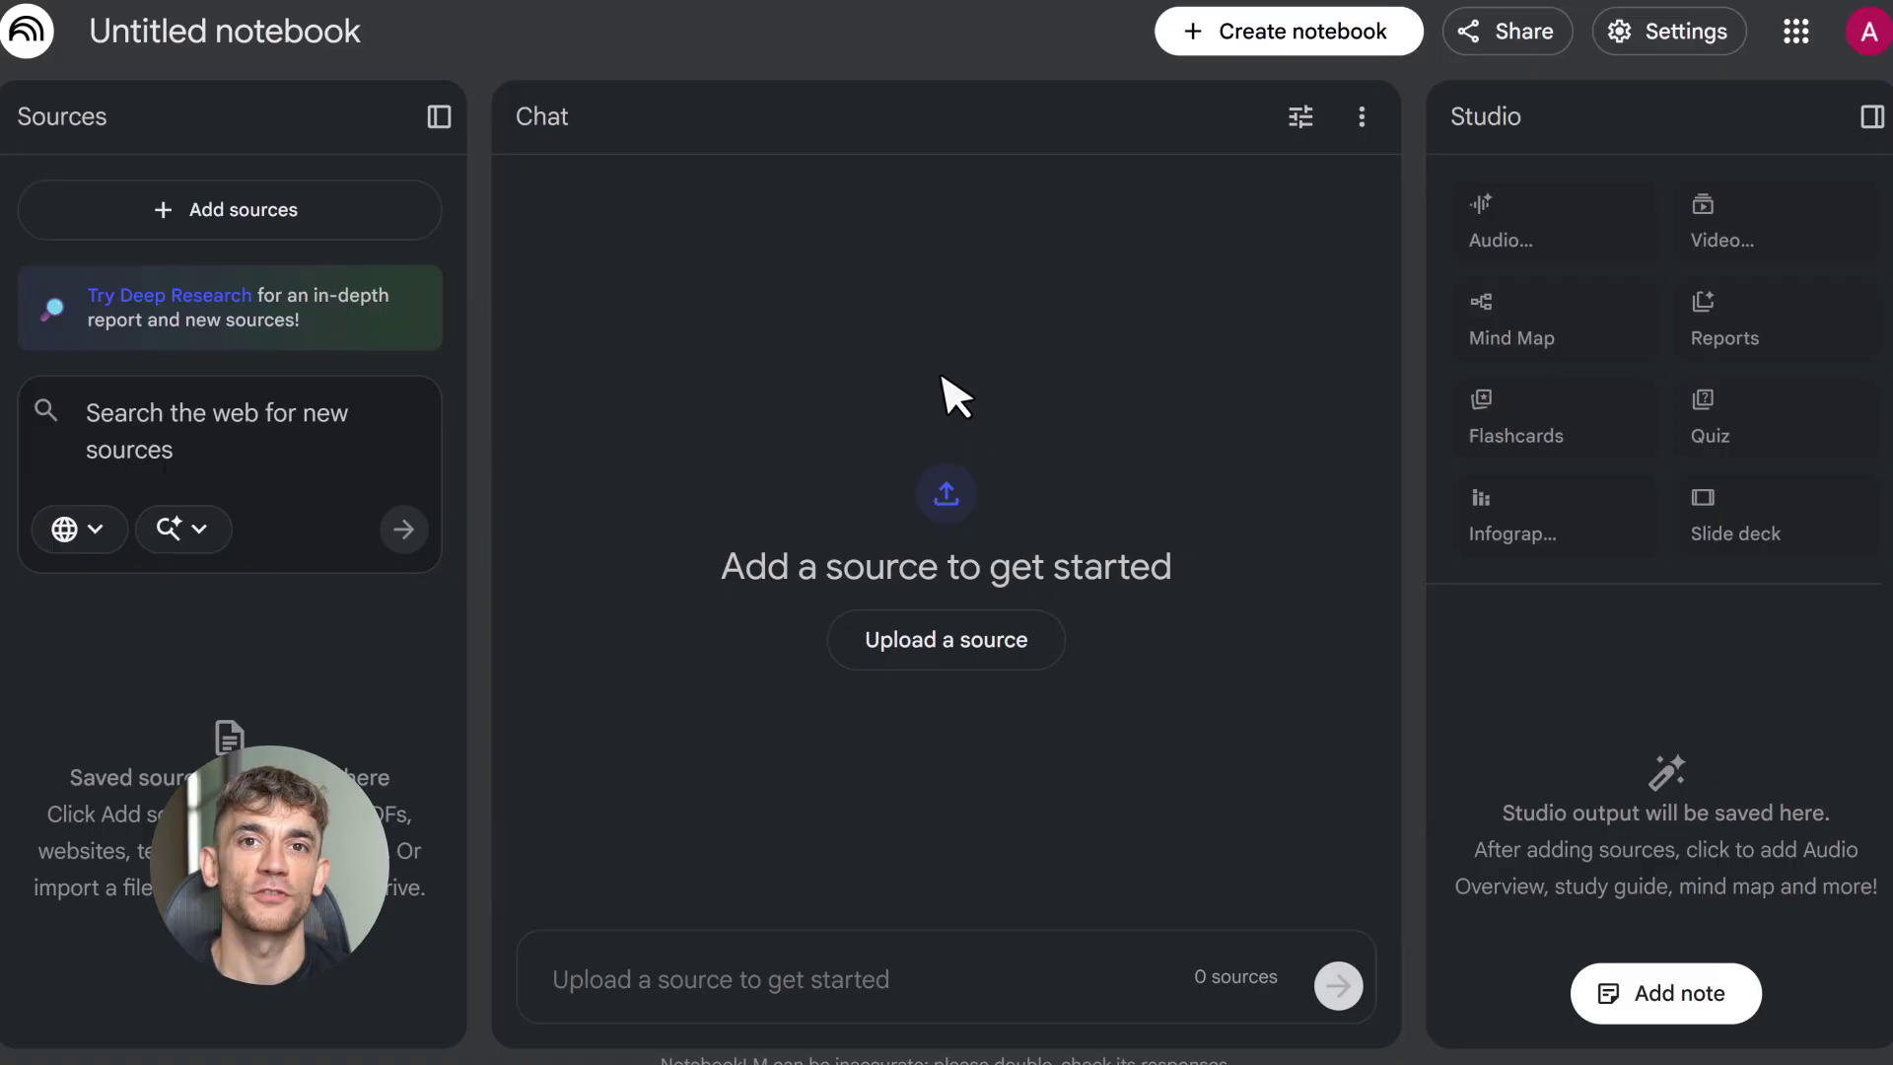
left_click(1266, 51)
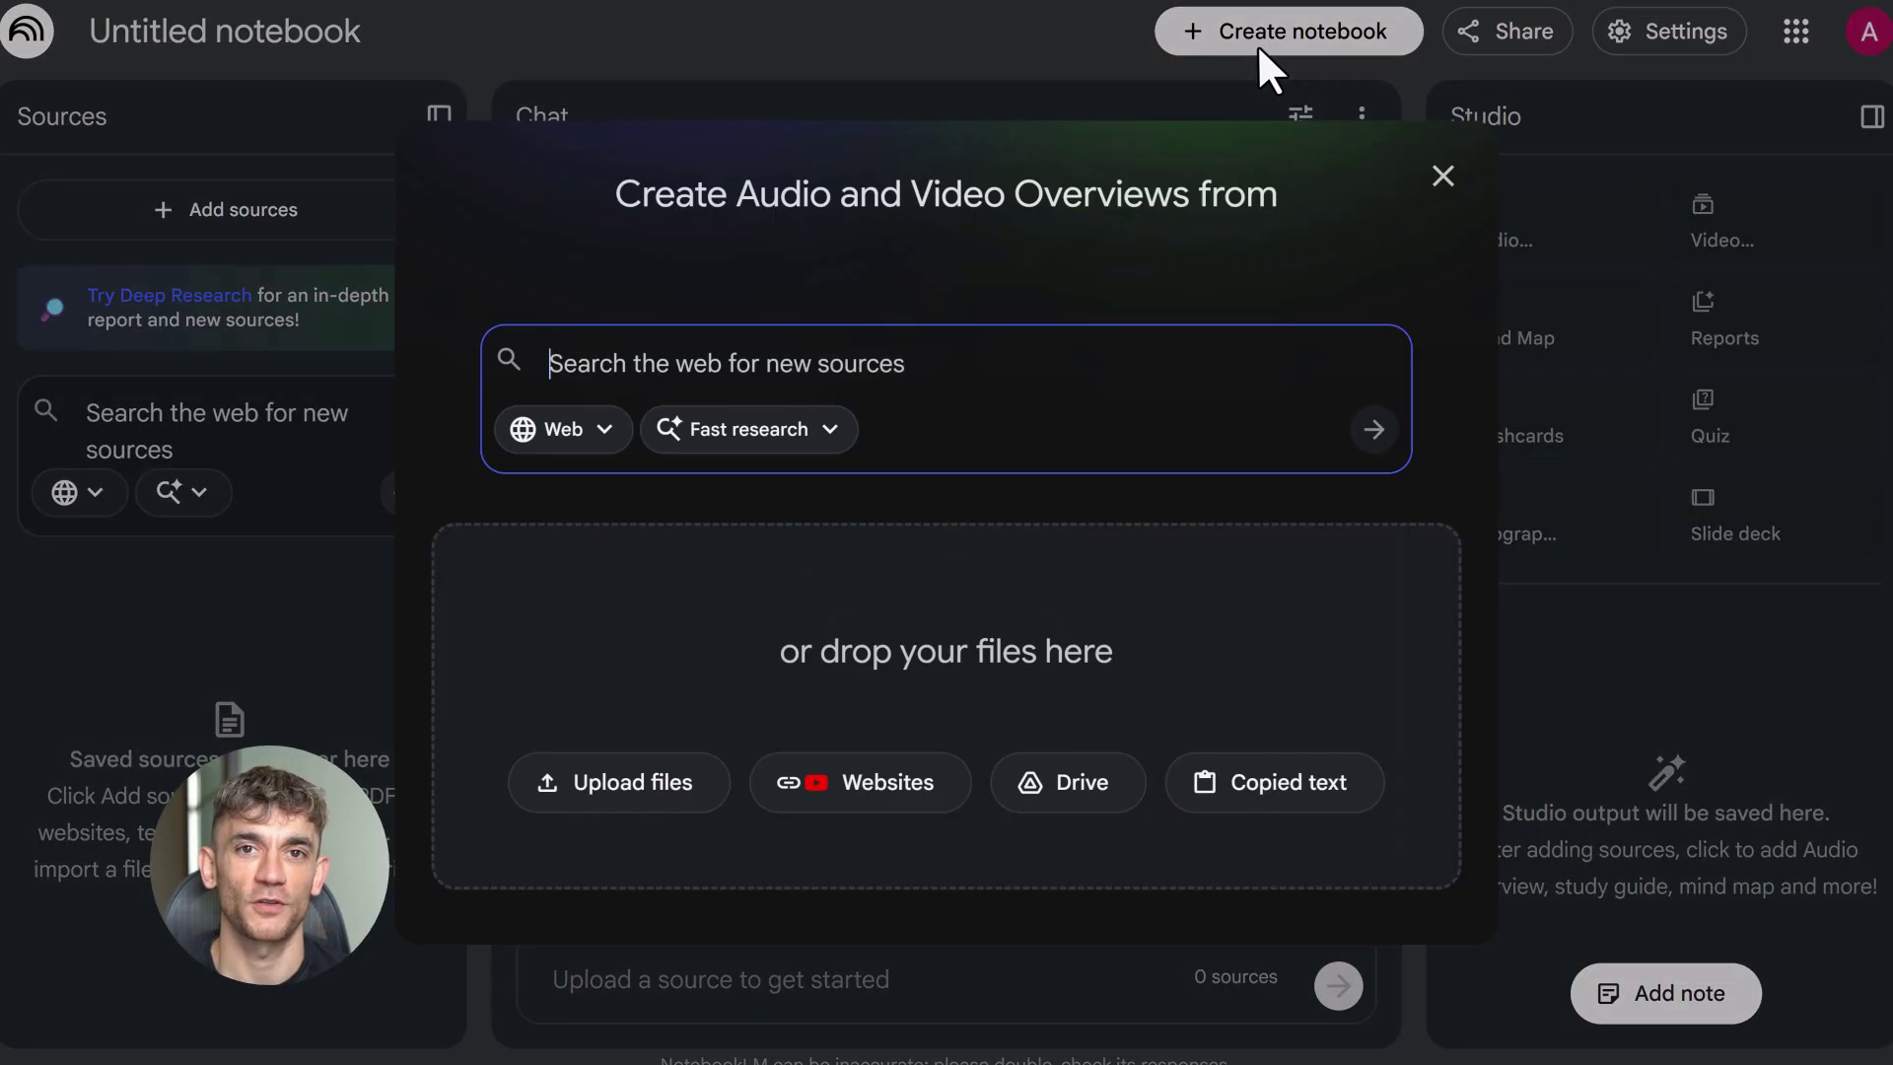
key("Escape")
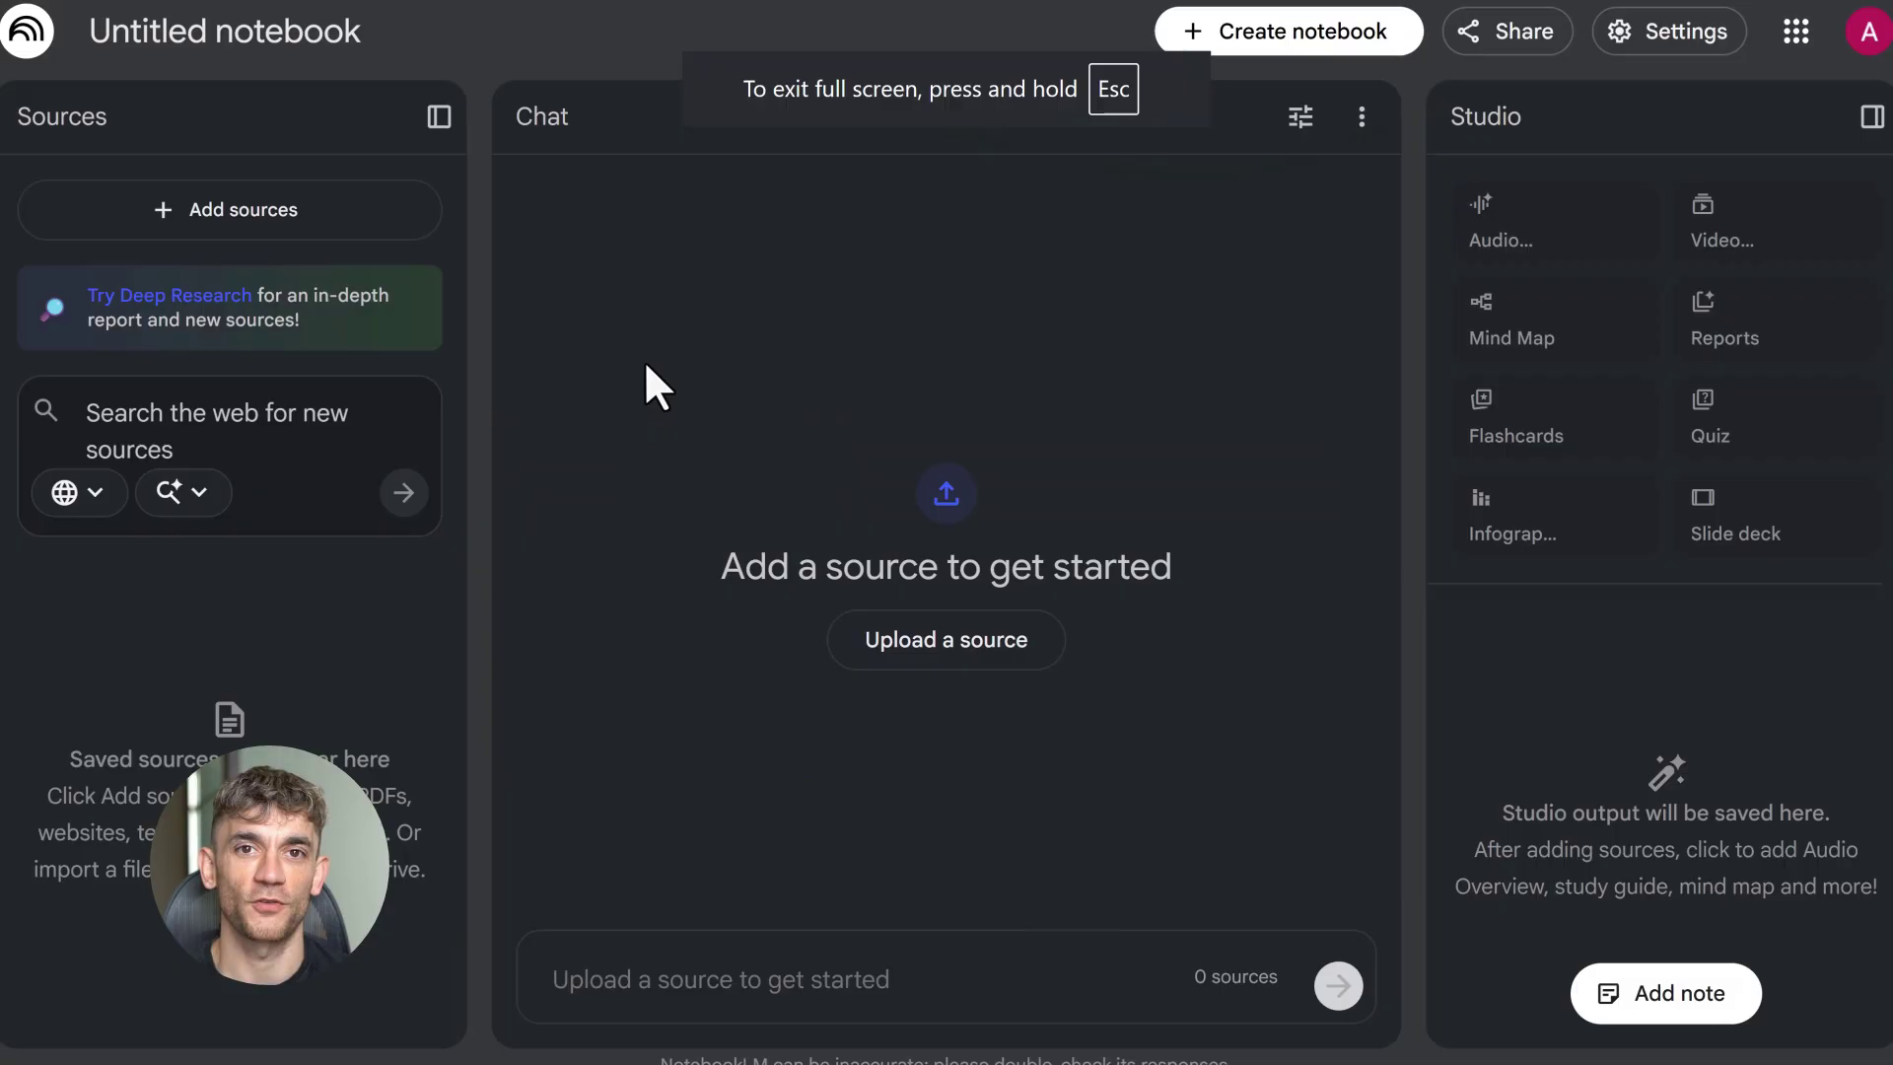
Rename the notebook to 'AI Profit Boardroom Growth Strategy'
double_click(270, 29)
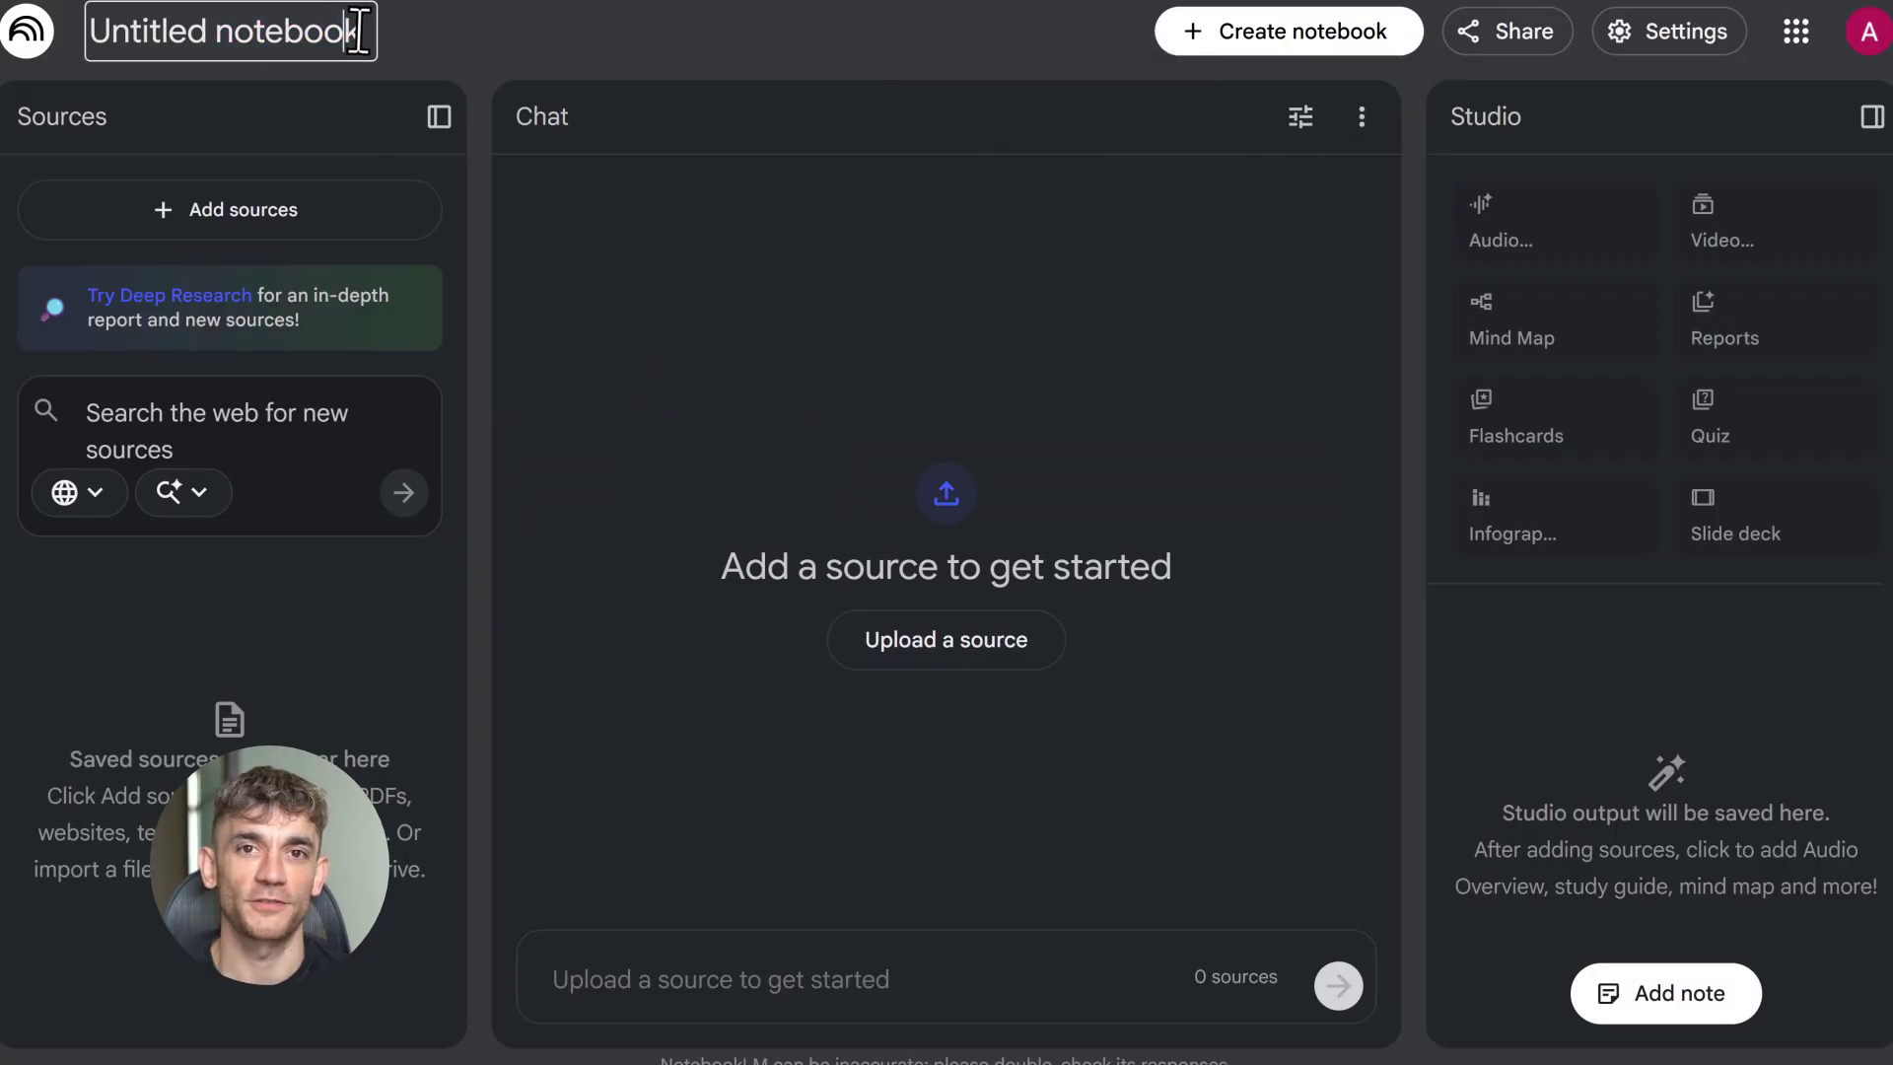
left_click_drag(356, 32, 144, 32)
type("AI Profit Boardroom Growth Strategy")
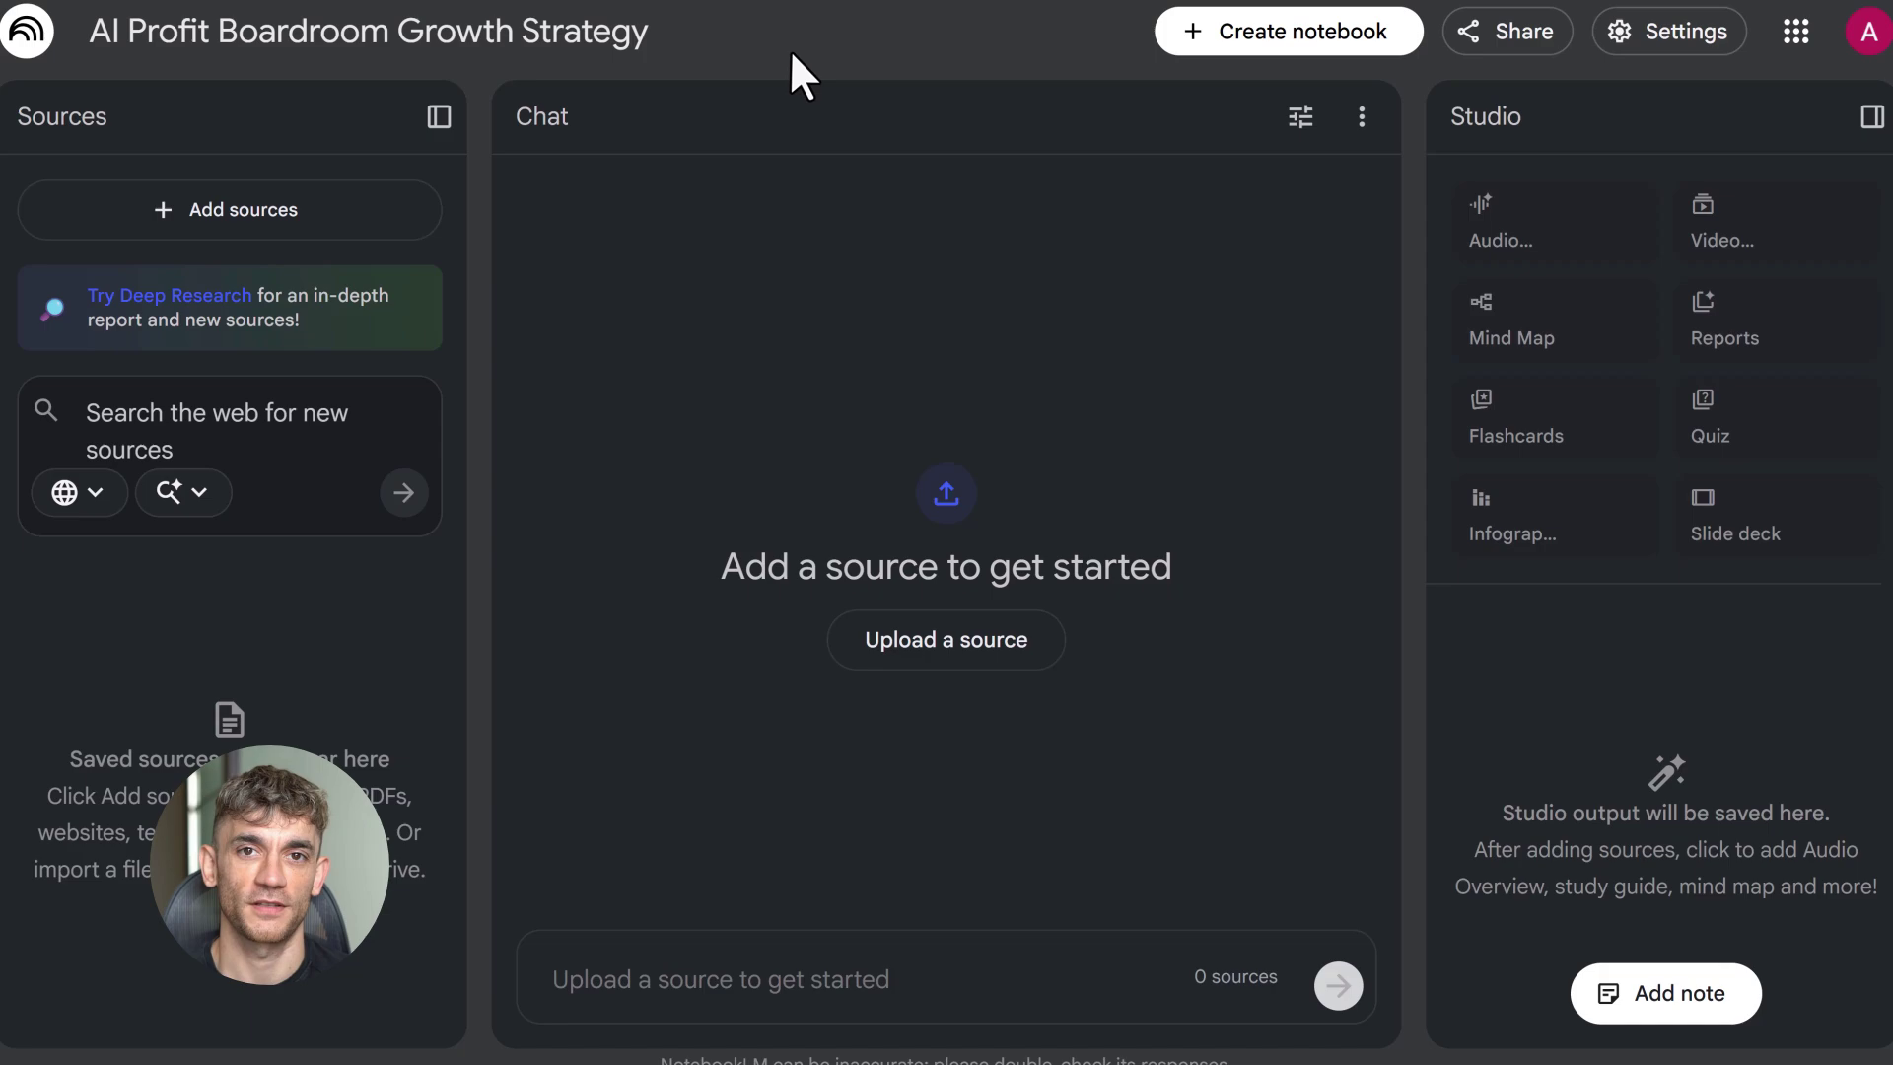
left_click(1302, 32)
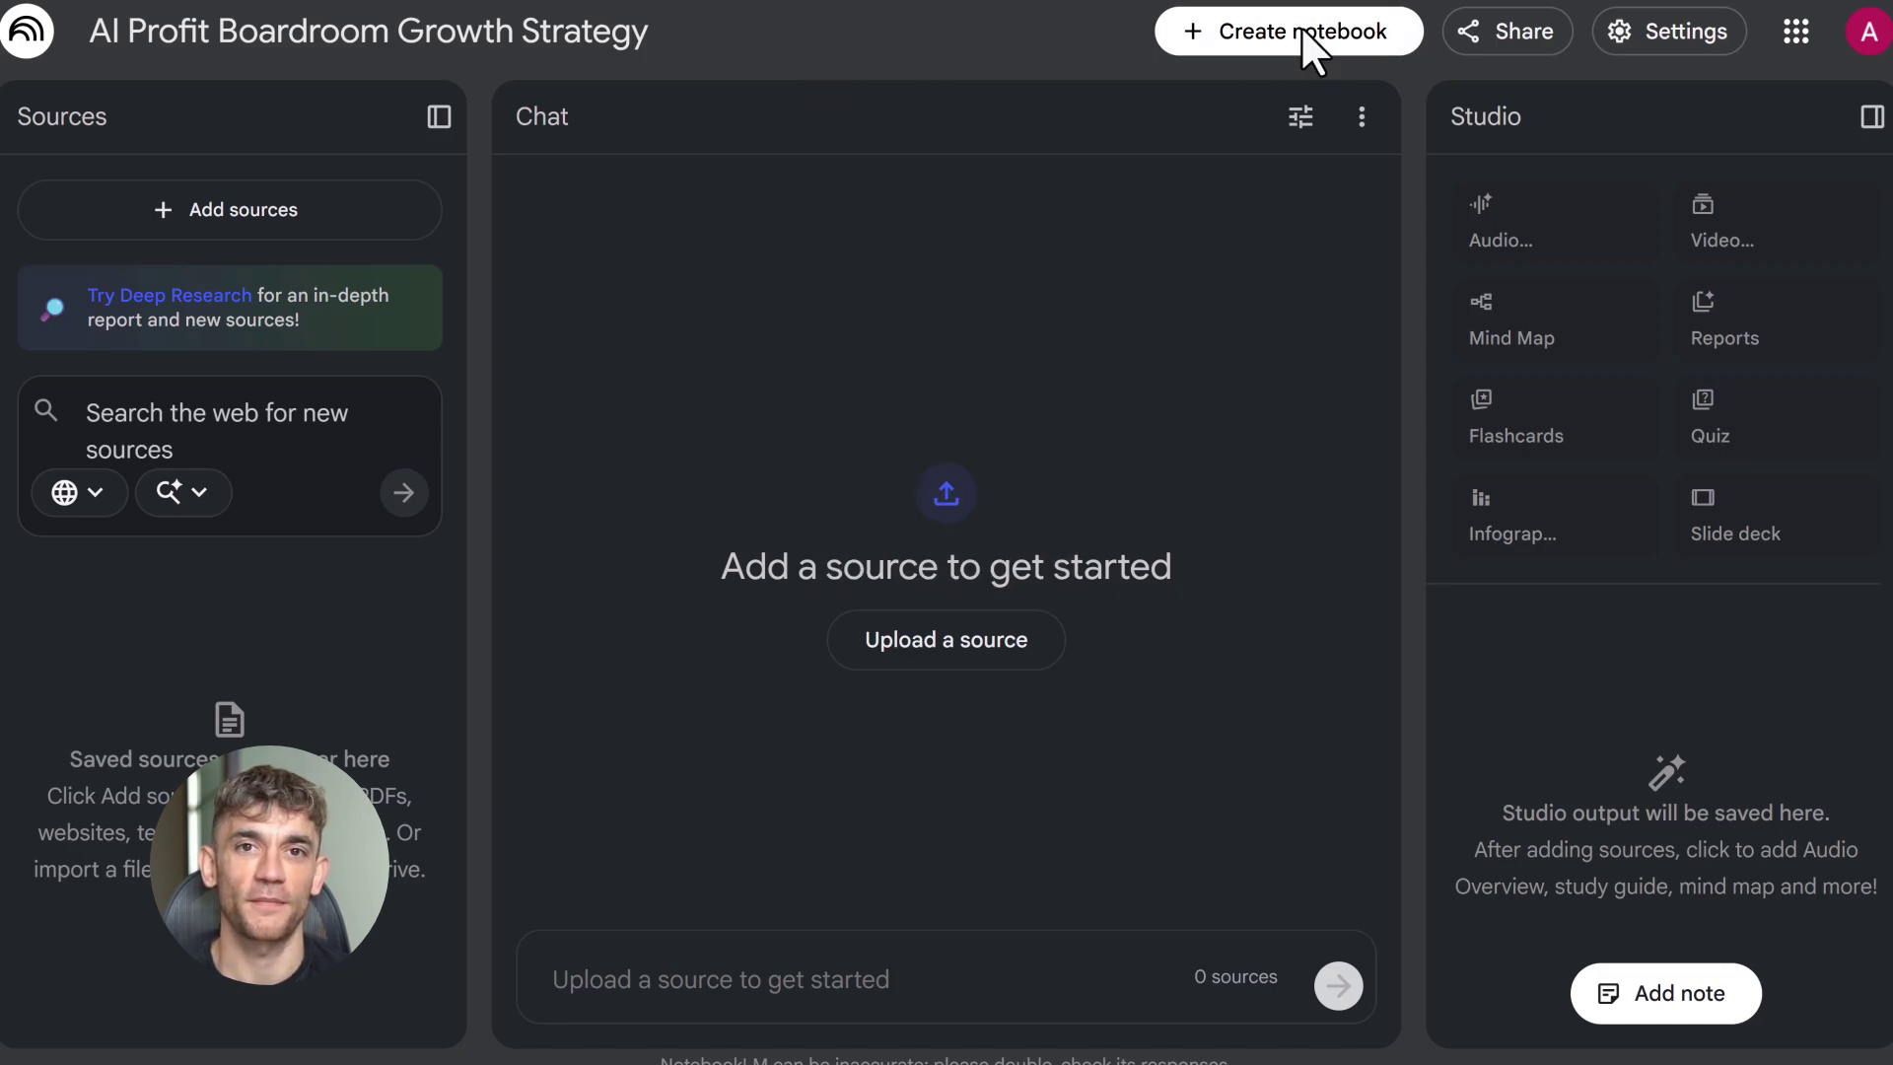
left_click(922, 655)
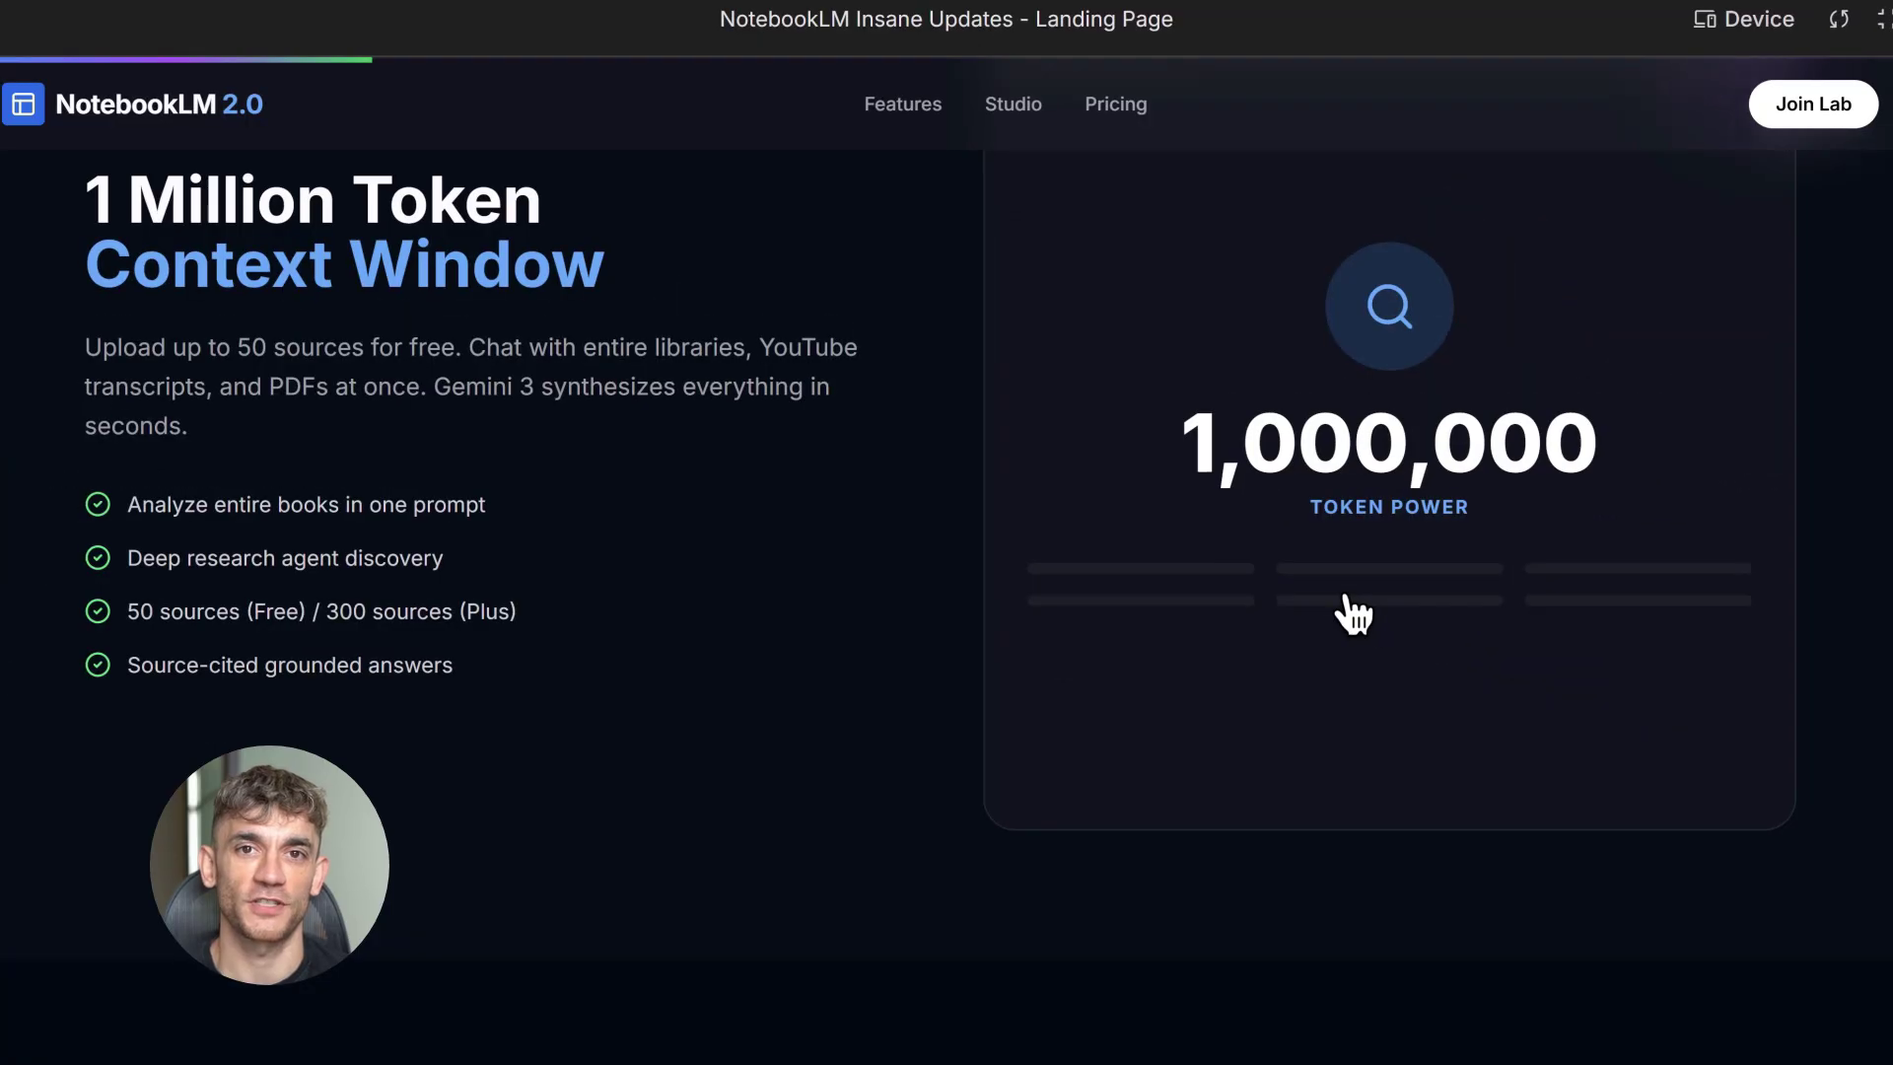
left_click_drag(434, 190, 551, 187)
left_click(623, 301)
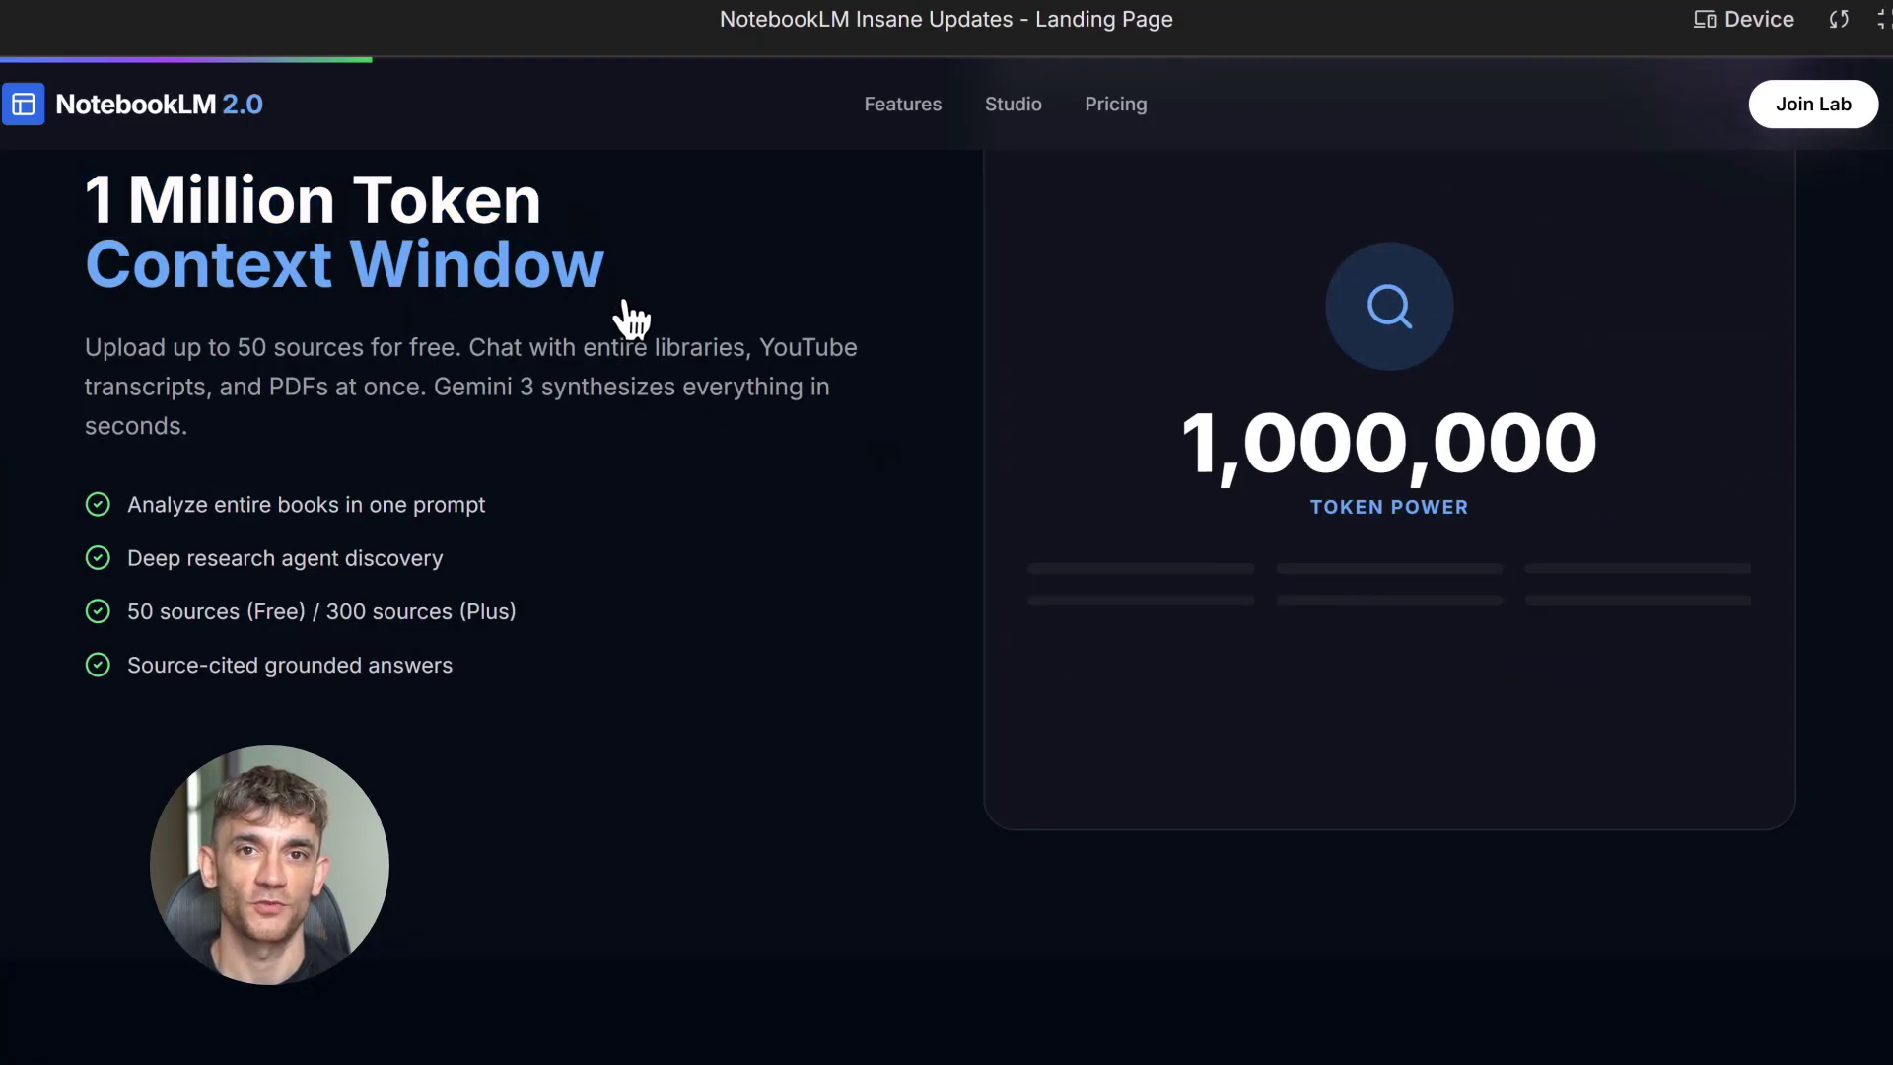
left_click_drag(85, 351, 367, 361)
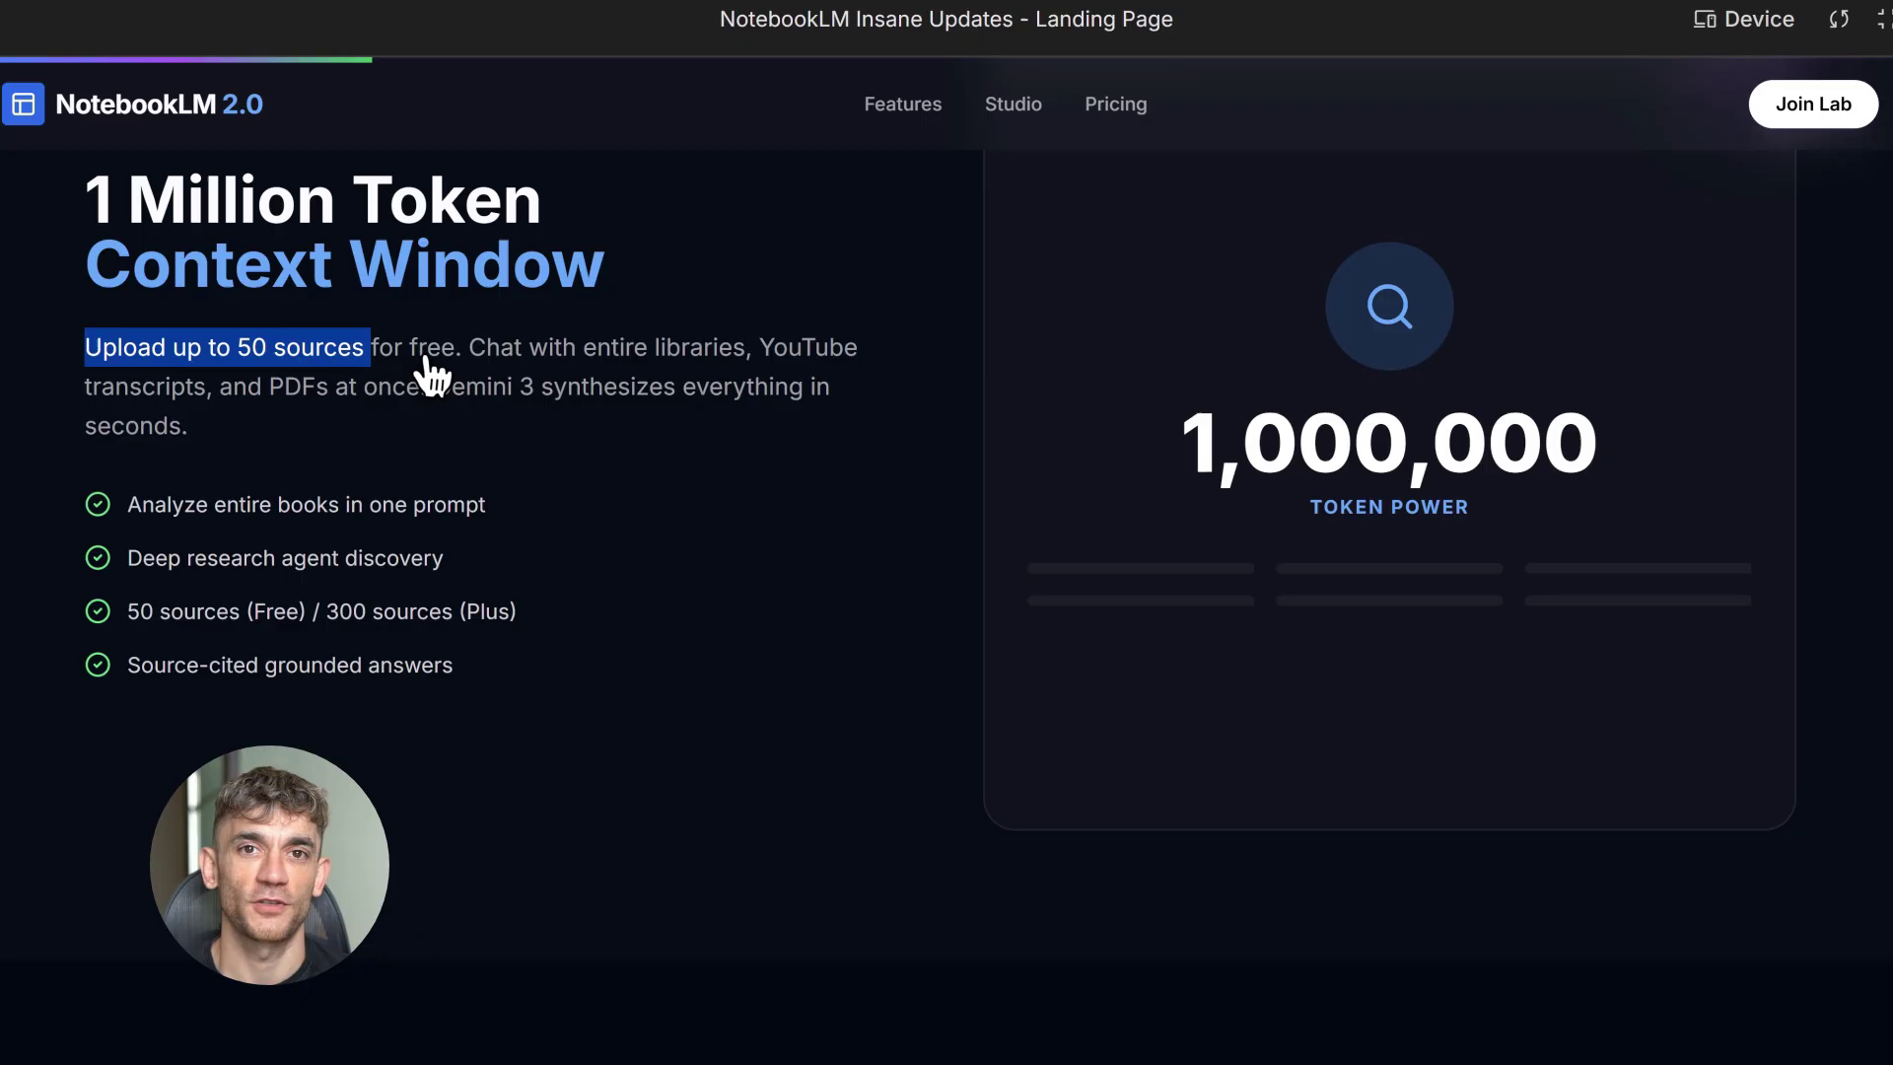
left_click(399, 409)
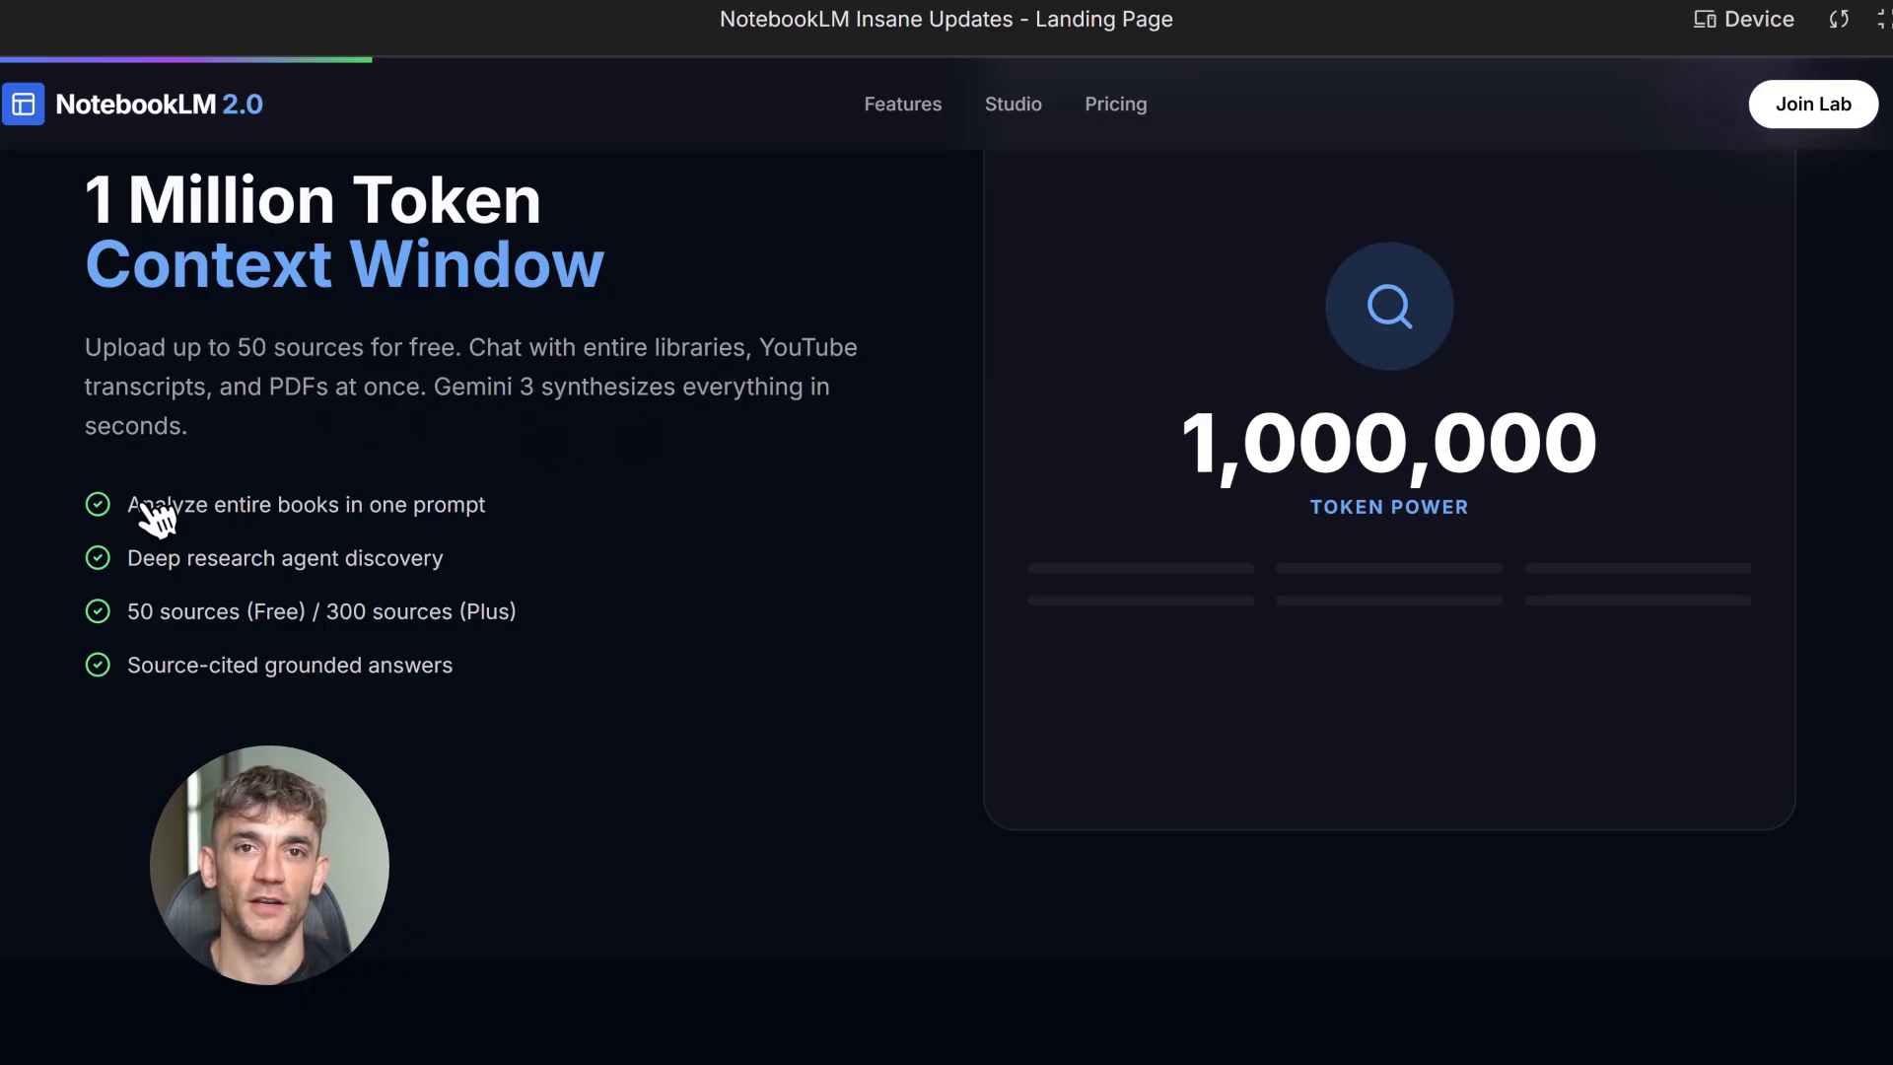
left_click_drag(420, 519, 495, 513)
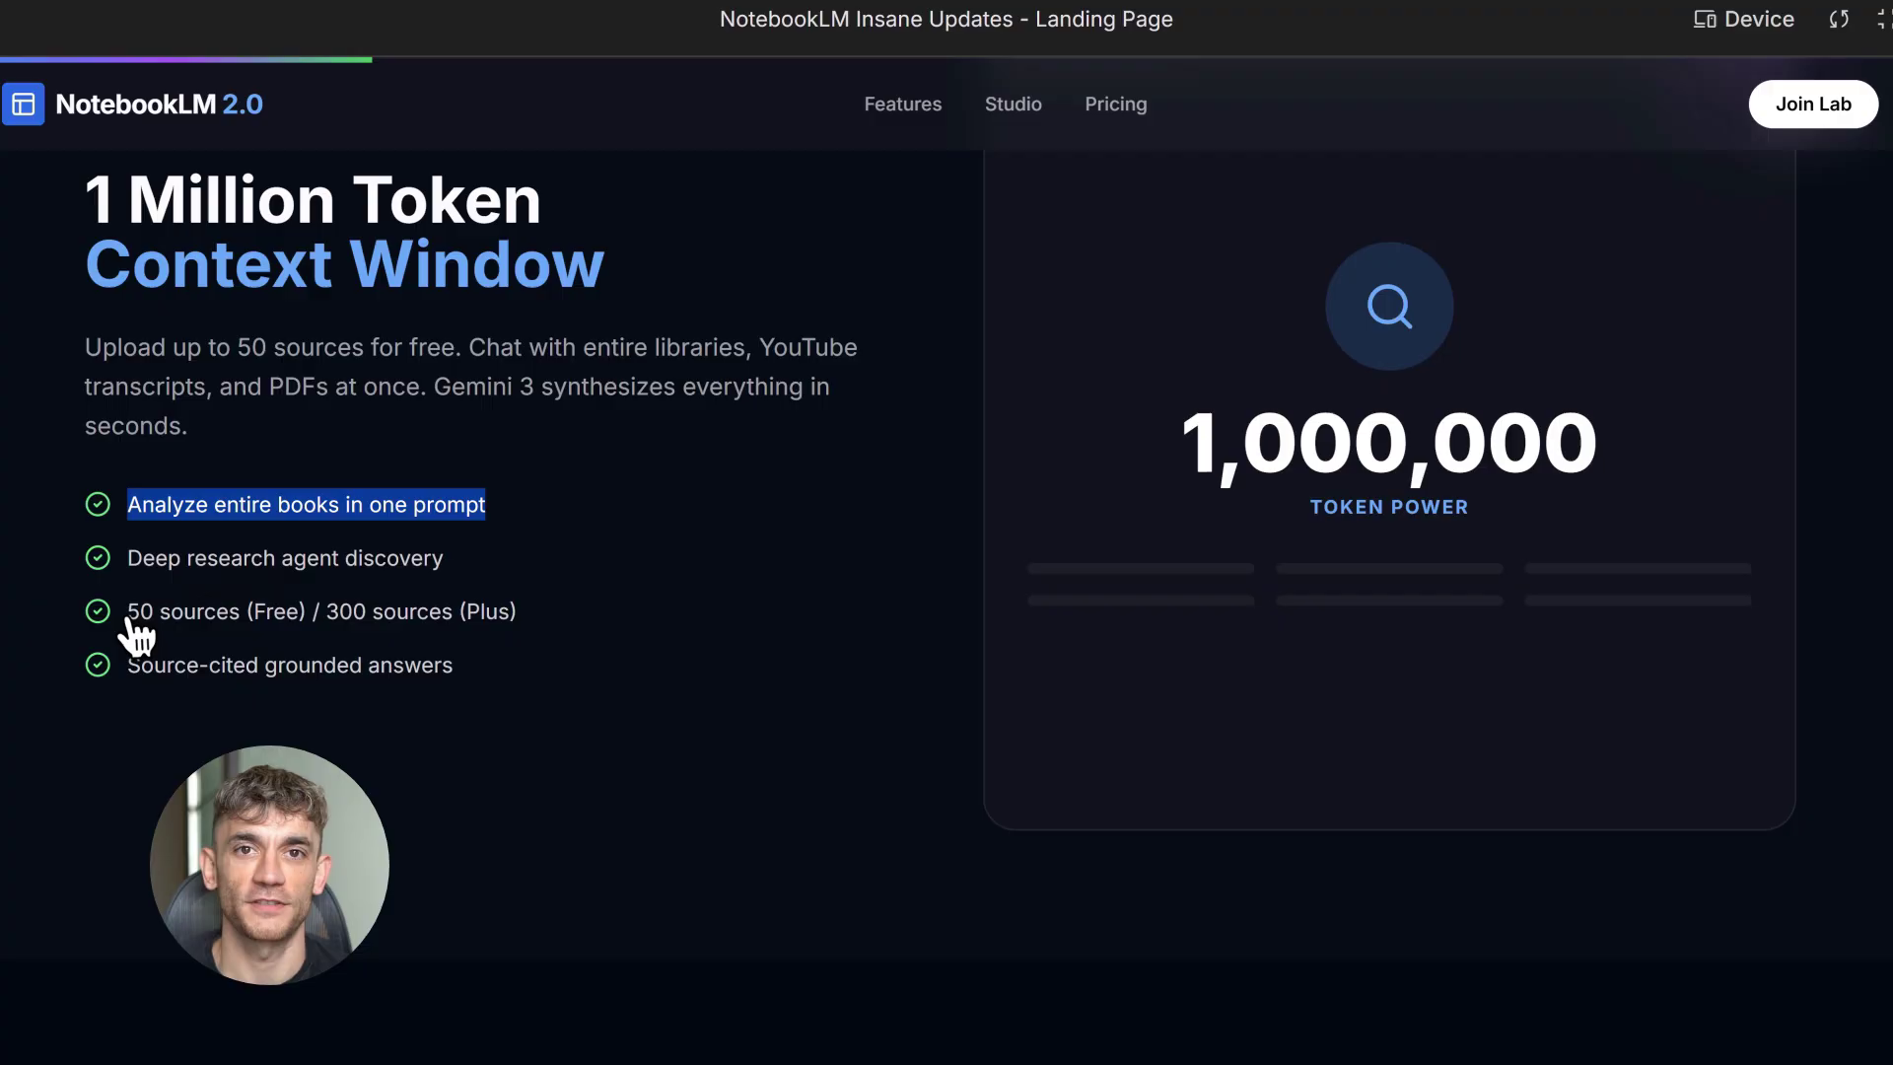
left_click_drag(127, 620, 257, 619)
left_click(440, 648)
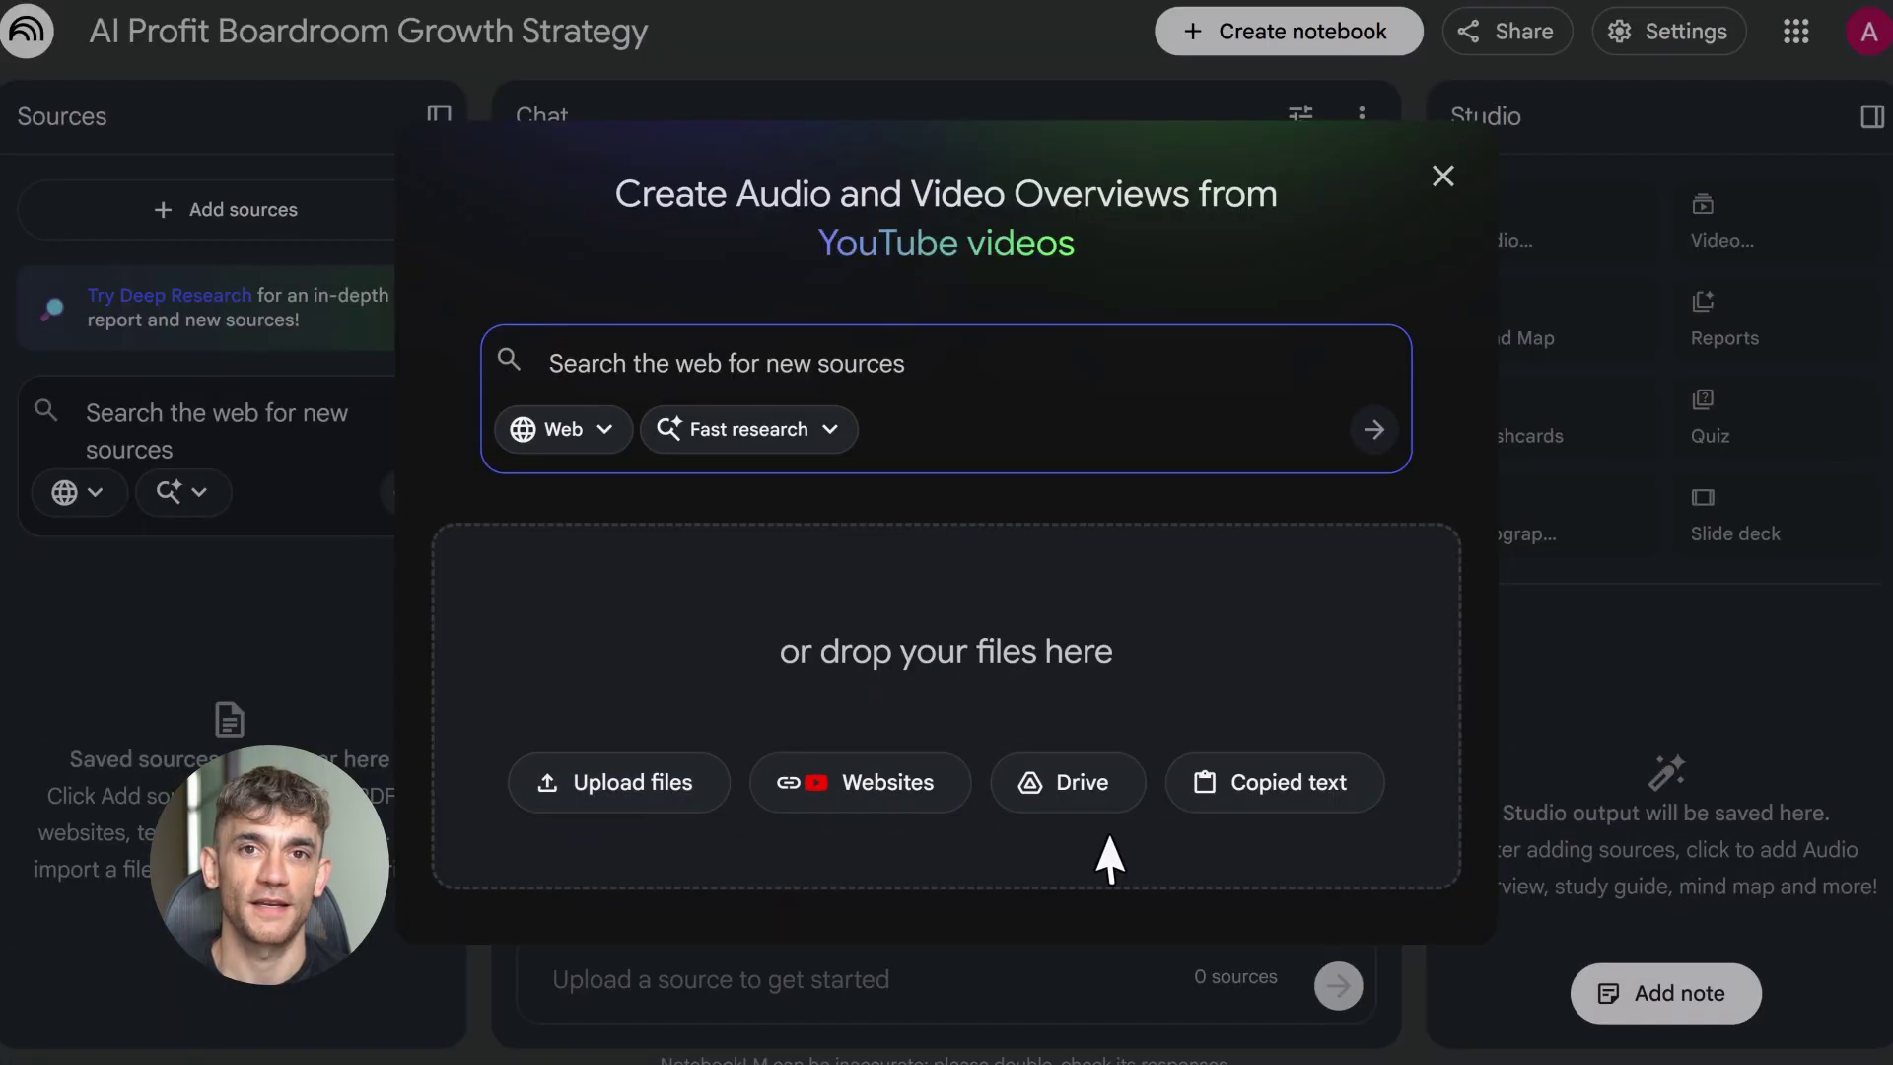
Set the source search to Web with Fast research mode and run it
left_click(819, 429)
left_click(769, 498)
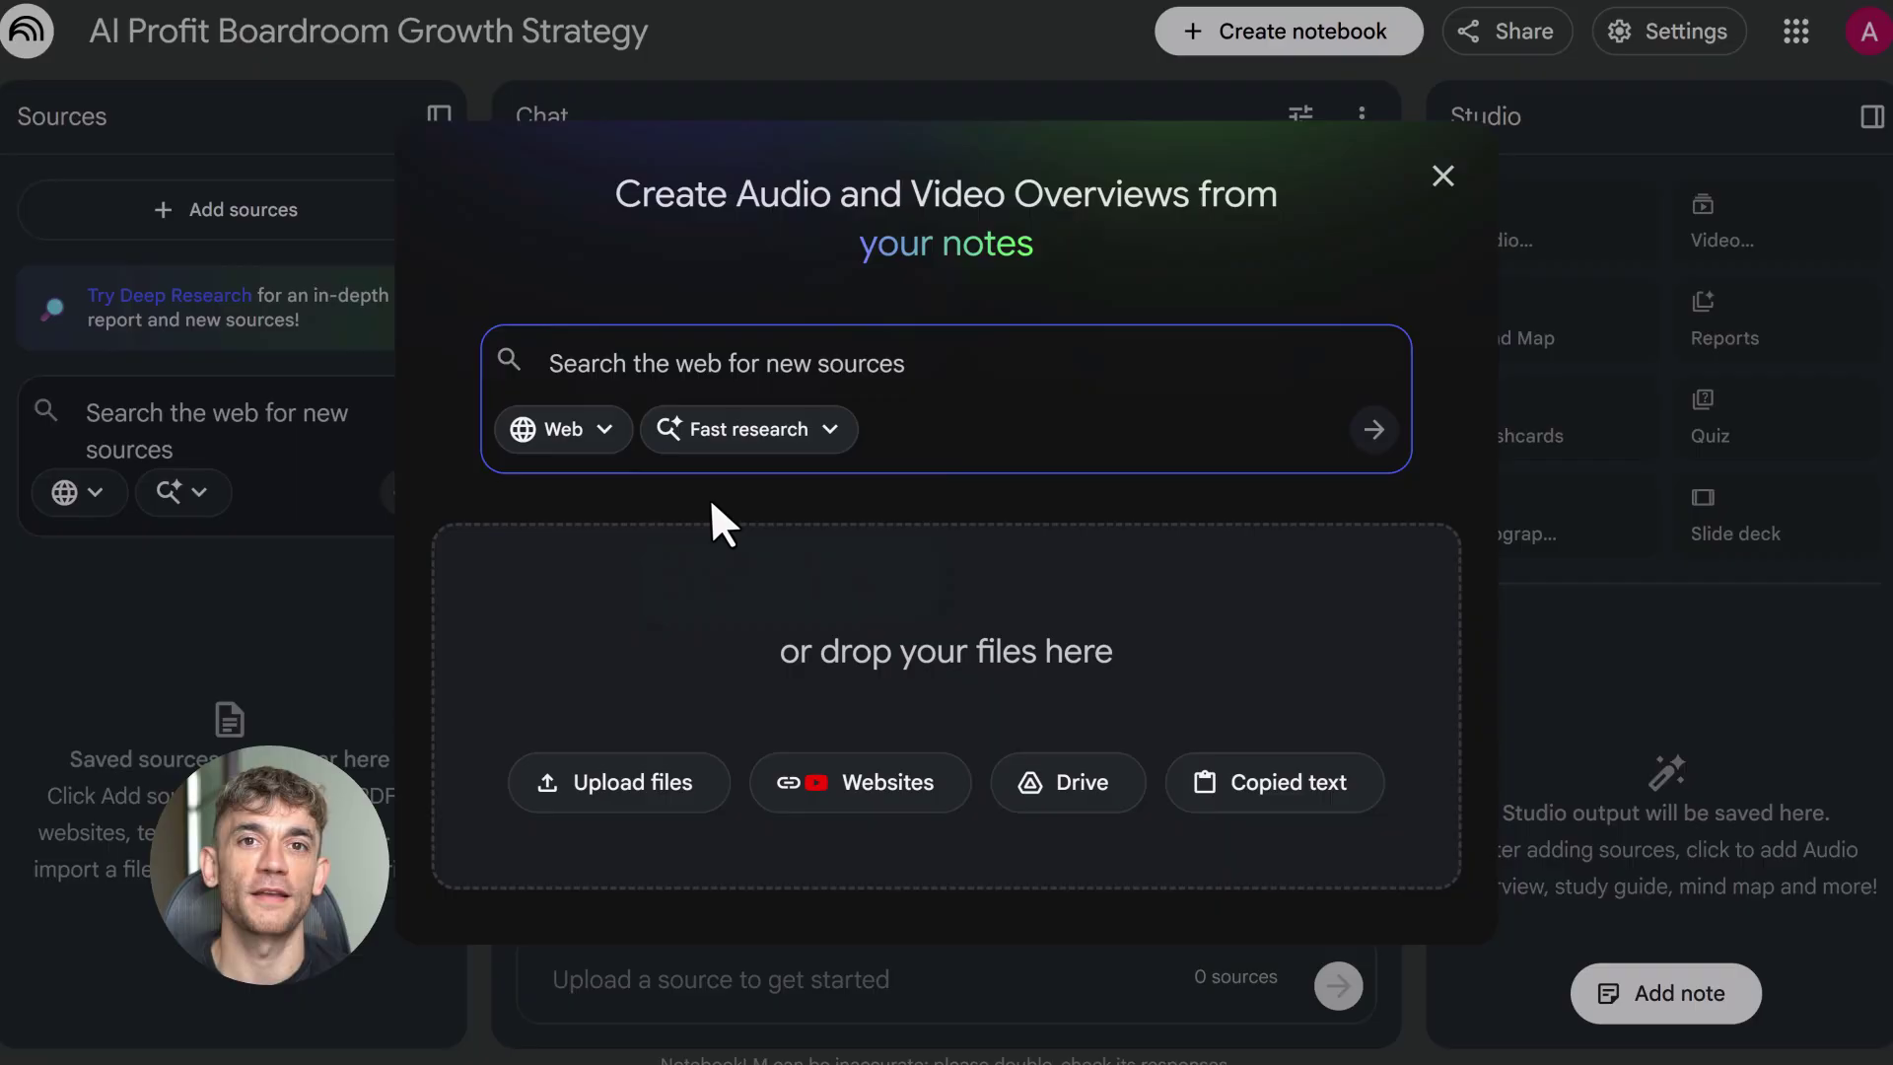
left_click(564, 429)
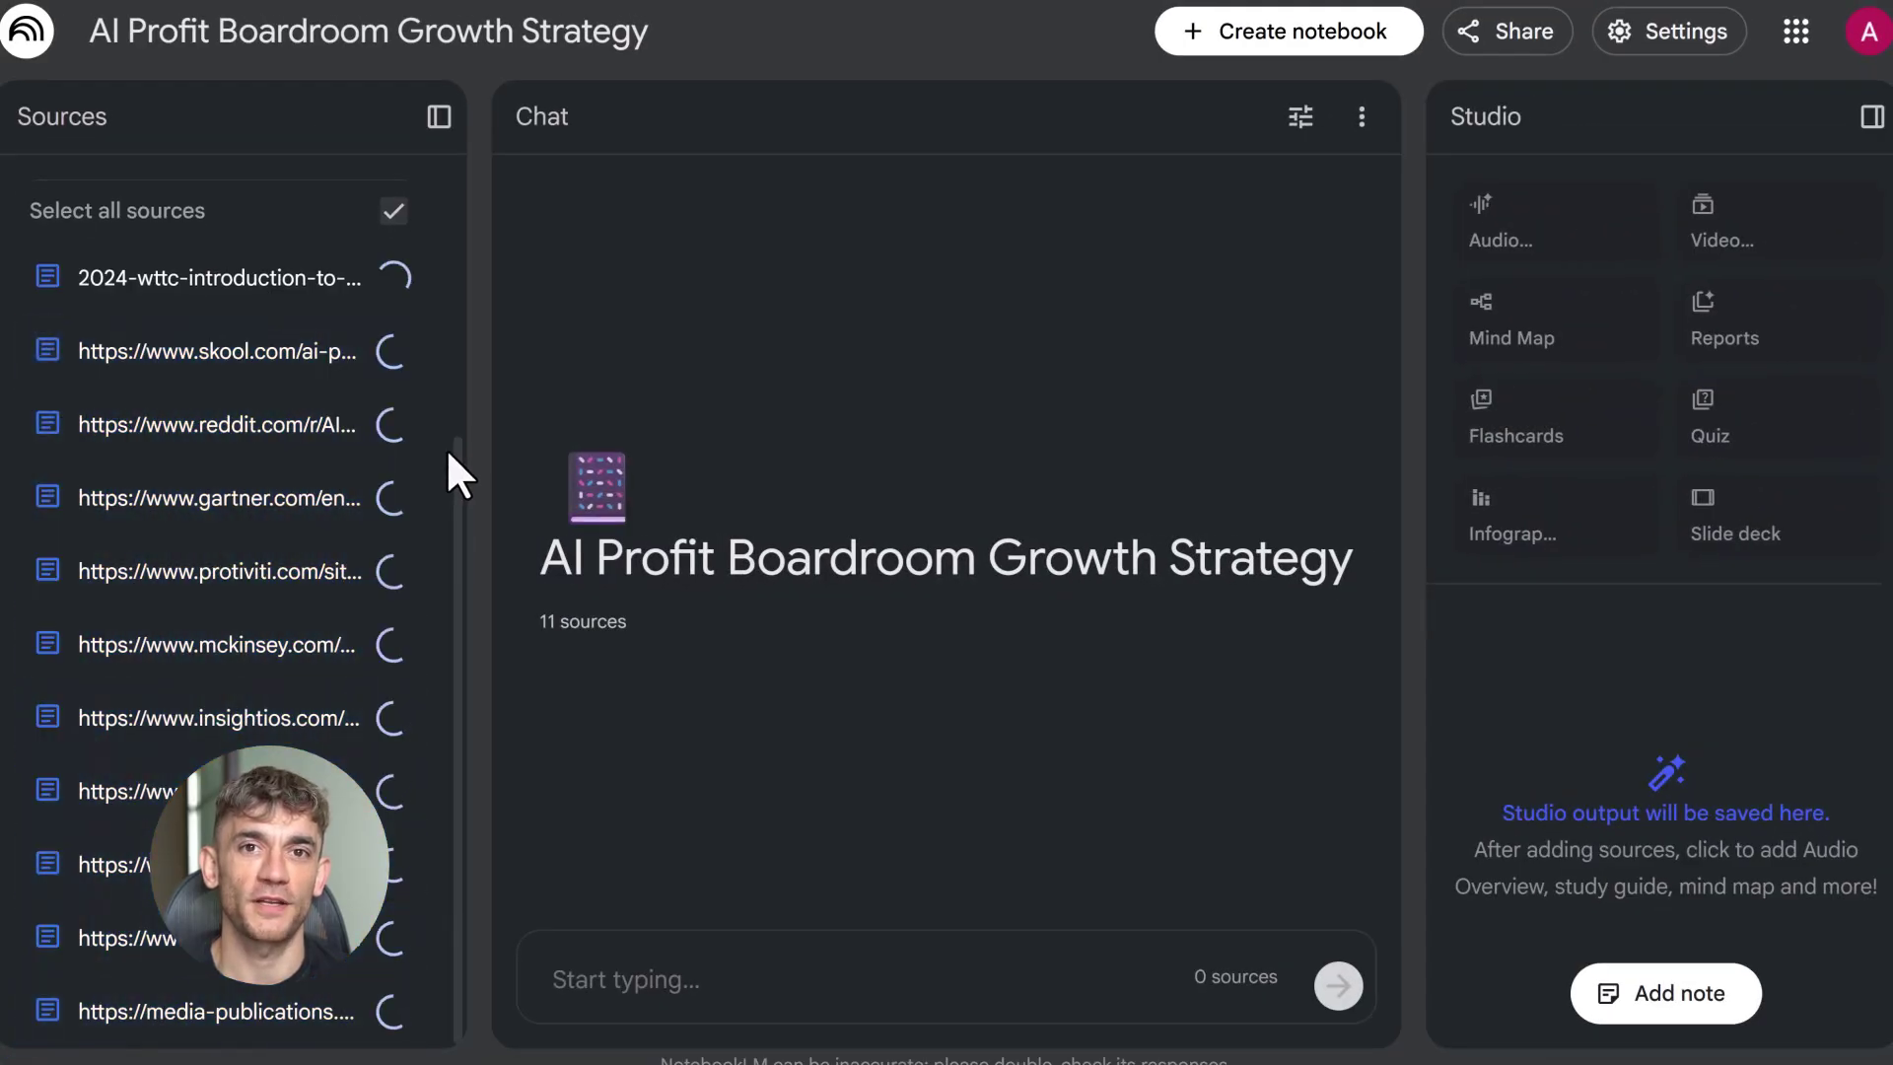
scroll(434, 493, "up", 3)
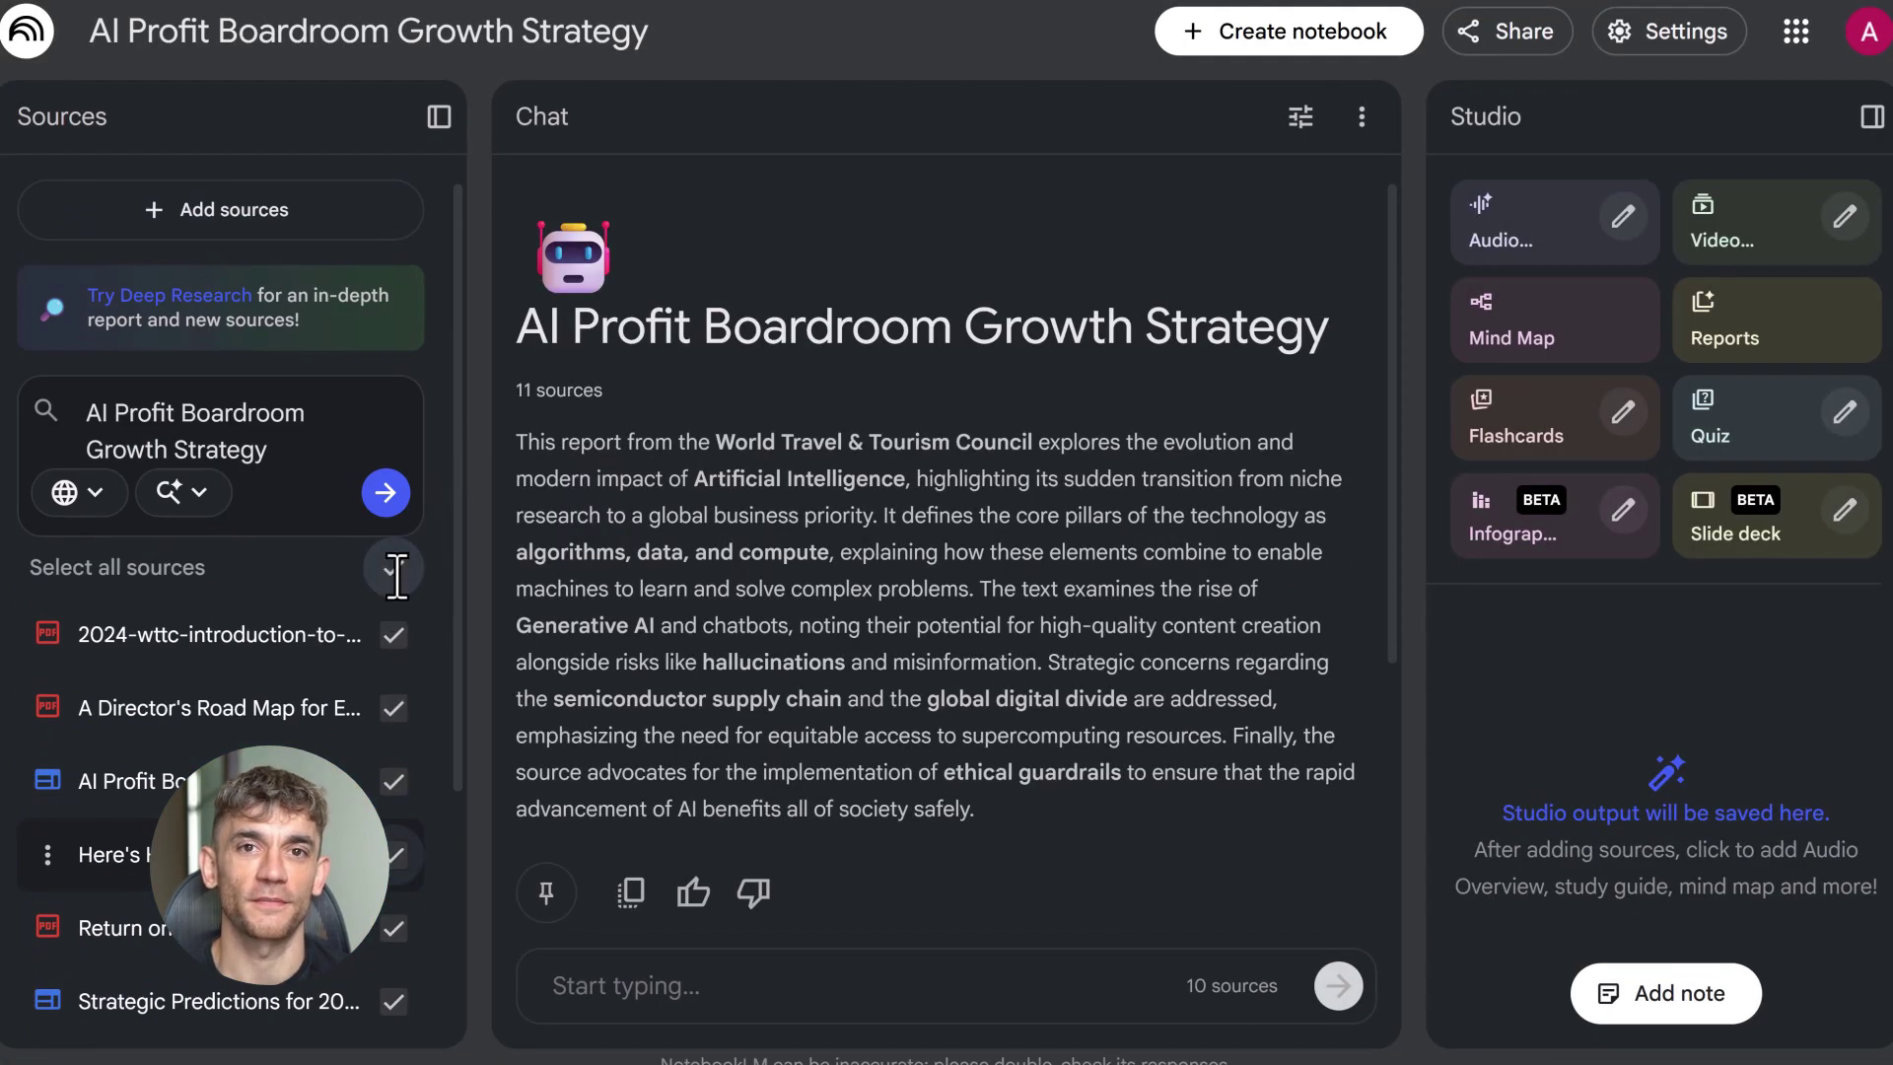
scroll(399, 602, "down", 3)
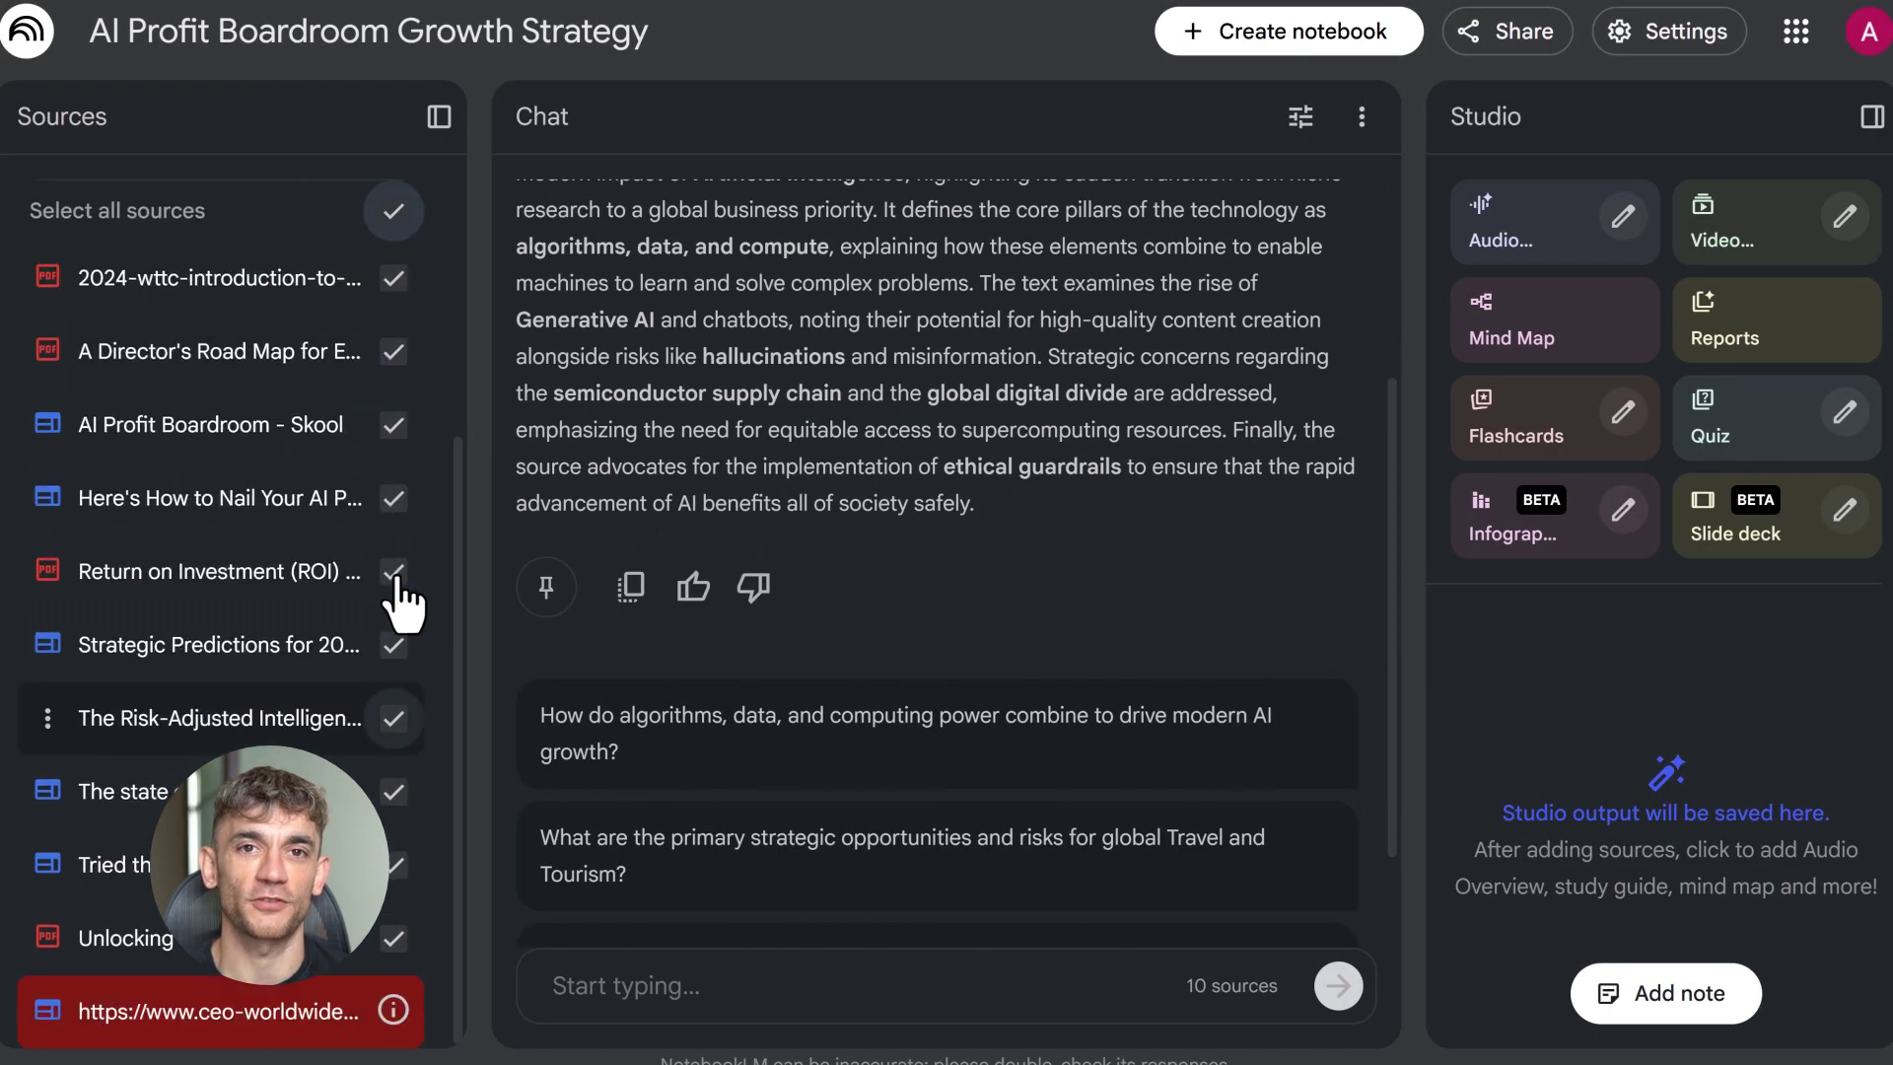
Ask the chat for a growth content plan covering angles, channels, post ideas and automations
left_click(904, 986)
type("AI Profit Boardroom Growth Strategy")
left_click_drag(900, 980, 486, 977)
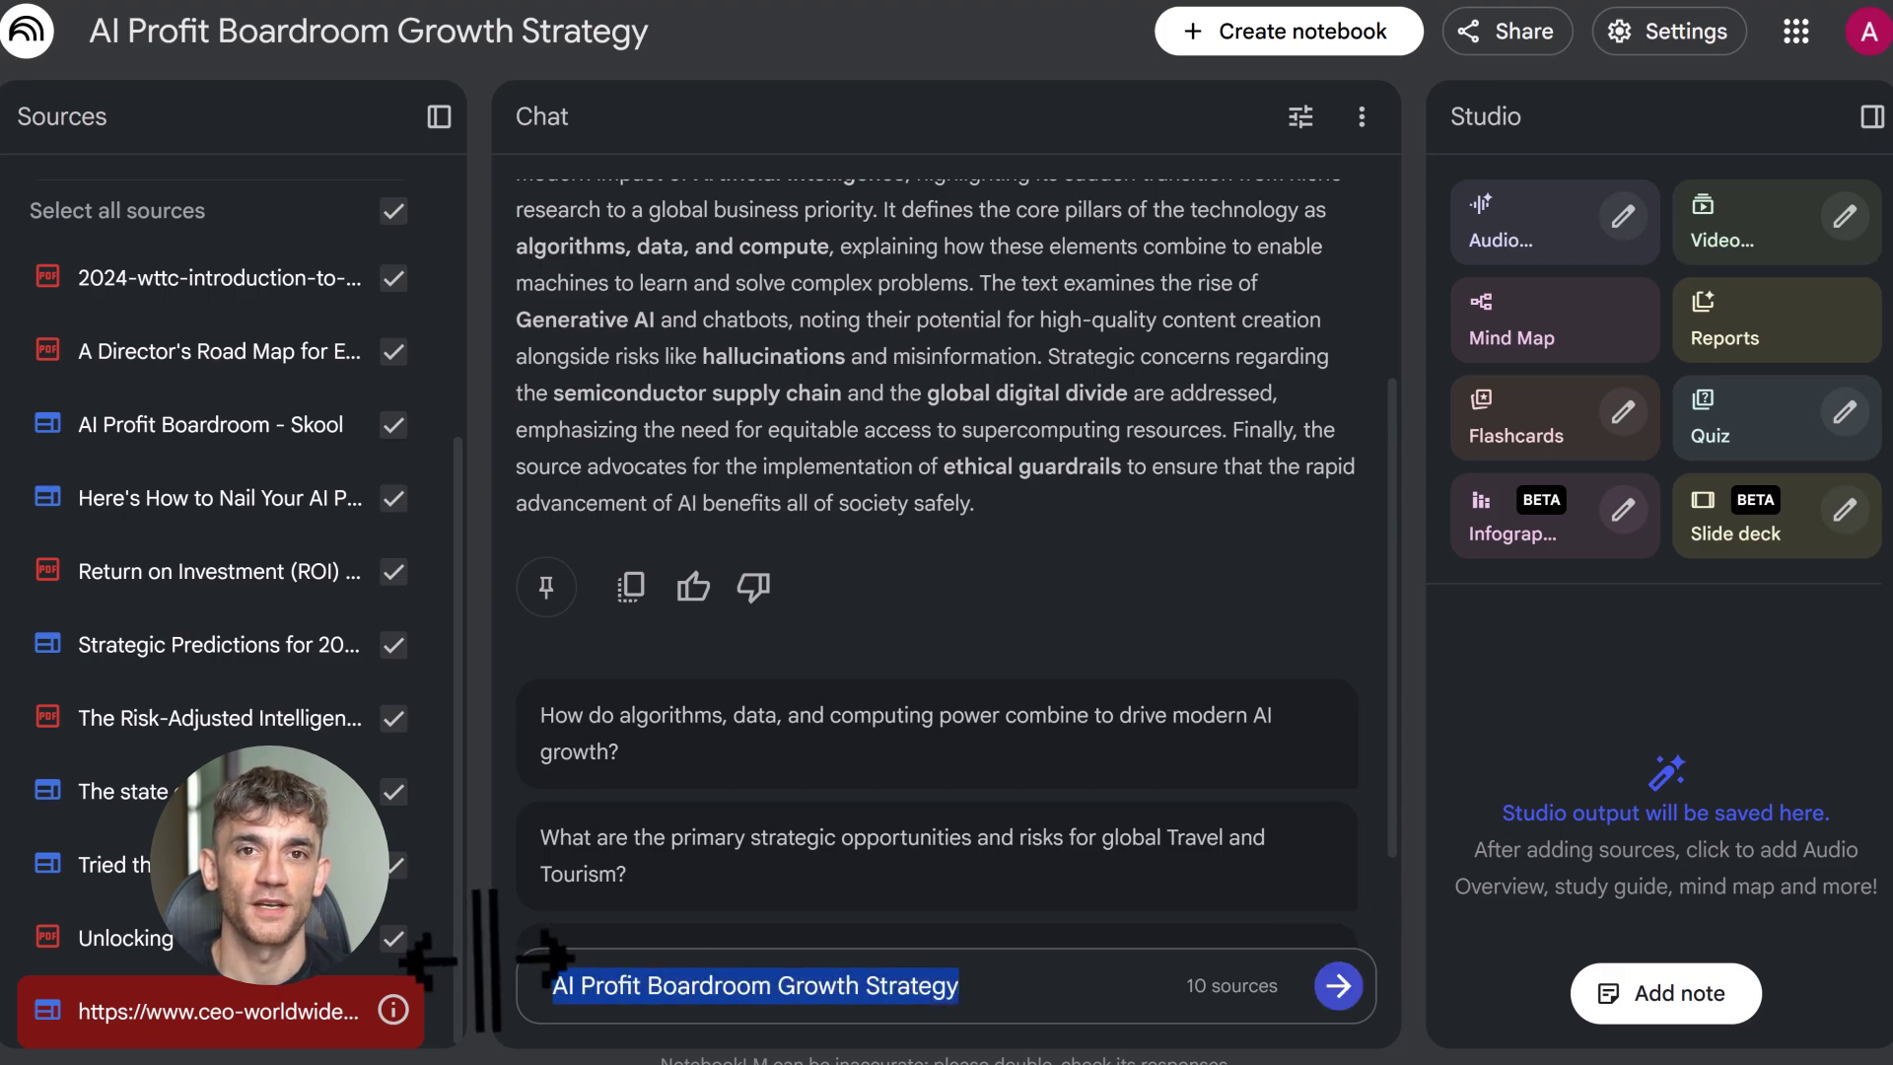
key("BackSpace")
key("ctrl+v")
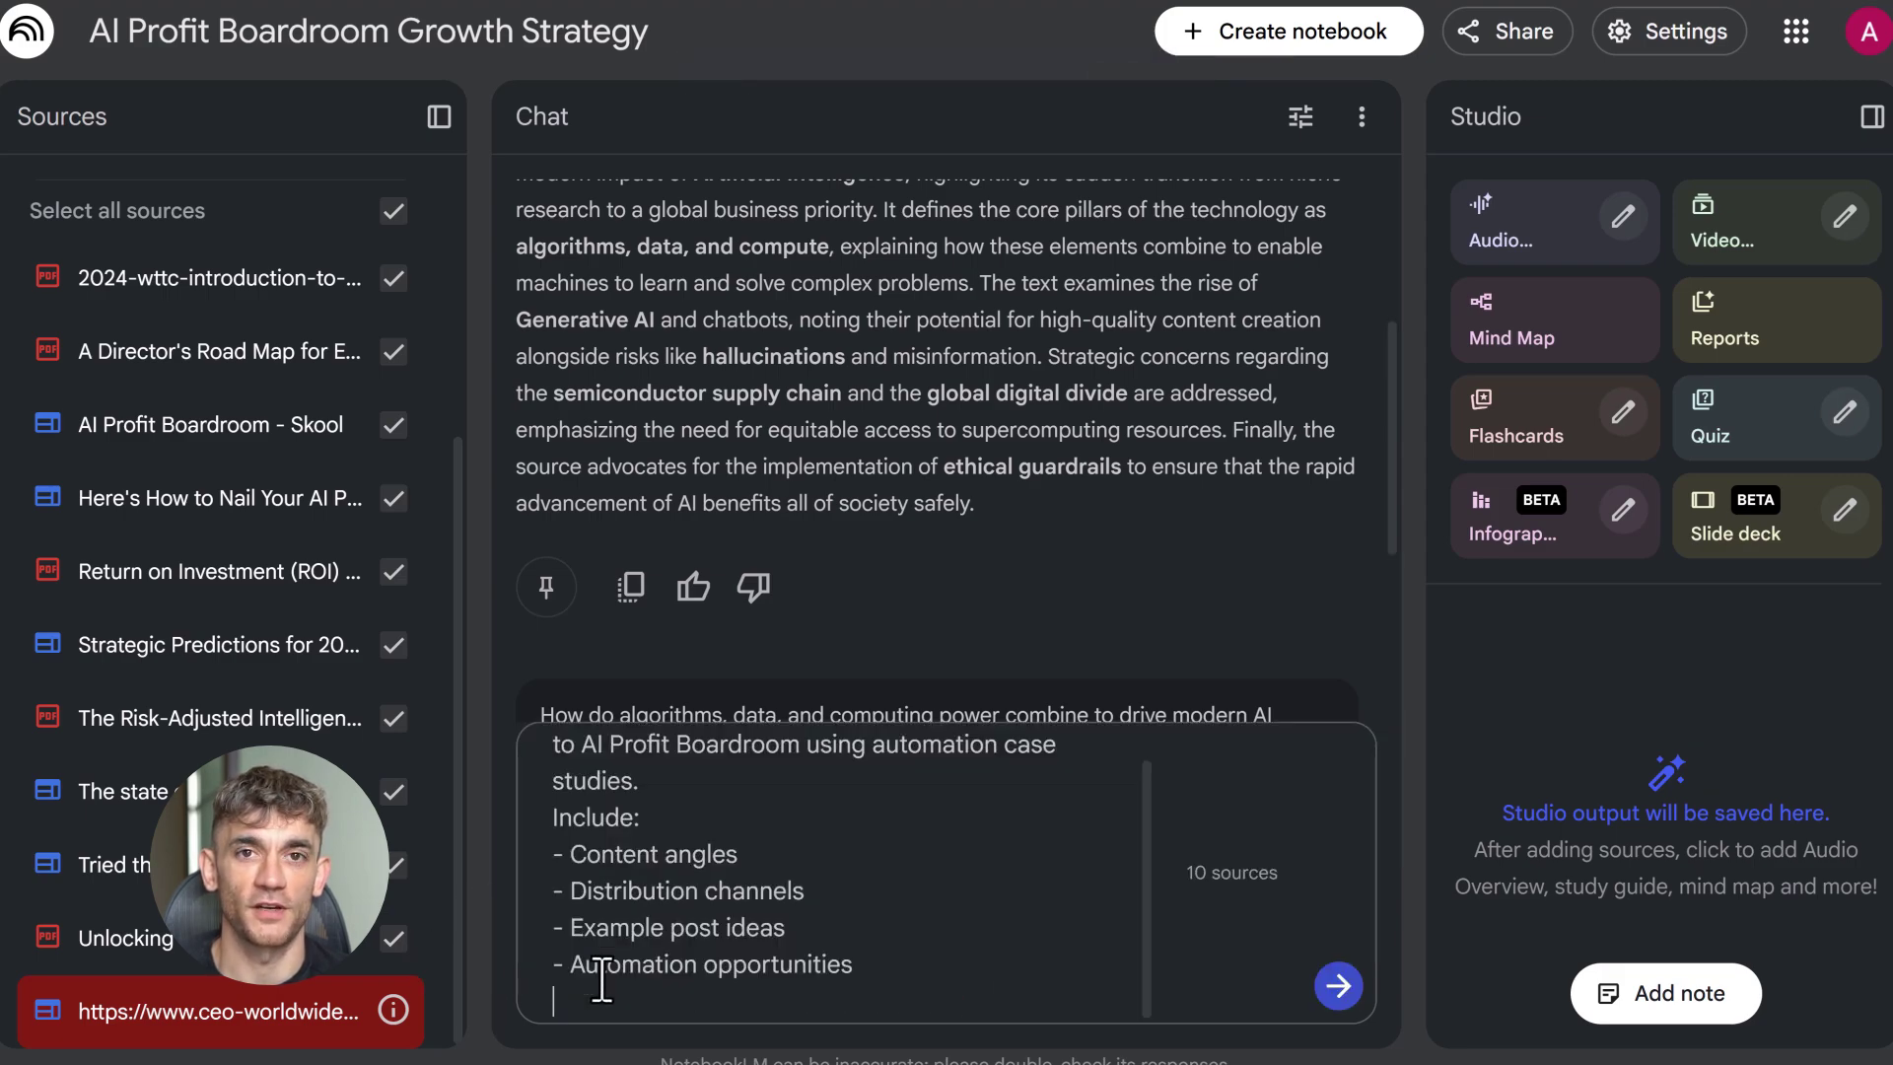
key("BackSpace")
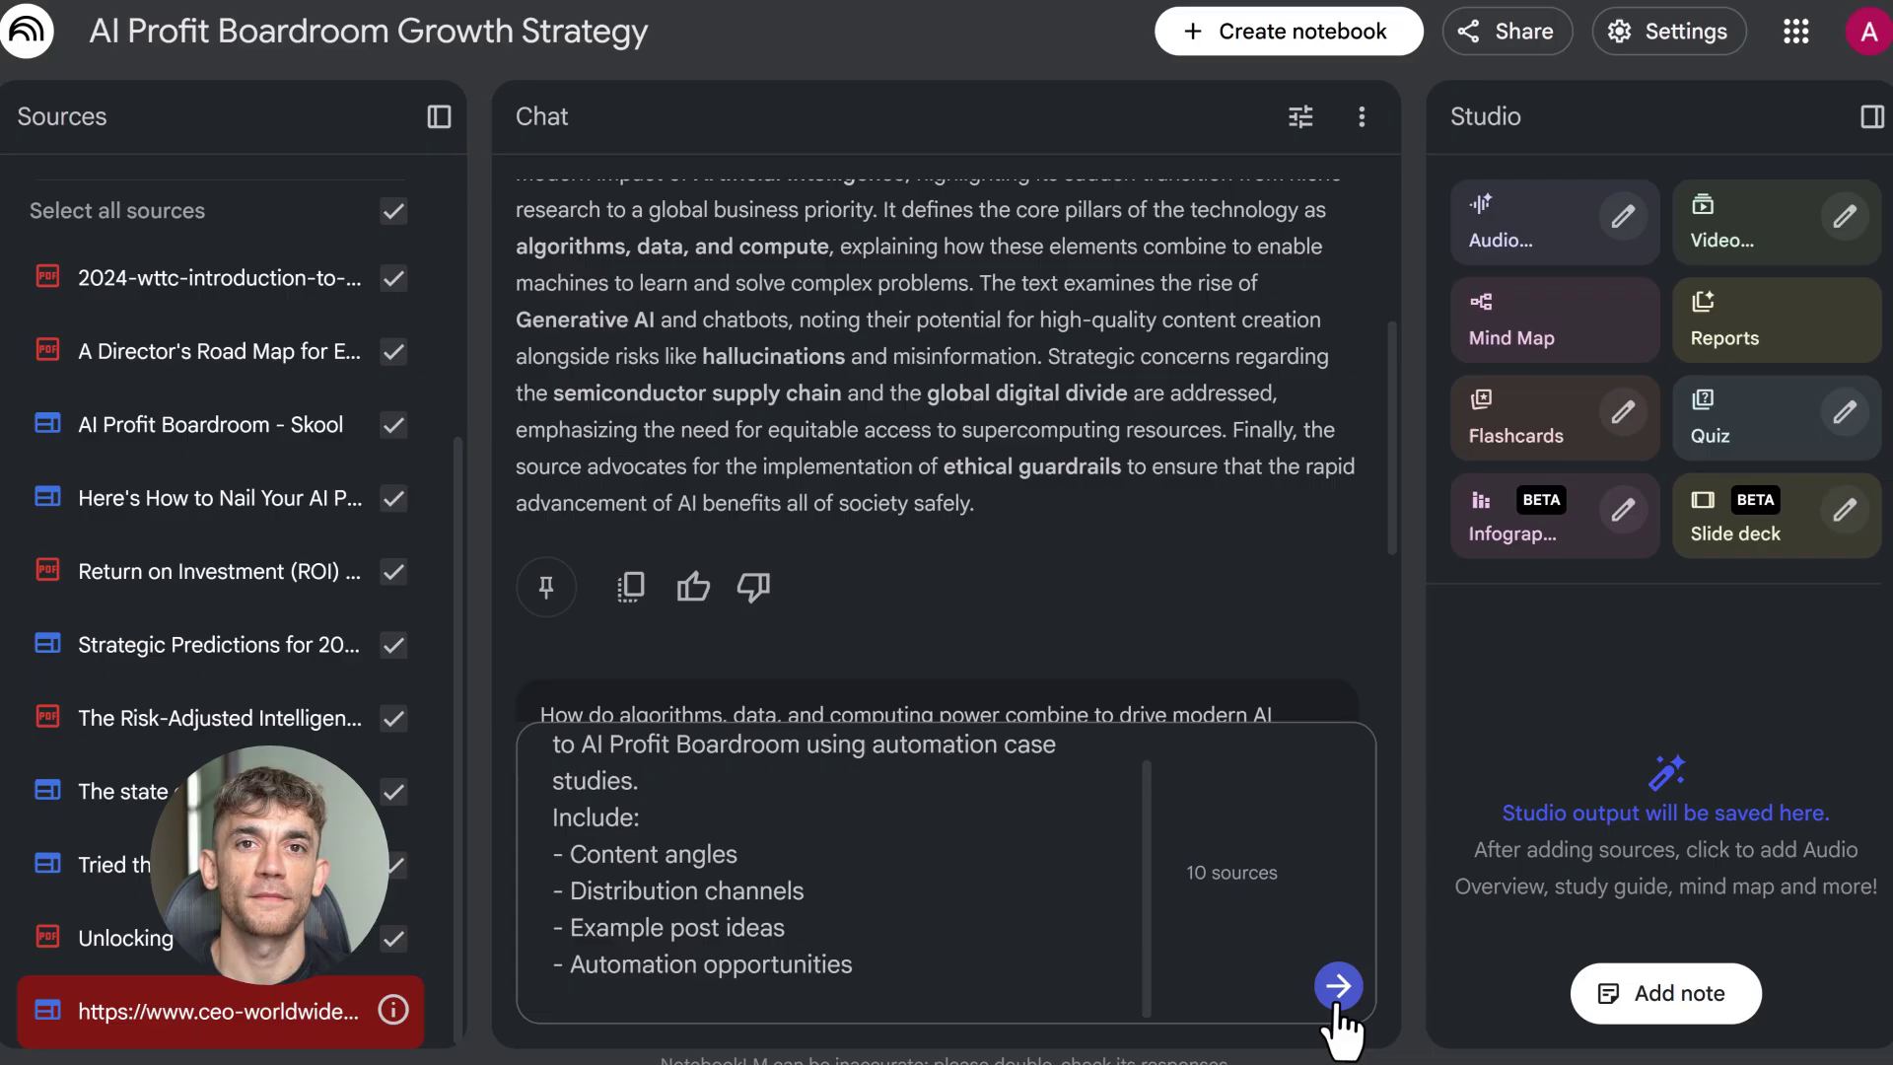
left_click(1338, 986)
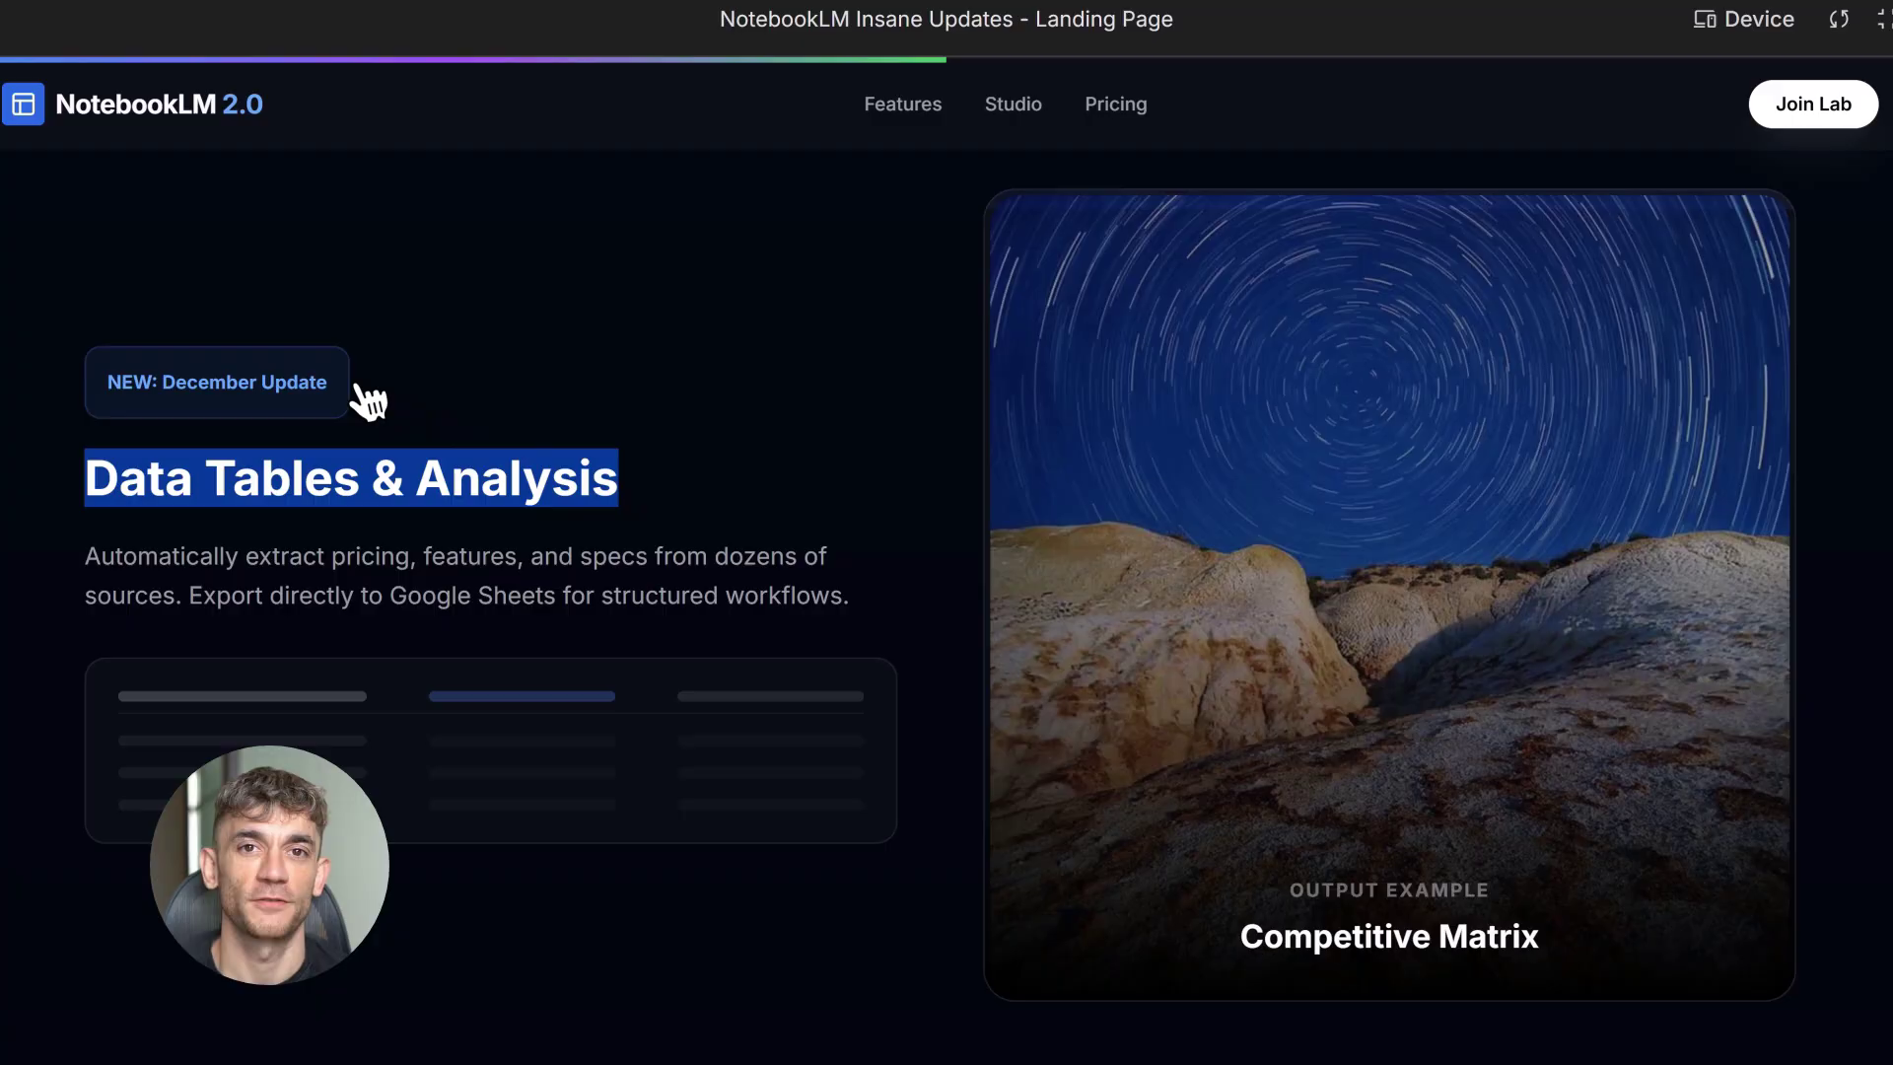
Highlight the Data Tables & Analysis heading and its Google Sheets export description
left_click(364, 397)
left_click_drag(85, 556, 846, 579)
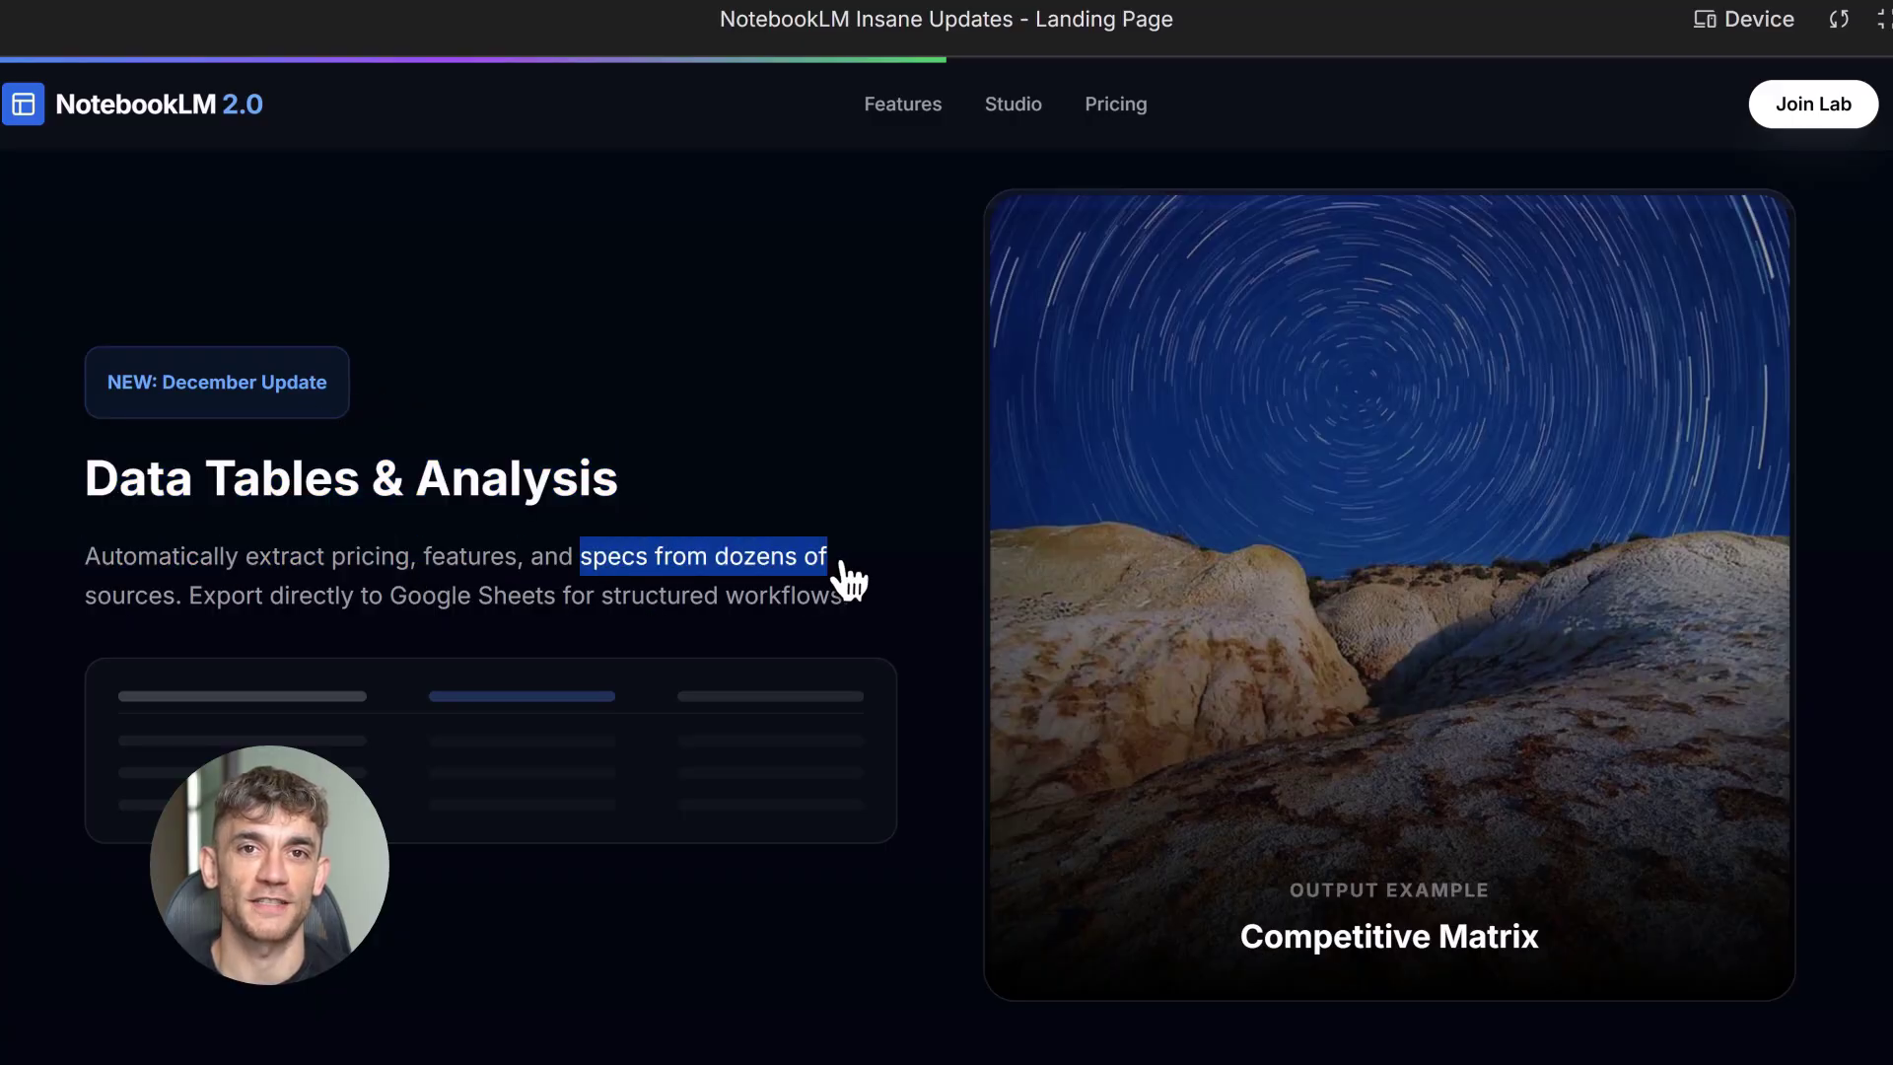
left_click_drag(87, 596, 739, 621)
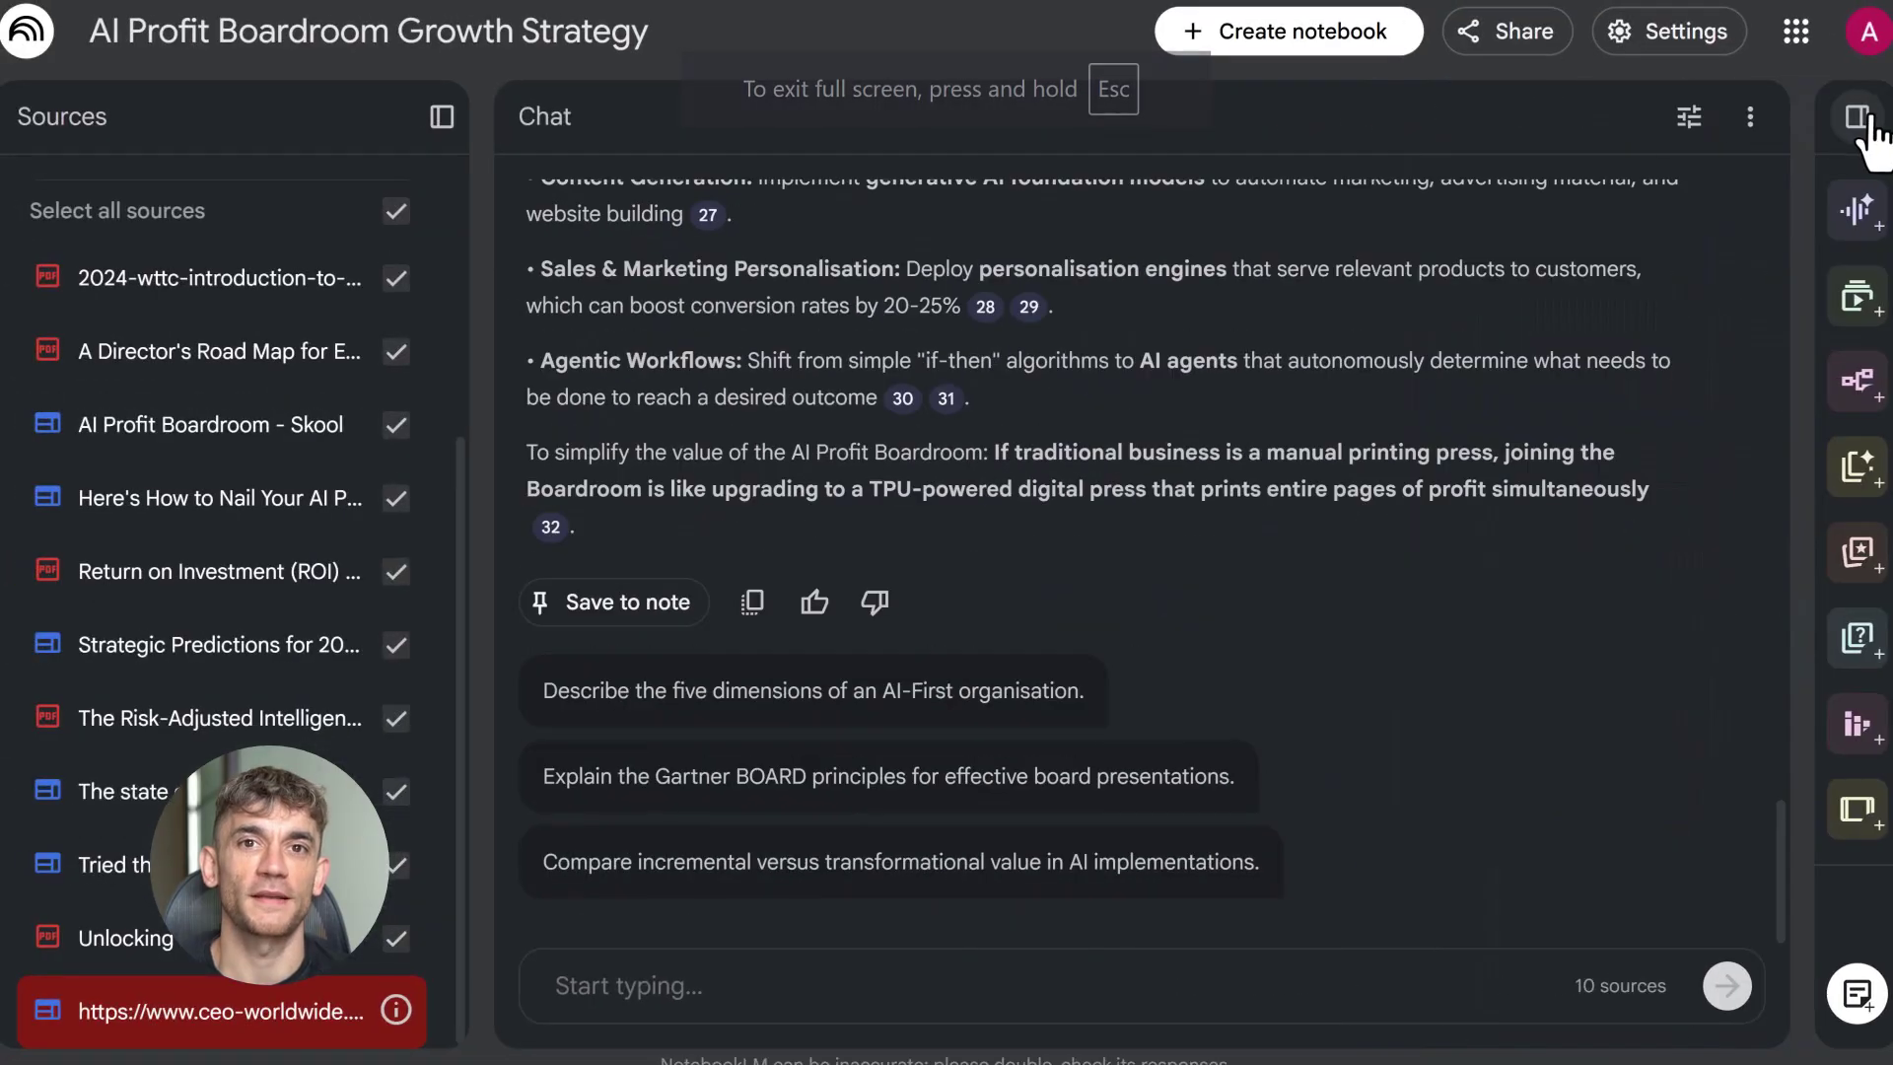
Ask the chat for a table comparing AI tools by pricing, features, use case and business type
left_click(1868, 120)
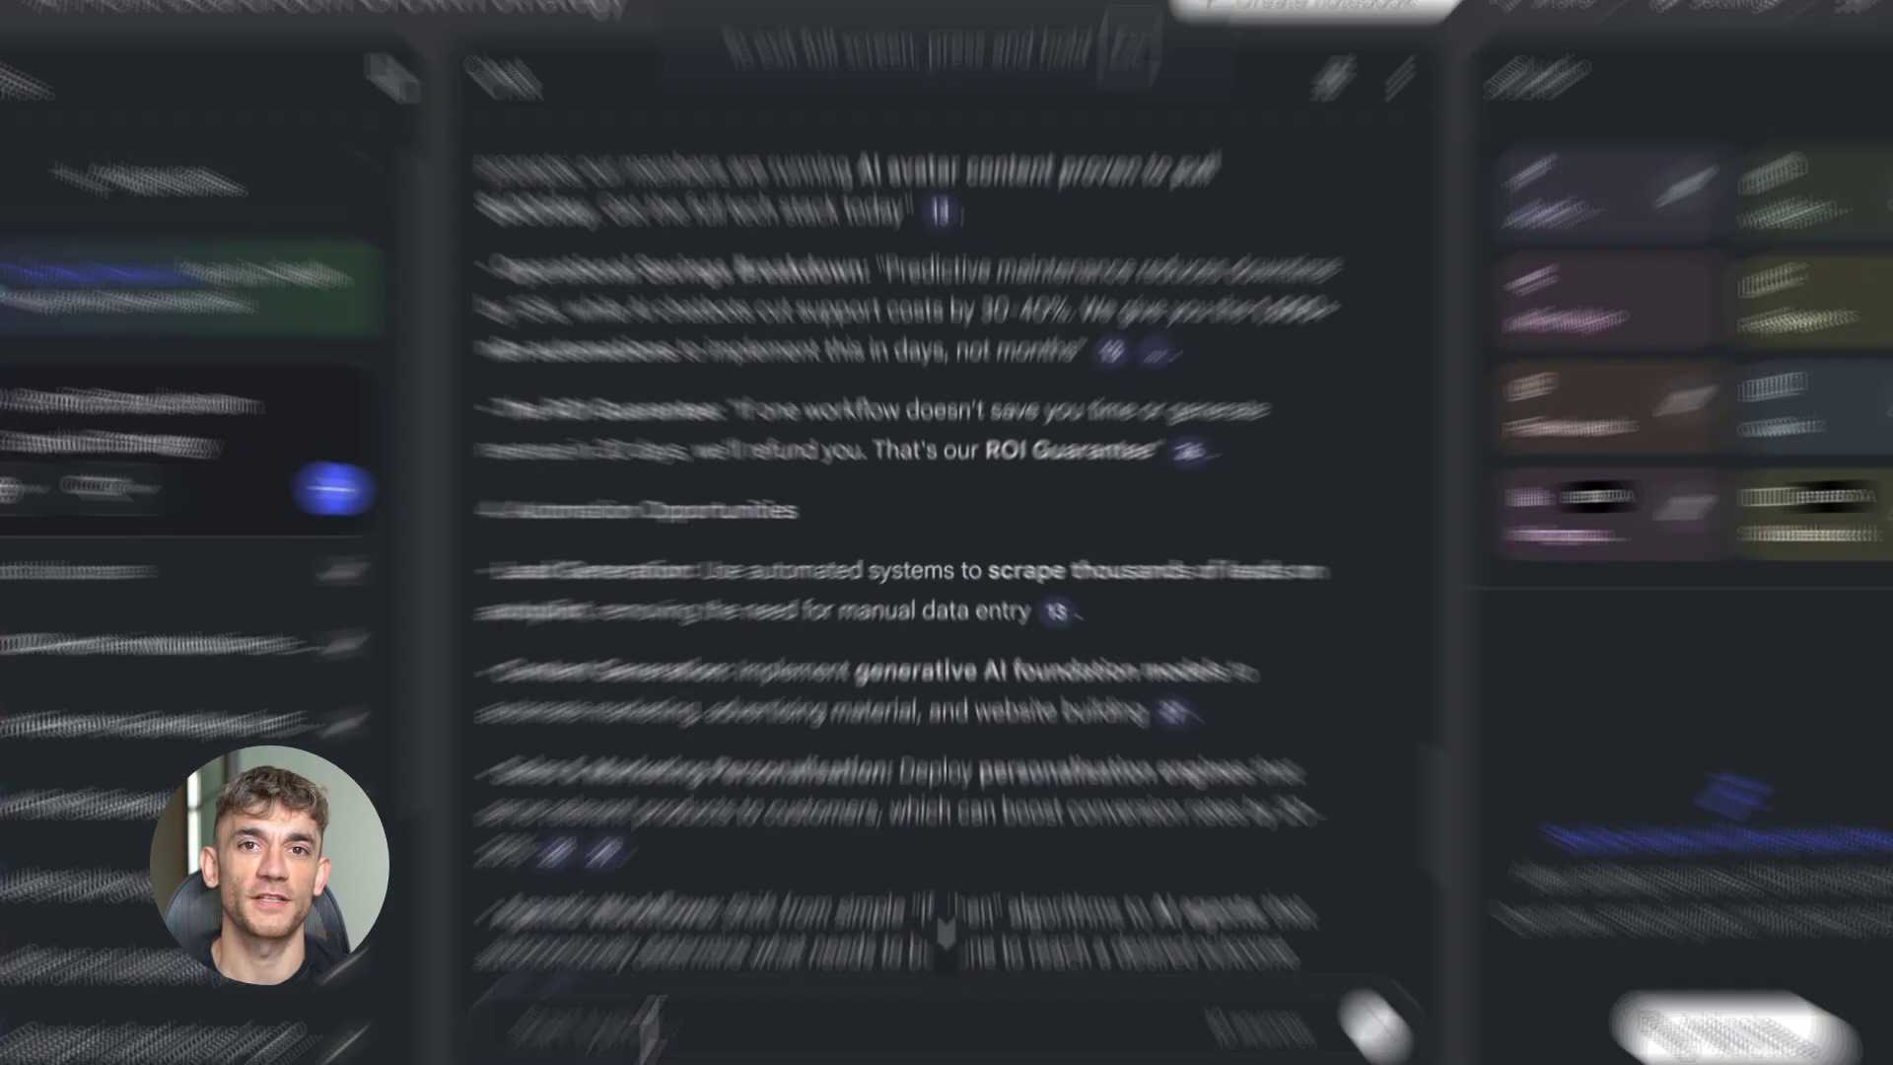
type("Compare the top 10 AI automation tools for small businesses. Include: - Tool name - Pricing - Core features - Best use case - Ideal business type")
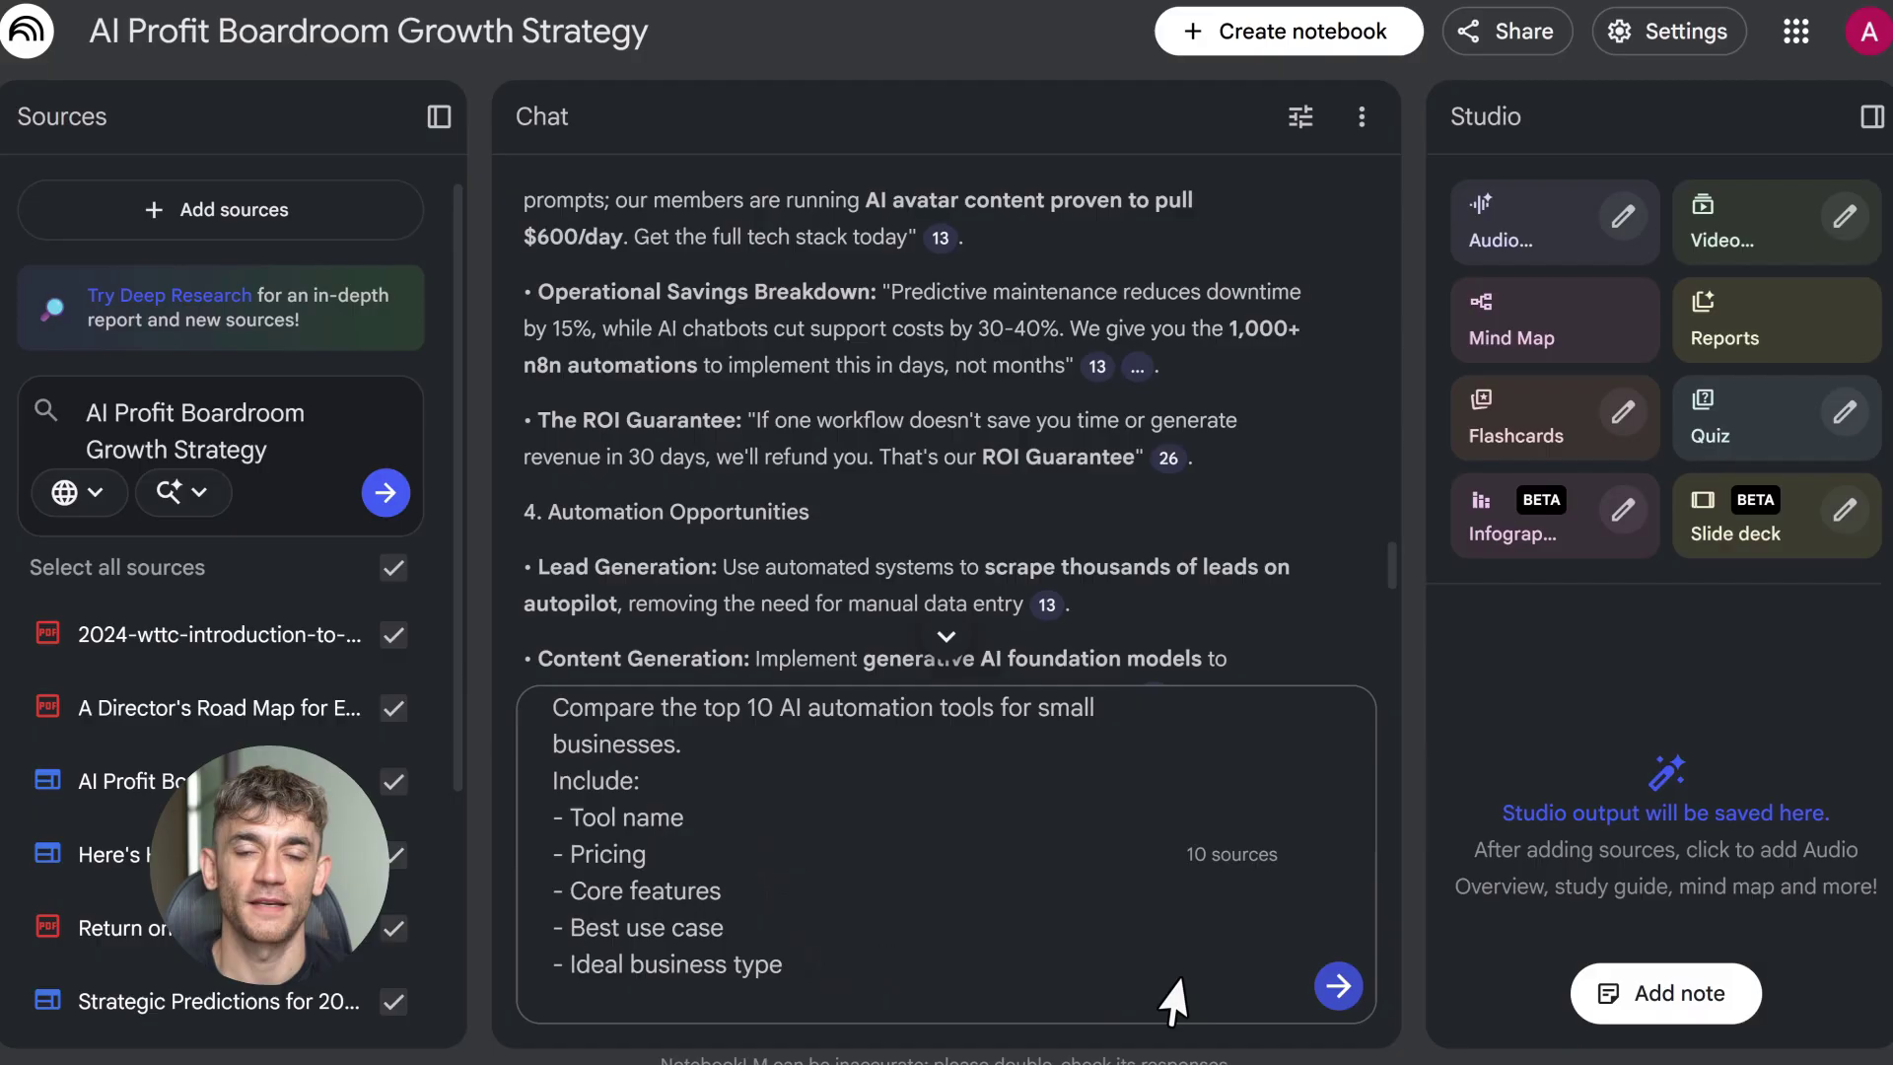
left_click(1338, 986)
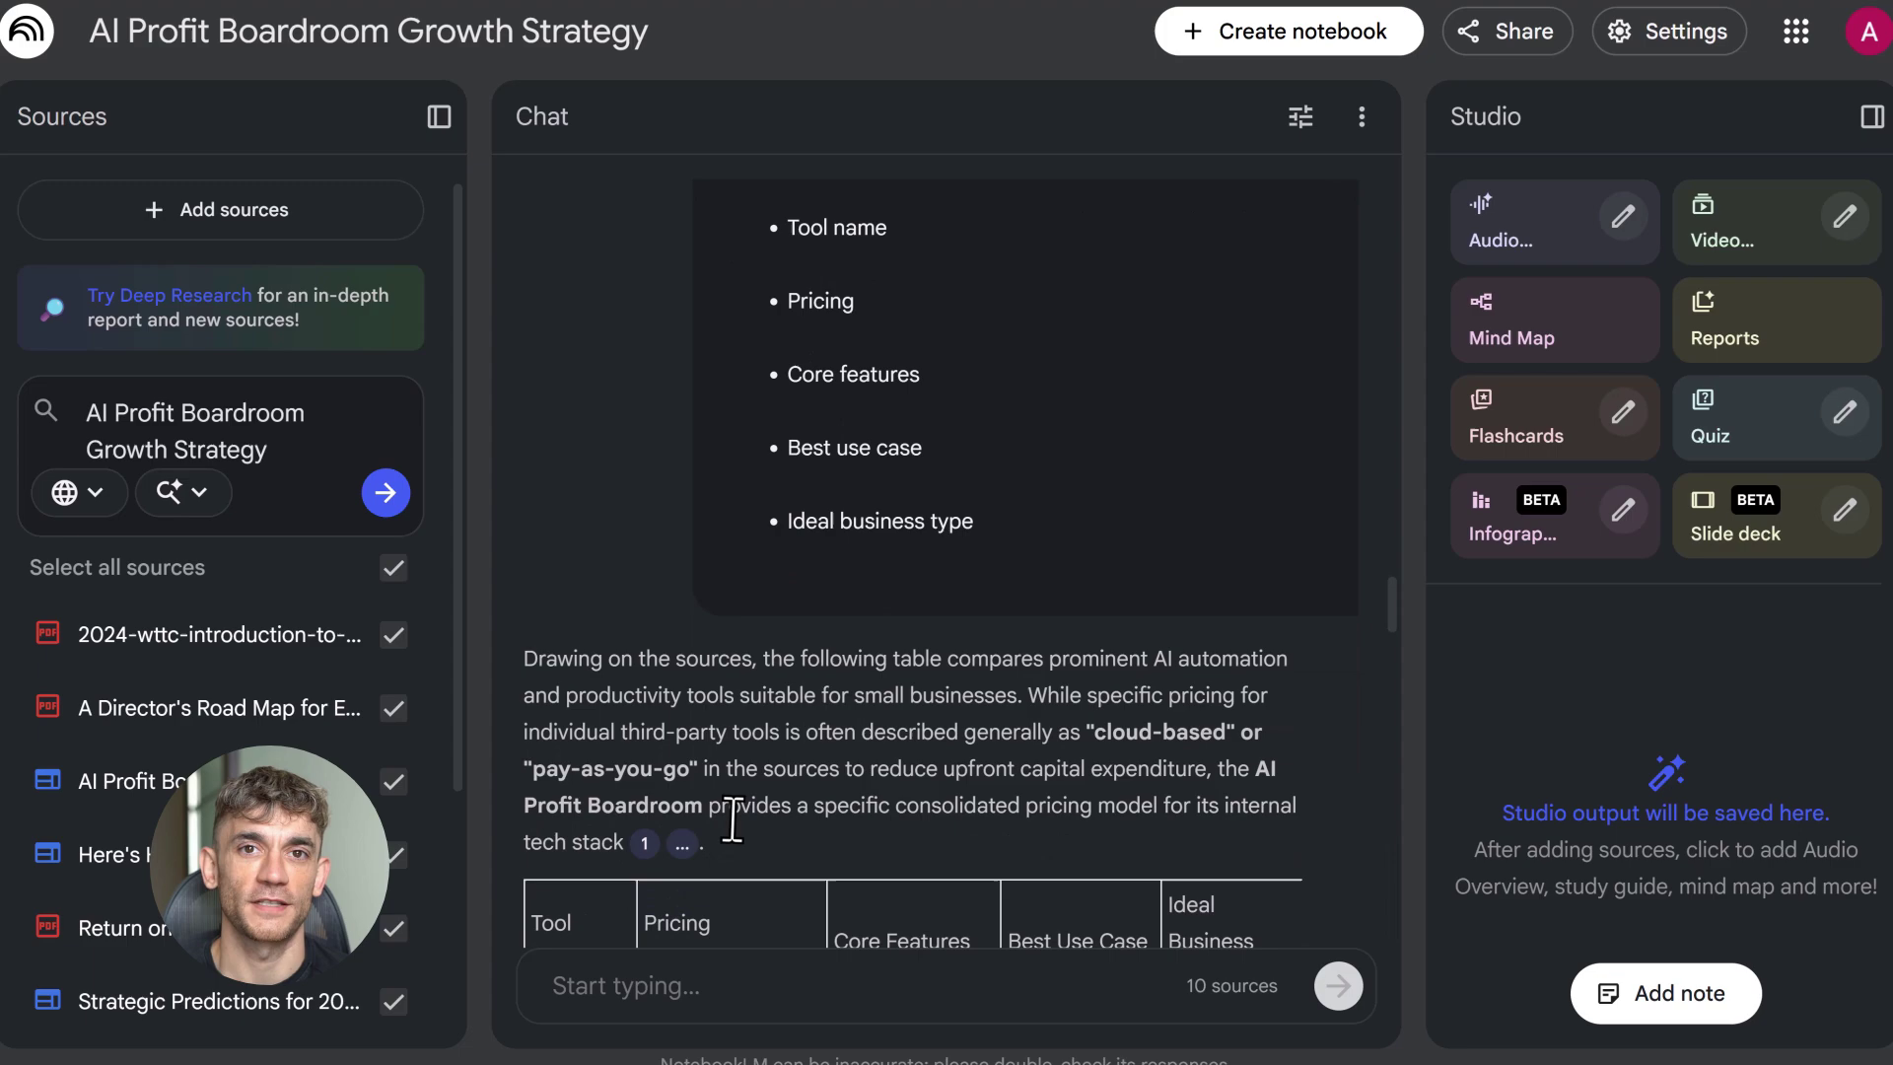
Scroll through the comparison table rows for ChatGPT, n8n, Zapier, Copilot and Apollo.io
scroll(830, 720, "down", 8)
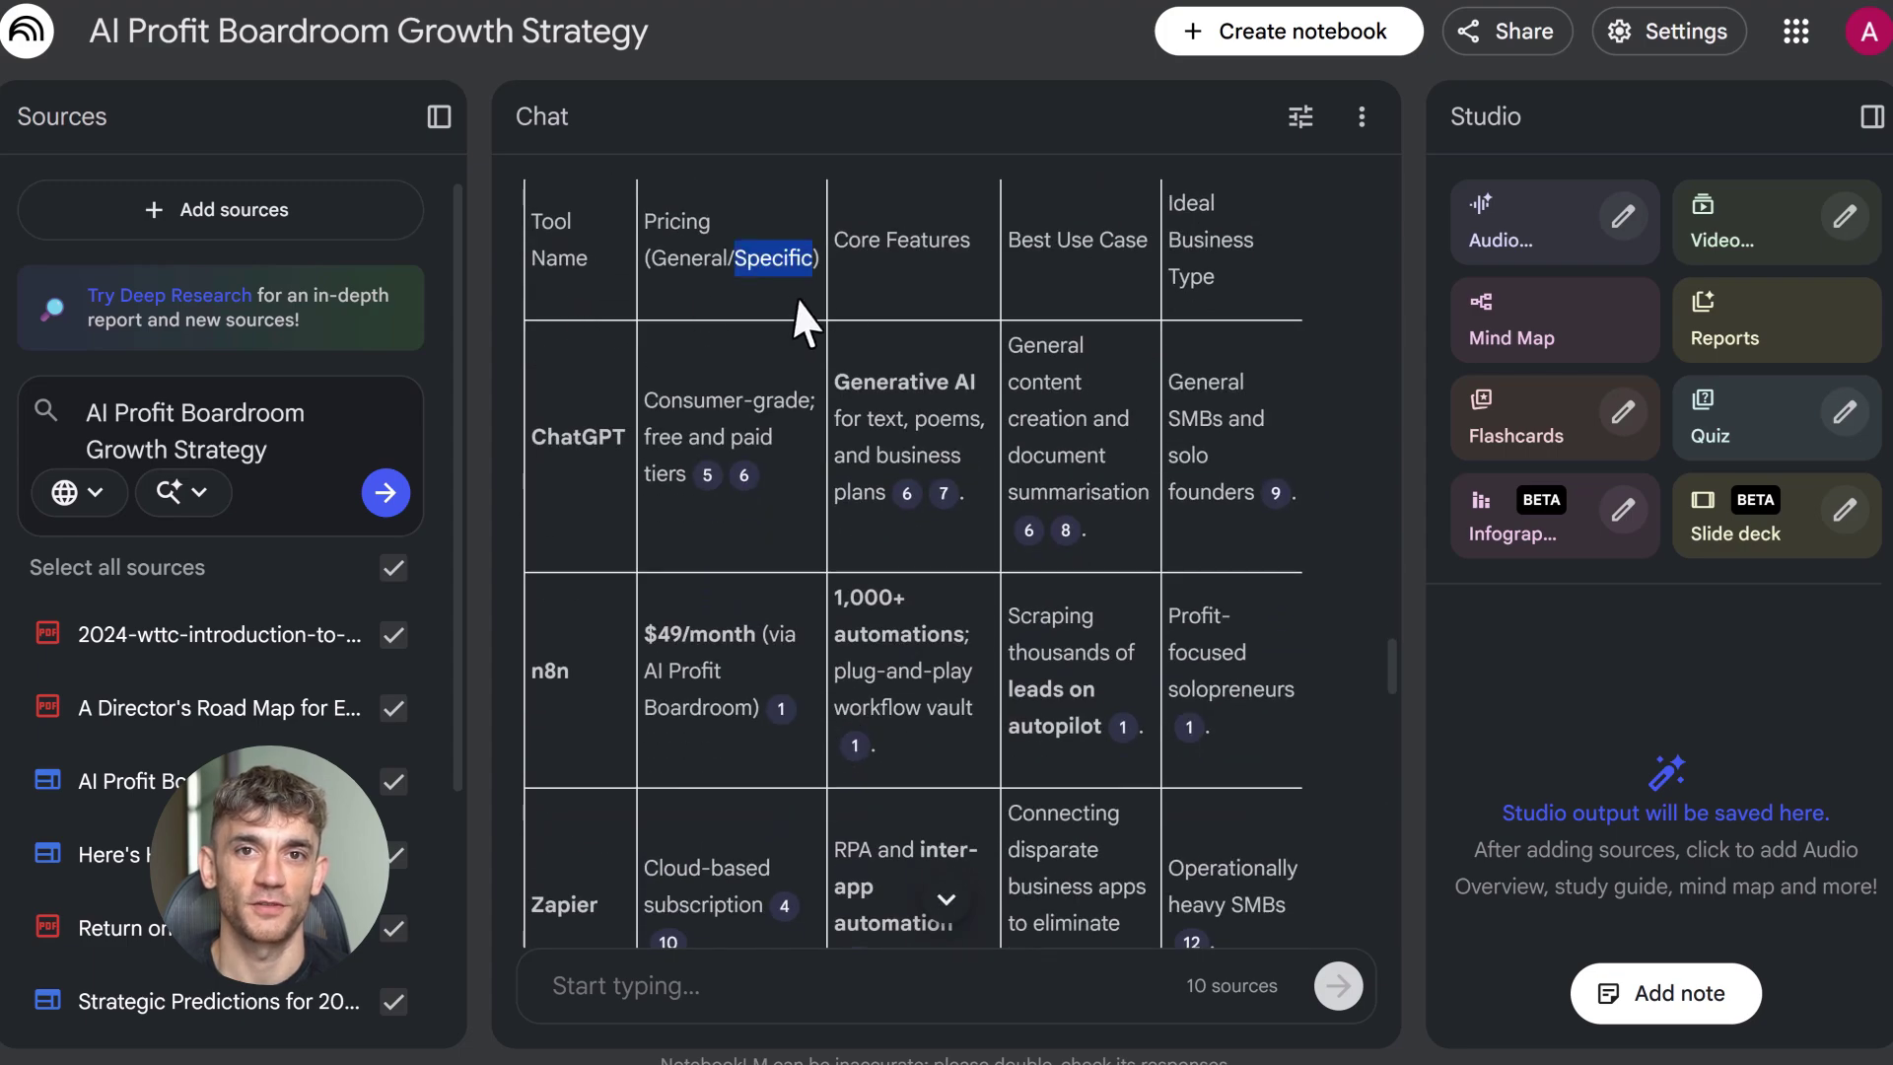
scroll(1068, 308, "down", 6)
scroll(554, 345, "up", 8)
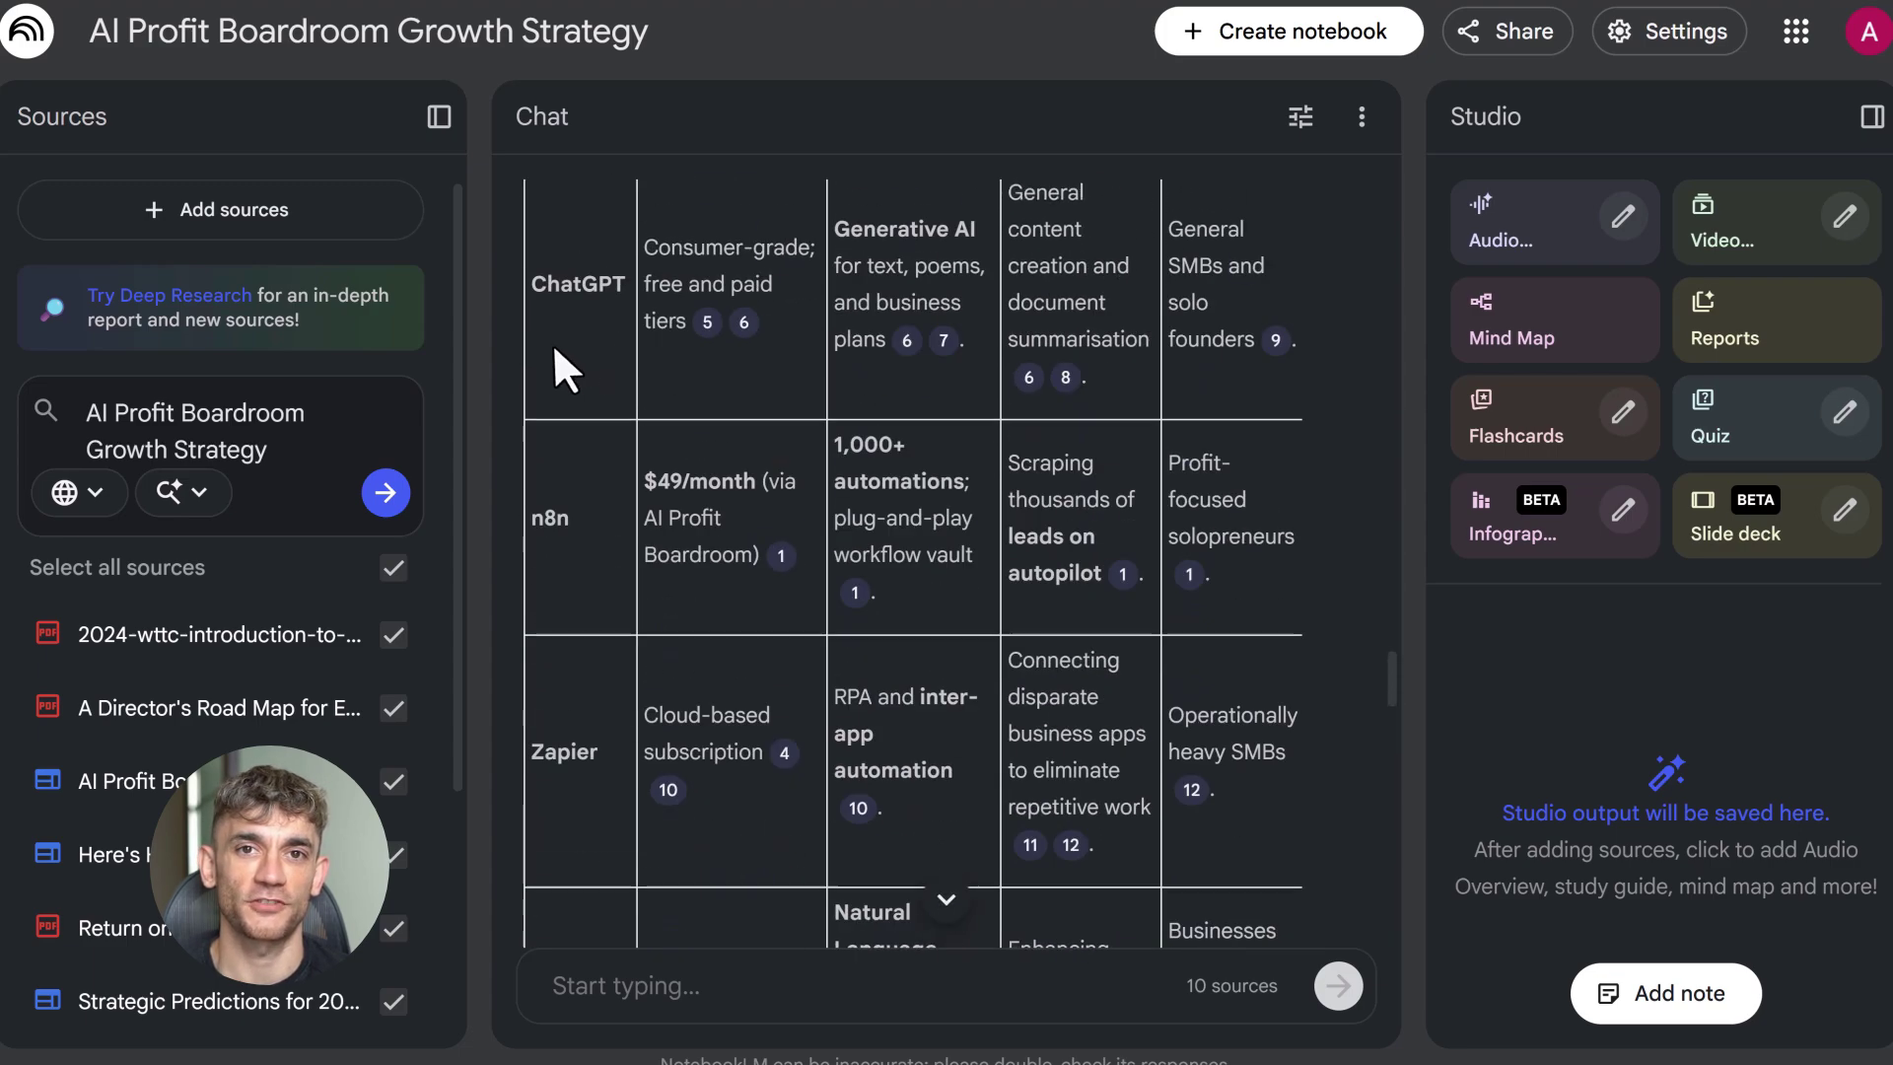
scroll(589, 570, "down", 8)
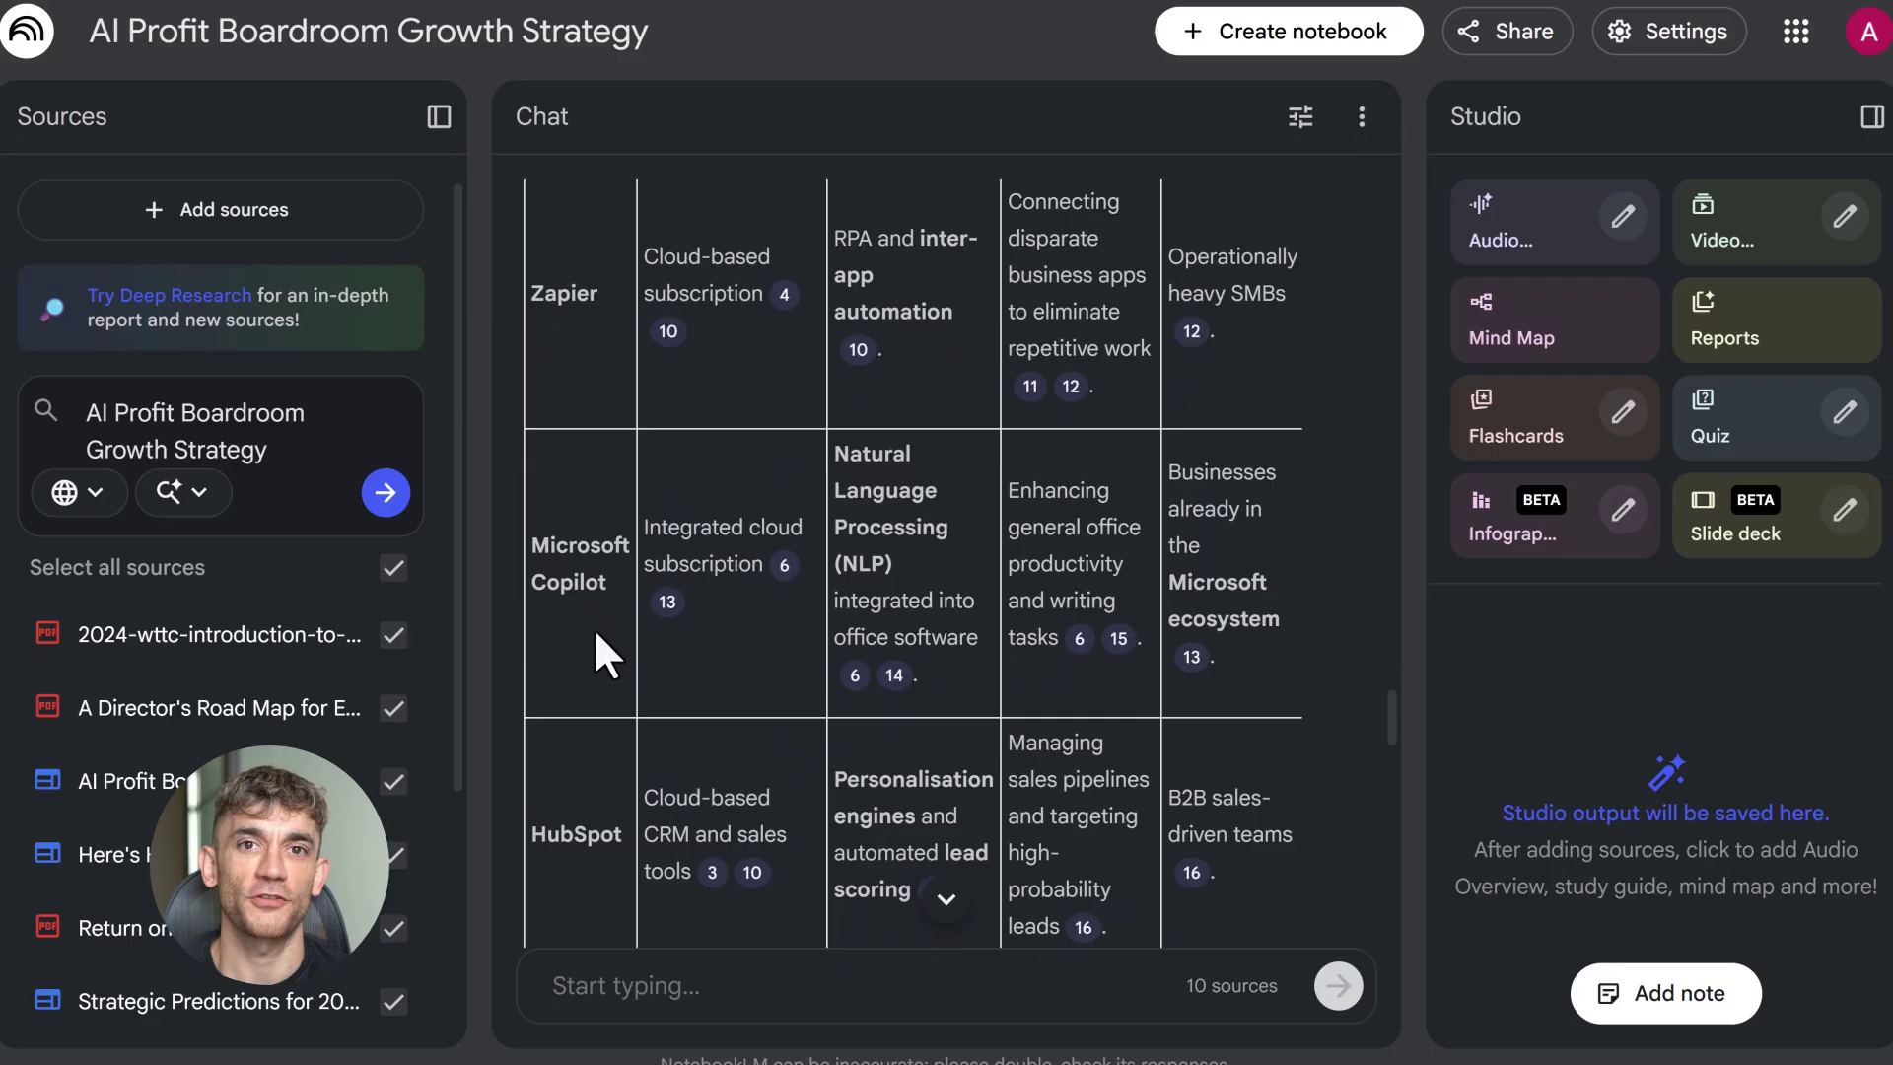
scroll(594, 627, "down", 8)
scroll(589, 790, "down", 5)
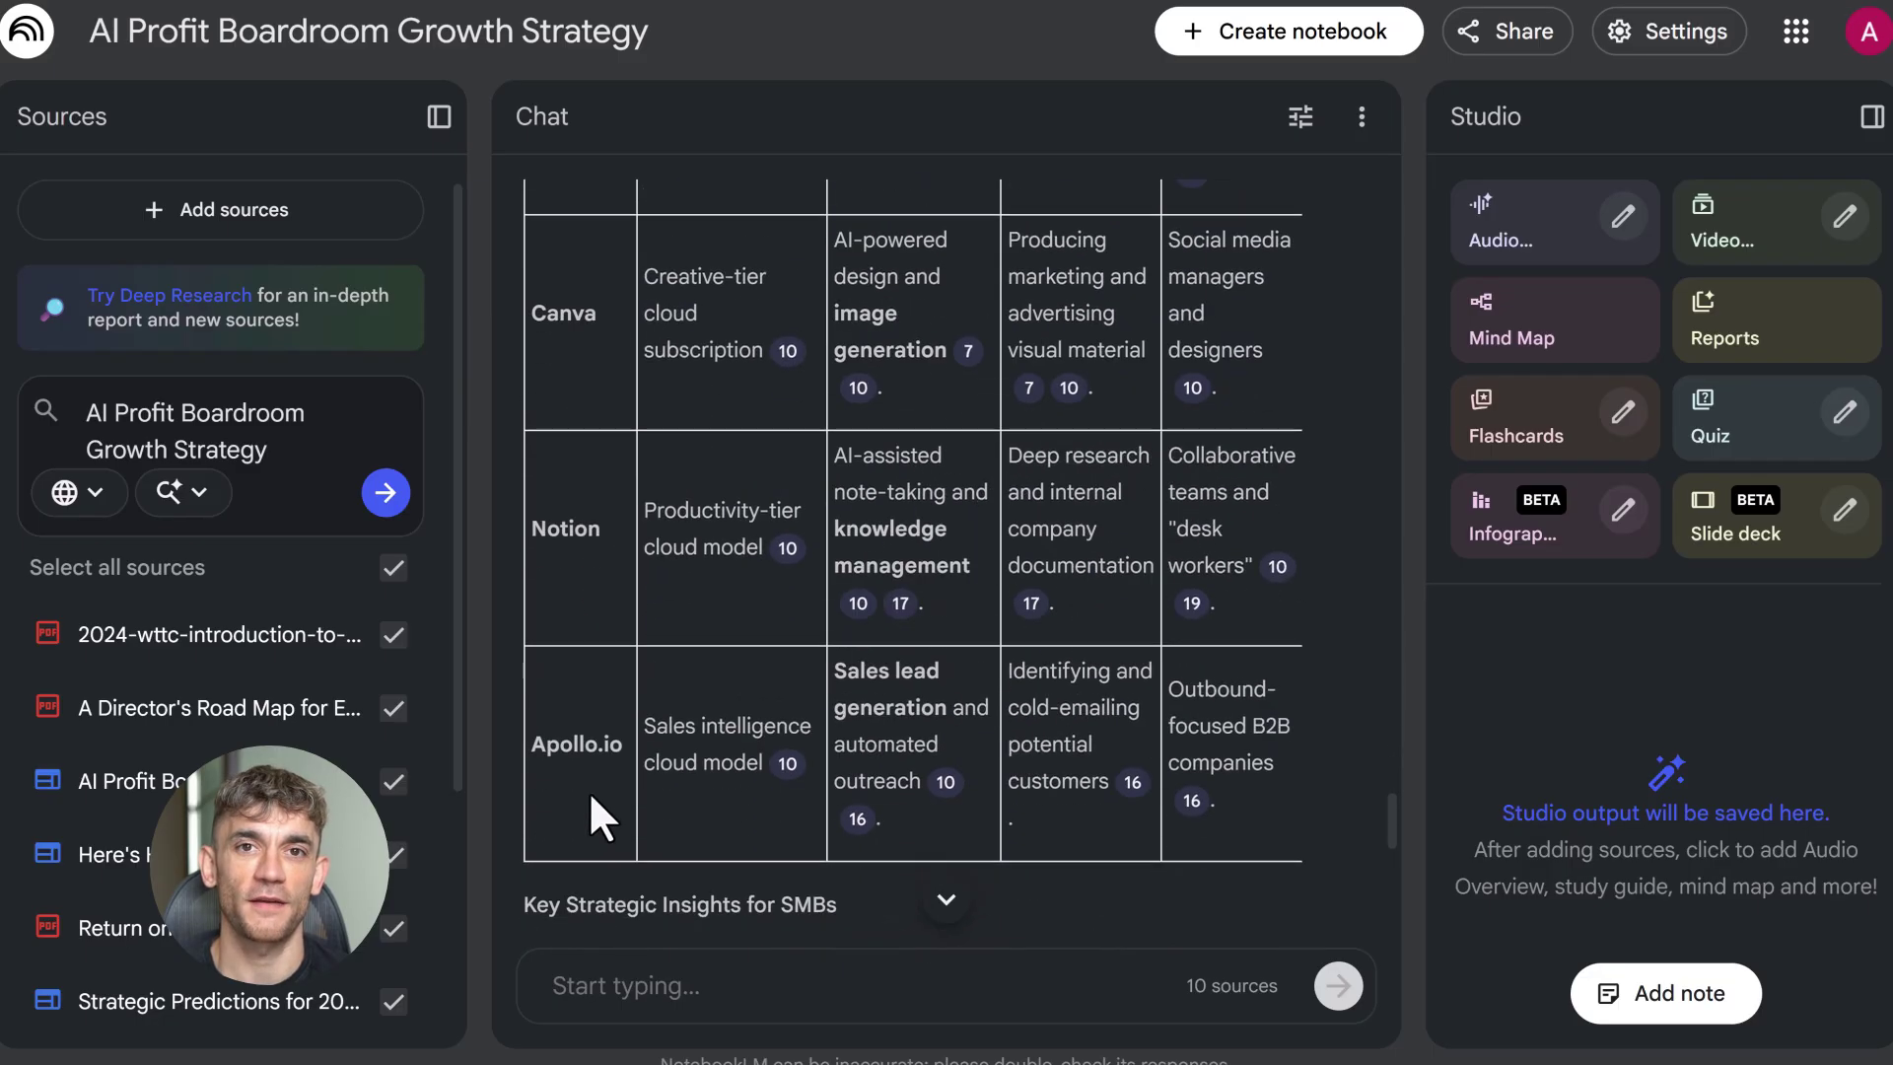
scroll(778, 648, "down", 10)
scroll(782, 652, "up", 10)
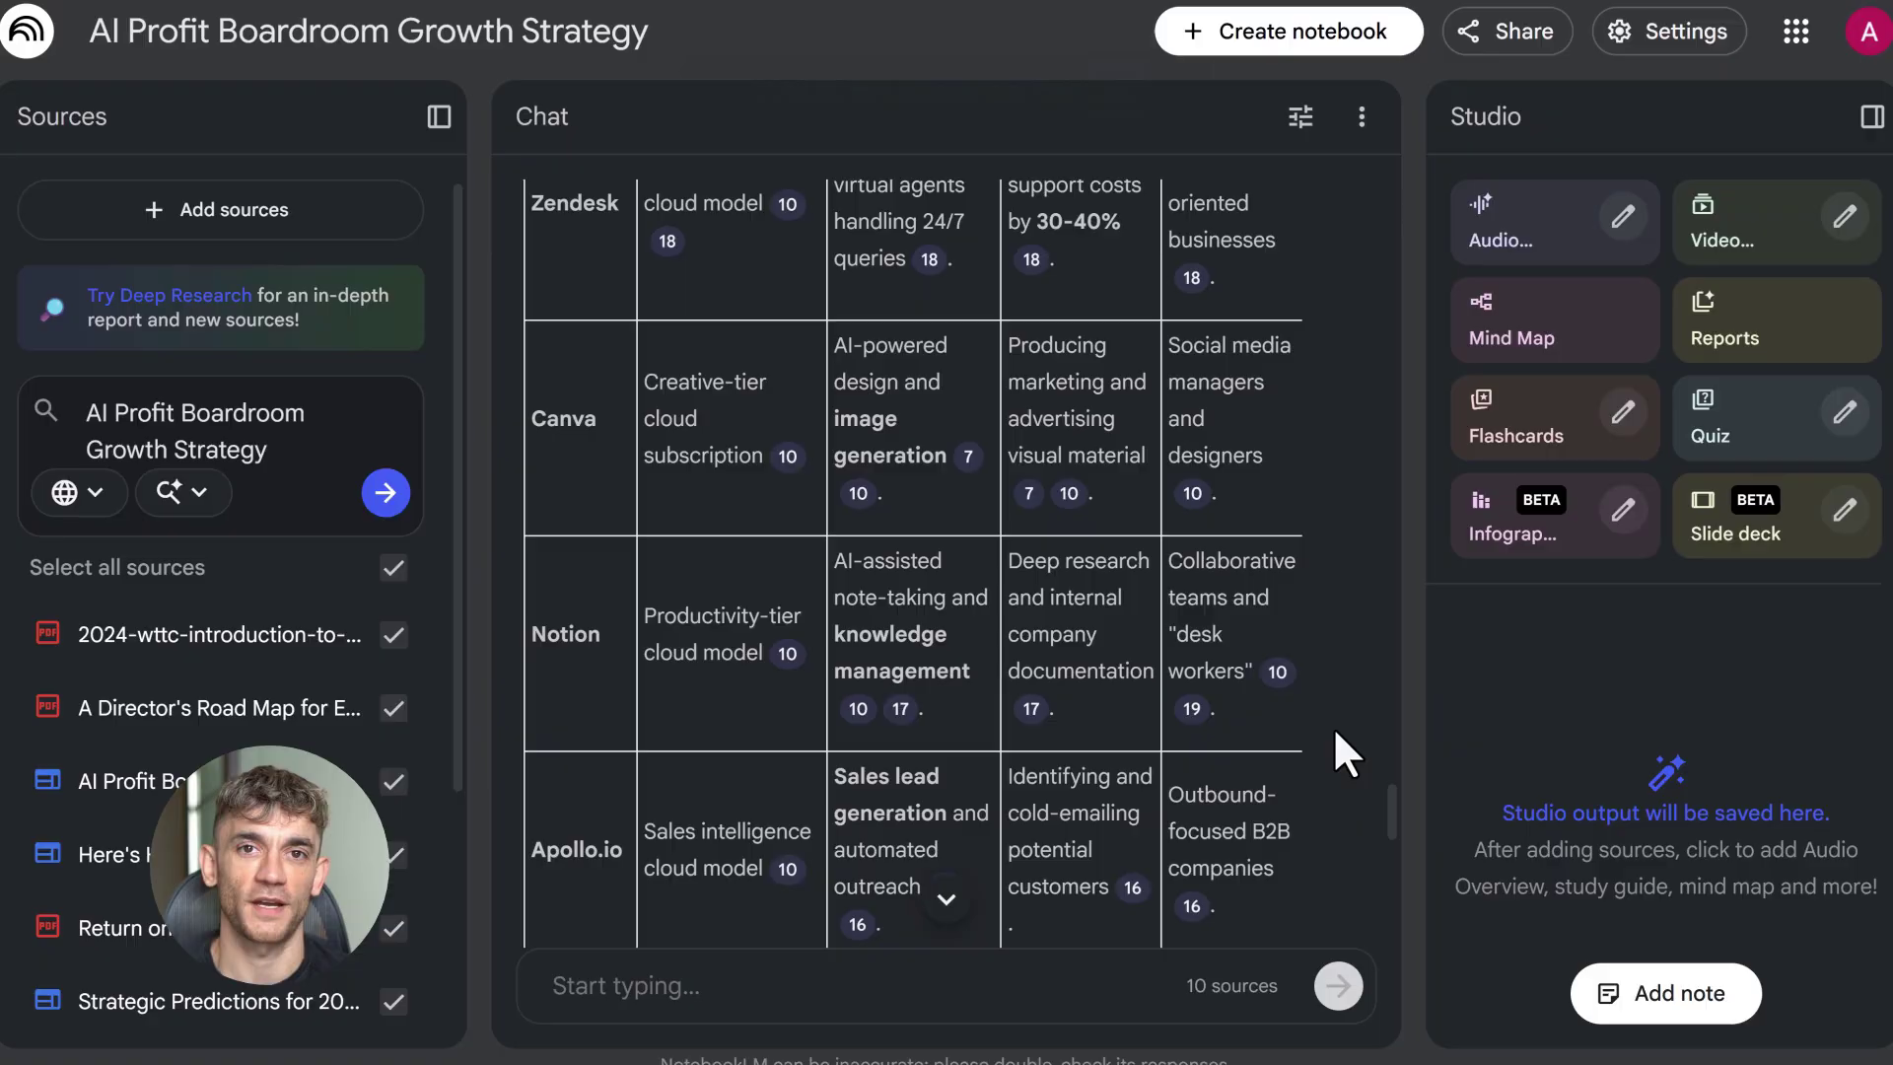
scroll(1326, 727, "up", 5)
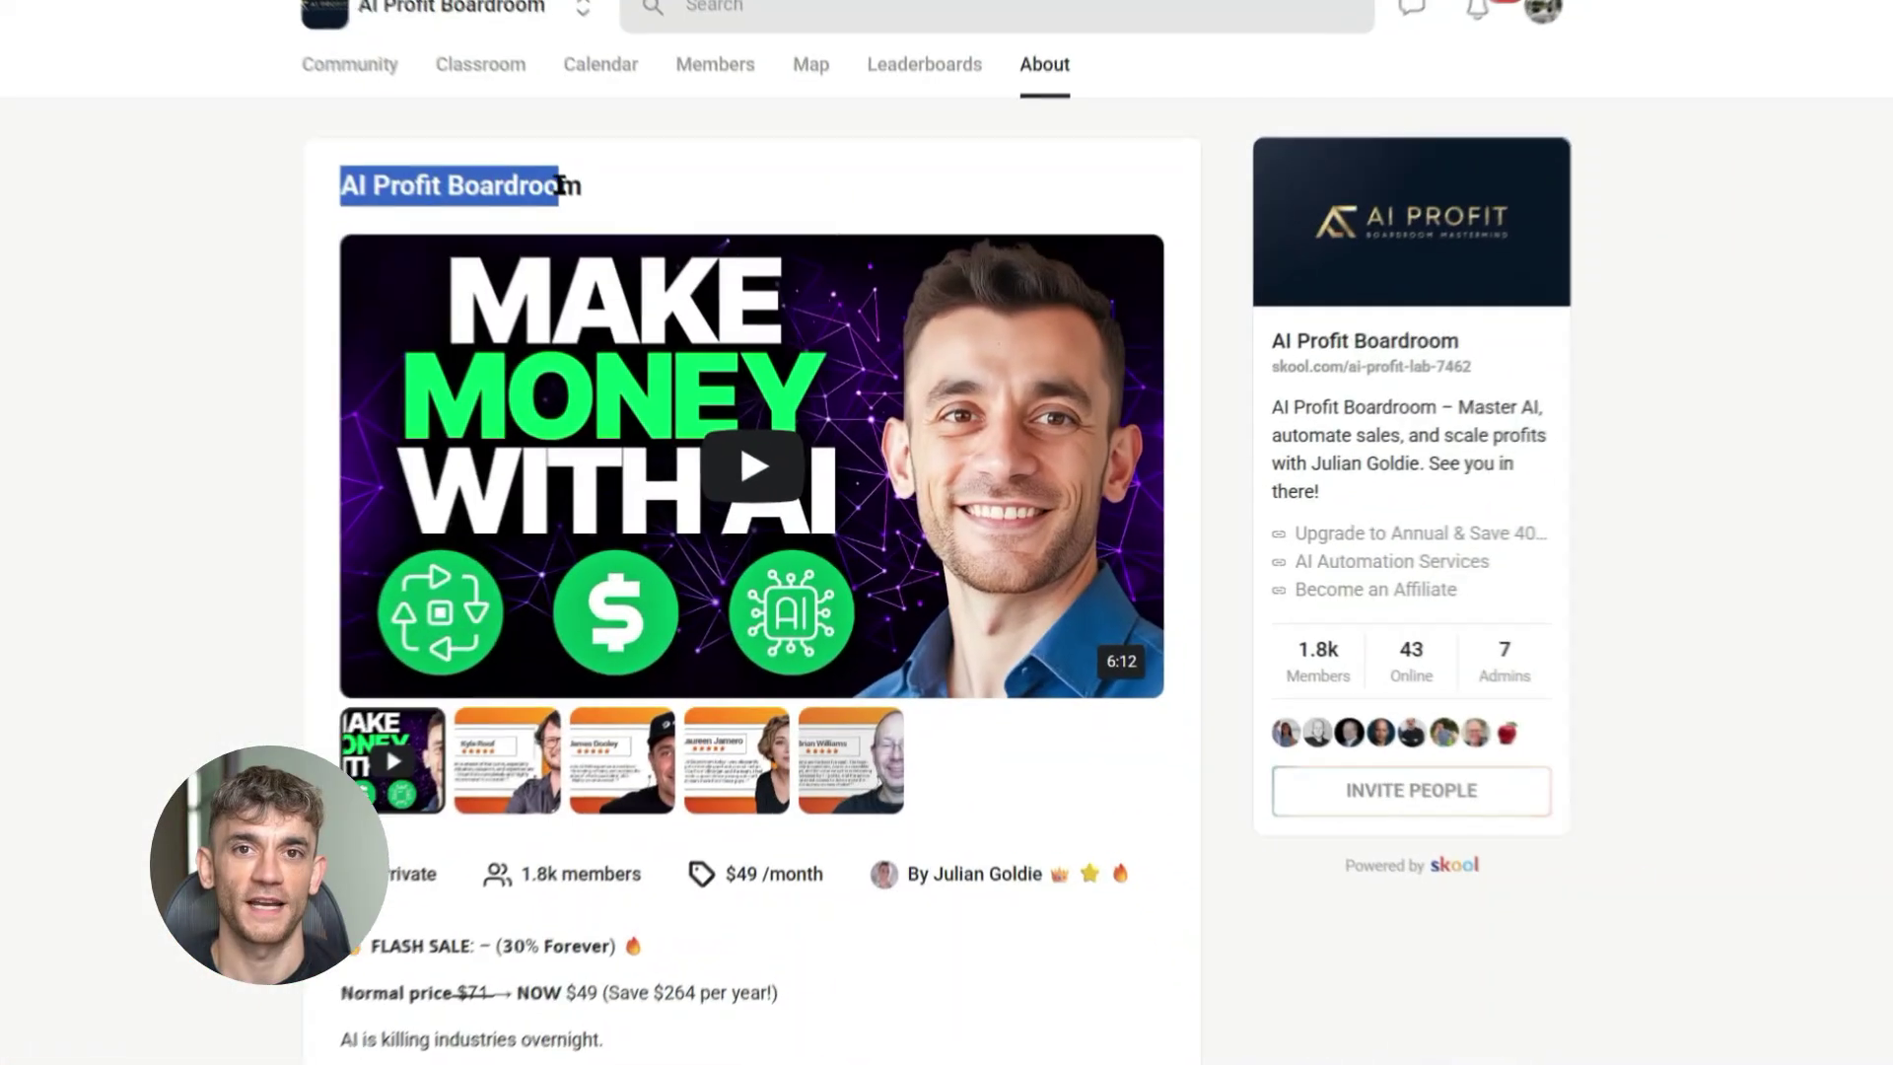
Read through the AI Profit Boardroom About page description on Skool
left_click(617, 211)
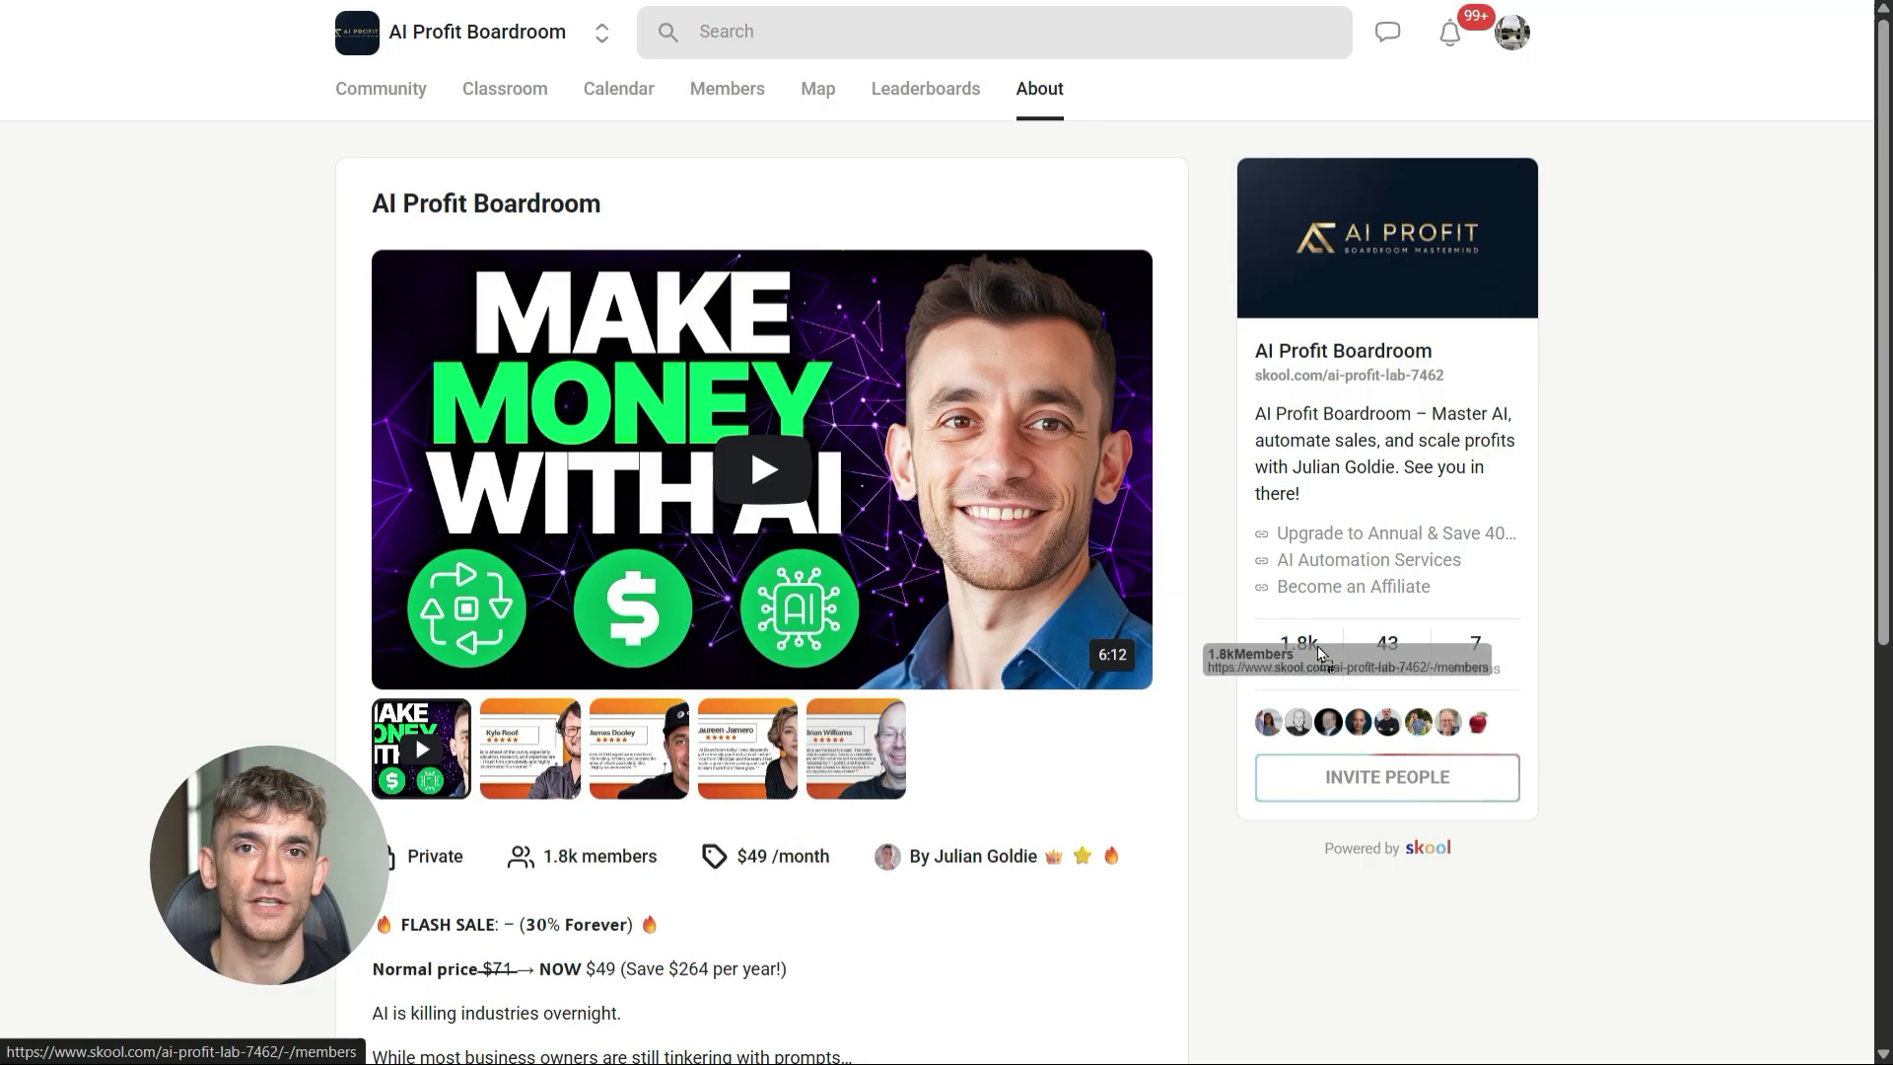
scroll(1166, 719, "down", 7)
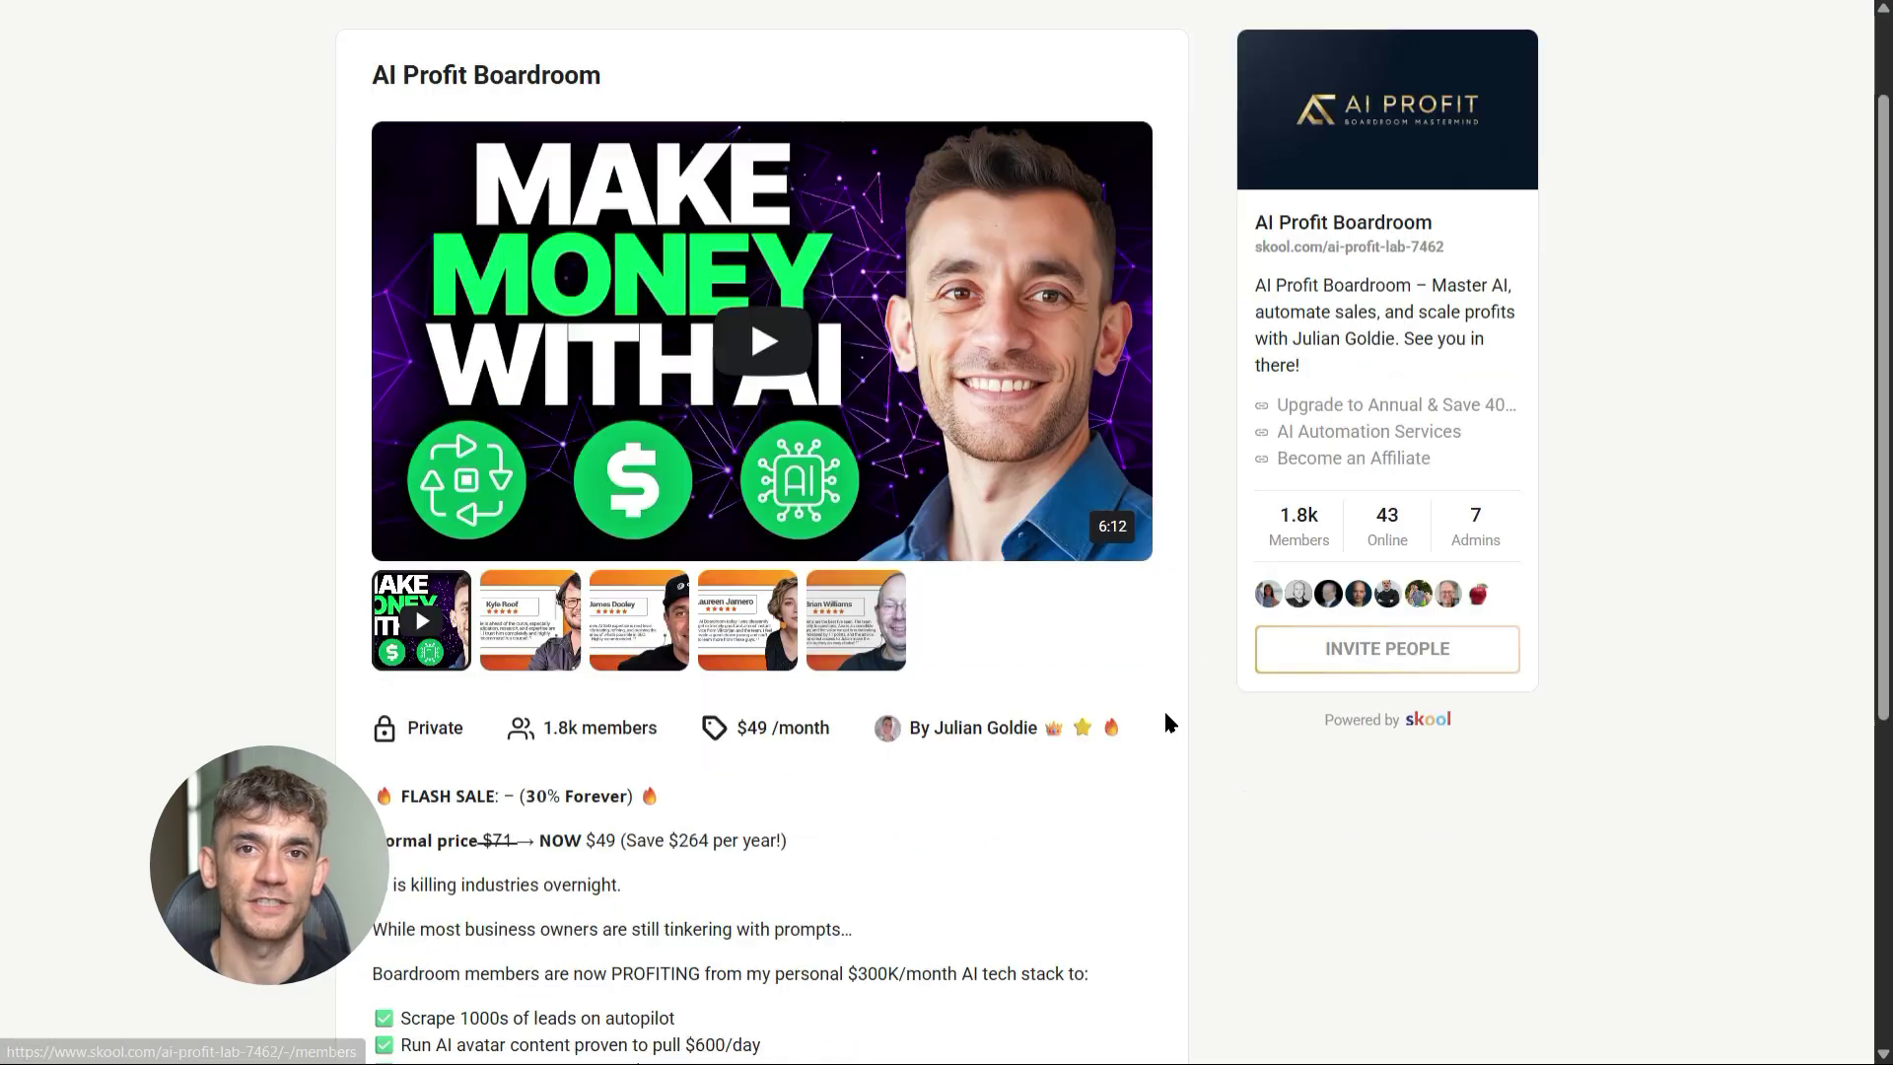
scroll(1167, 719, "up", 3)
scroll(1165, 715, "up", 4)
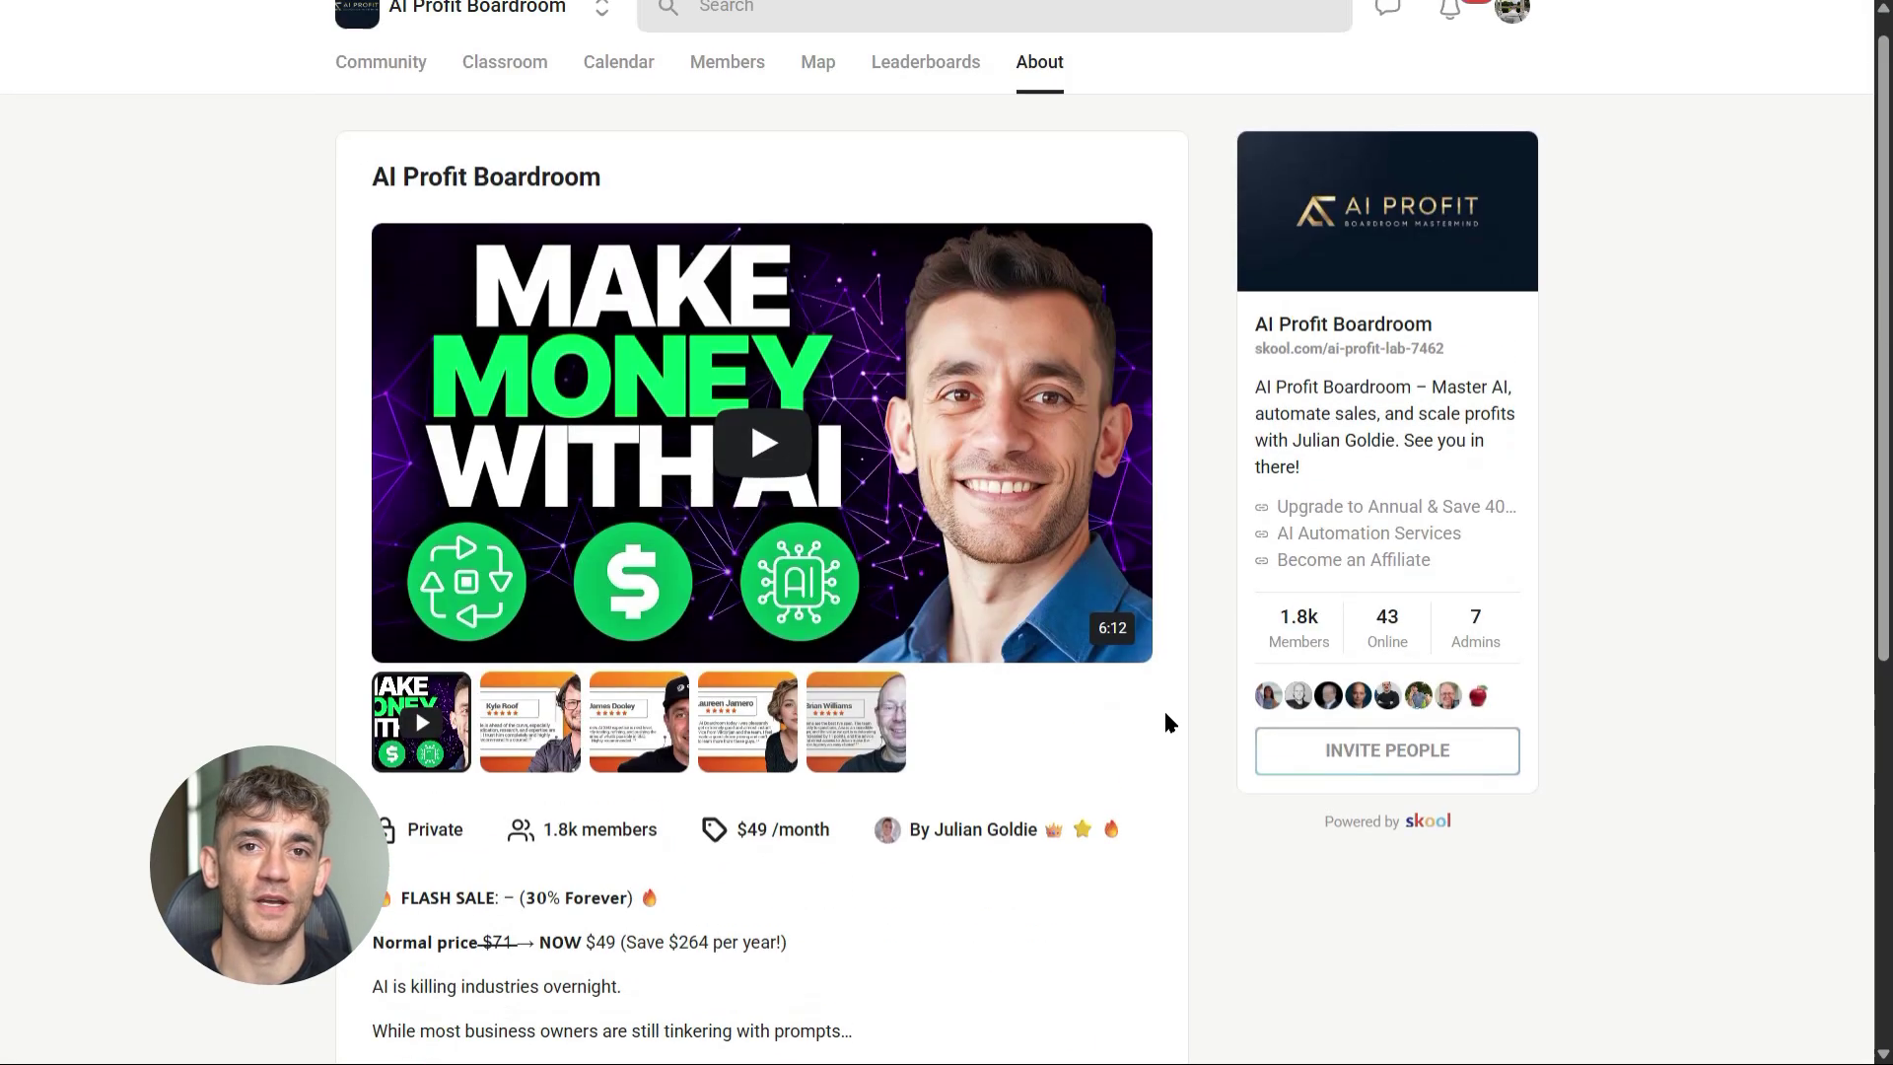
Open the community feed and highlight the AI Infographics heading
left_click(411, 103)
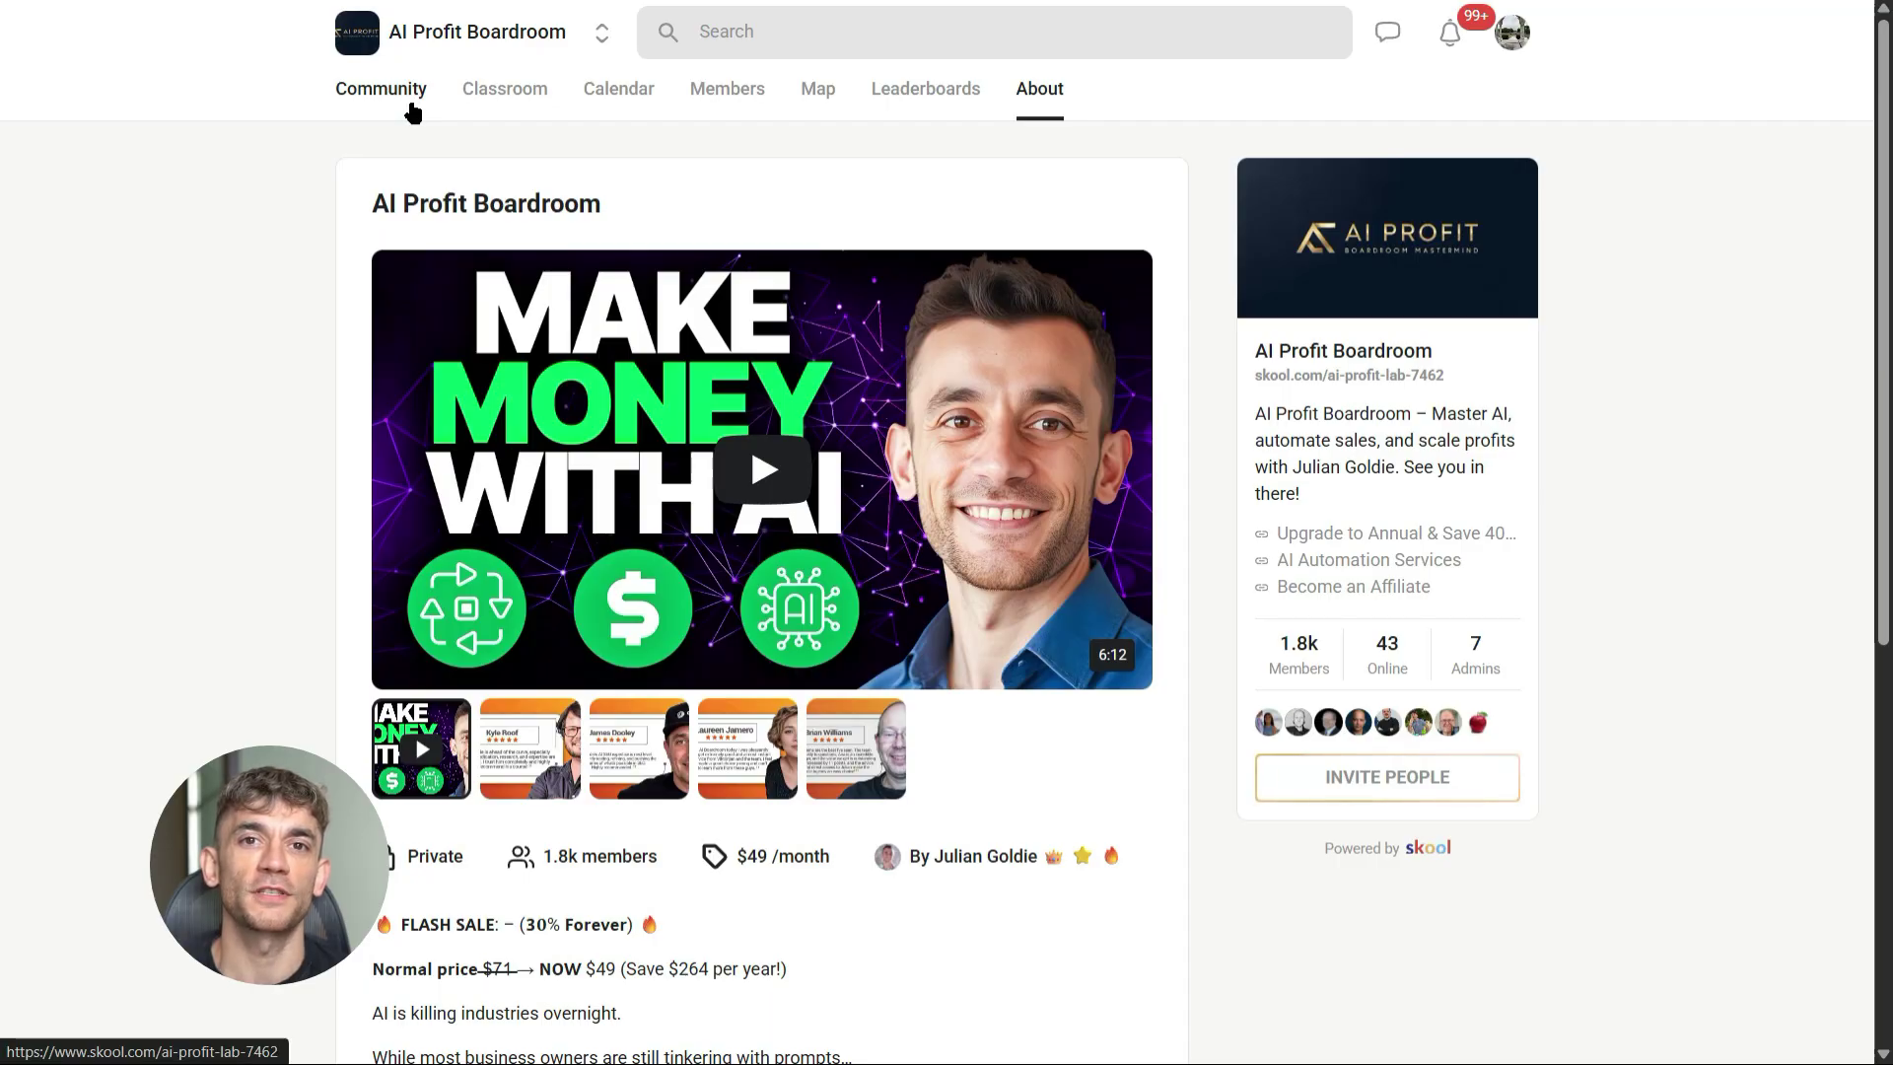
scroll(1207, 577, "down", 5)
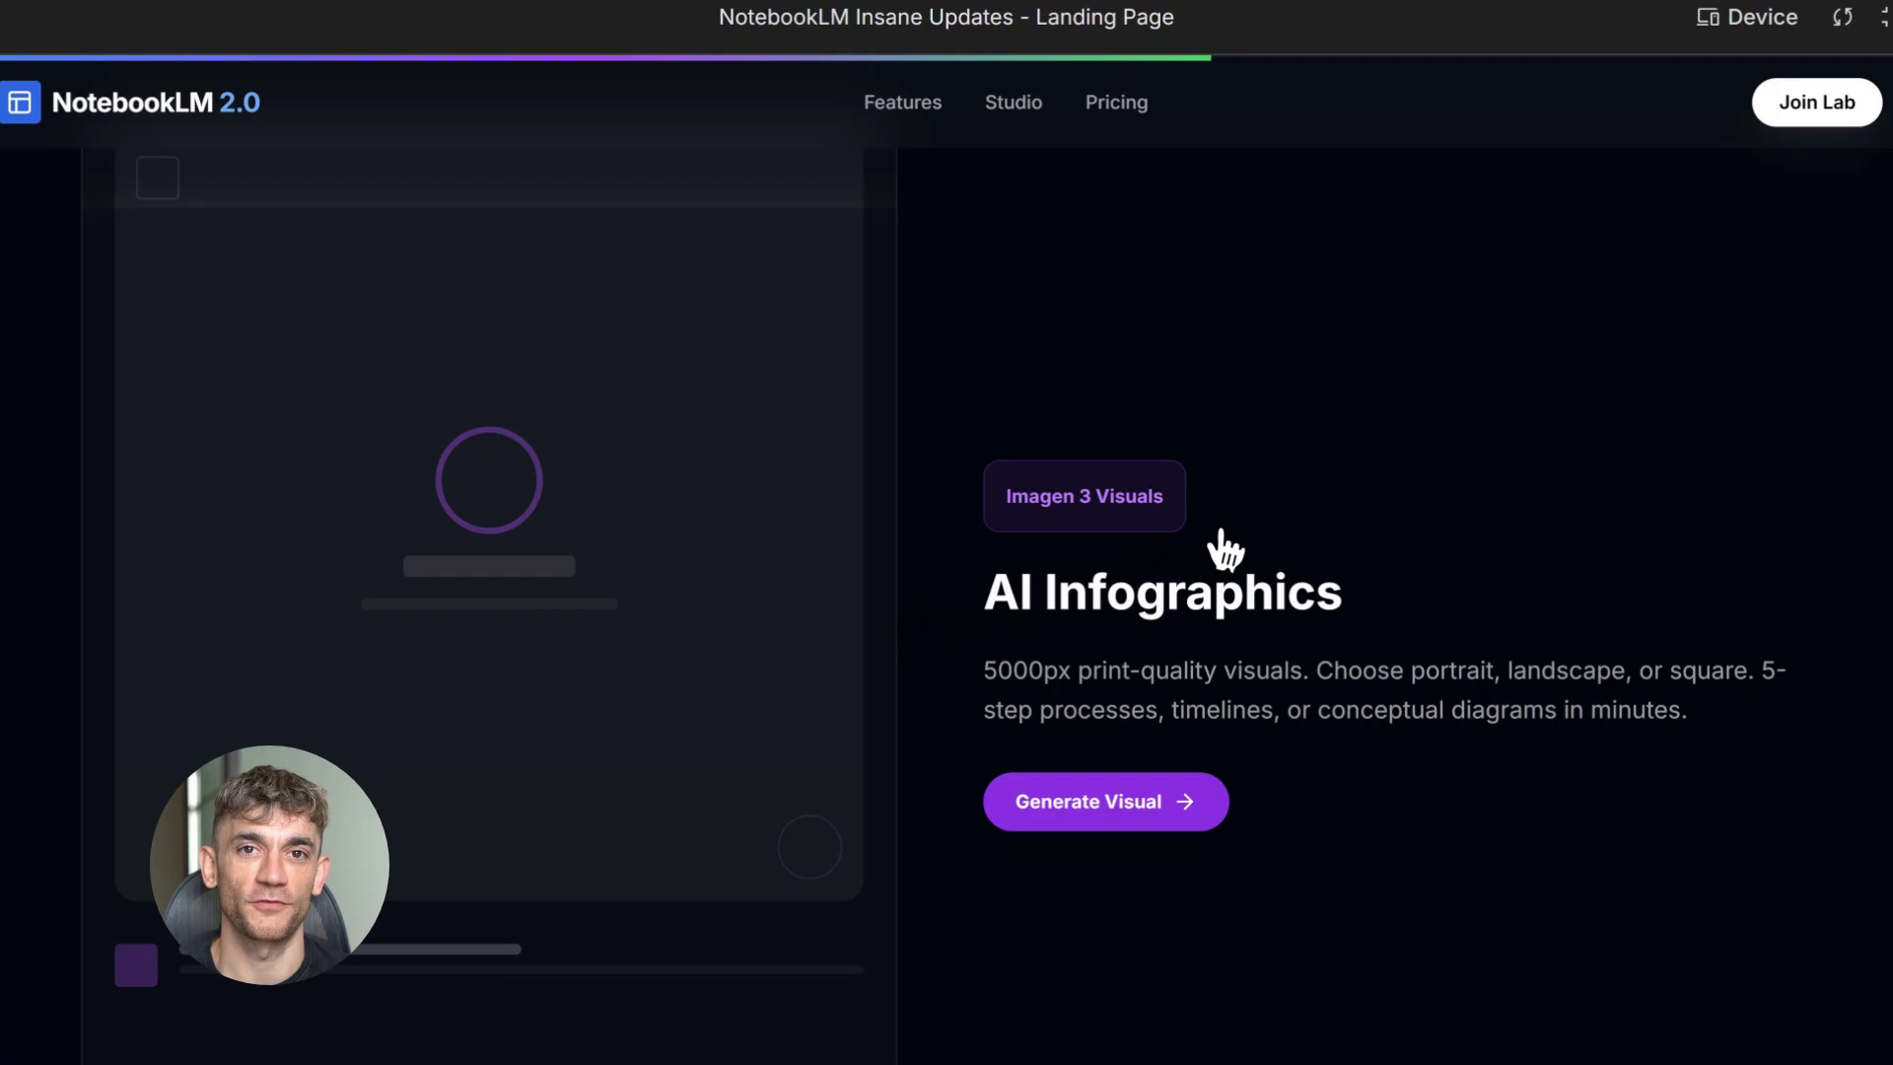
left_click(978, 602)
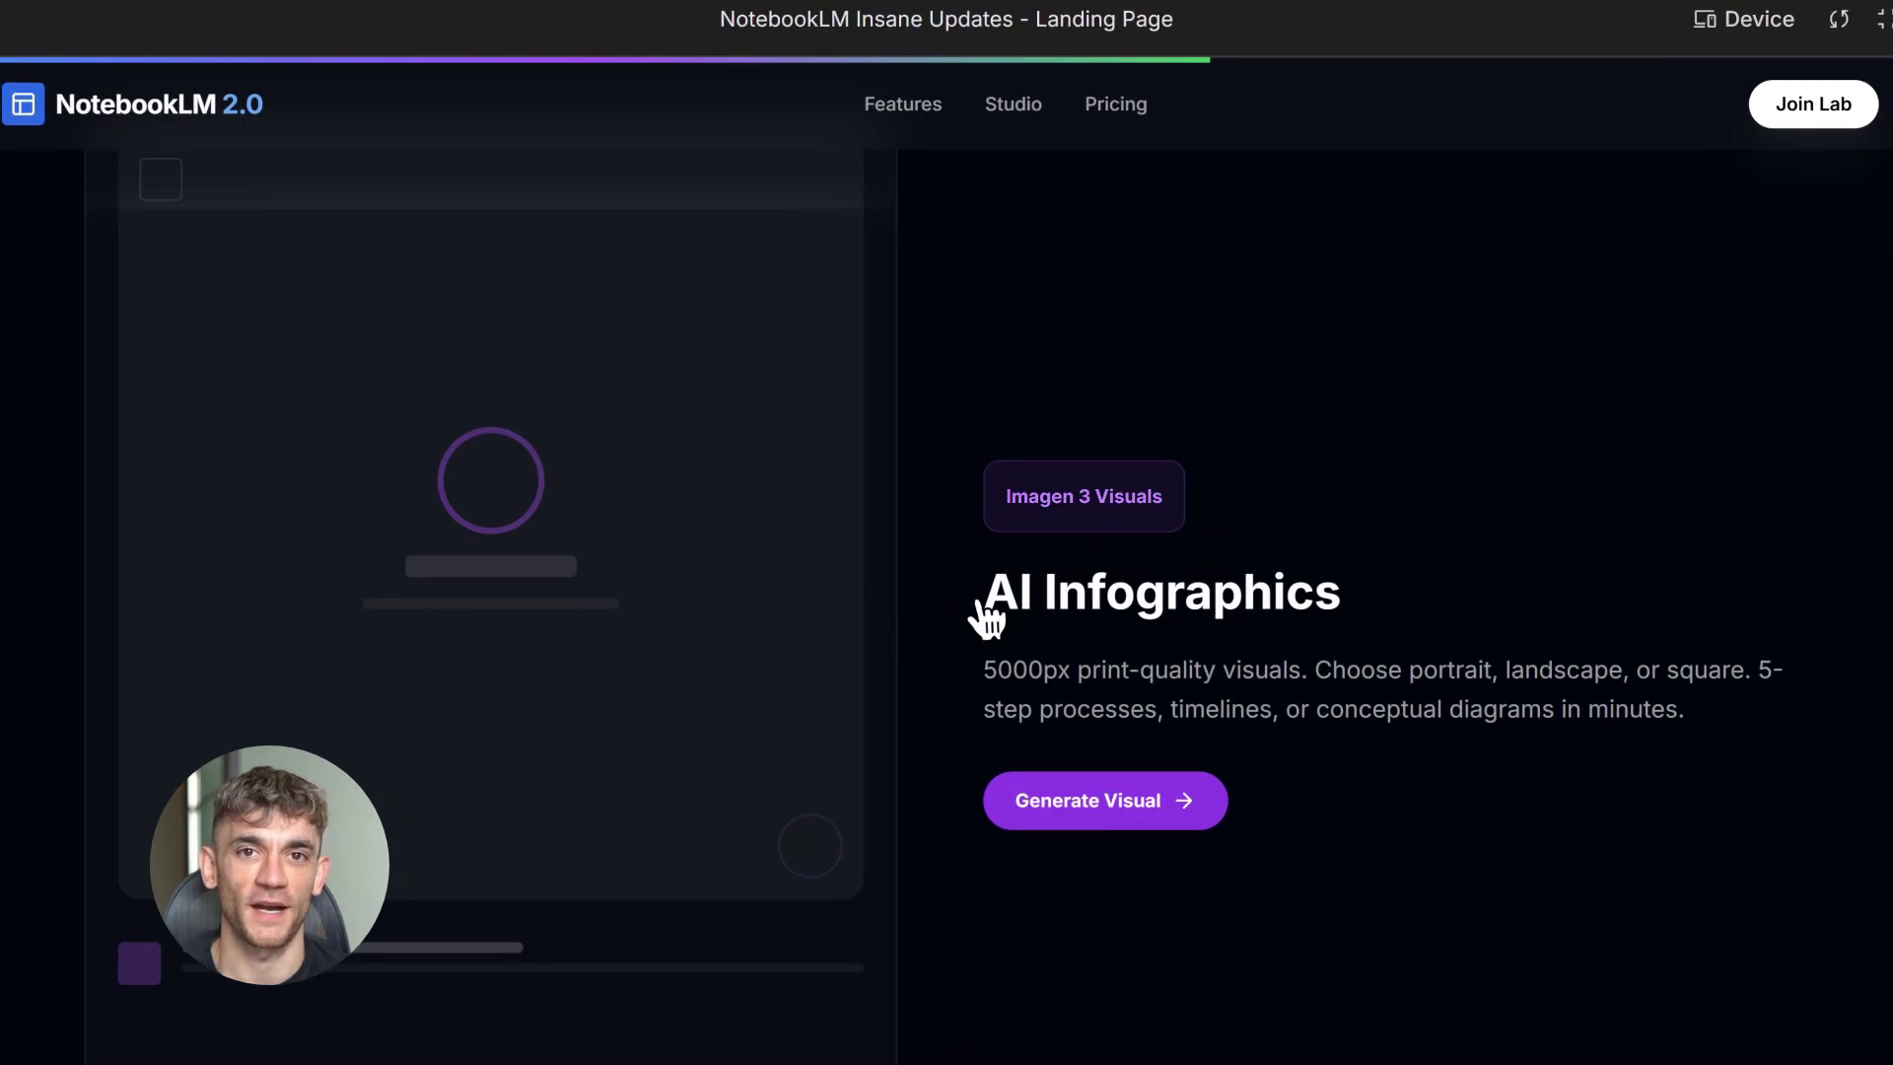
triple_click(1201, 616)
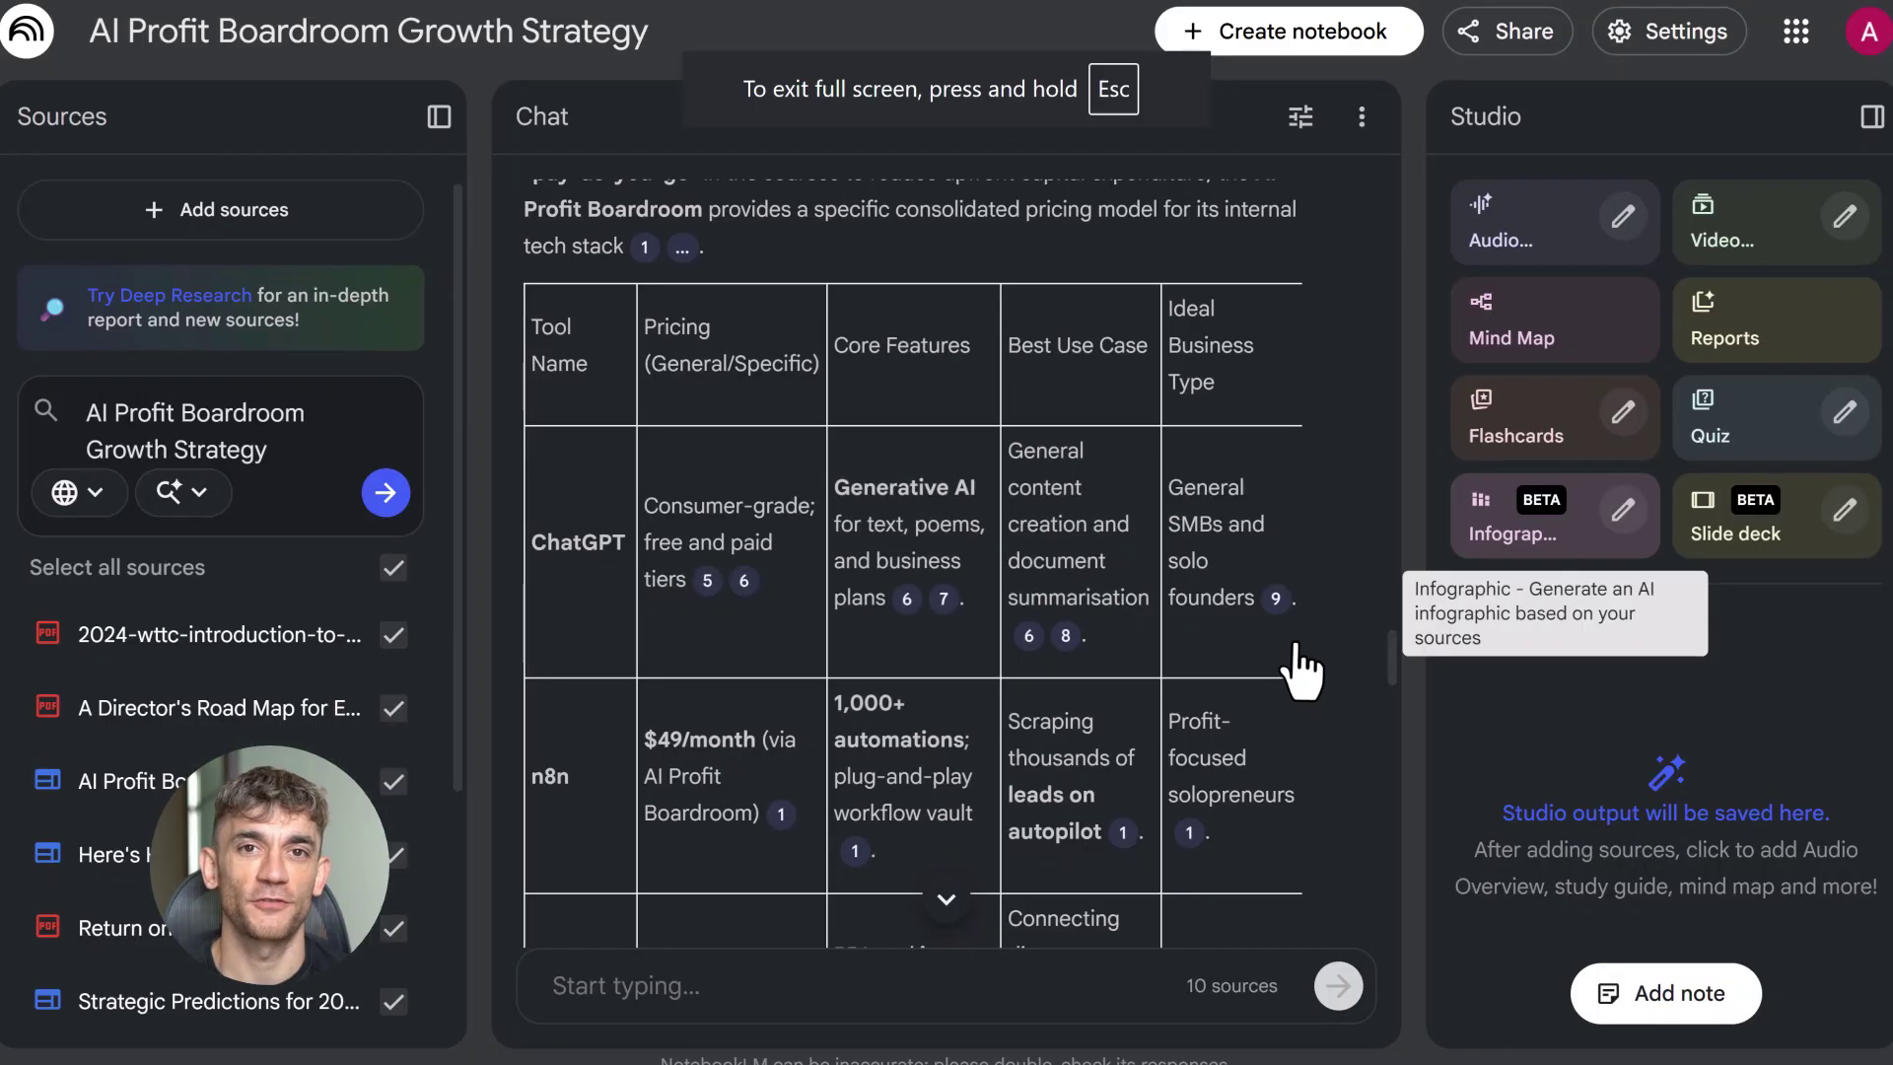
Generate a landscape '5-Step Roadmap to AI Automation' infographic from the pasted prompt and rate it good content
left_click(1621, 515)
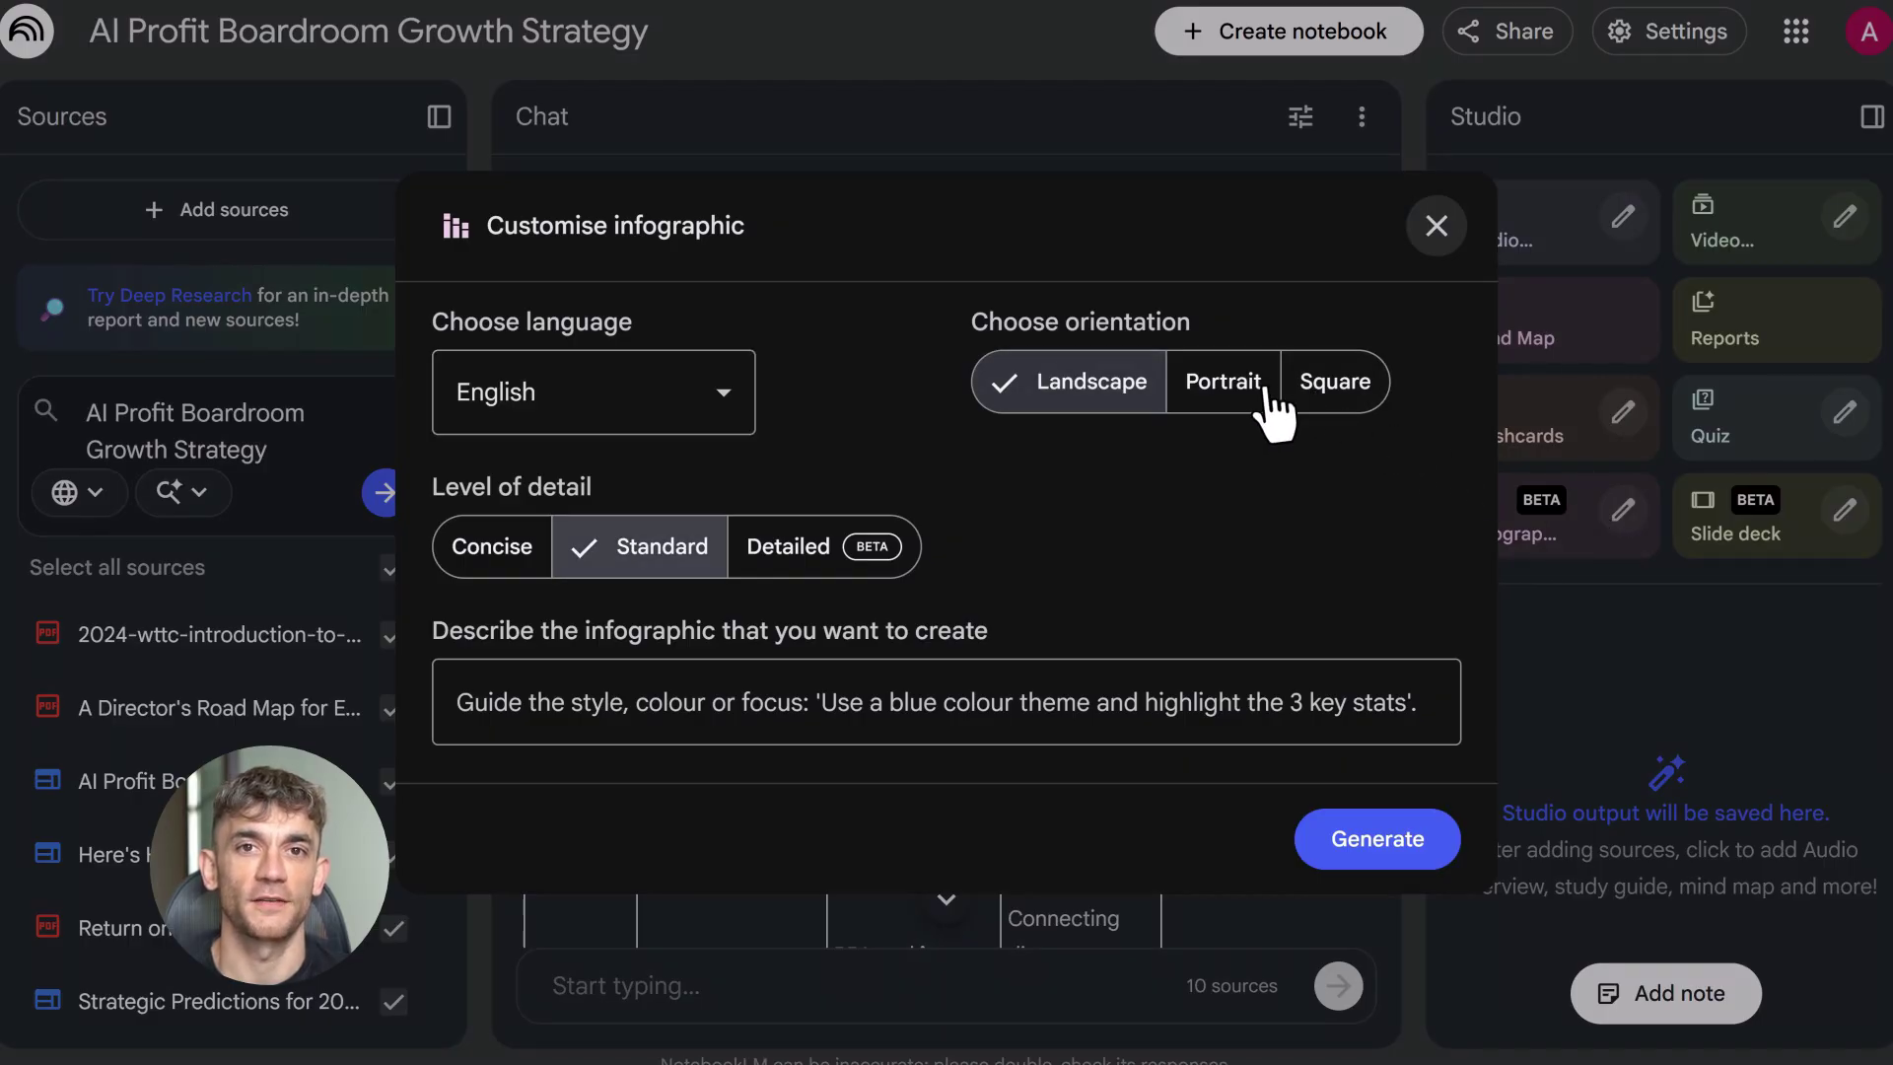
left_click(1208, 400)
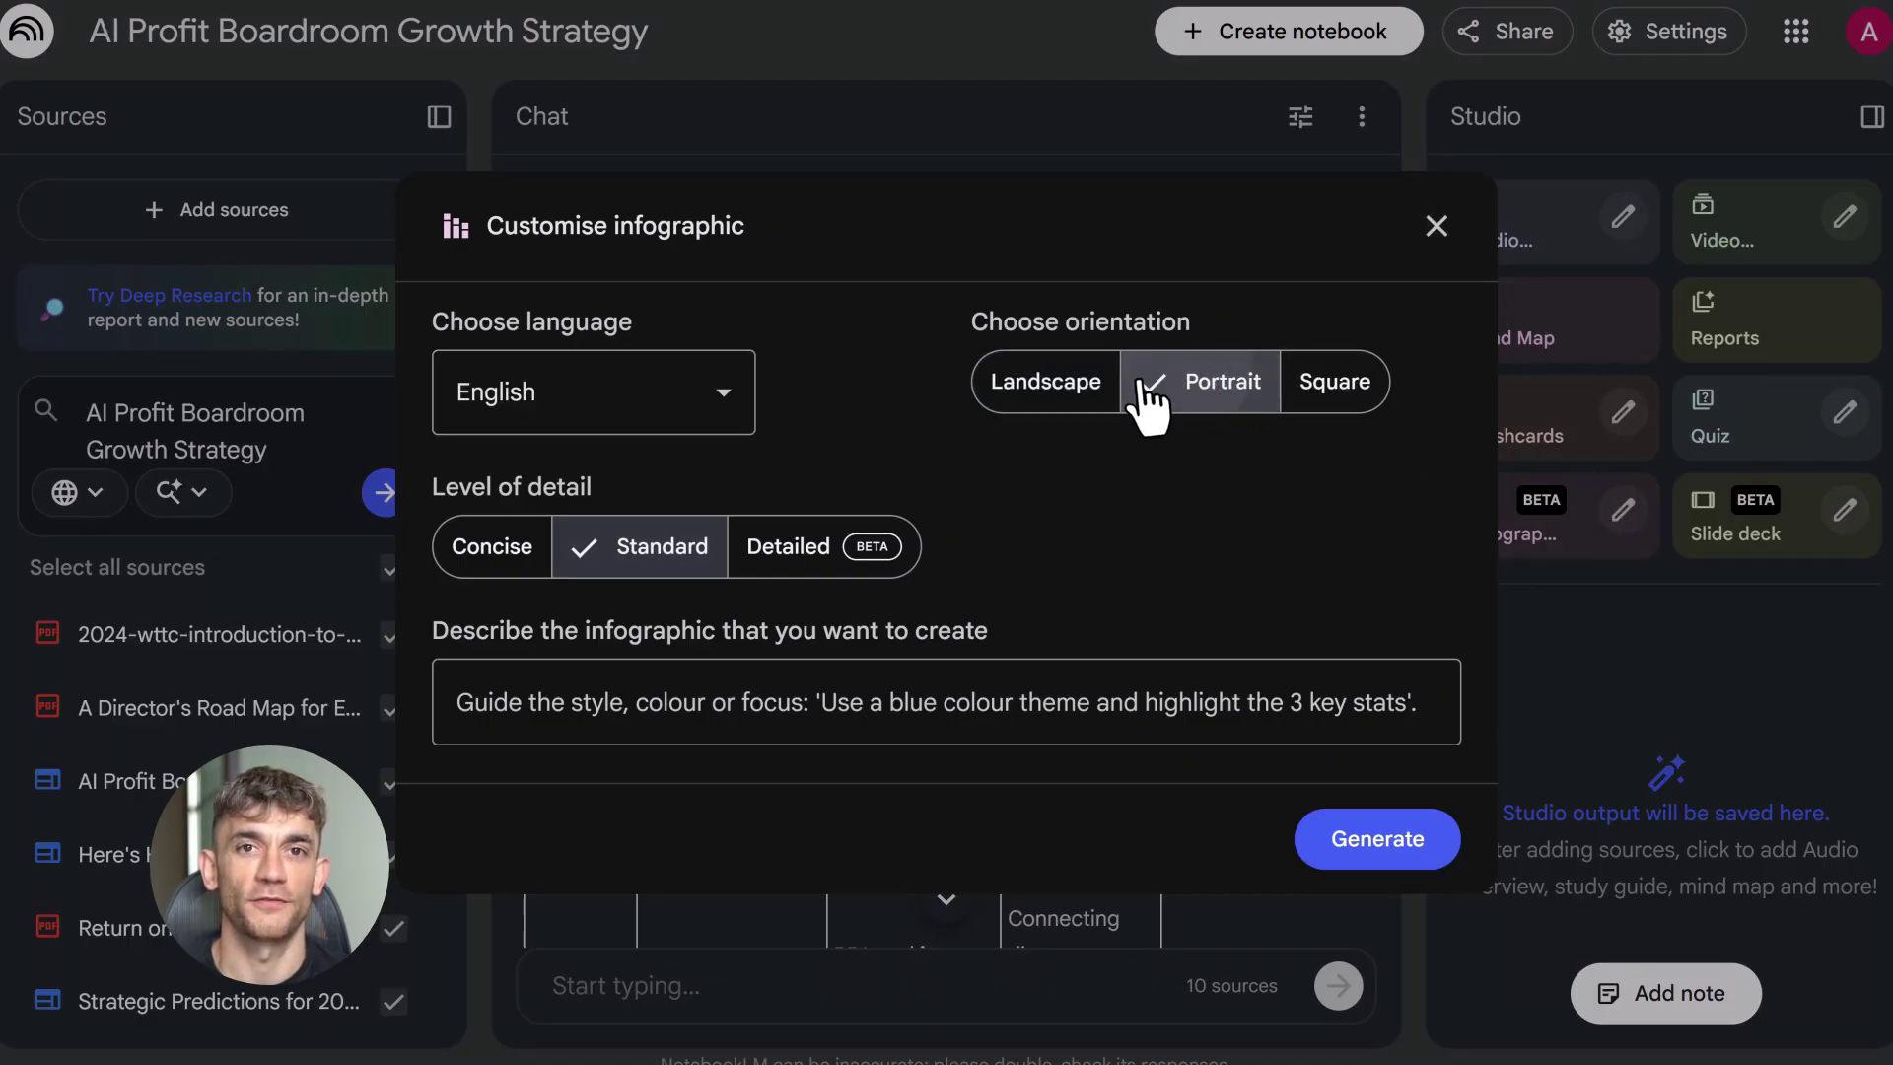
left_click(1055, 383)
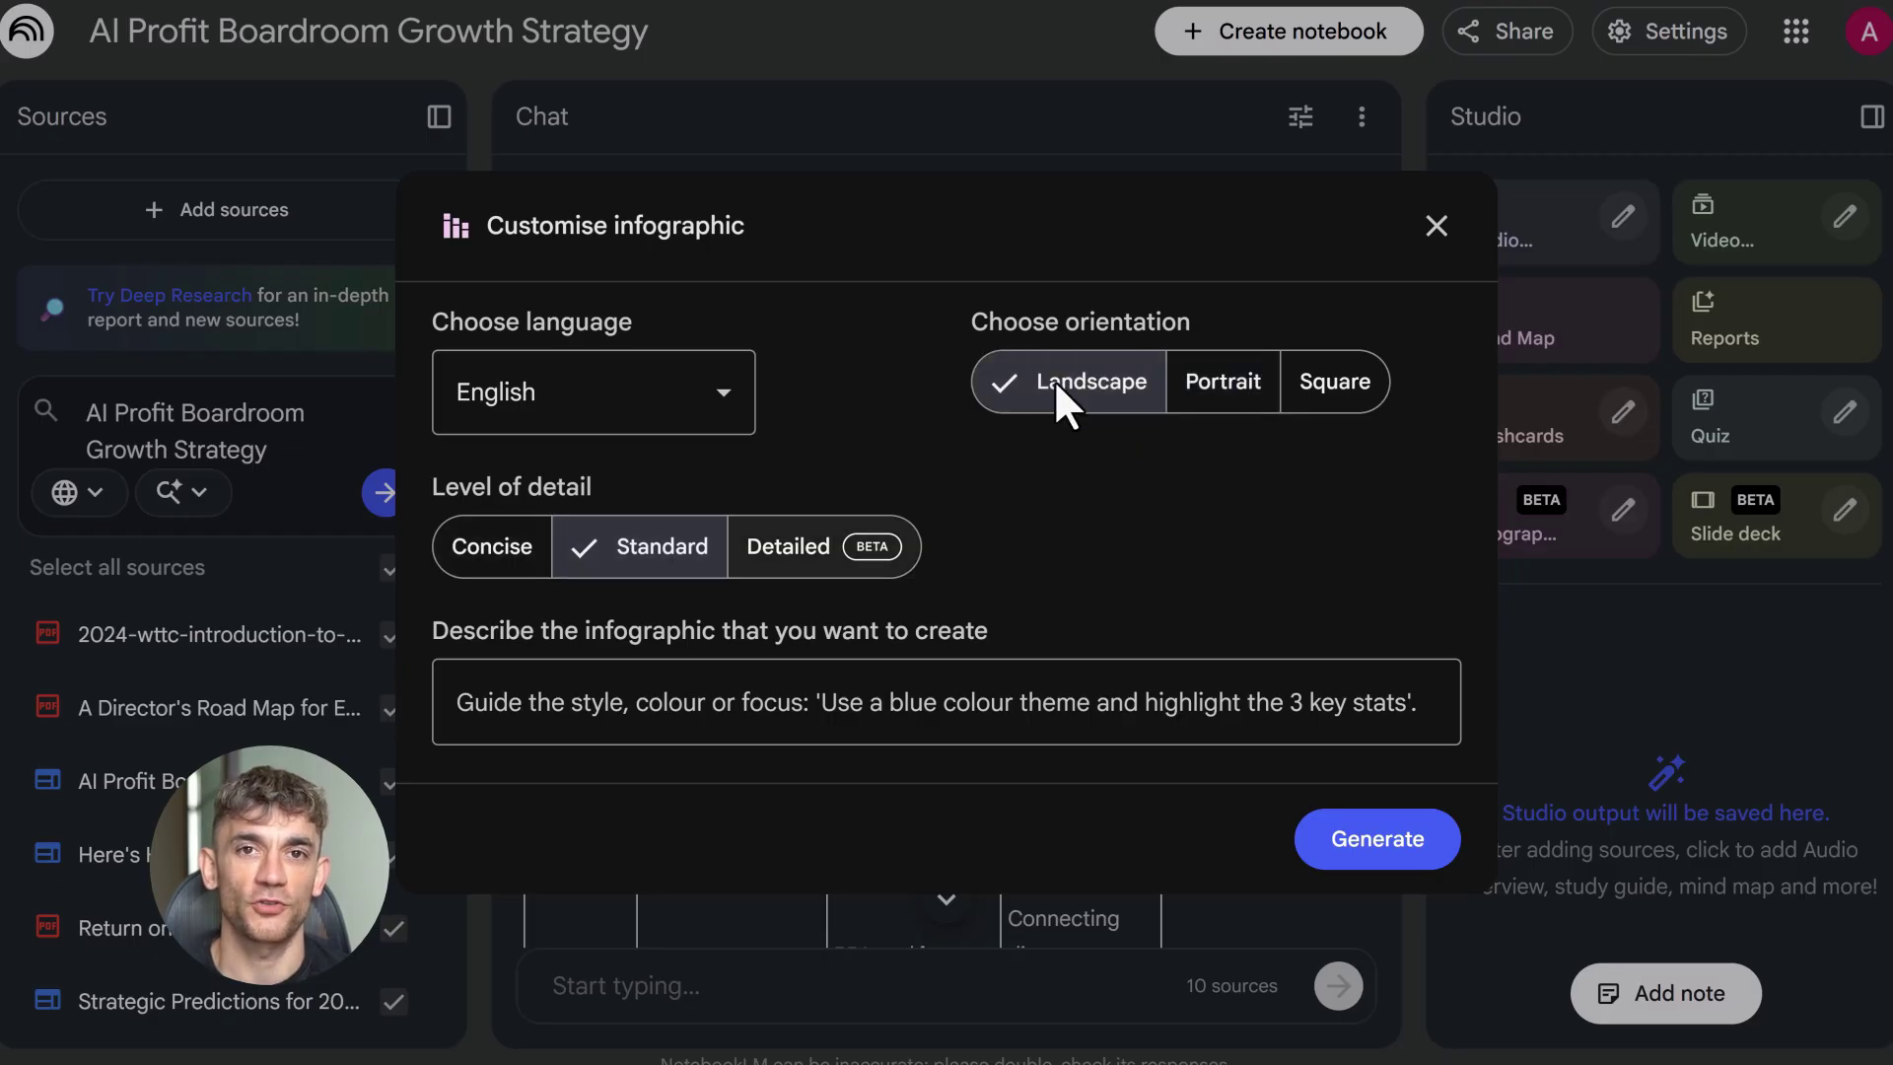
left_click(572, 712)
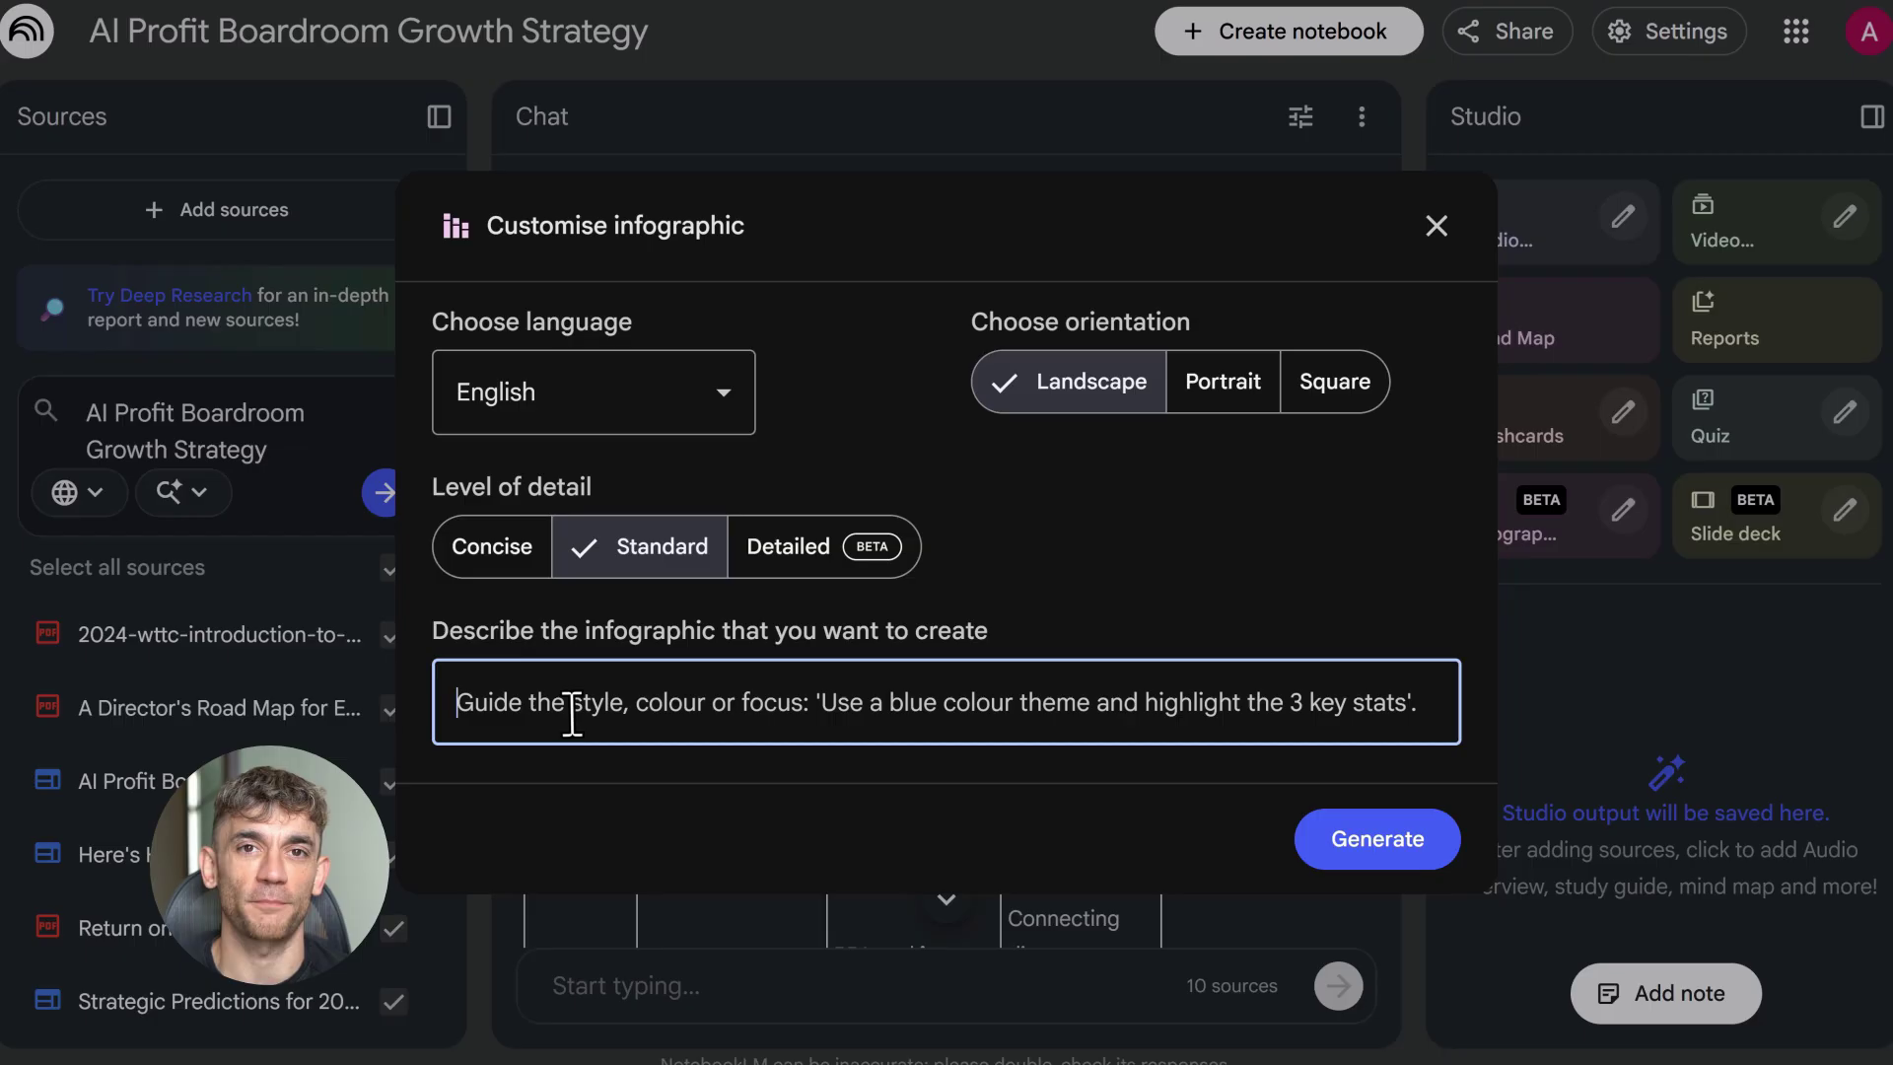
type("Create an infographic showing a 5-step process to implement AI automation in any business. Steps should be: - Clear - Beginner-friendly - Actionable")
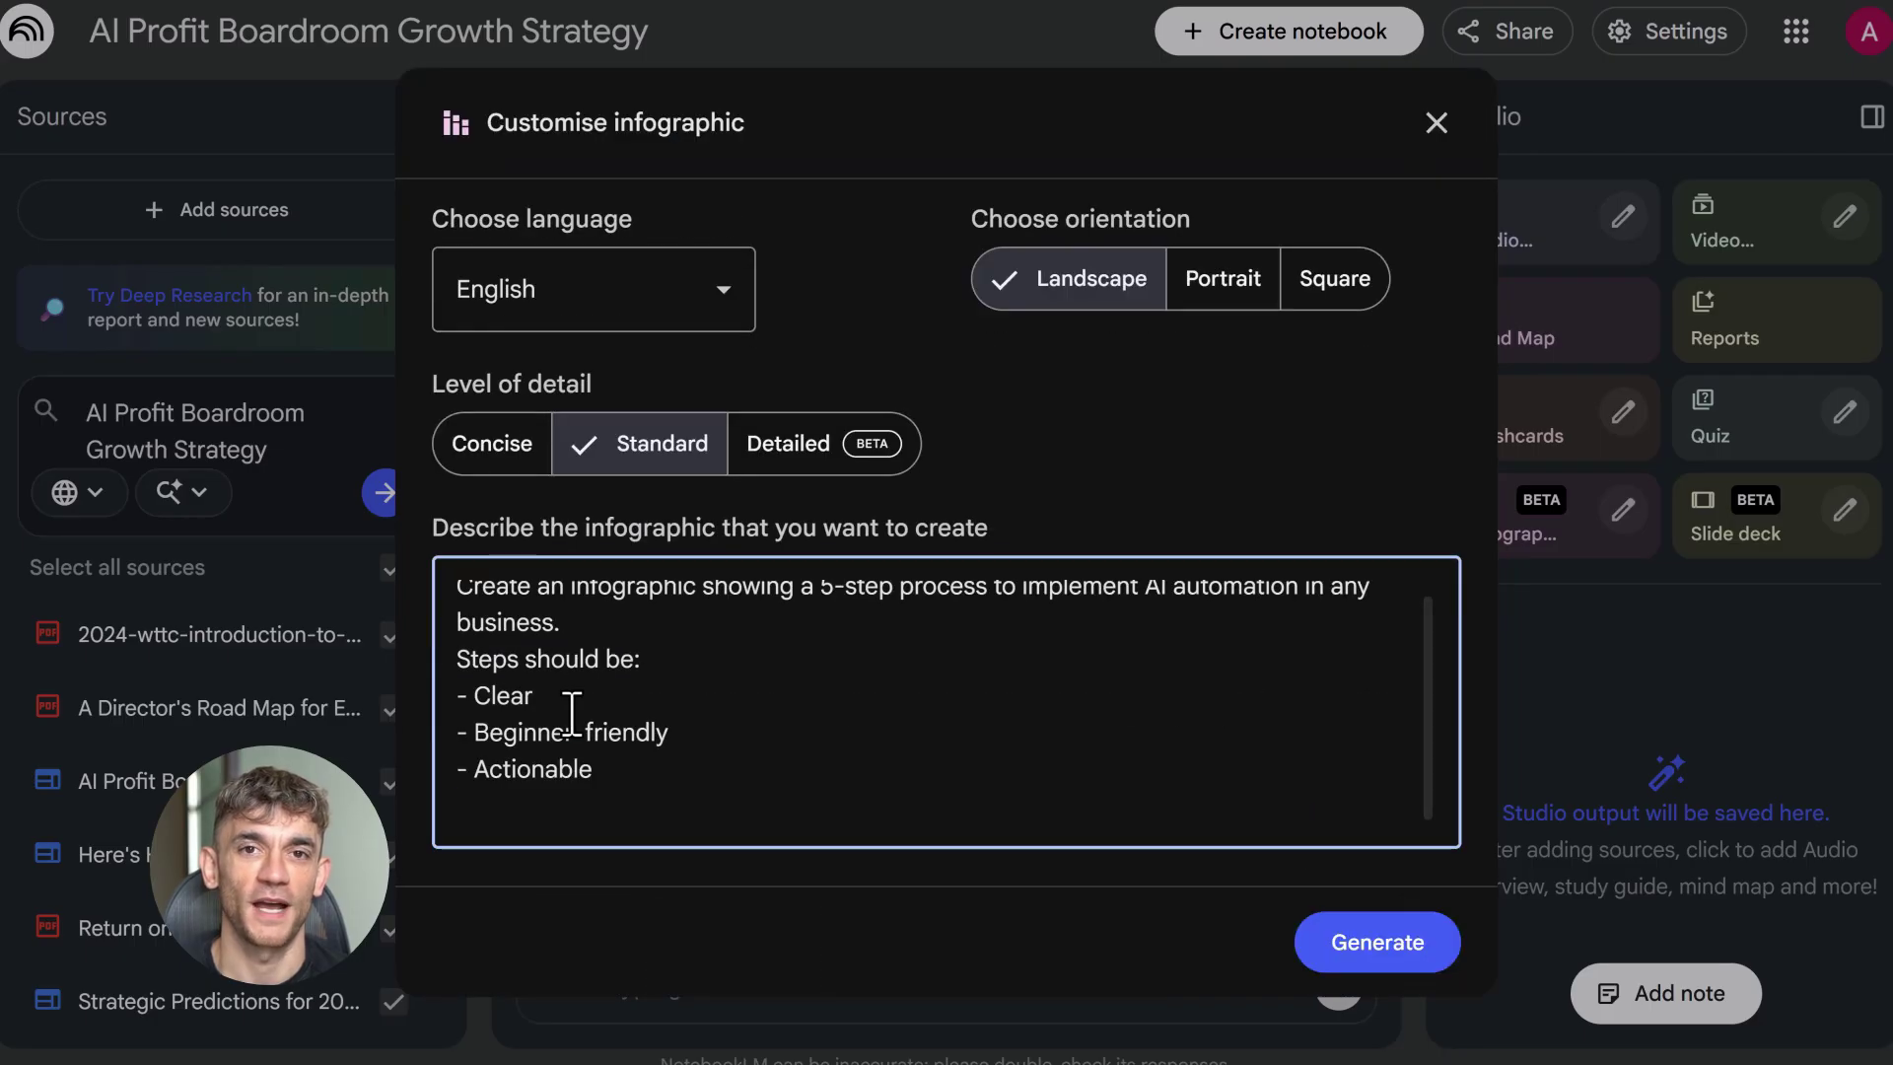
scroll(749, 764, "up", 1)
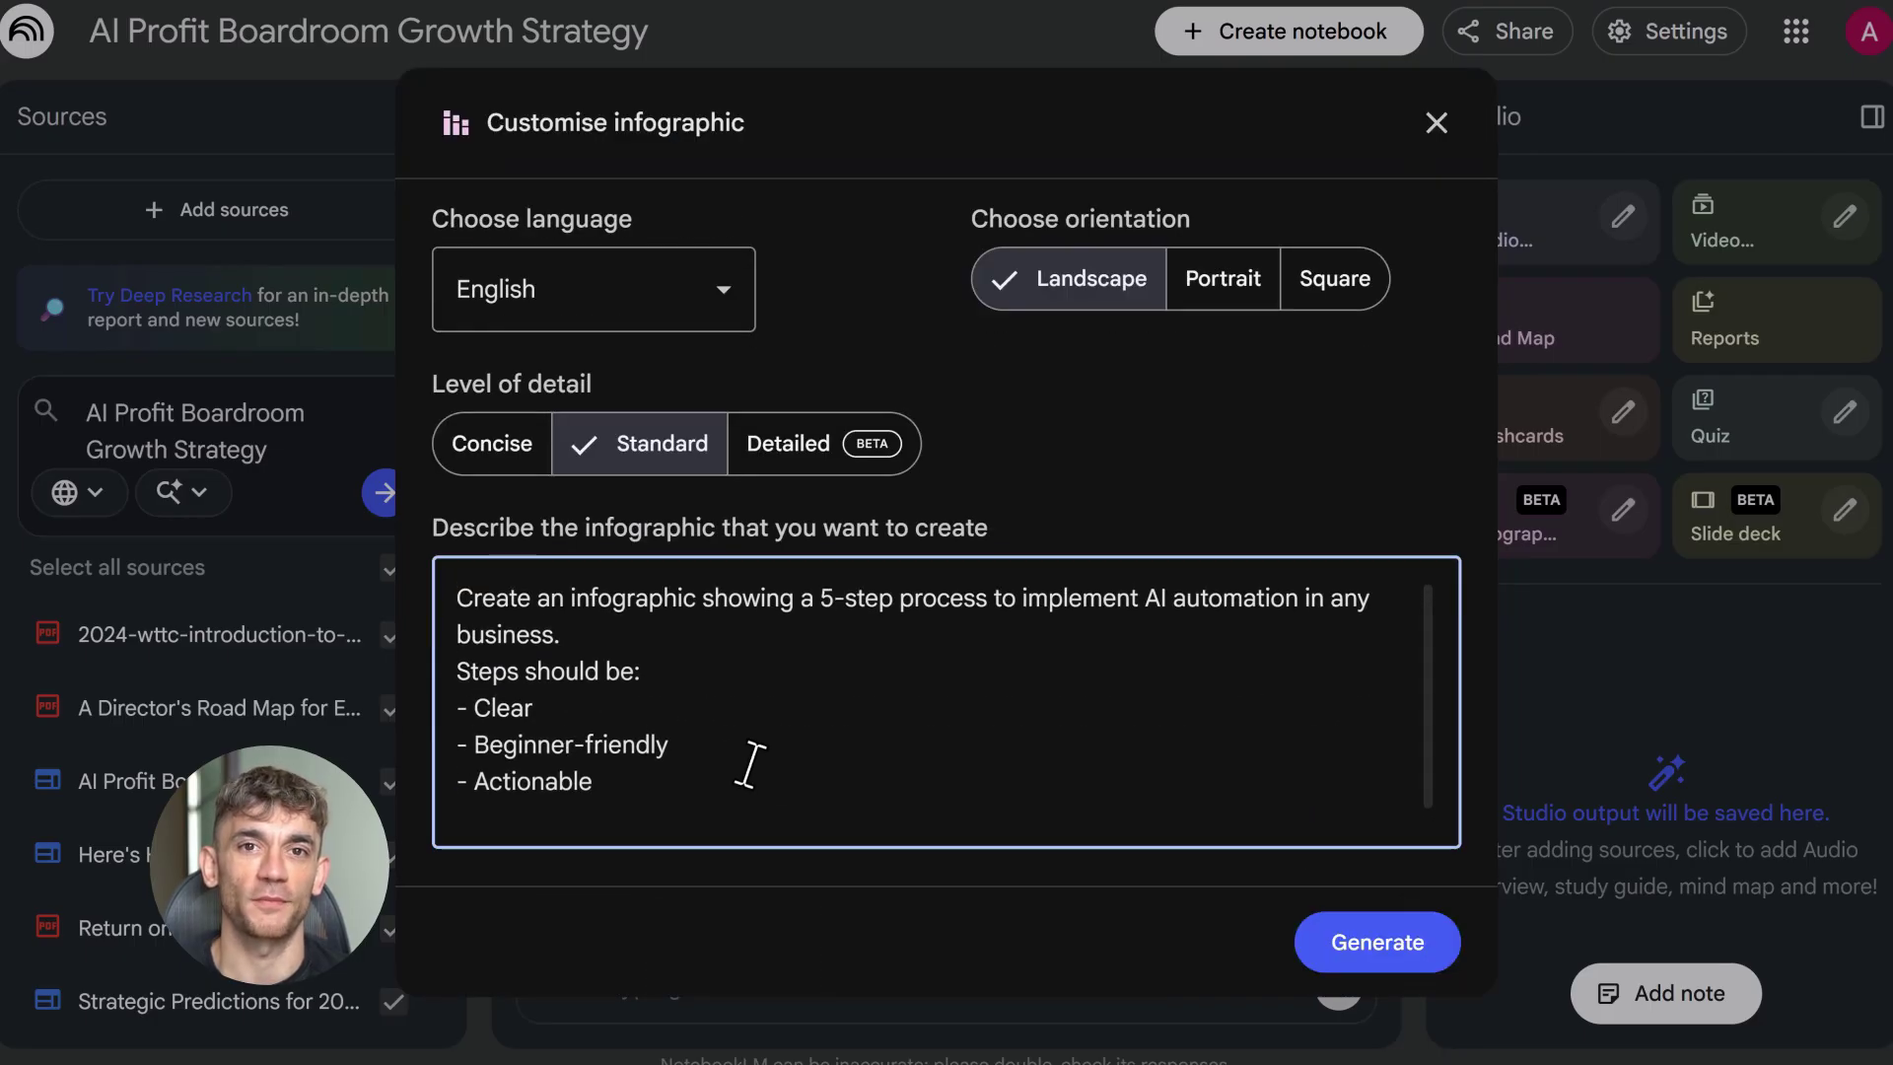
left_click(1347, 954)
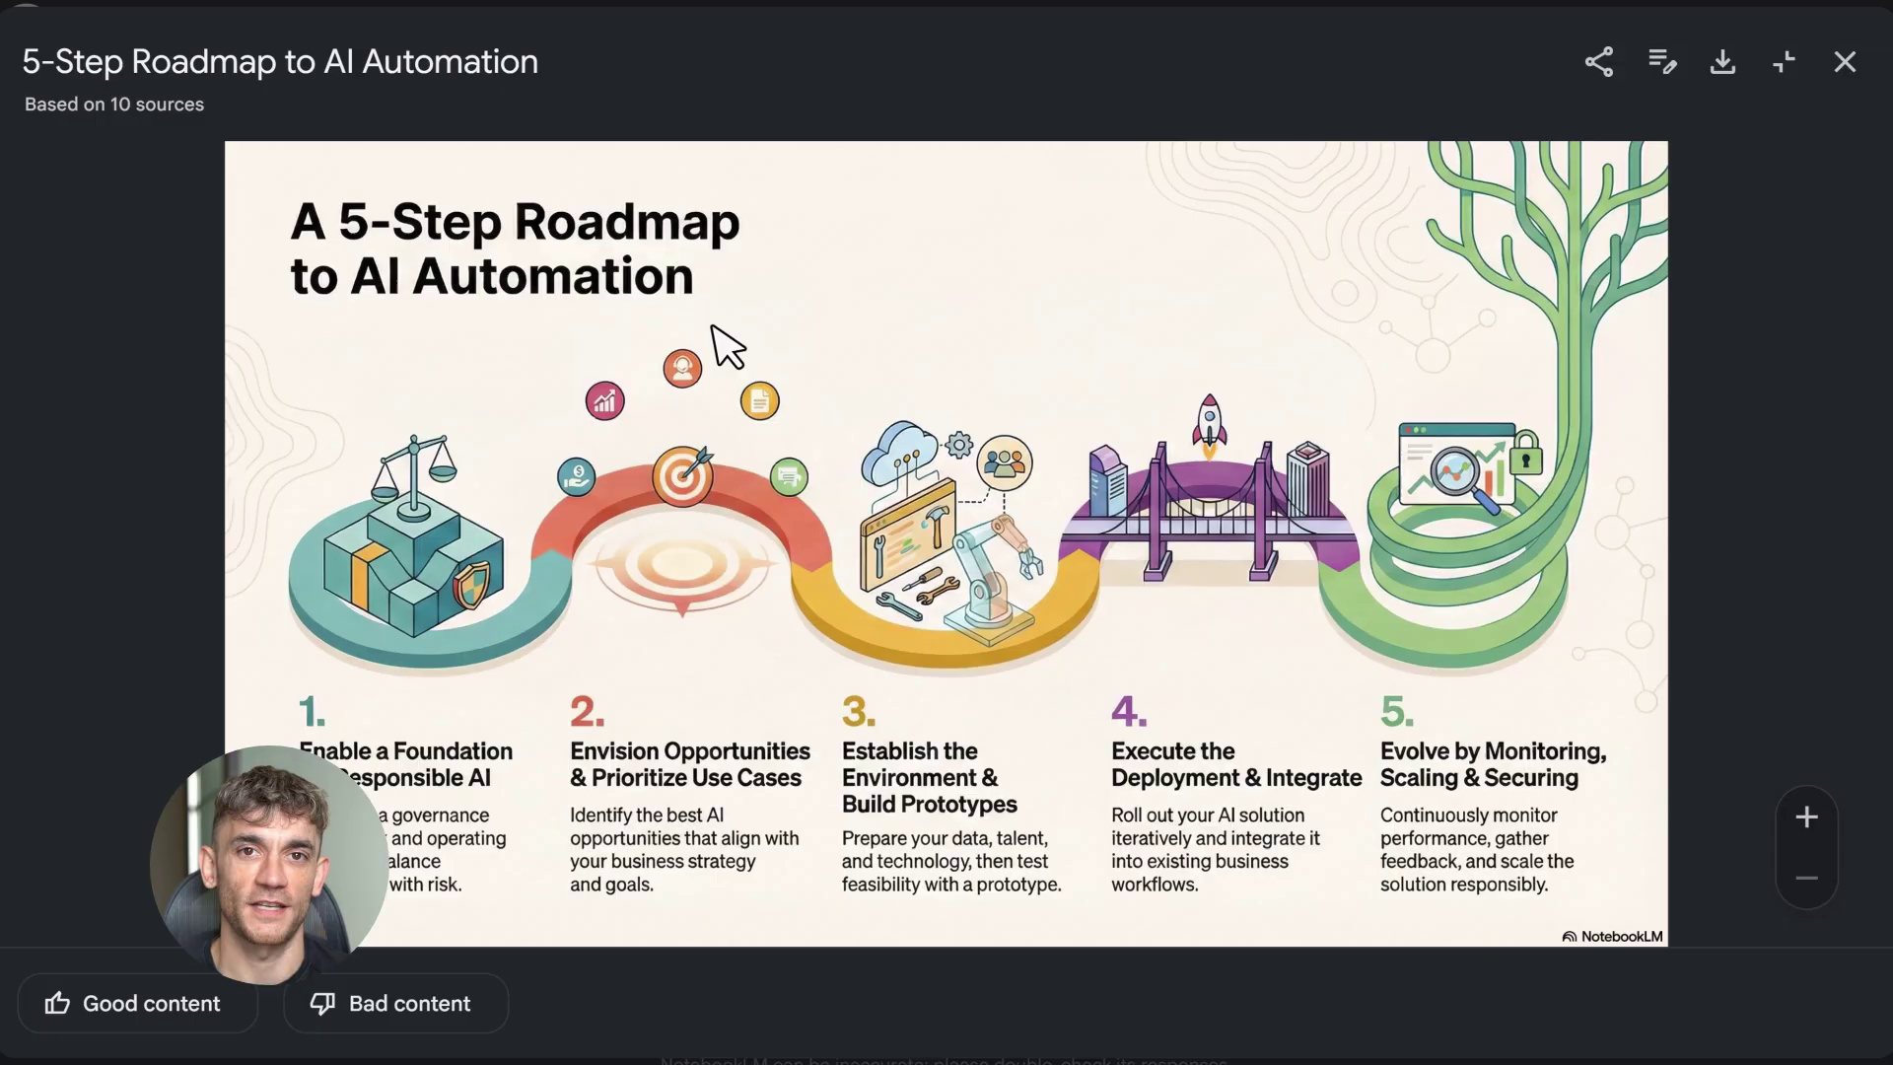
left_click(155, 1026)
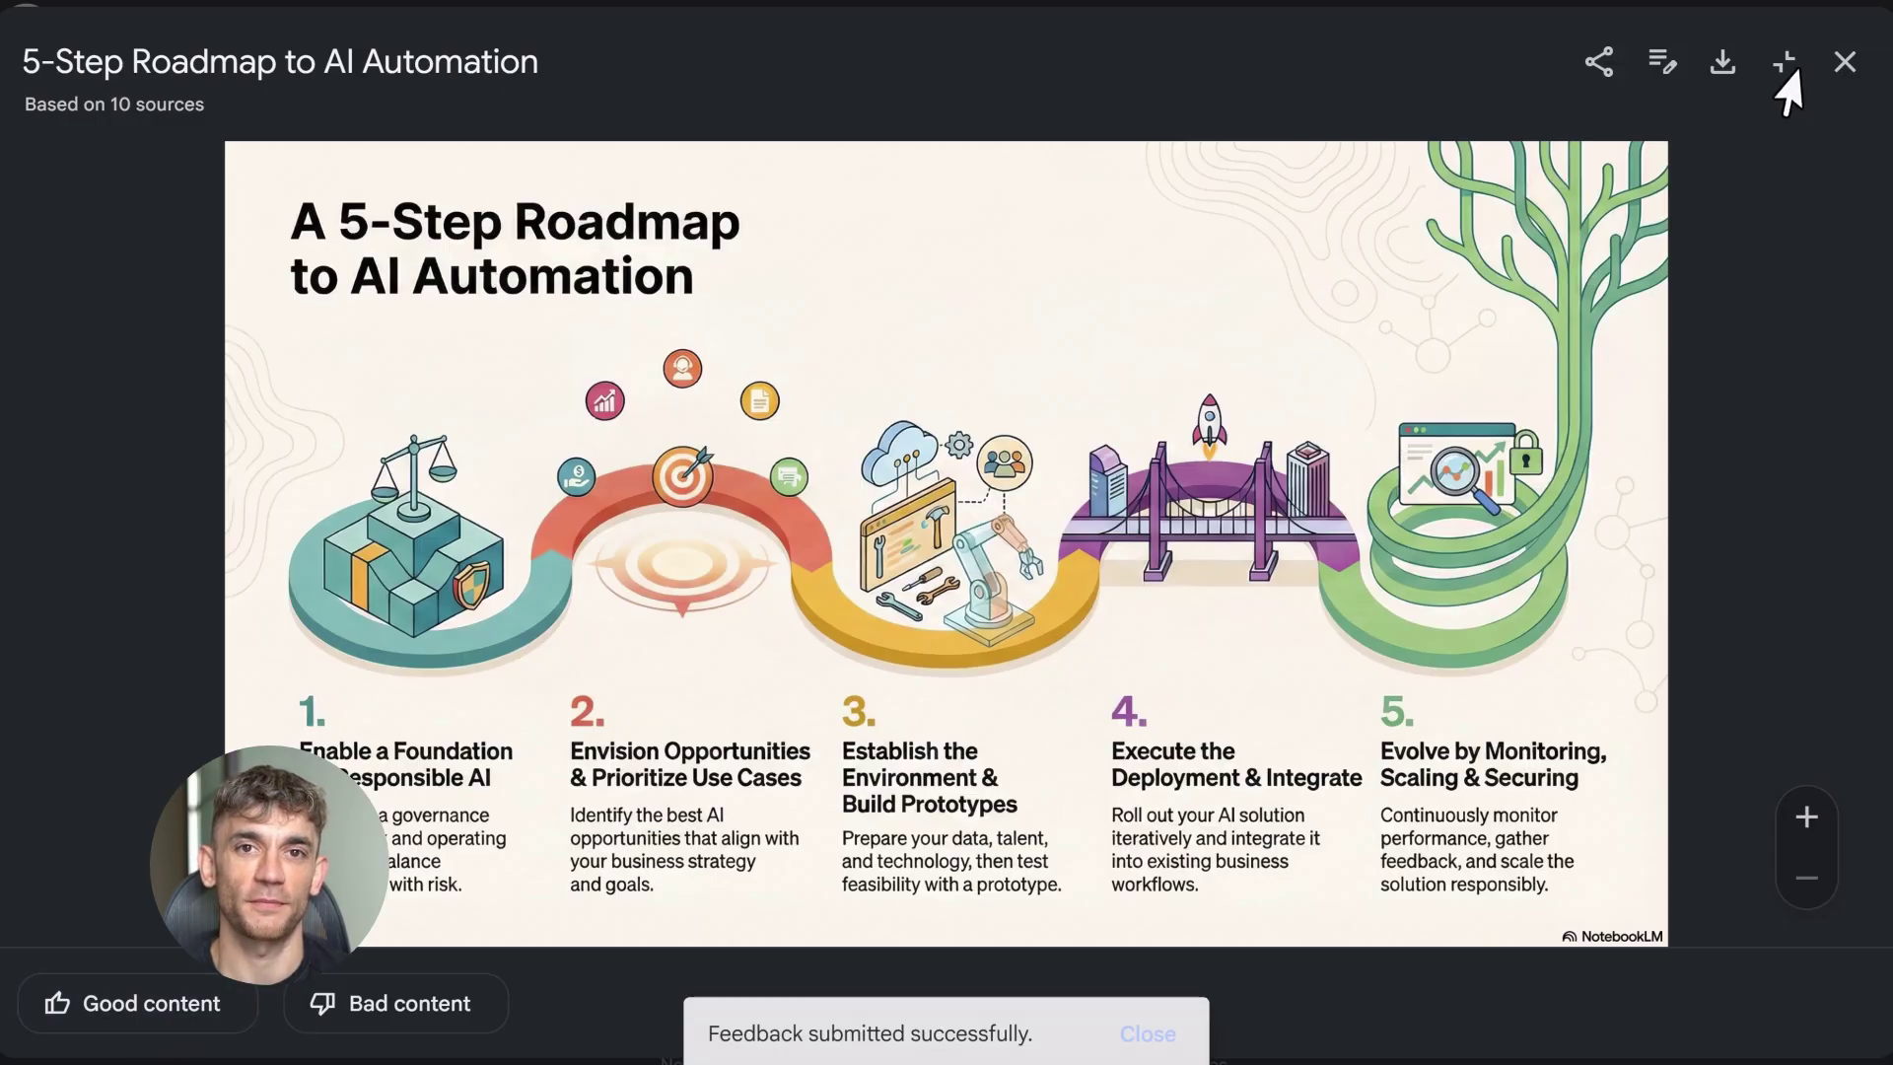
Generate a short Presenter Slides deck from the pasted problem-to-call-to-action outline
left_click(1842, 65)
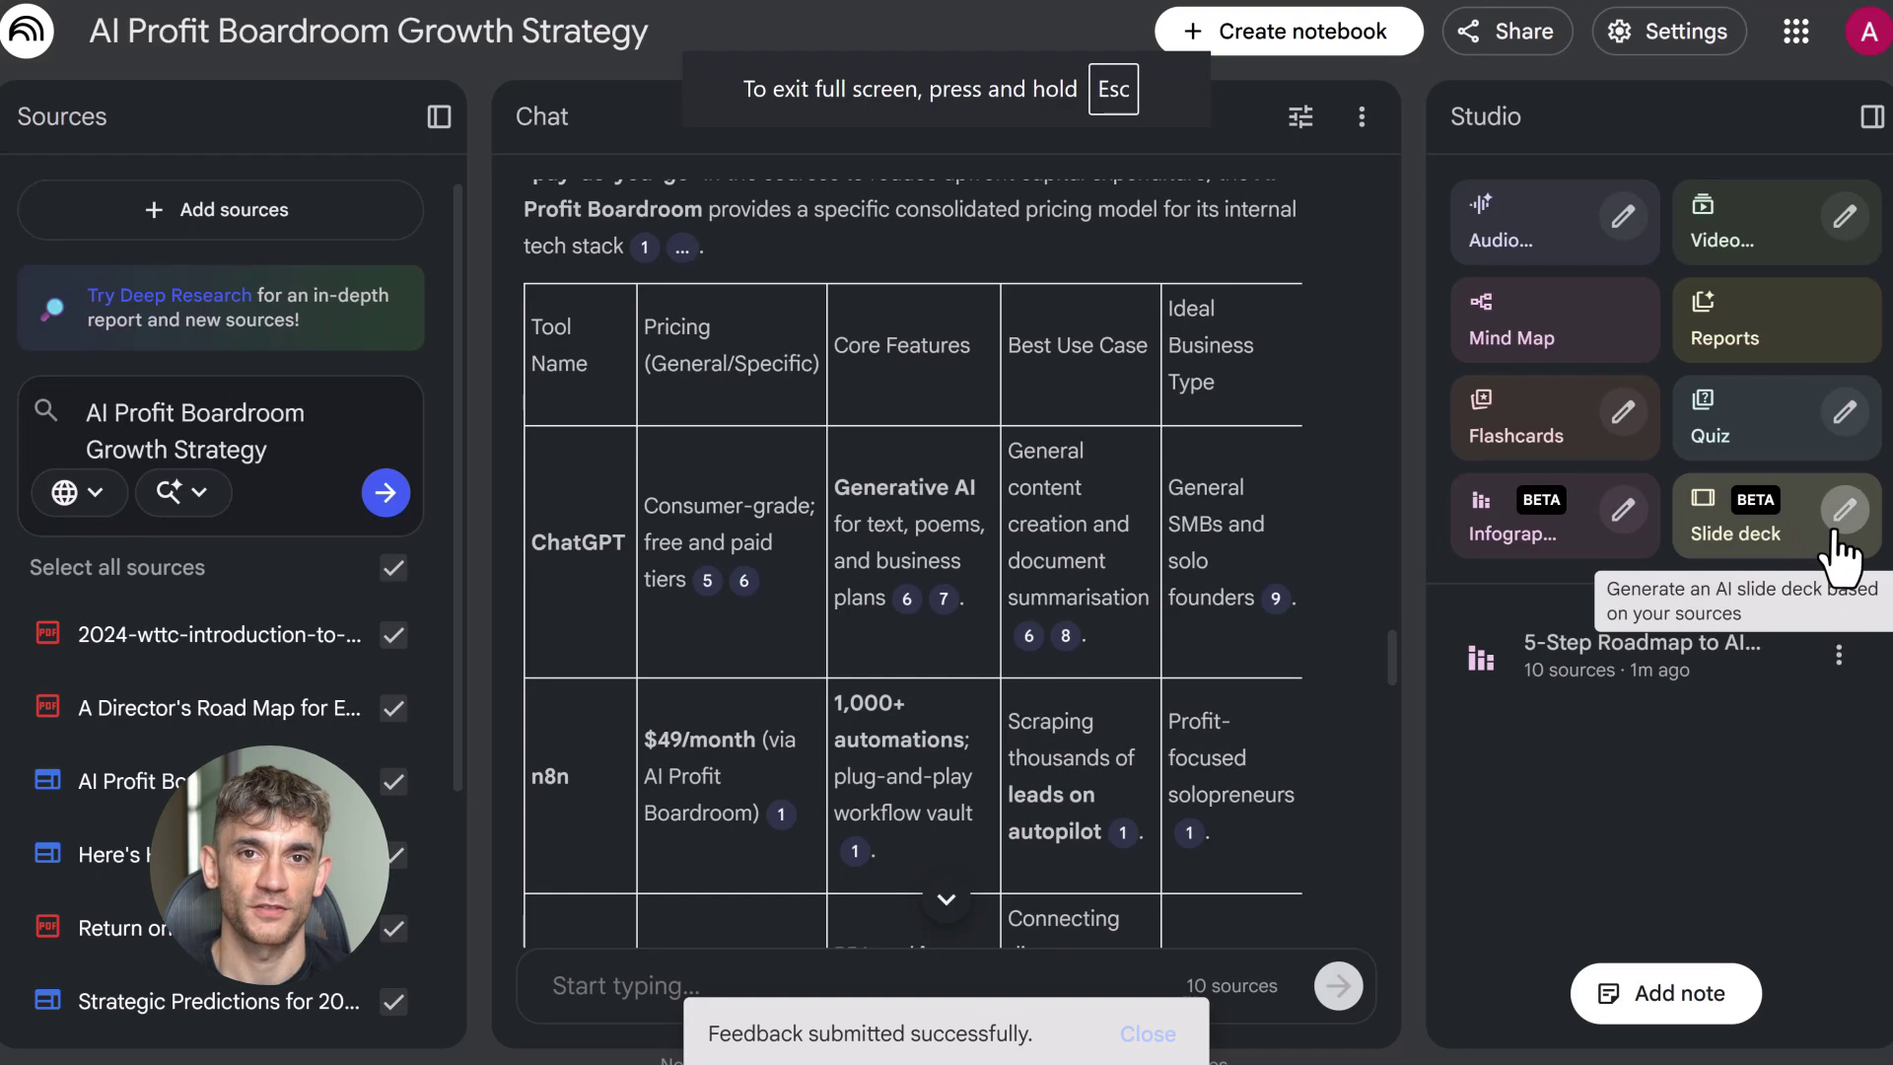
left_click(1843, 509)
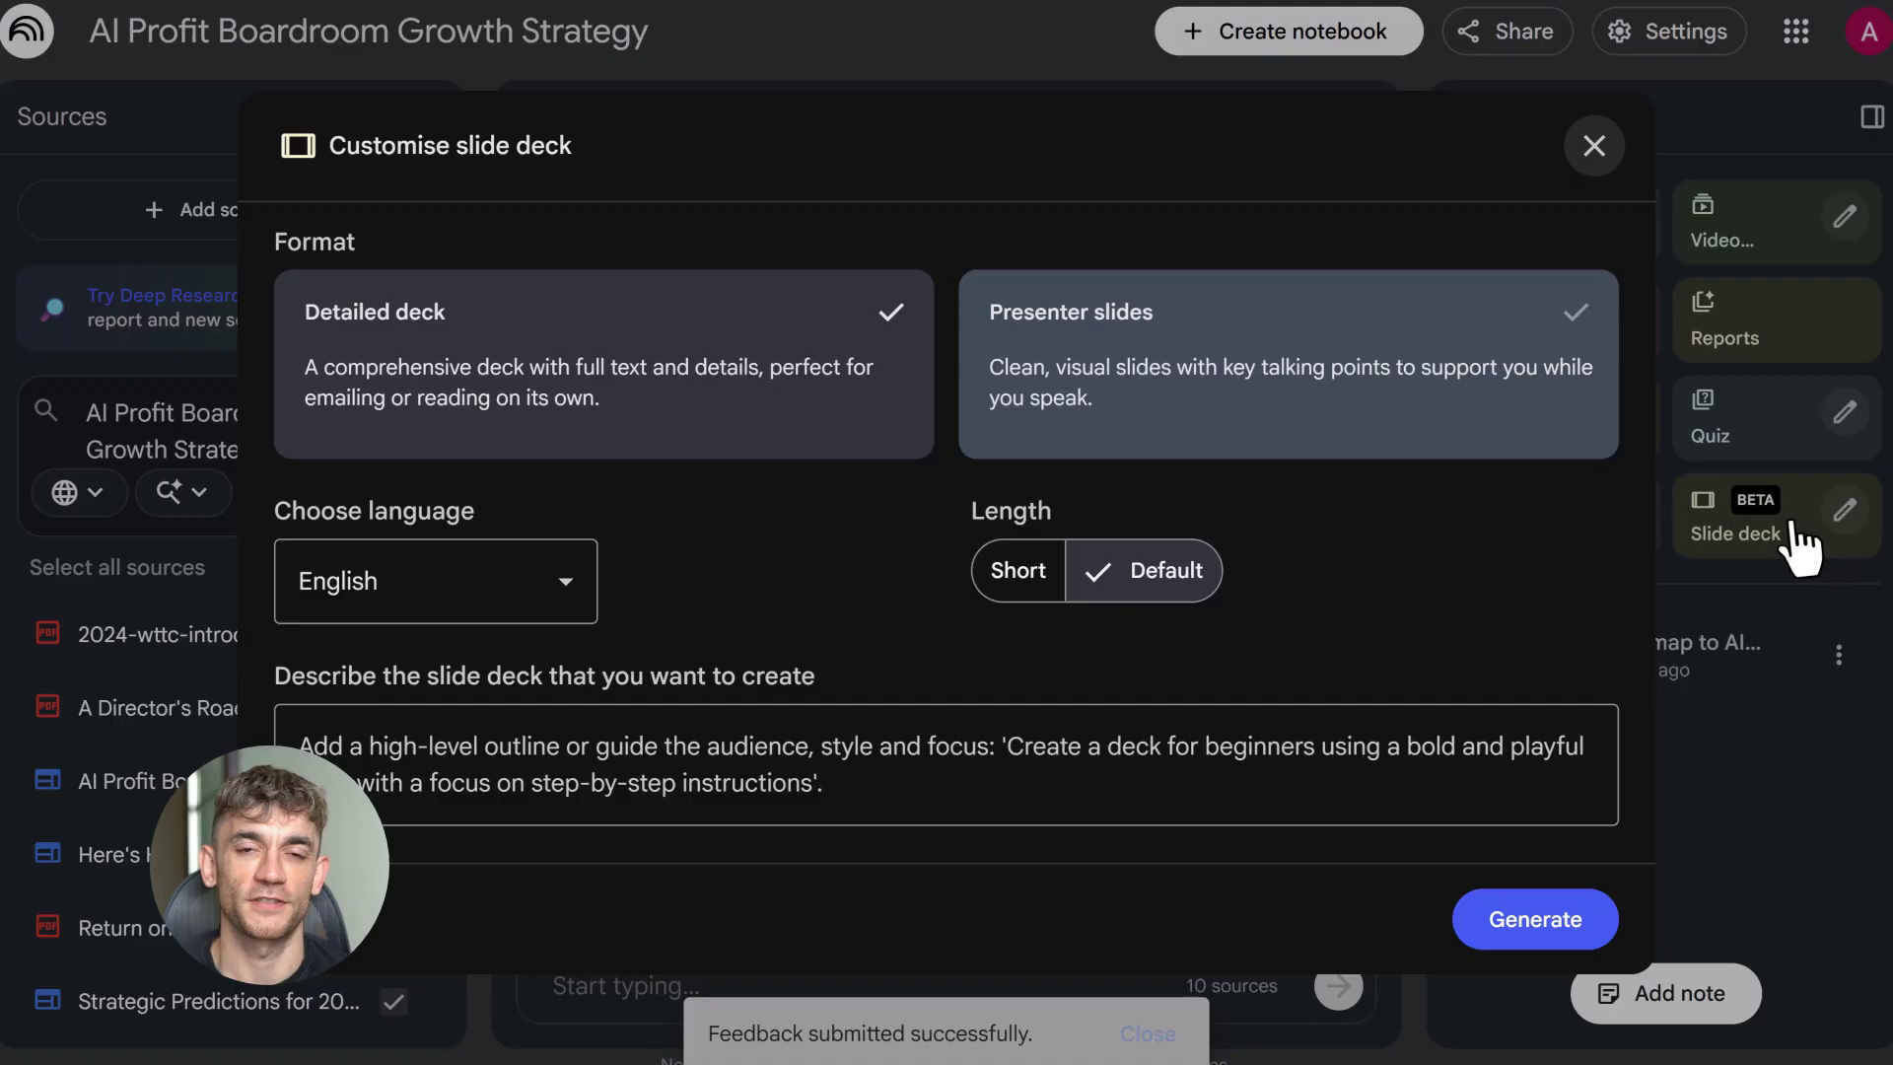
left_click(1190, 420)
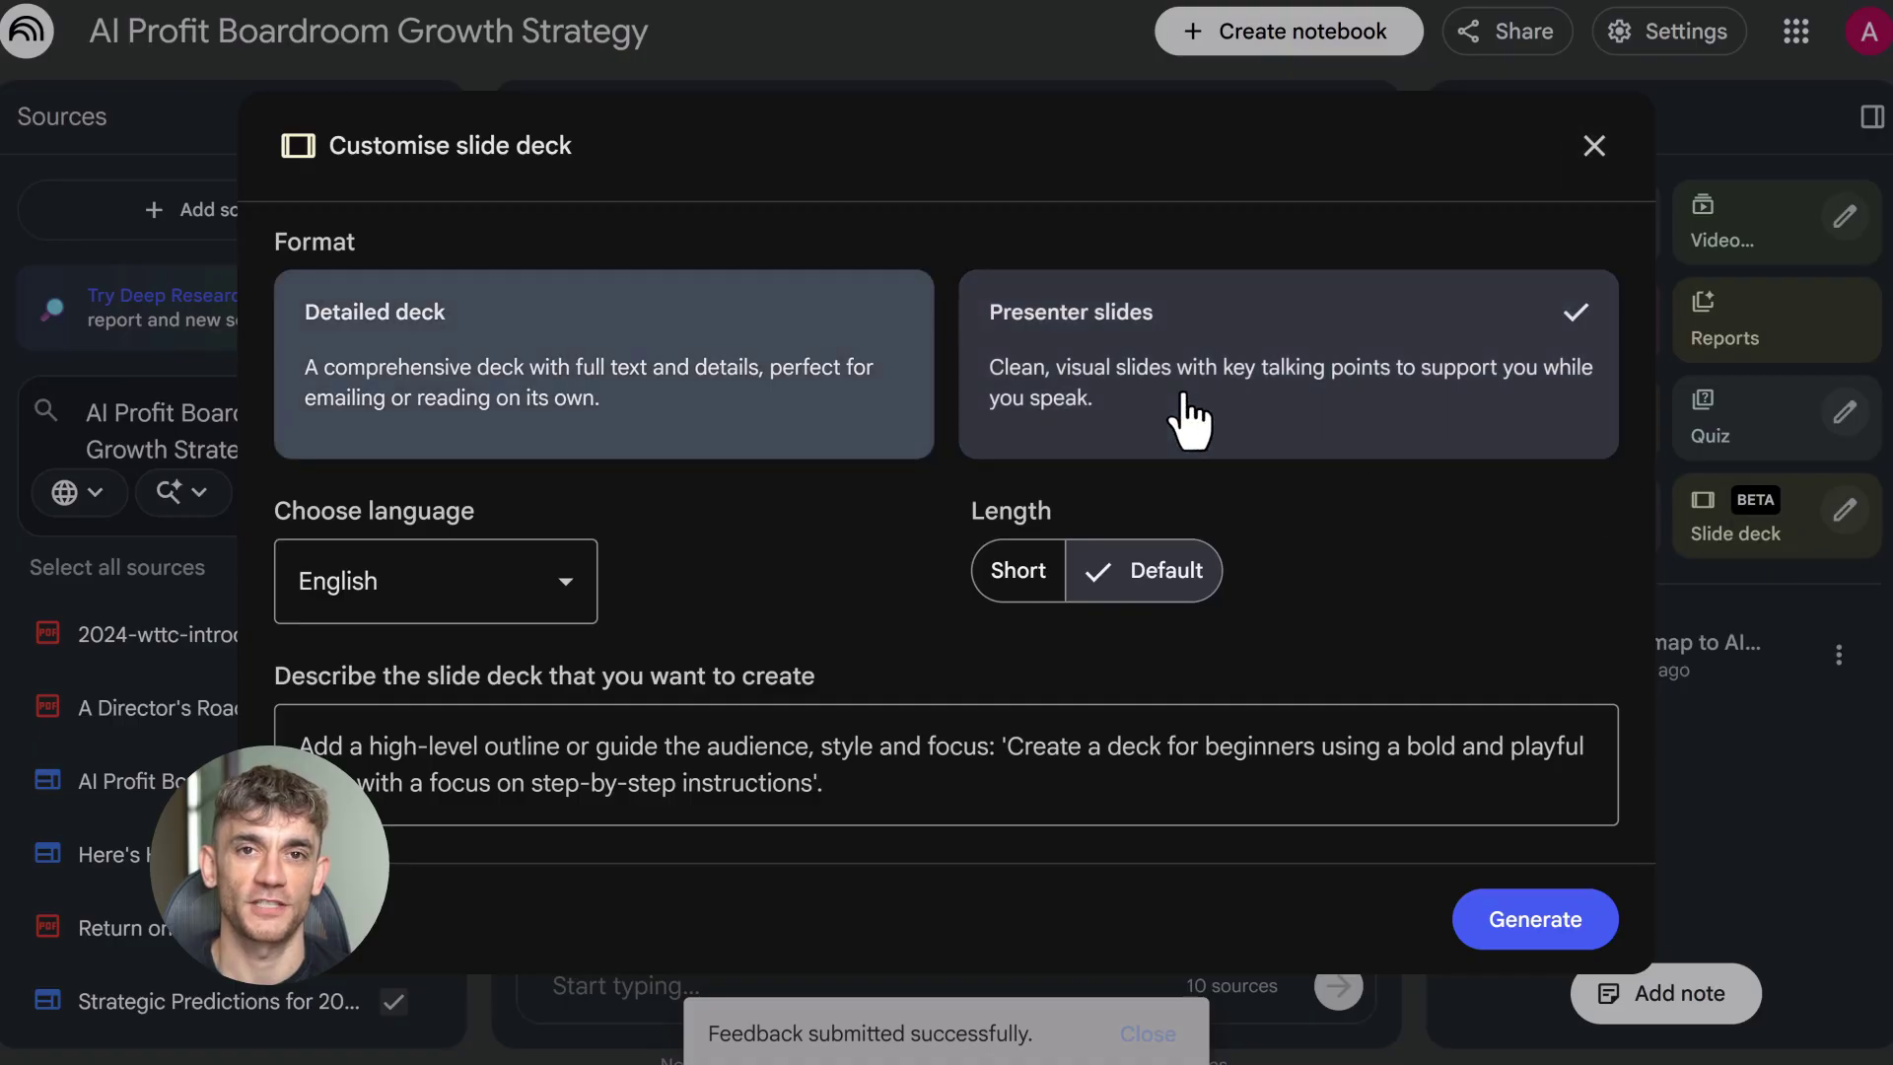
left_click(1017, 579)
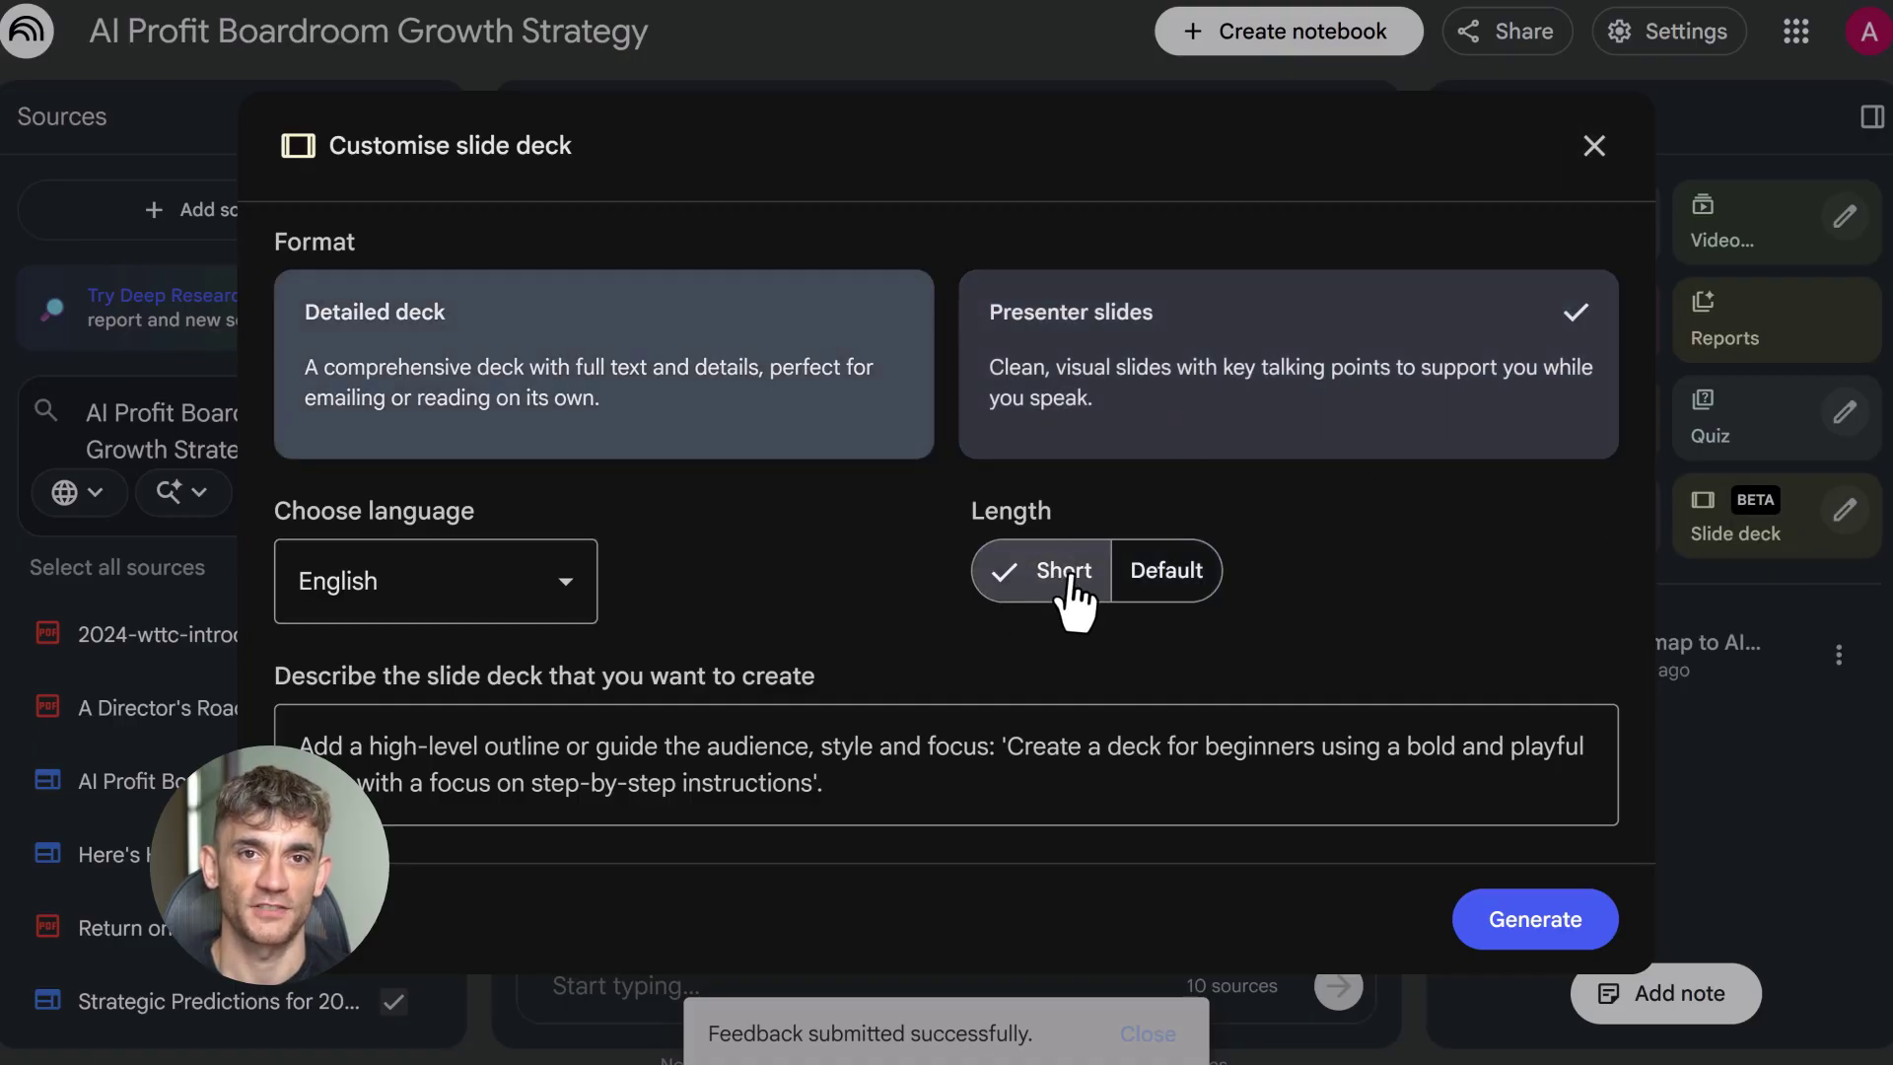
left_click(464, 789)
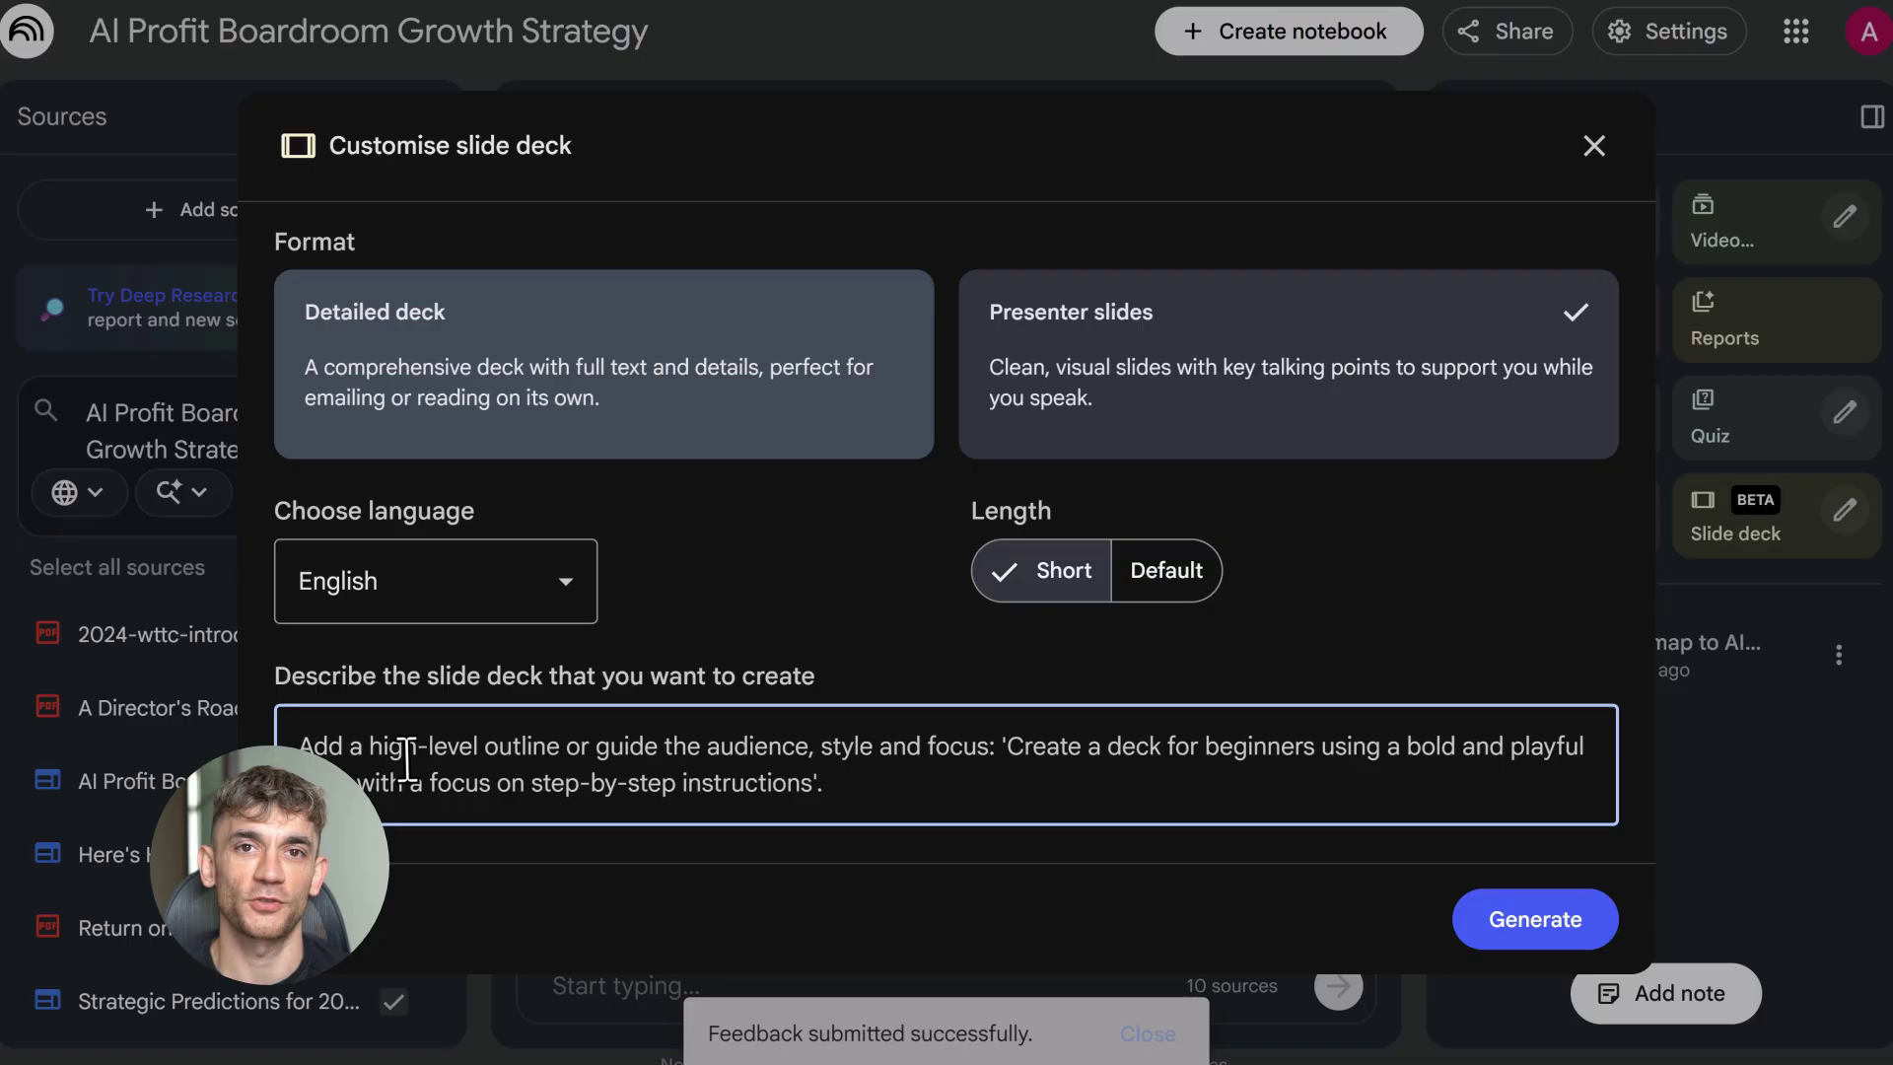
key("ctrl+v")
scroll(481, 742, "up", 3)
scroll(478, 743, "down", 3)
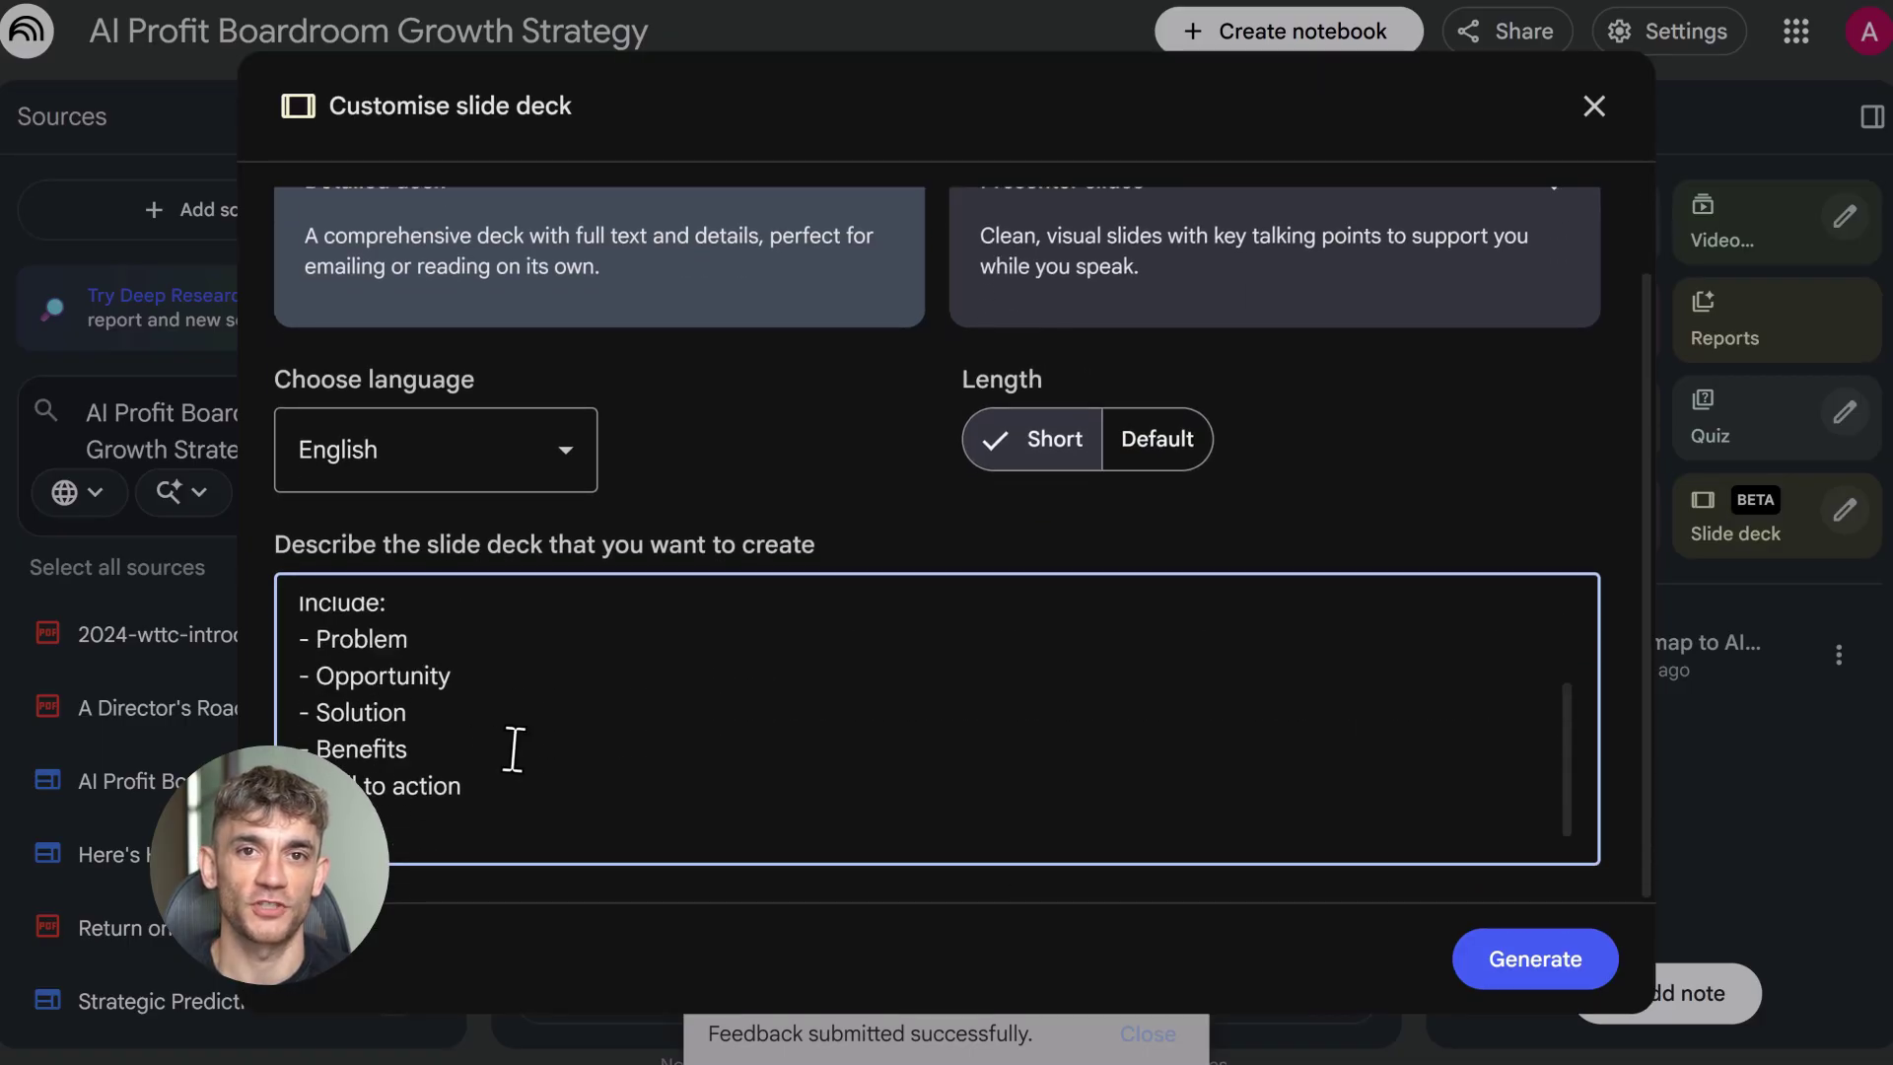
left_click(1509, 962)
Page through the 'AI Profit Boardroom' deck in the large viewer up to slide 9, the guarantee slide
left_click(1620, 691)
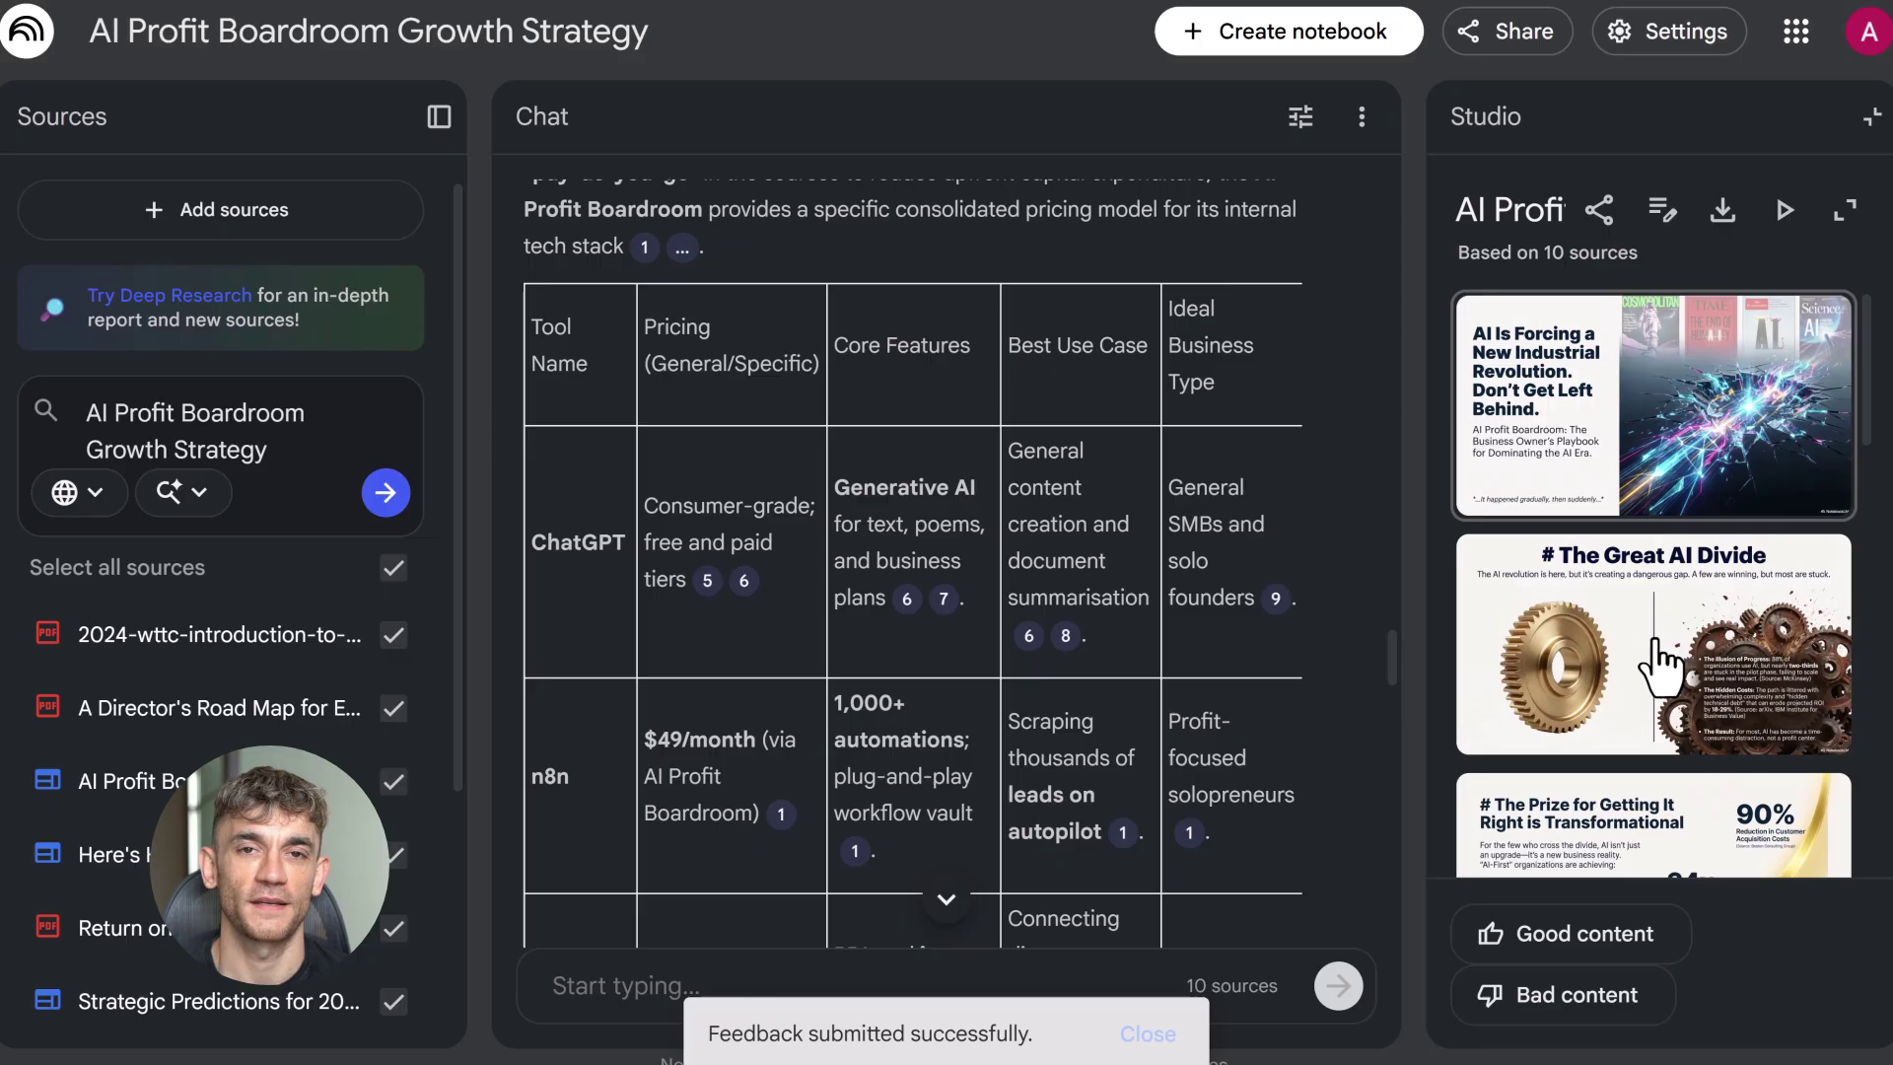
left_click(1845, 210)
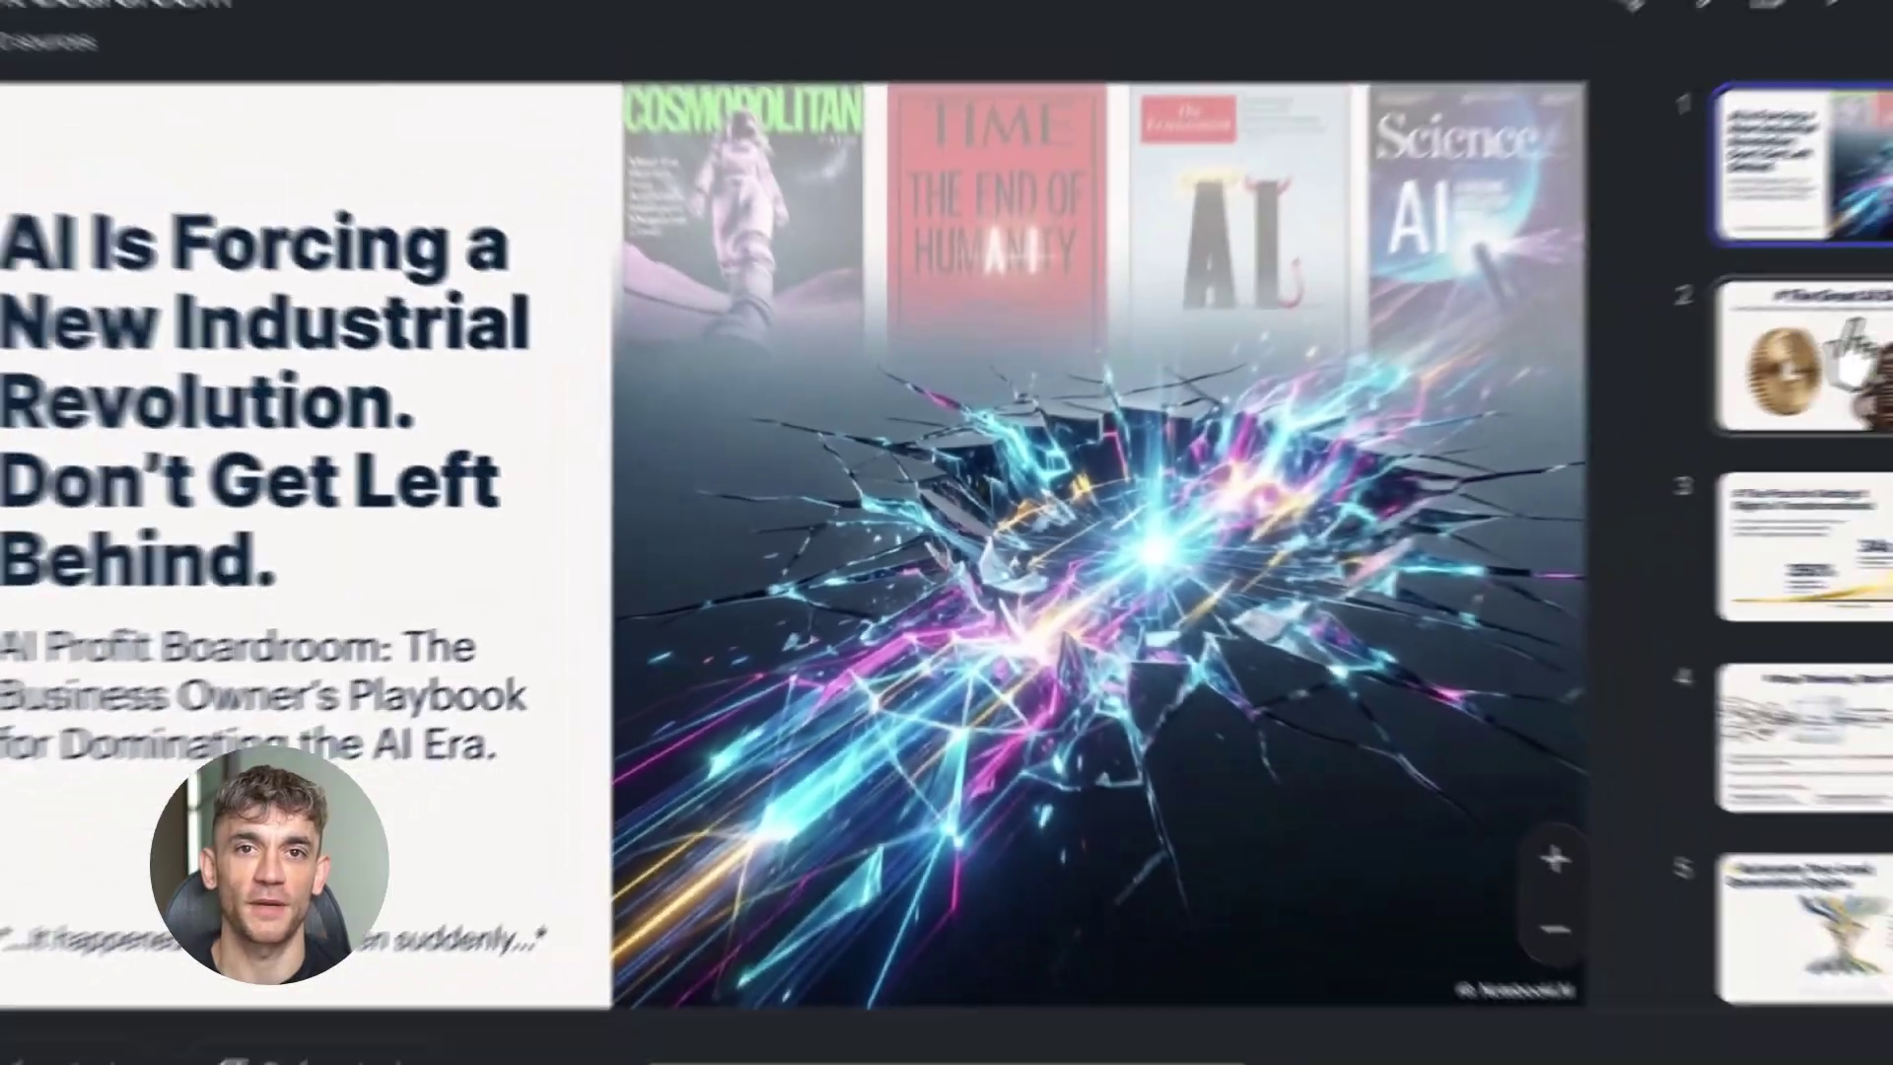
left_click(1741, 381)
left_click(1761, 572)
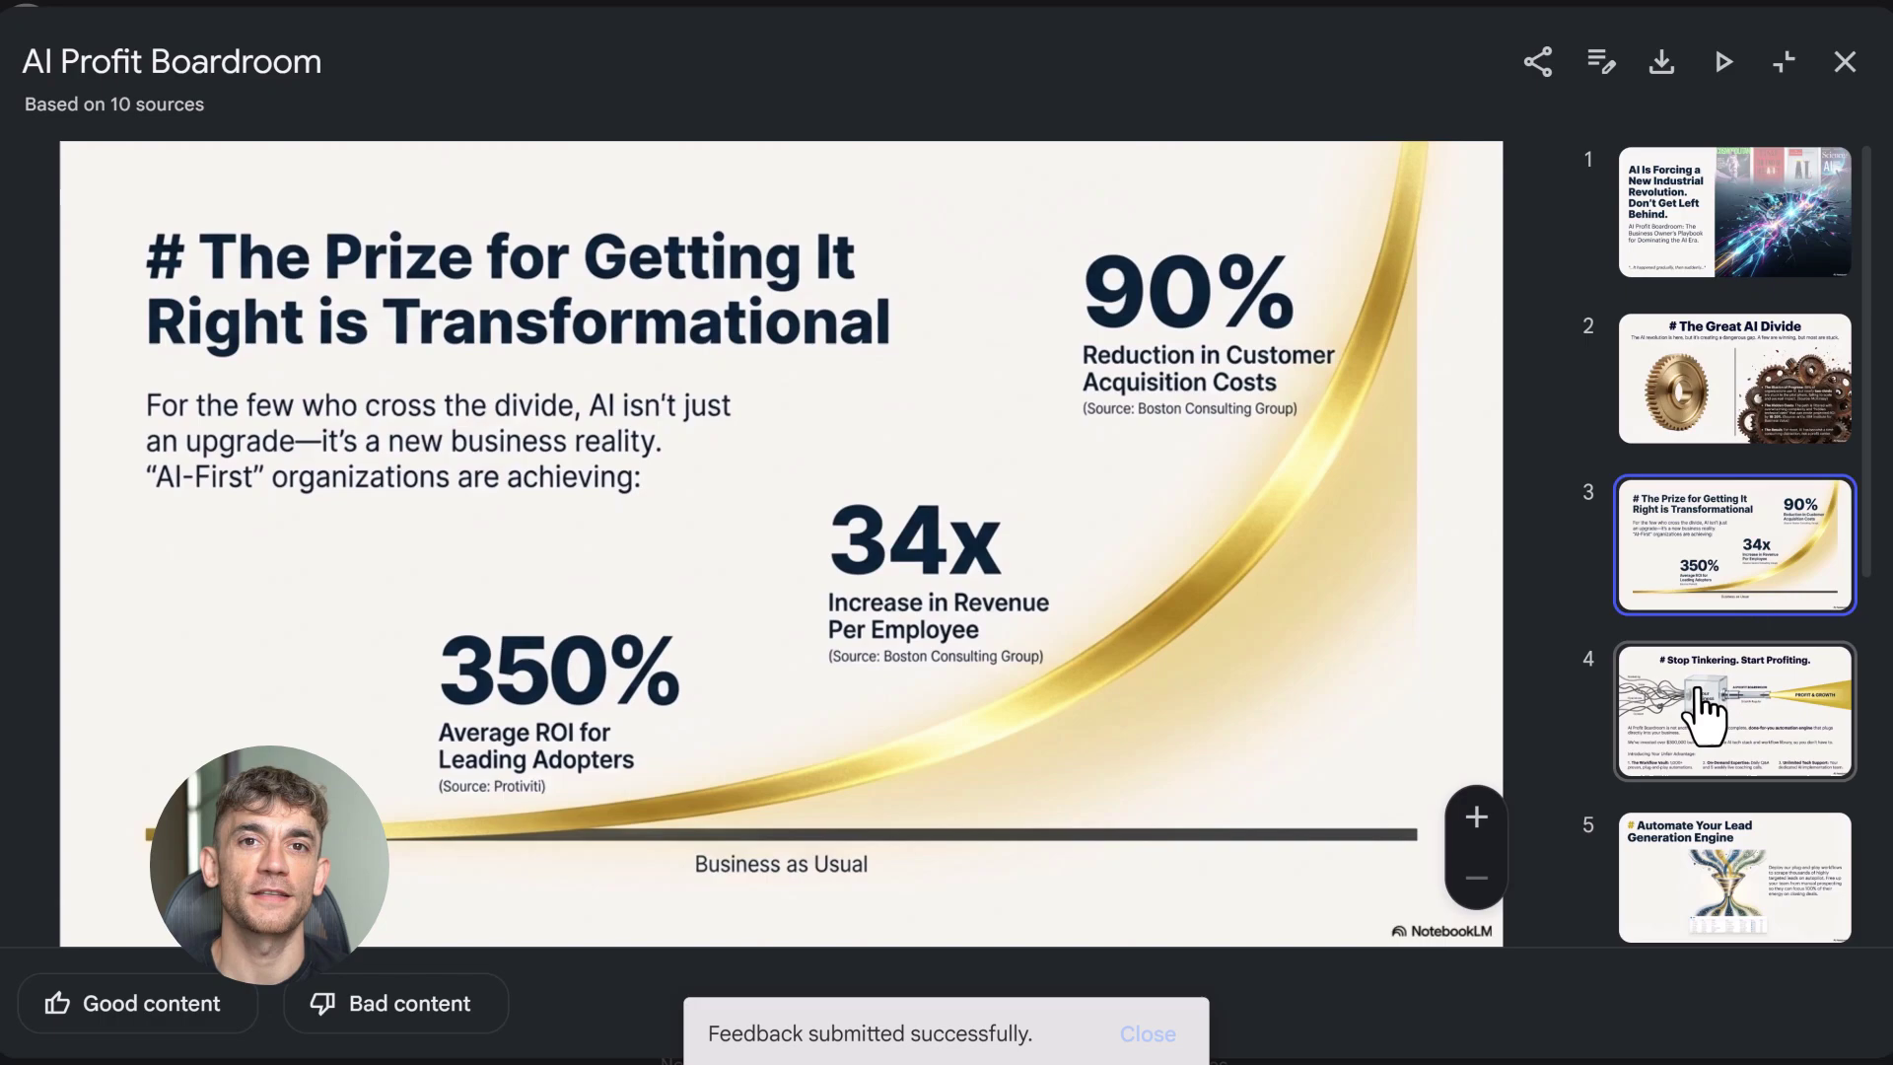
left_click(1715, 856)
left_click(1715, 636)
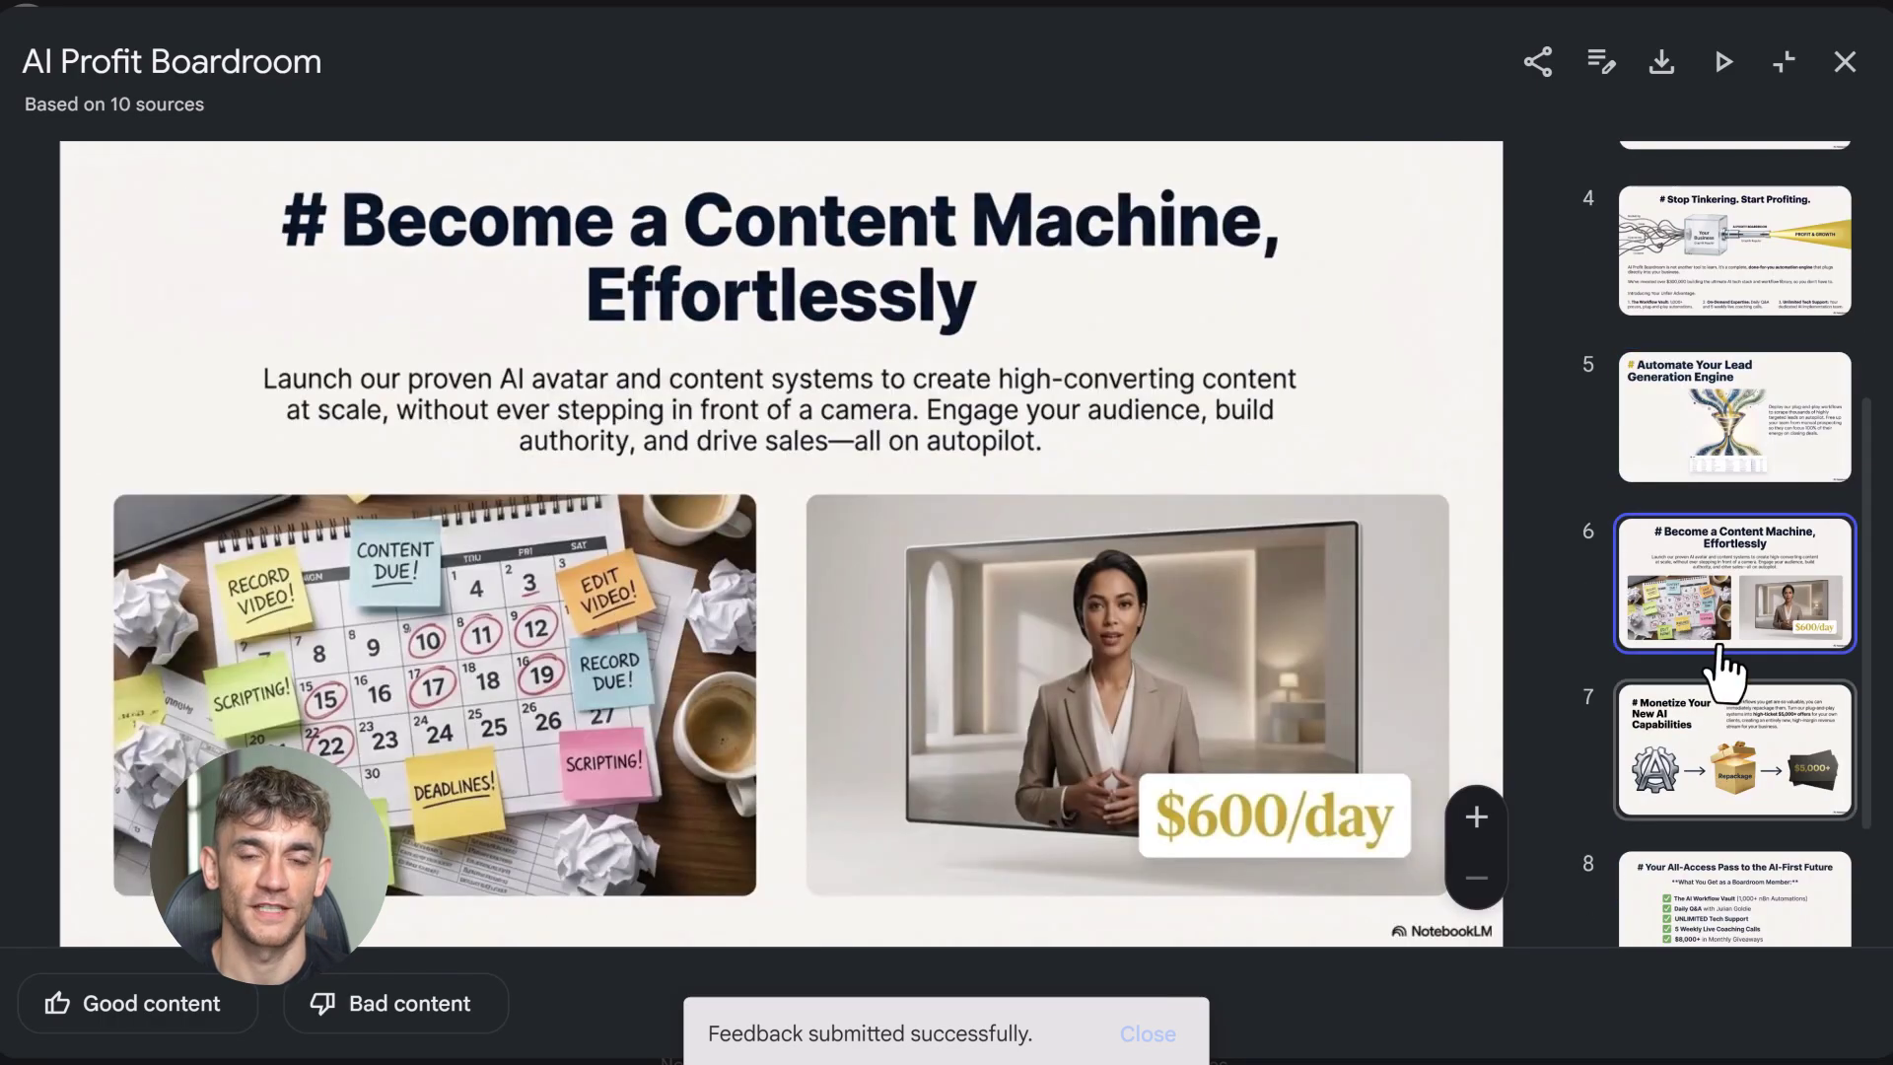
left_click(1745, 779)
left_click(1758, 898)
left_click(1728, 883)
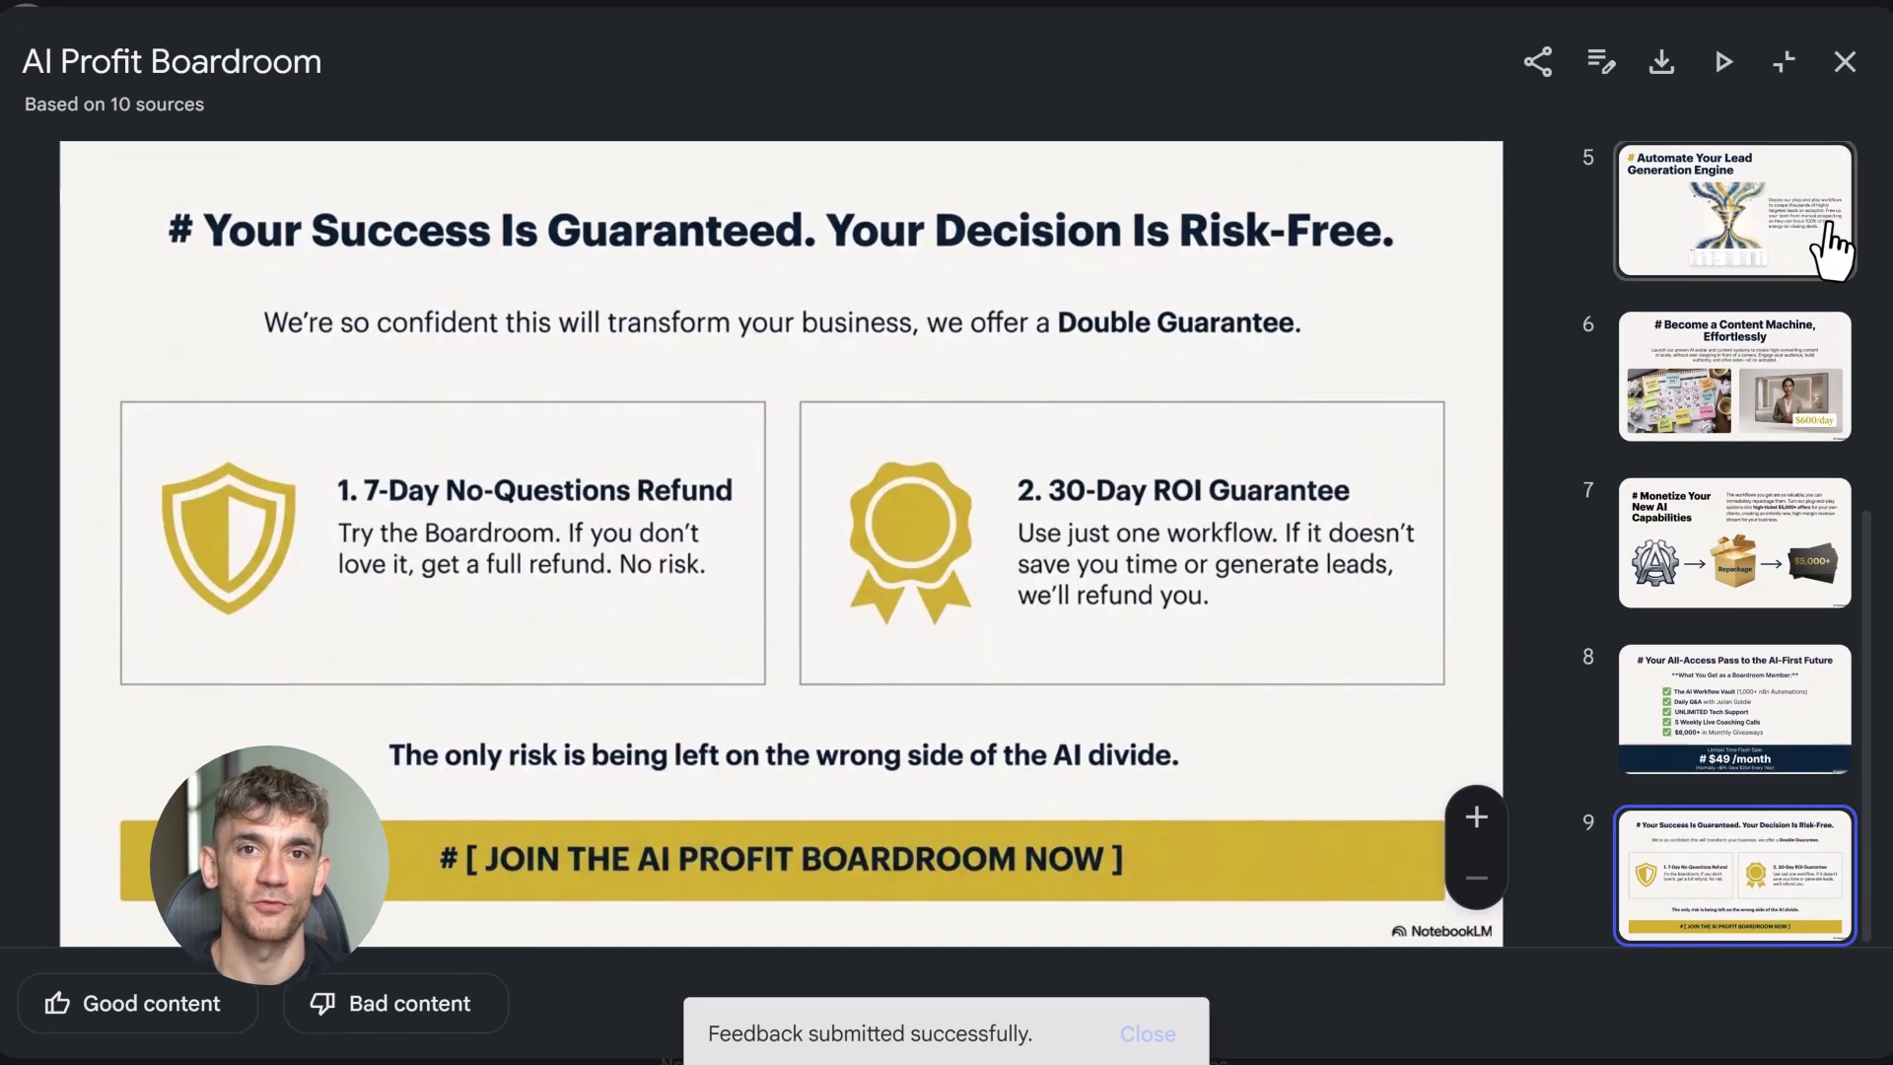
left_click(1847, 65)
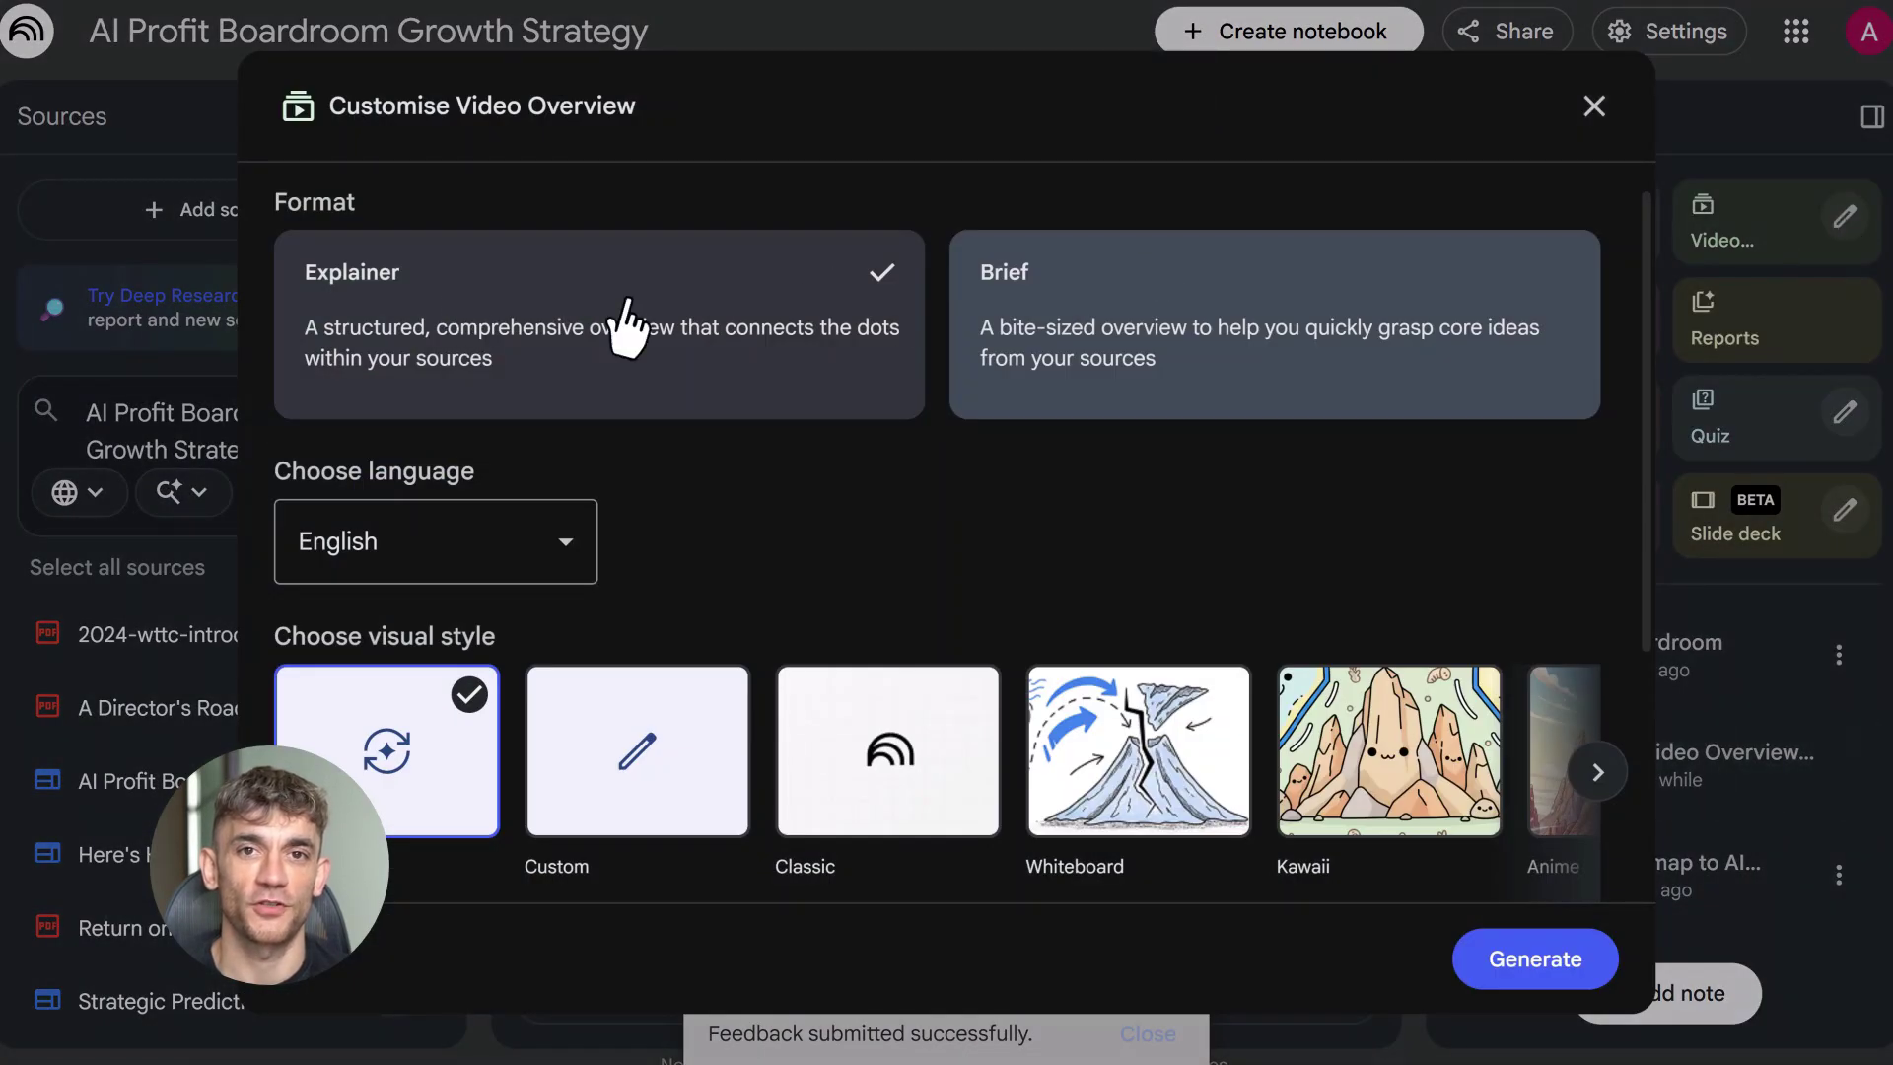
Set the Video Overview to Brief format with Classic visual style
left_click(980, 291)
scroll(850, 520, "down", 3)
left_click(848, 518)
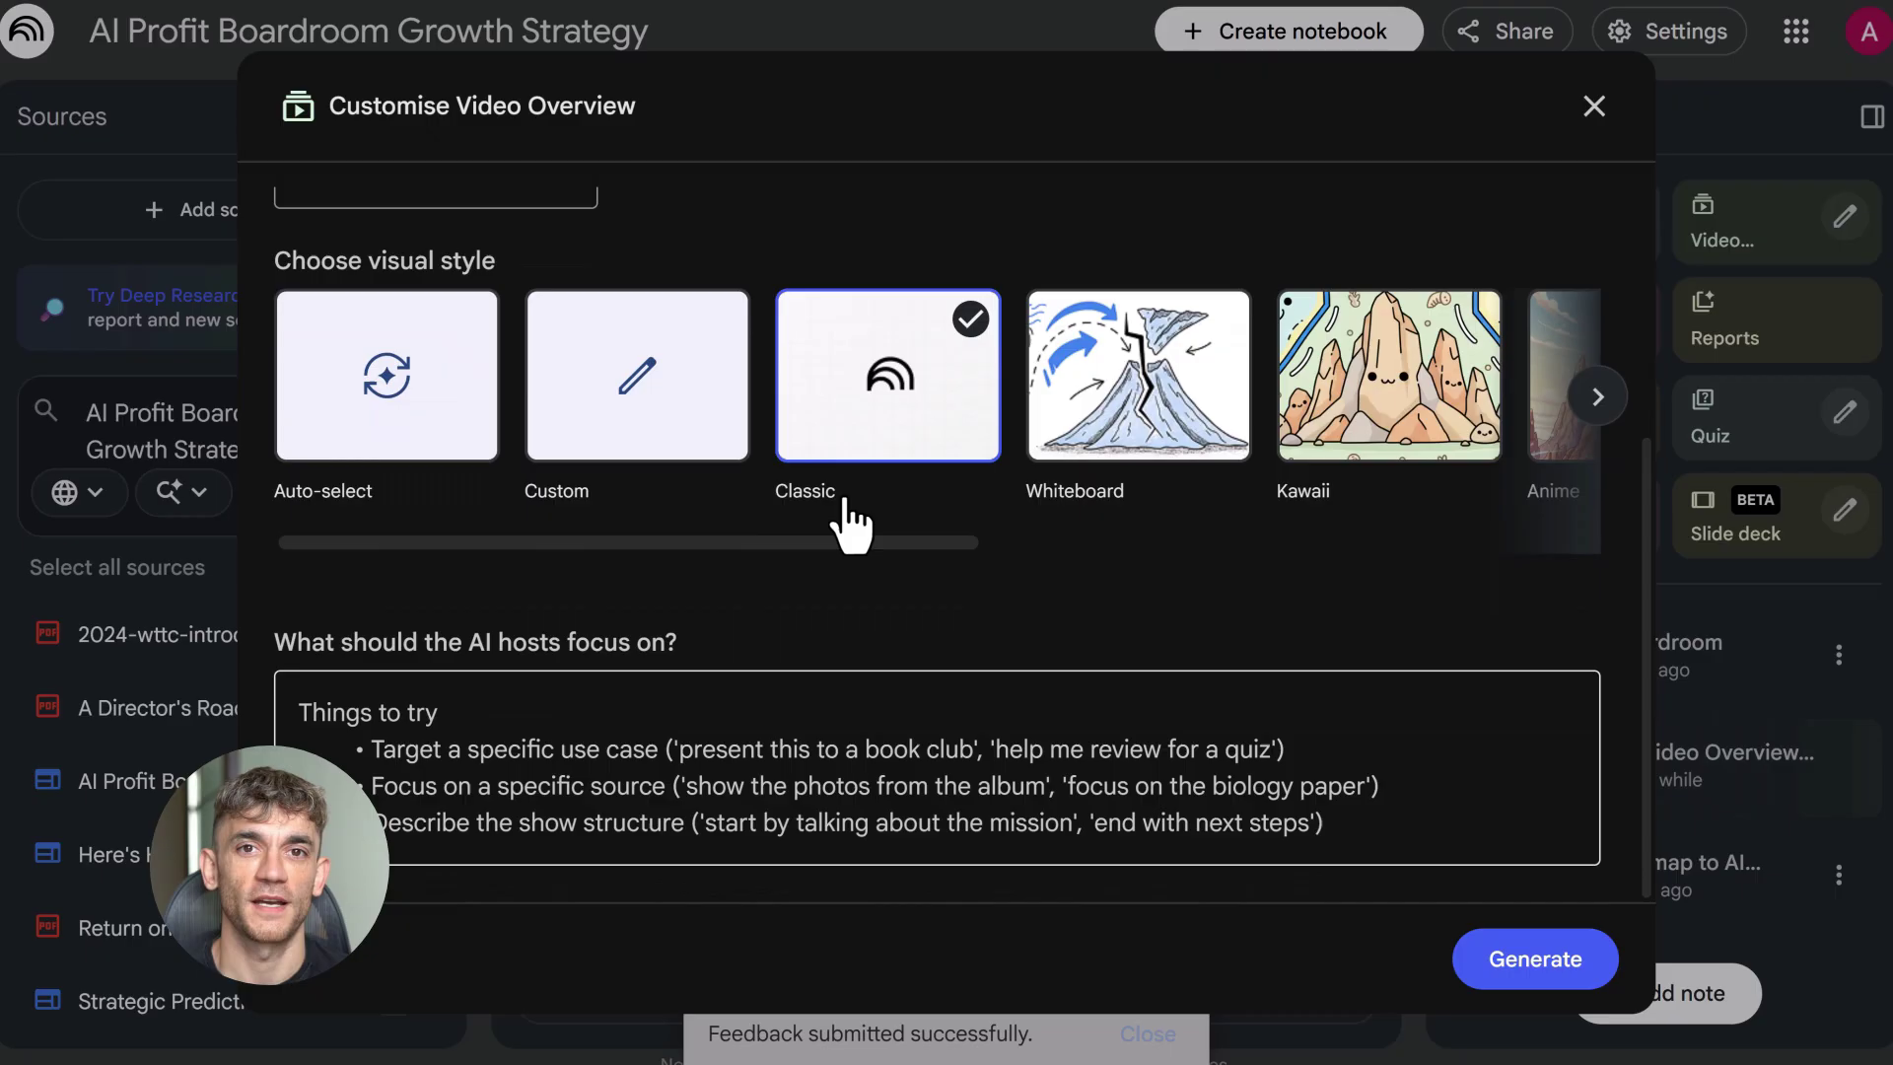
left_click(1593, 108)
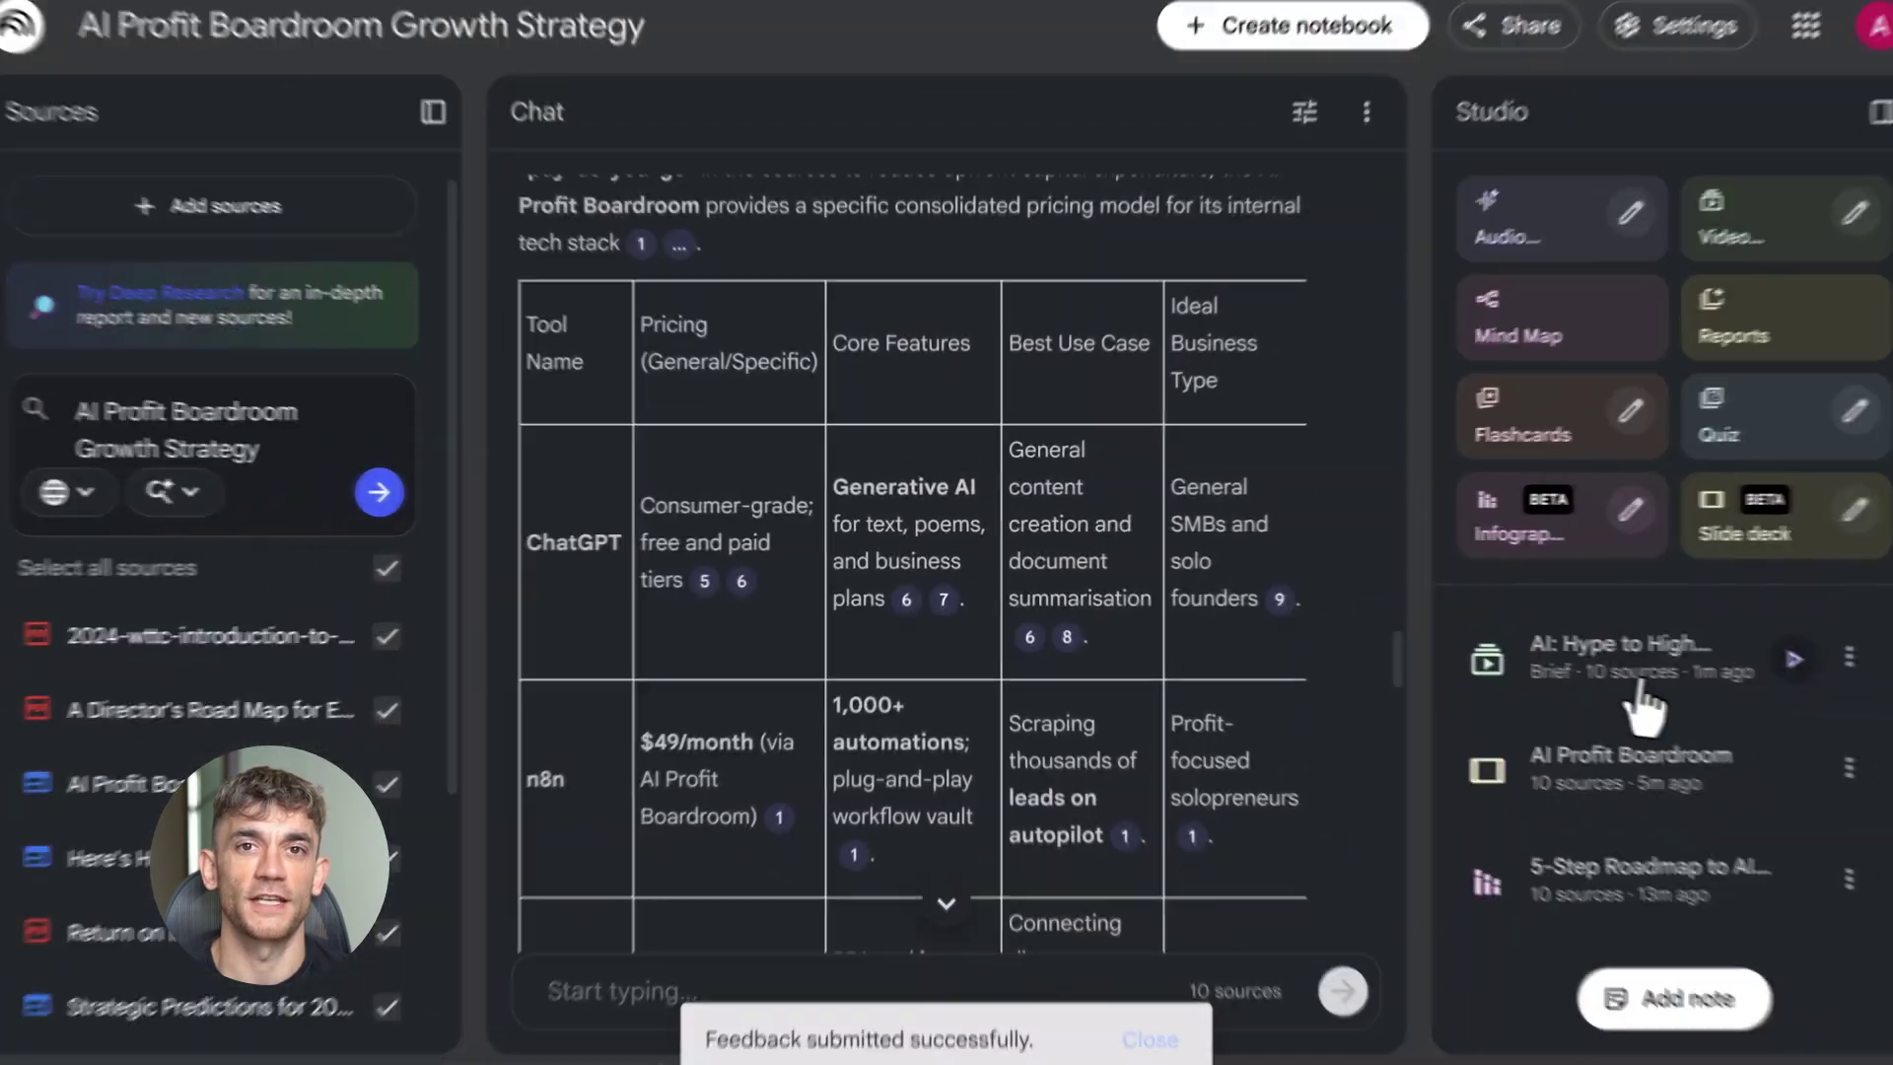
Play 'AI: Hype to High Performance' and skip ahead to about 00:38, then start a mind map
left_click(1775, 659)
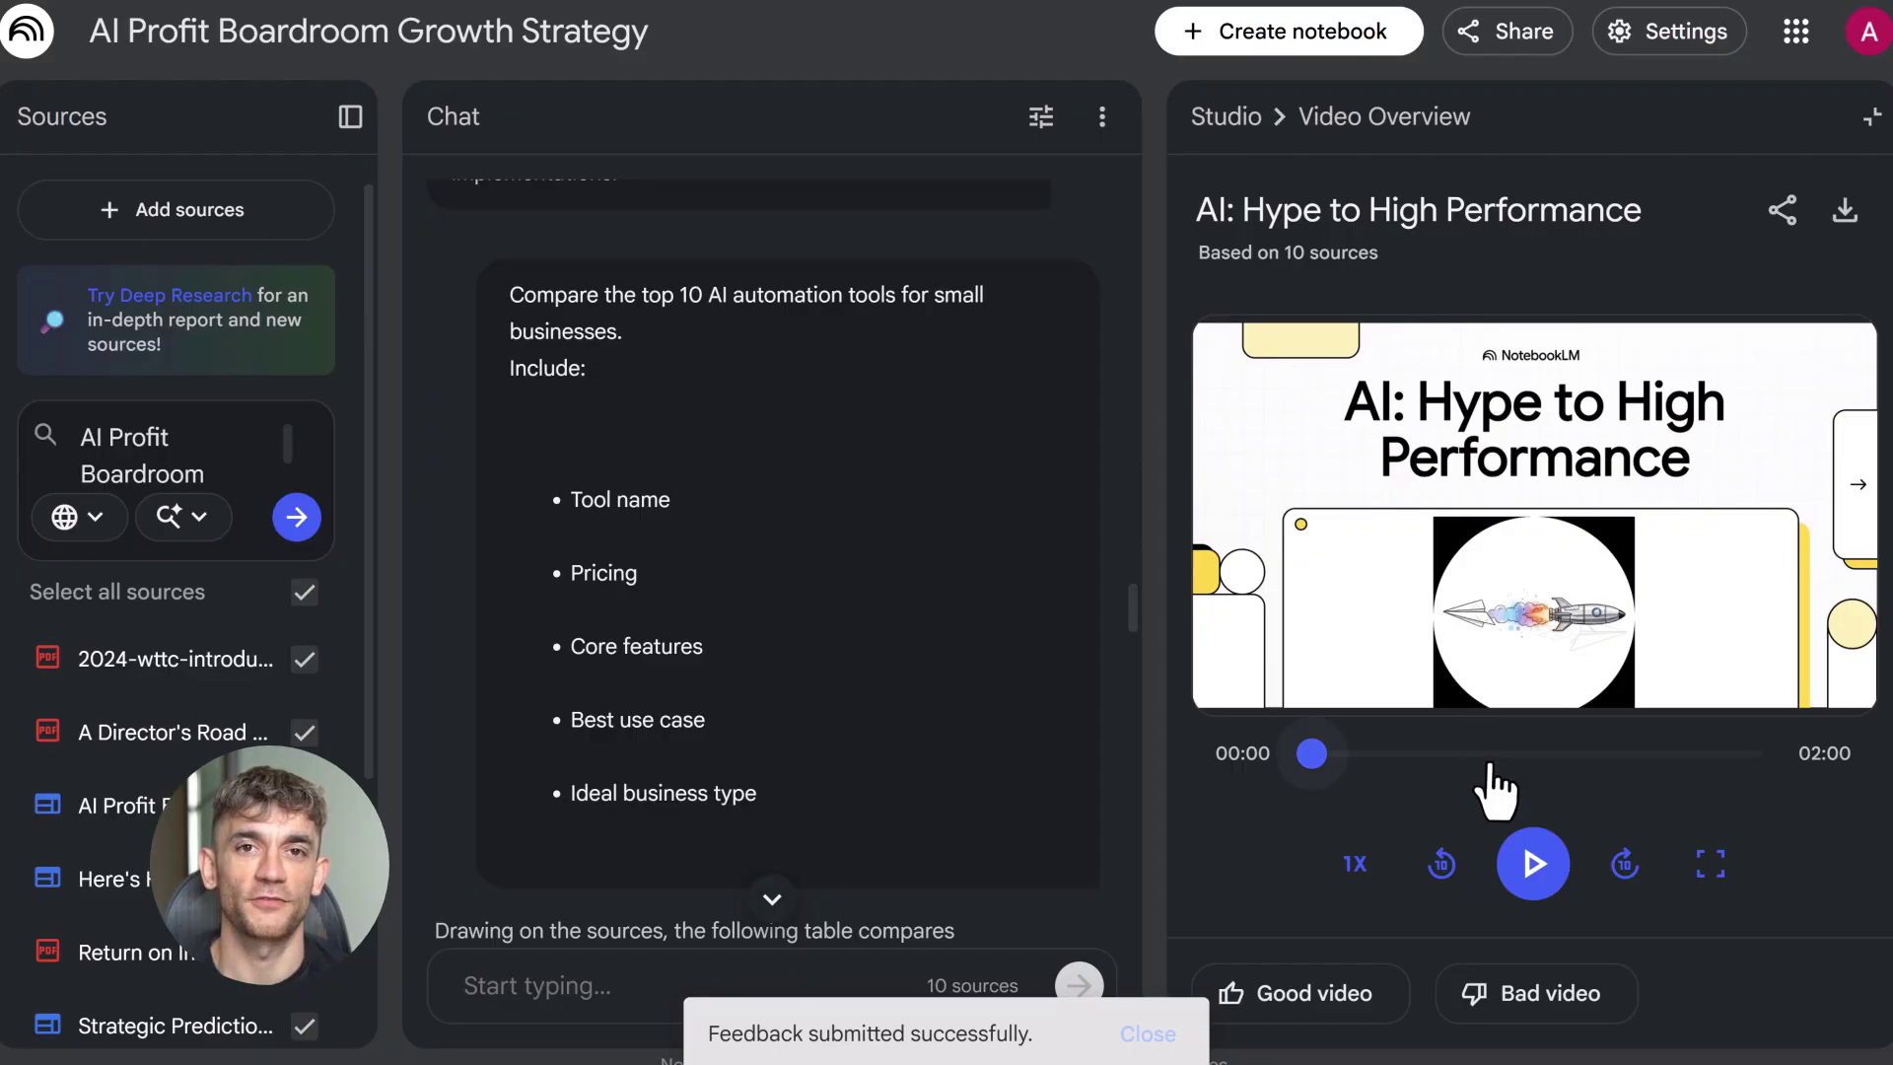
left_click(1535, 886)
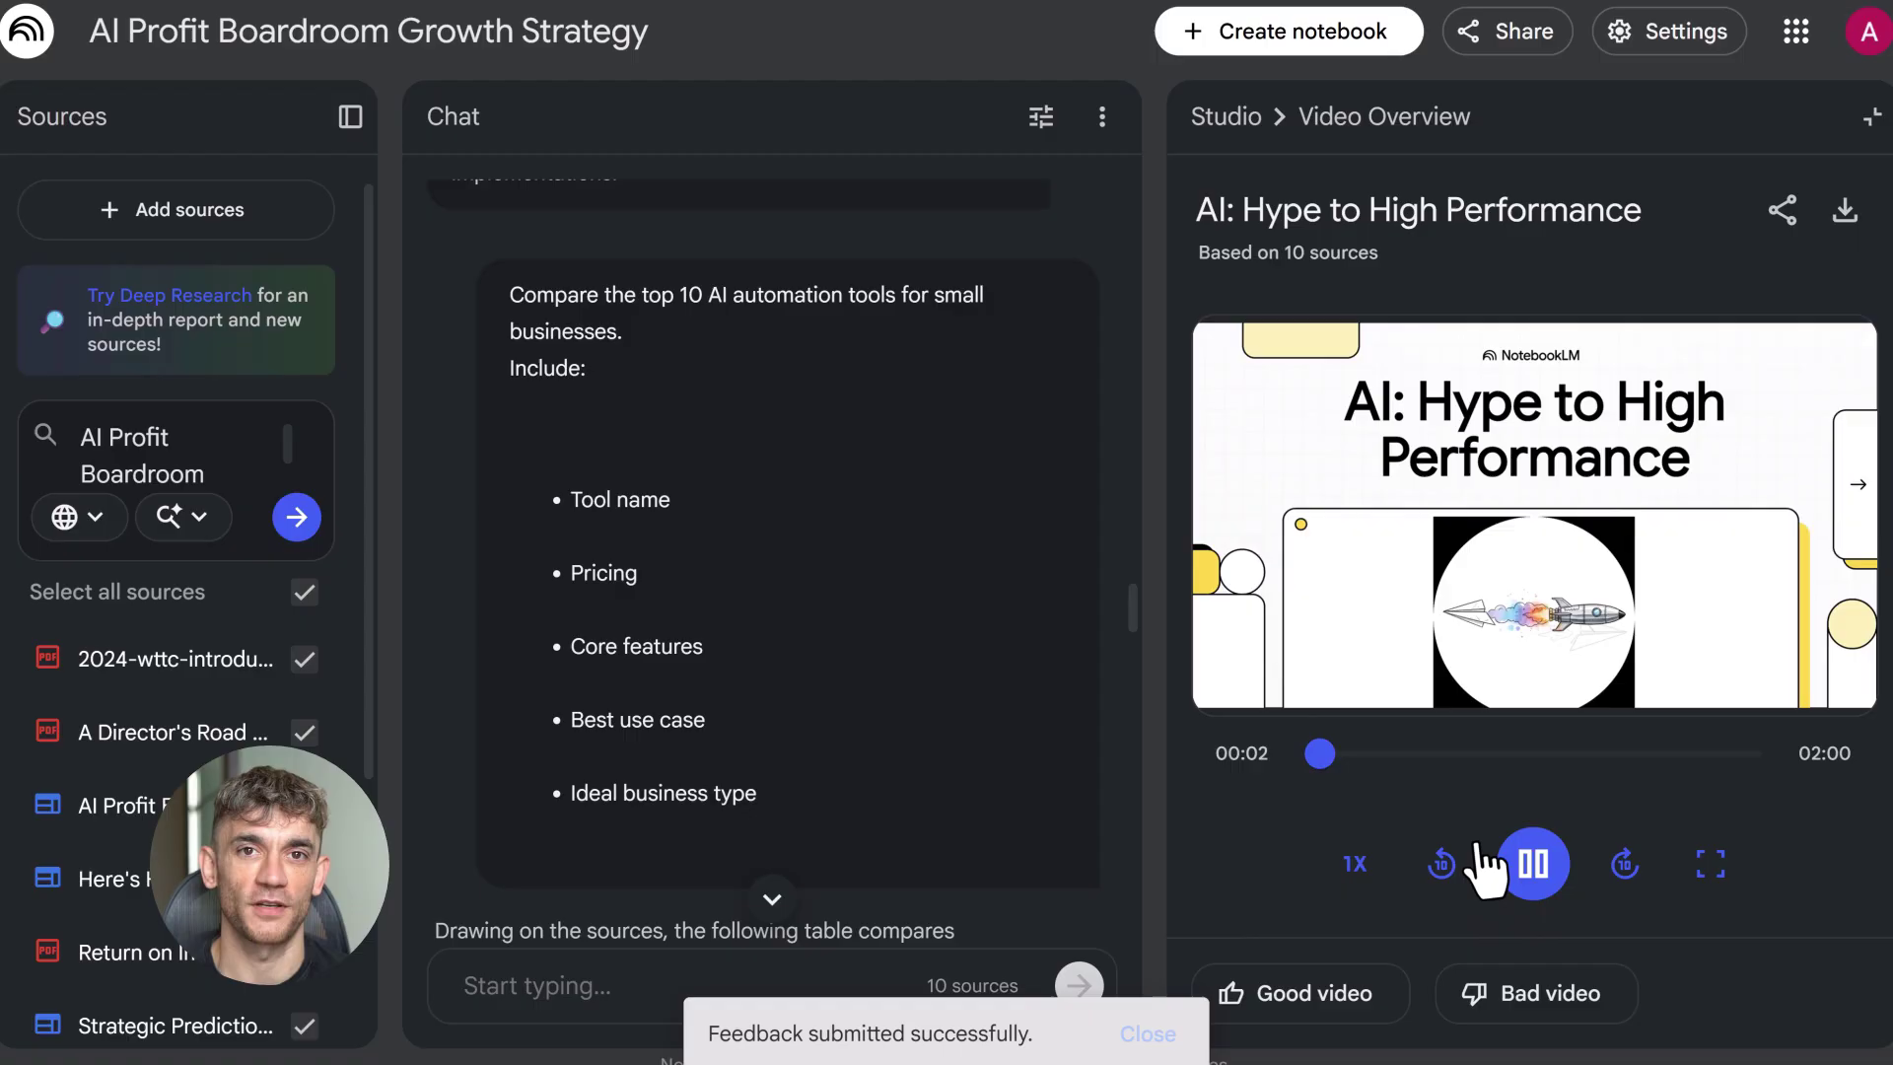
left_click_drag(1342, 756, 1450, 755)
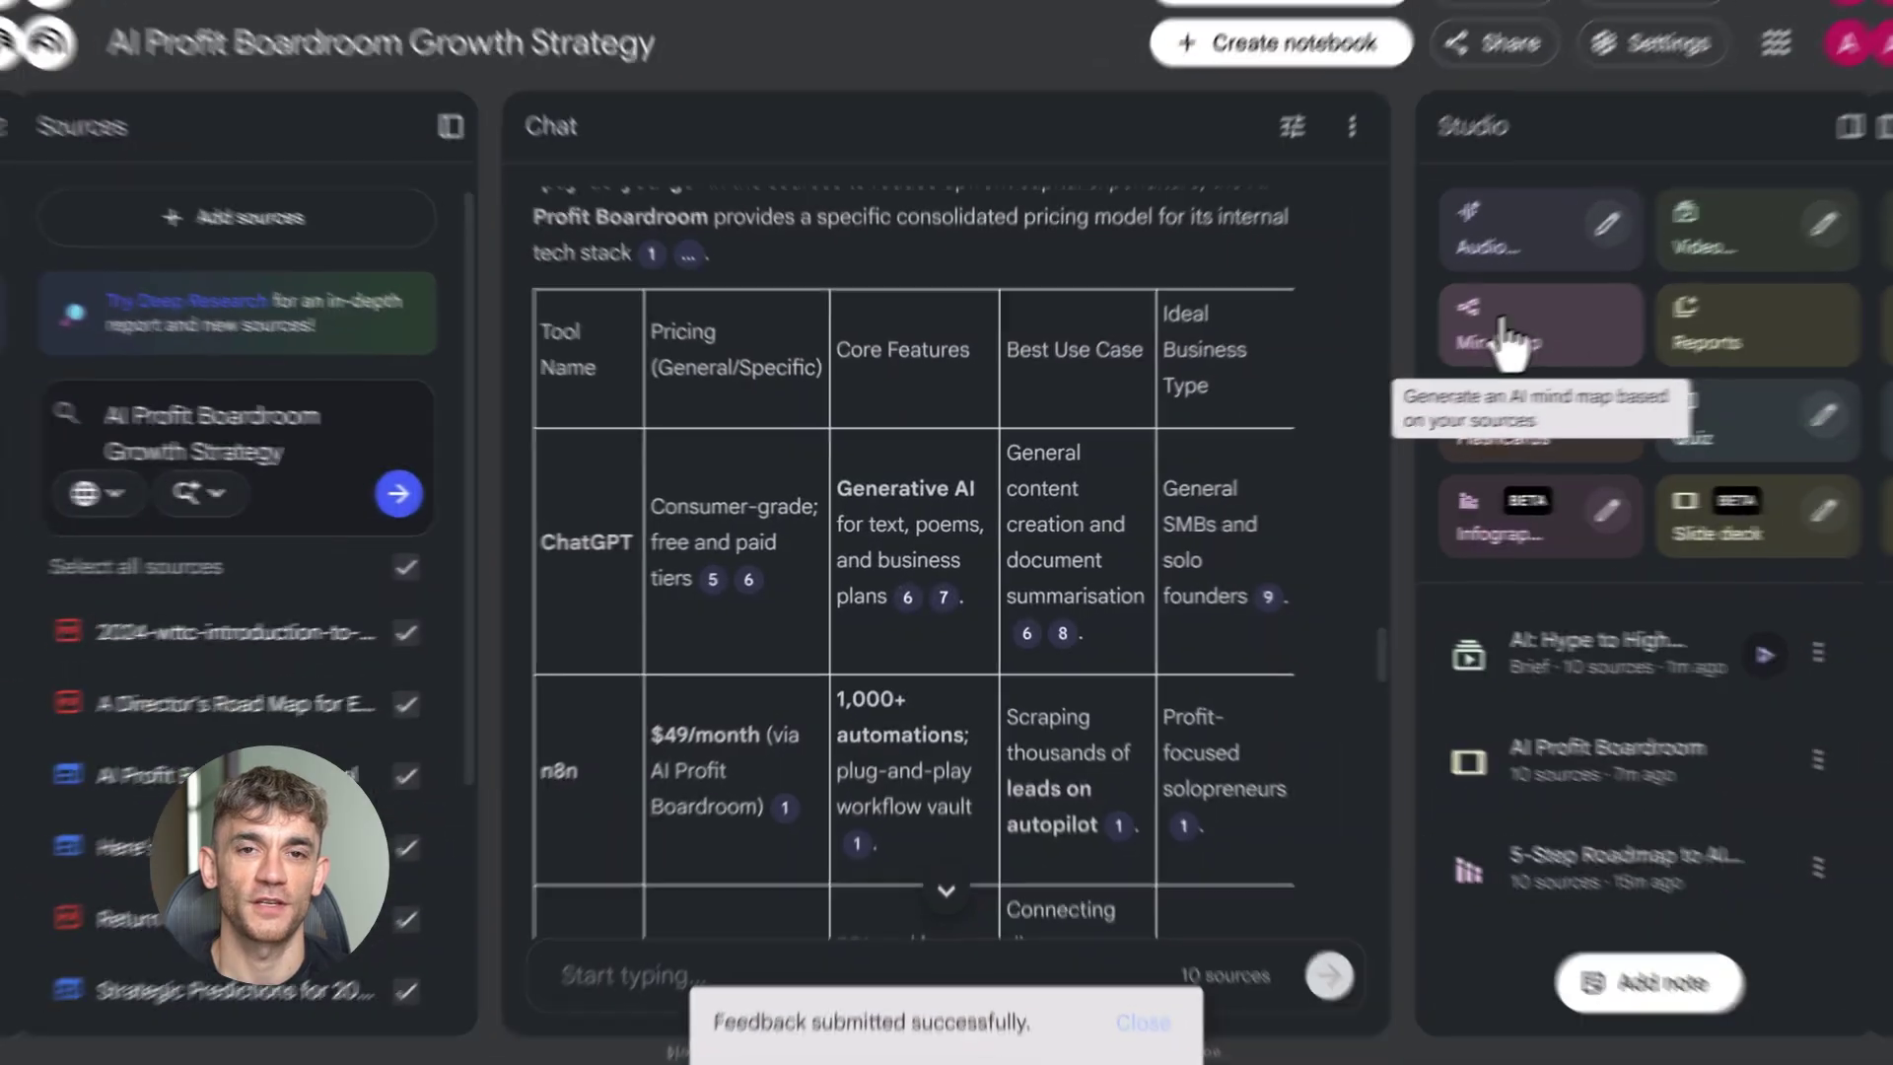
left_click(1504, 335)
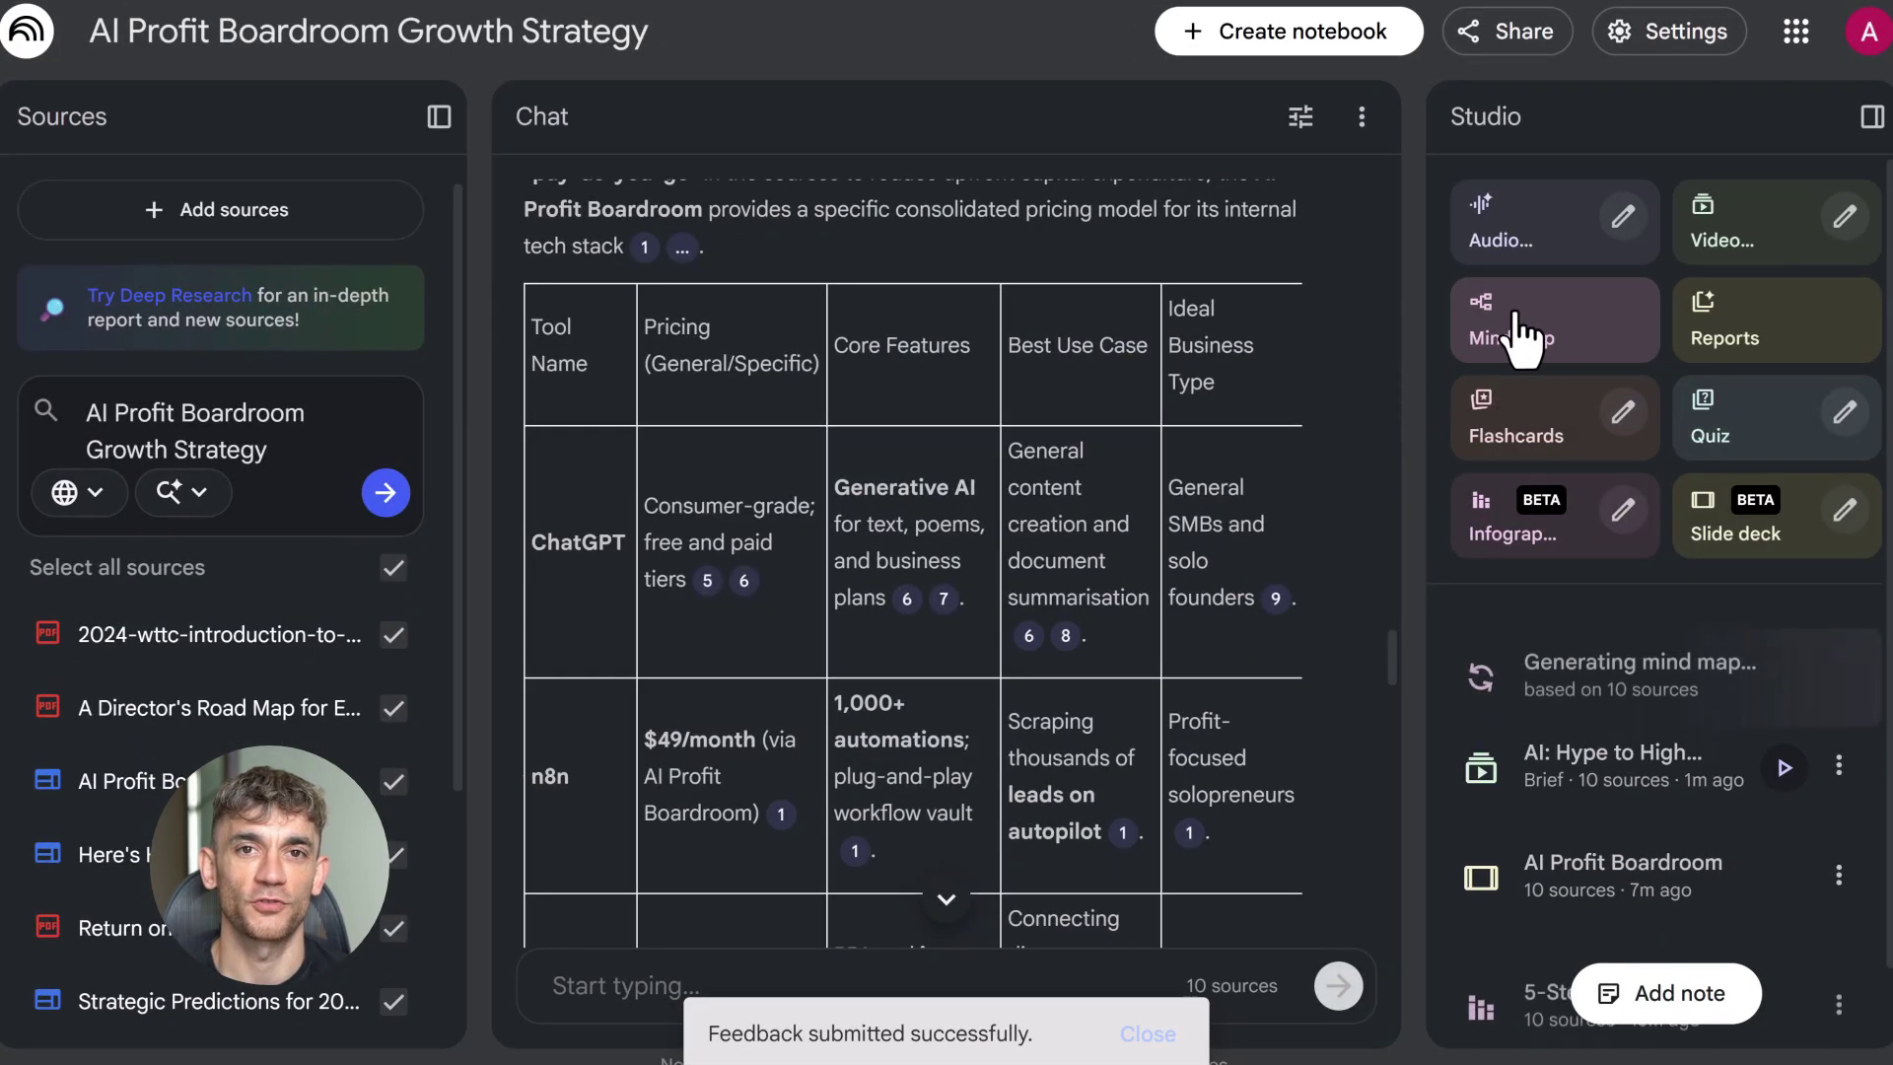
Generate flashcards and a quiz, and open the finished mind map
left_click(1519, 434)
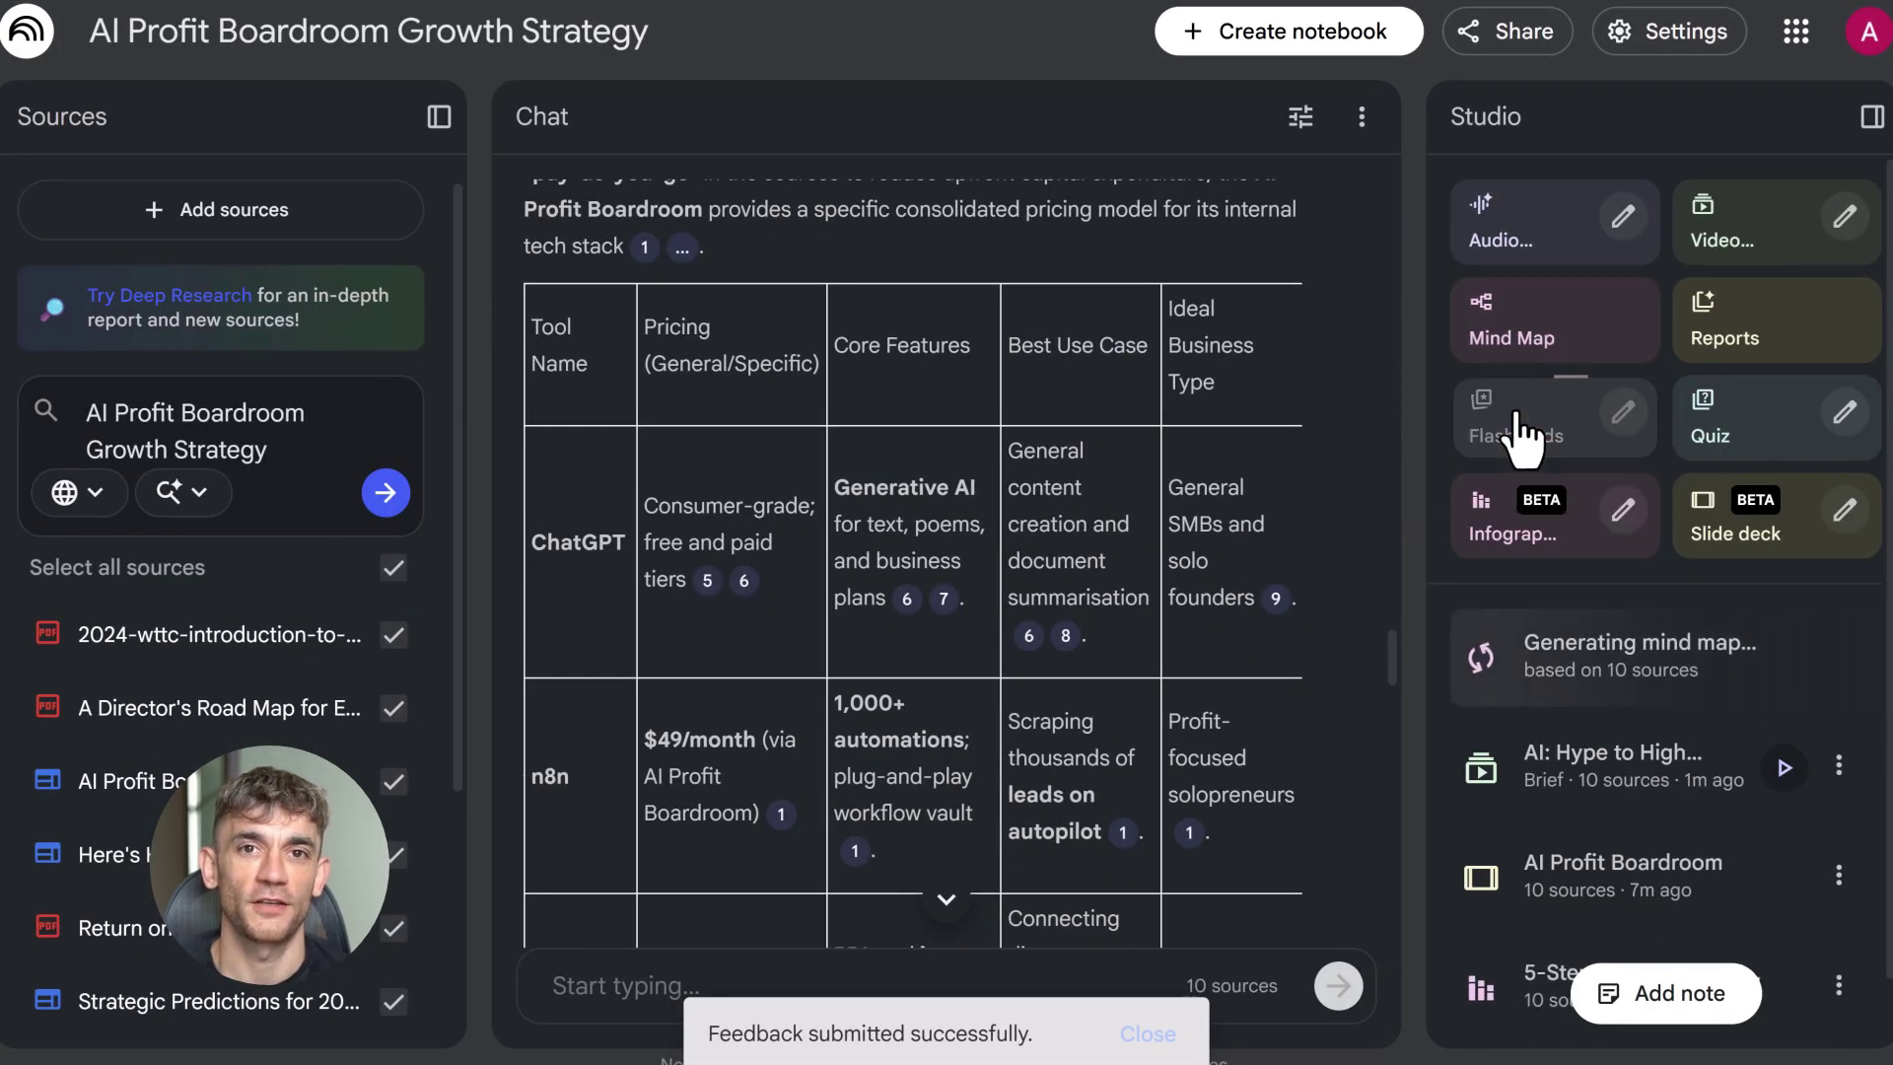
left_click(1713, 434)
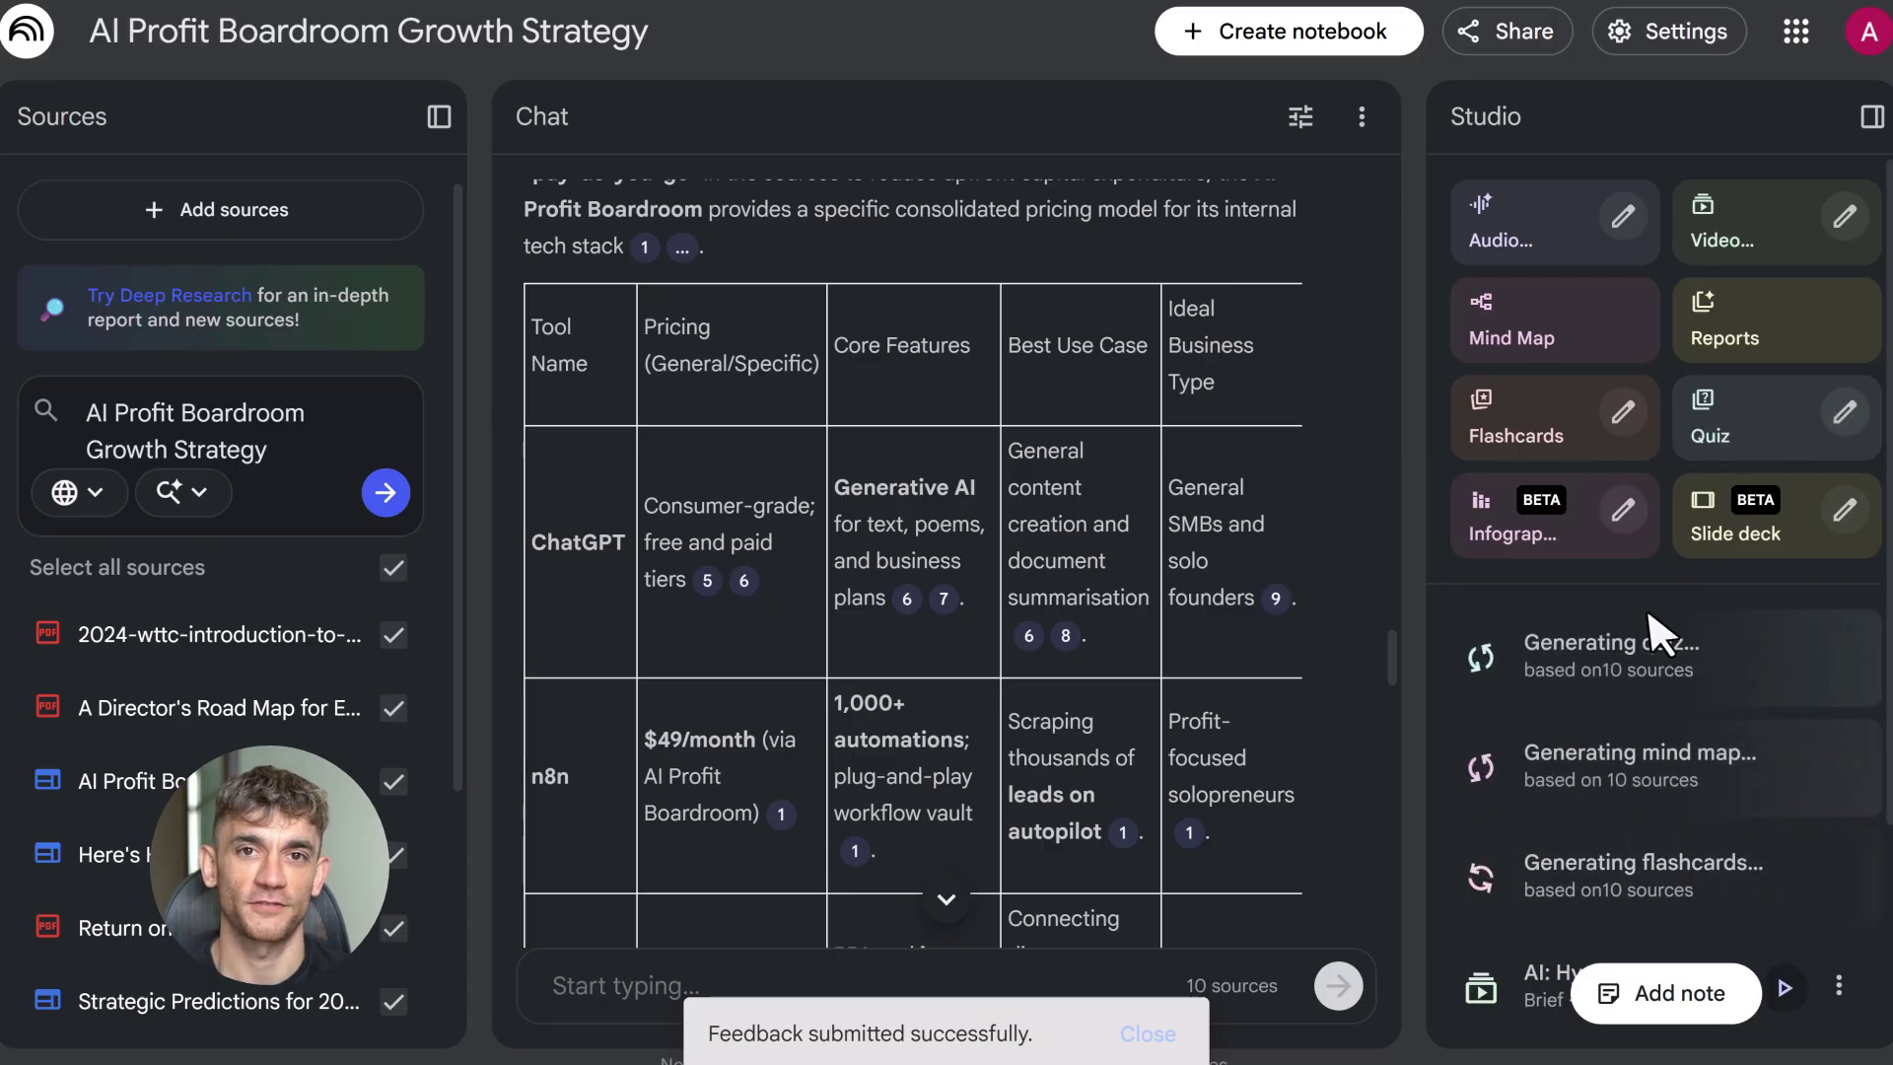
left_click(1524, 807)
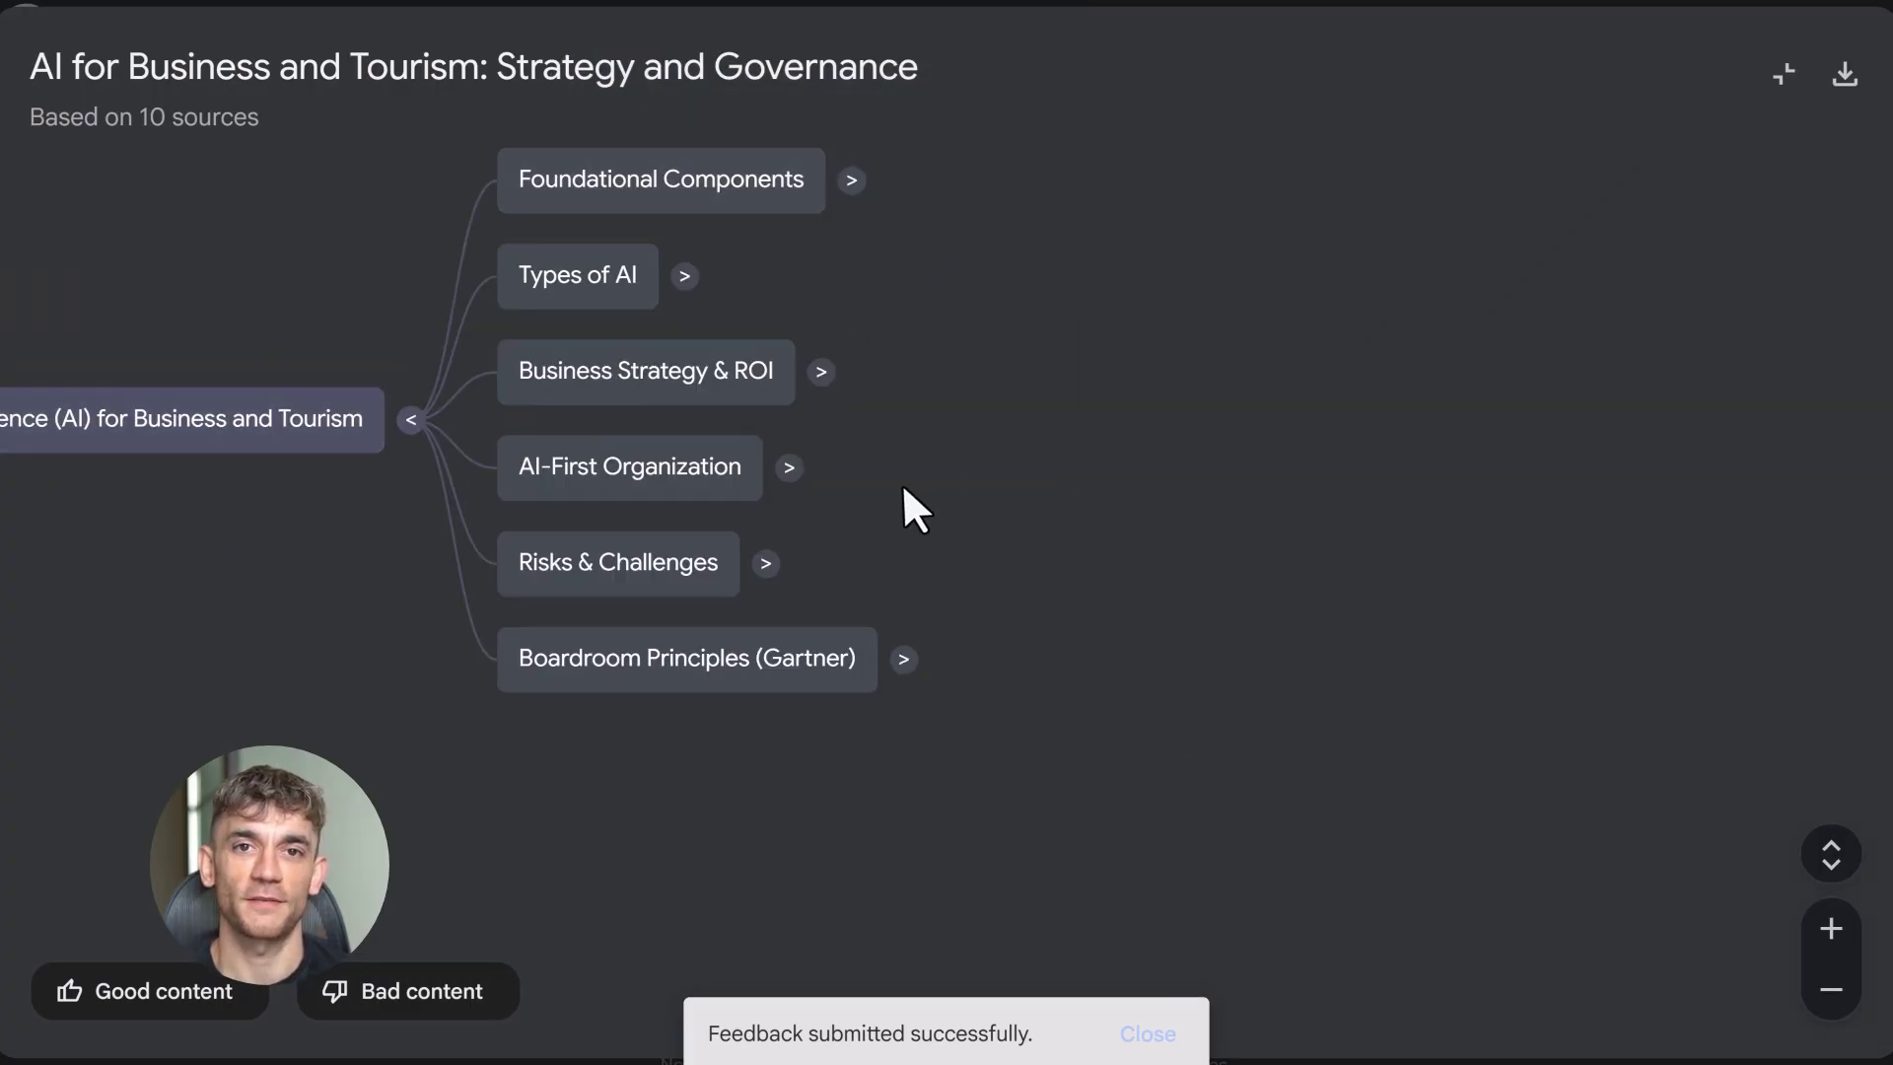
Expand the Foundational Components, Types of AI, AI-First Organization, Risks and Boardroom Principles branches, then collapse and exit fullscreen
left_click(852, 186)
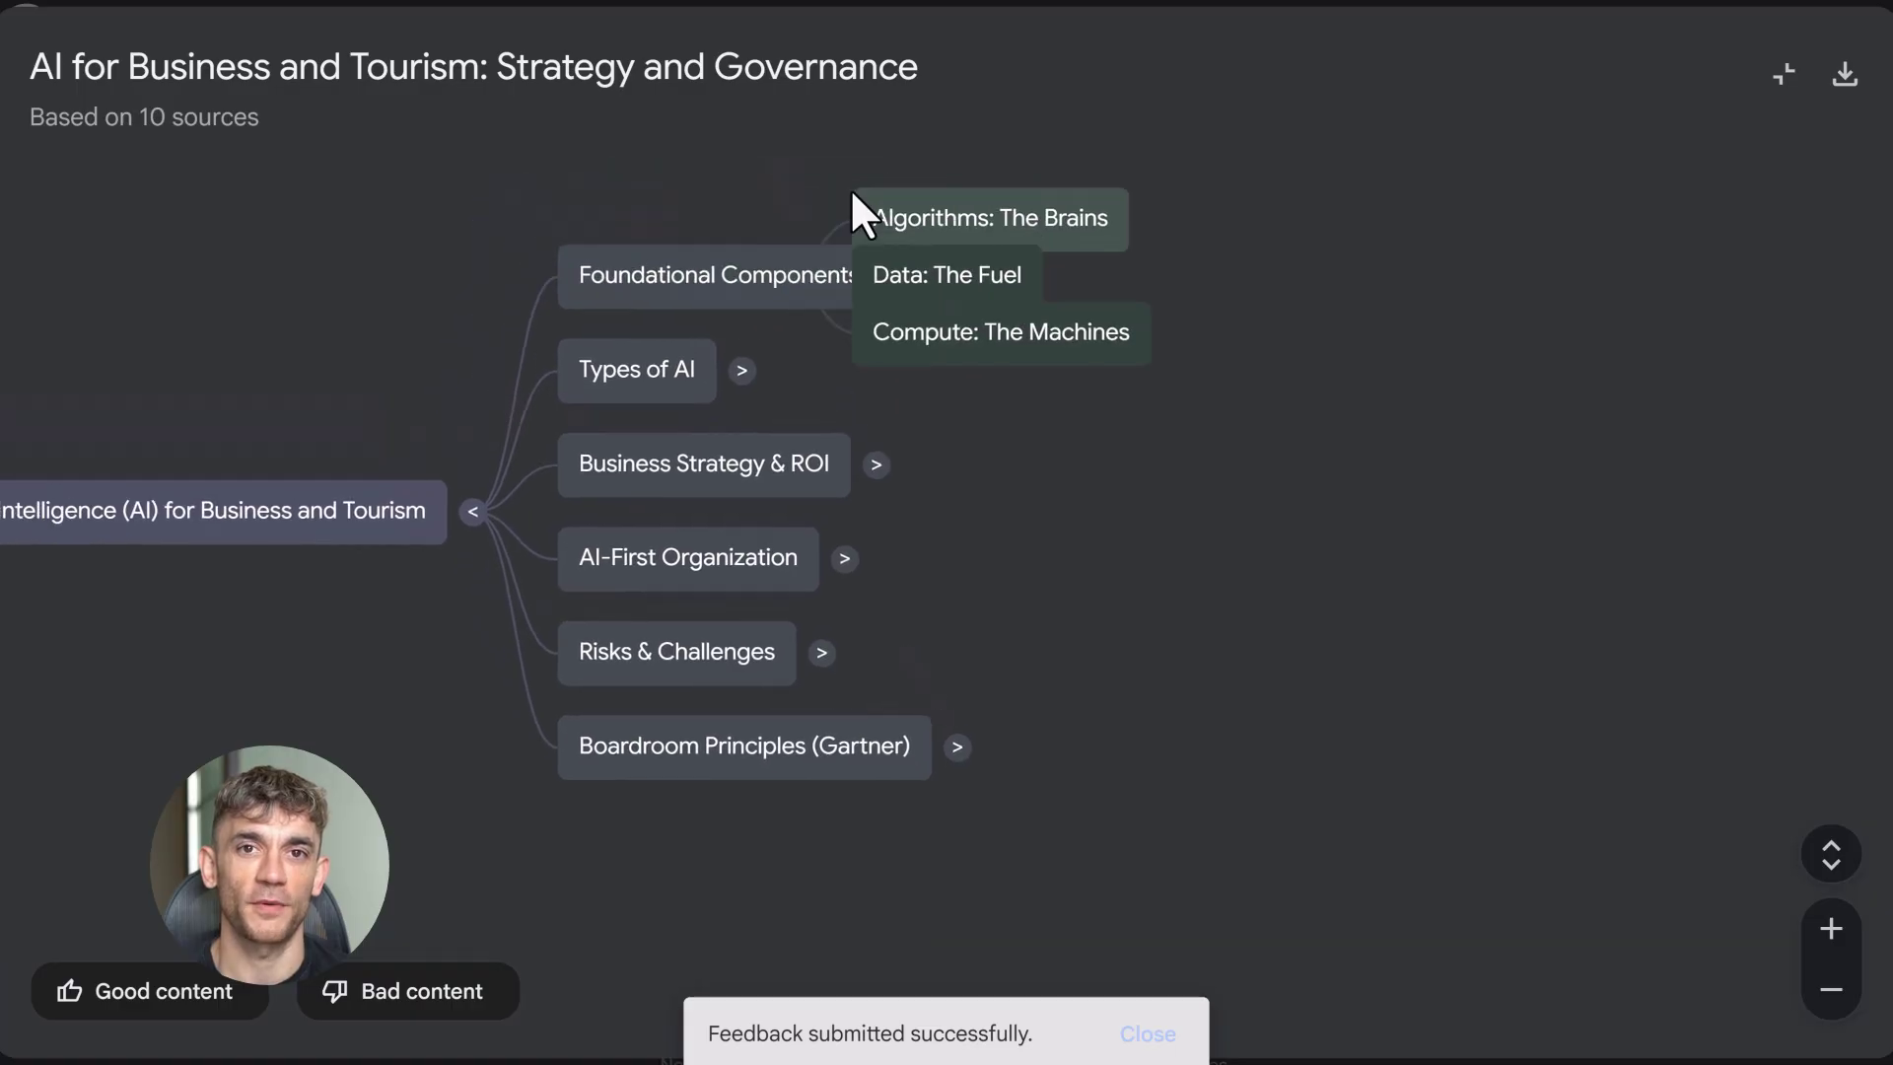
left_click(892, 628)
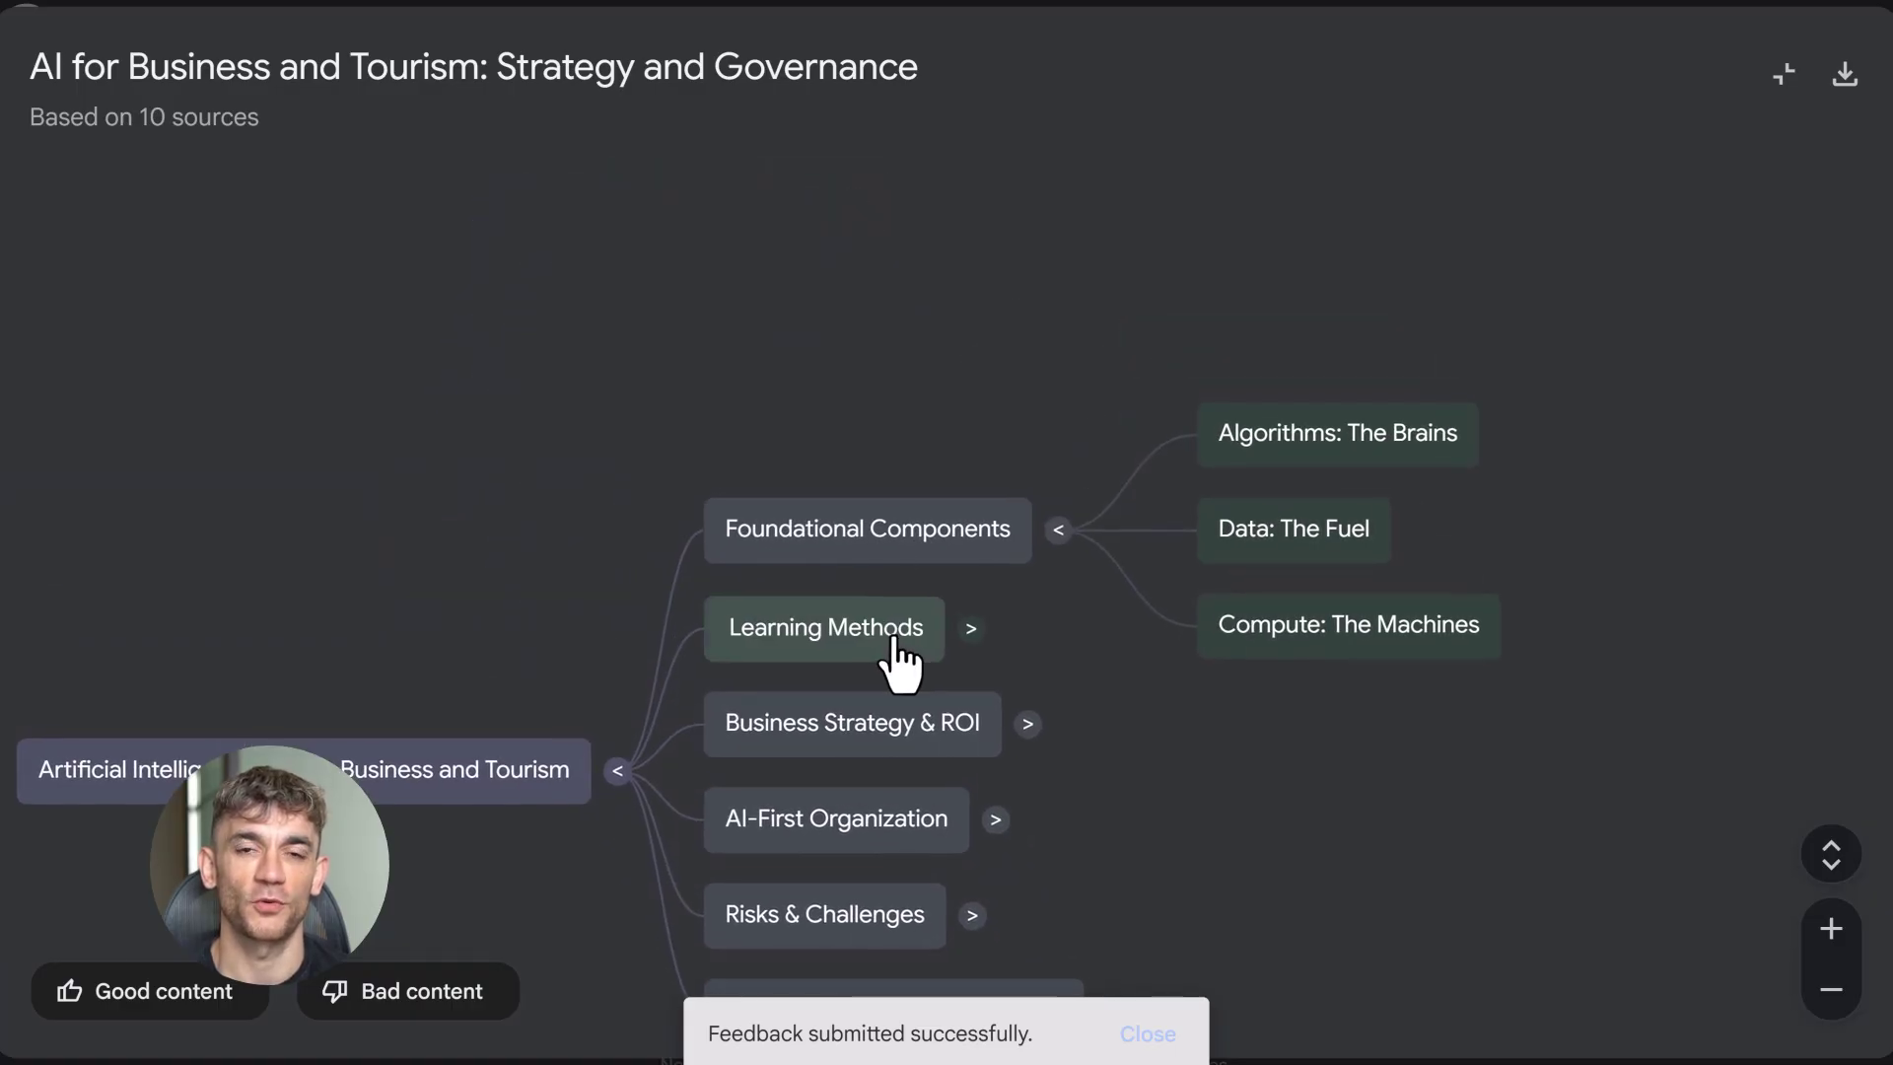
left_click(1093, 727)
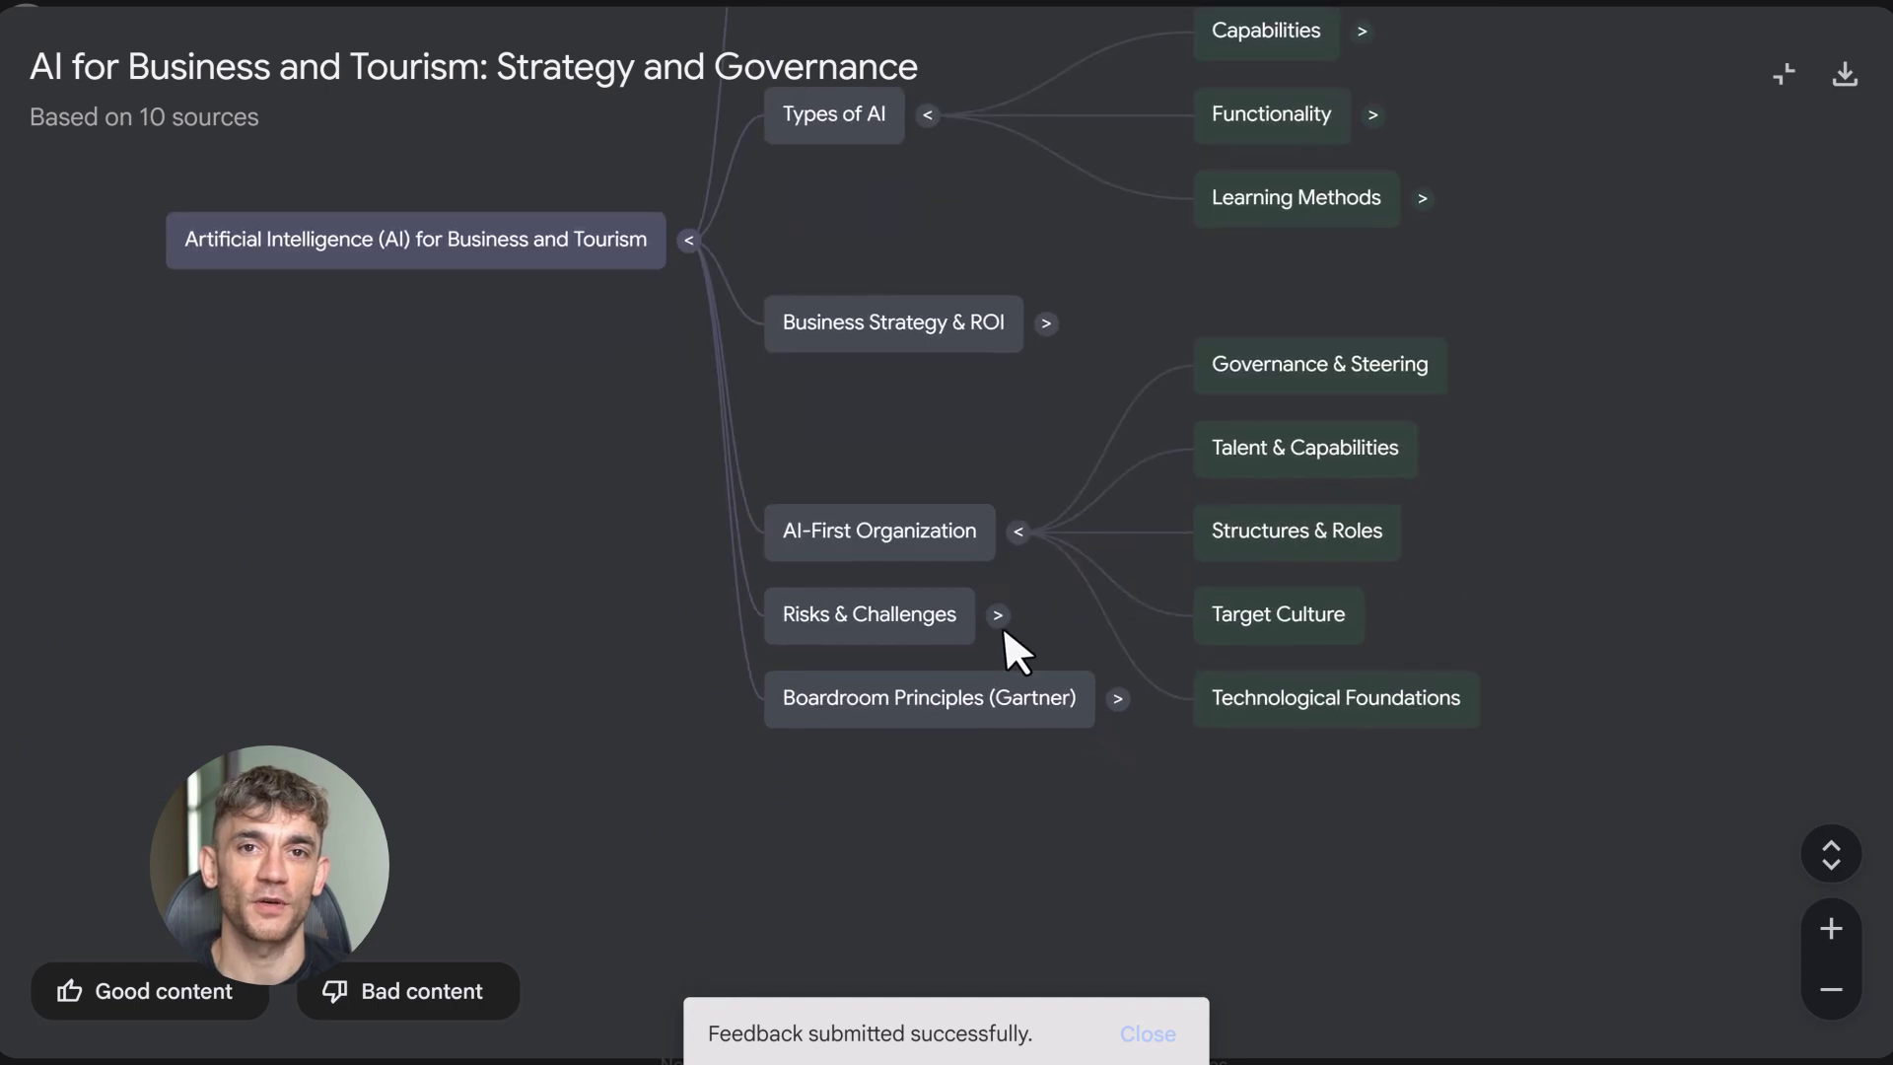
left_click(998, 615)
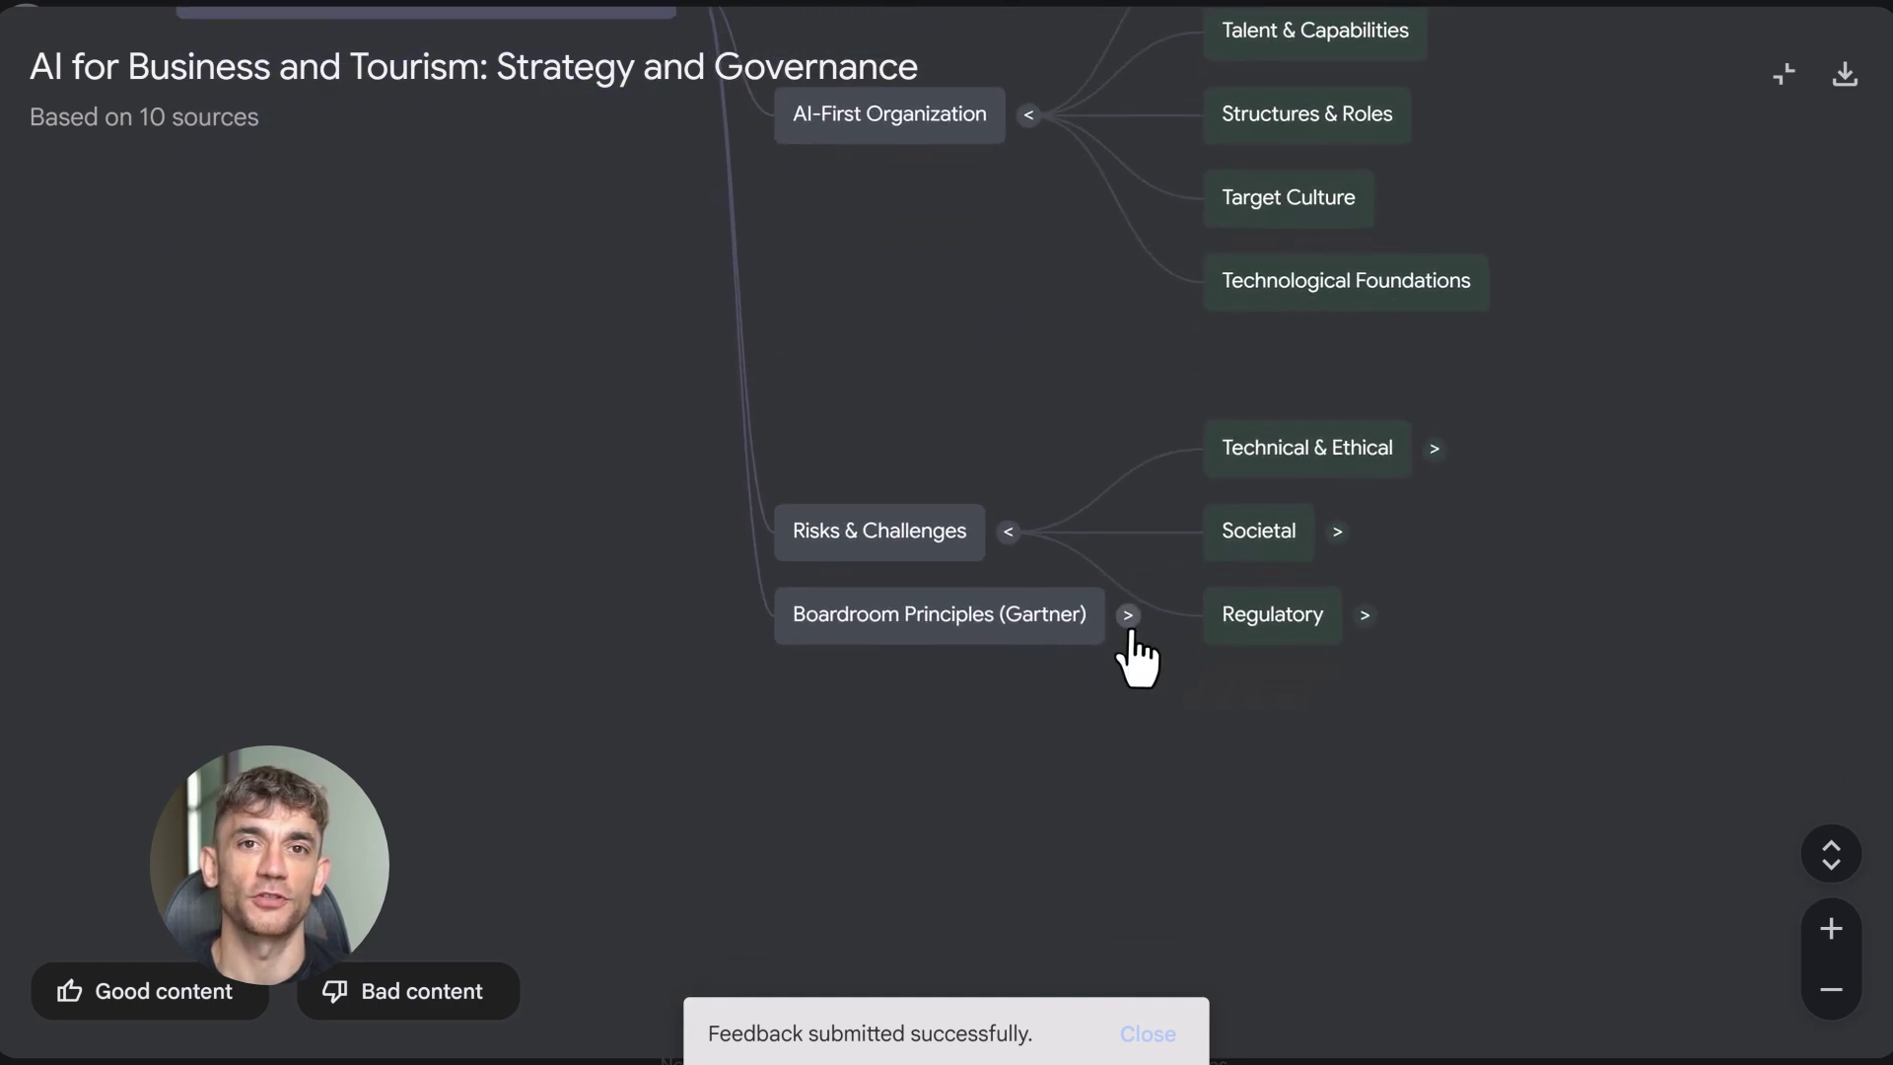
left_click(1126, 621)
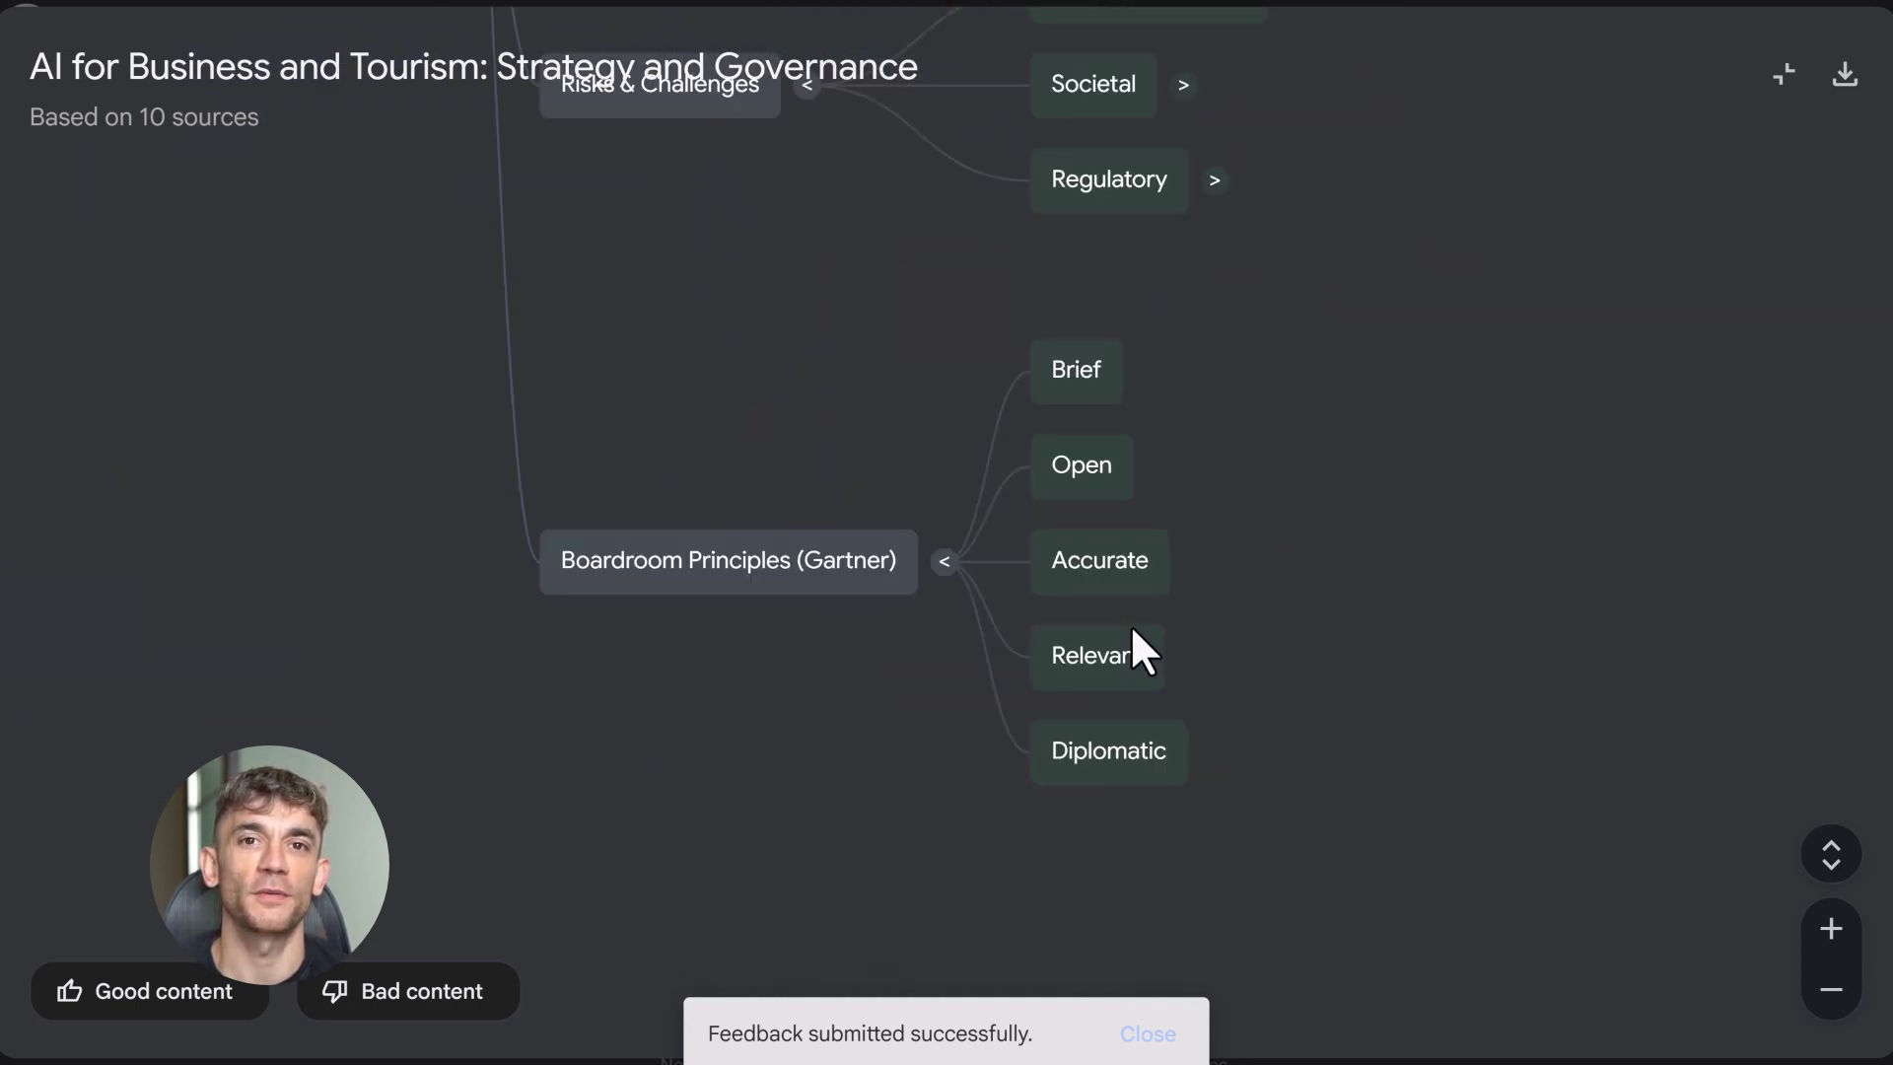
left_click(1832, 856)
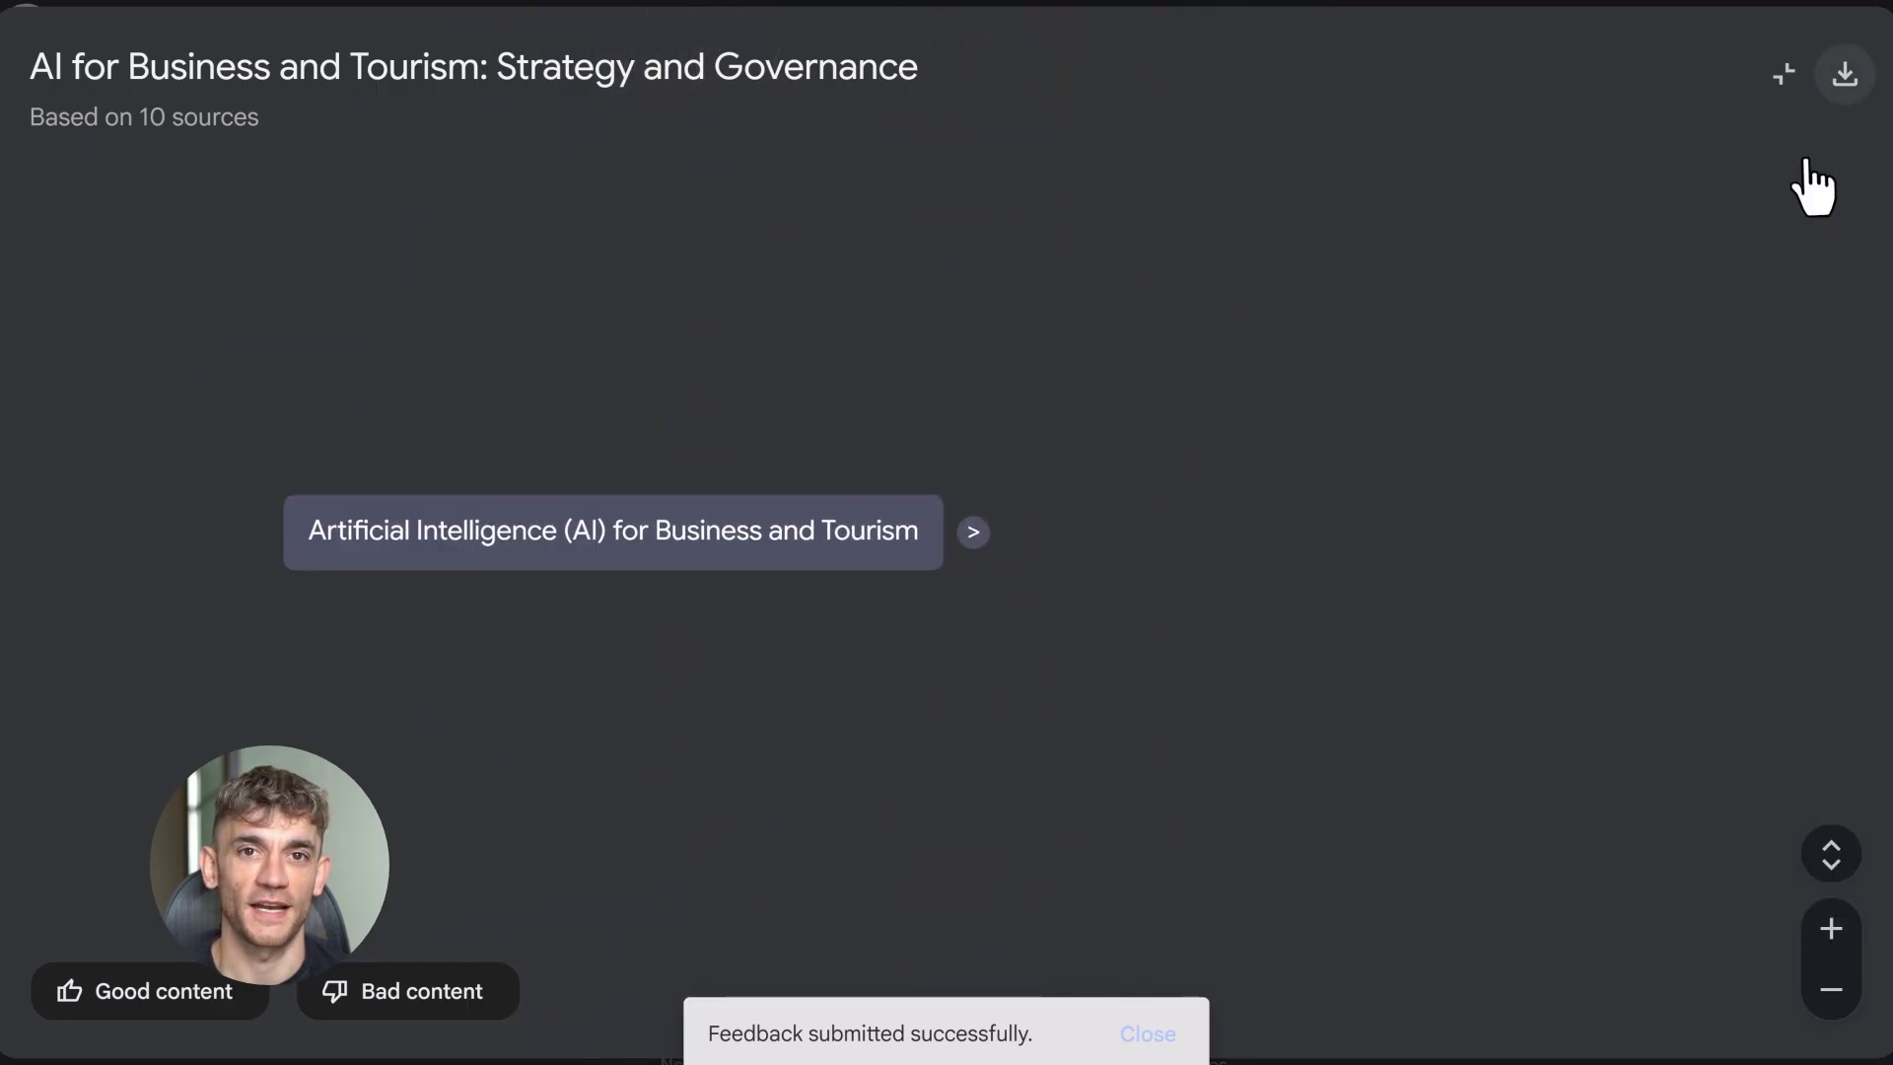
left_click(1802, 89)
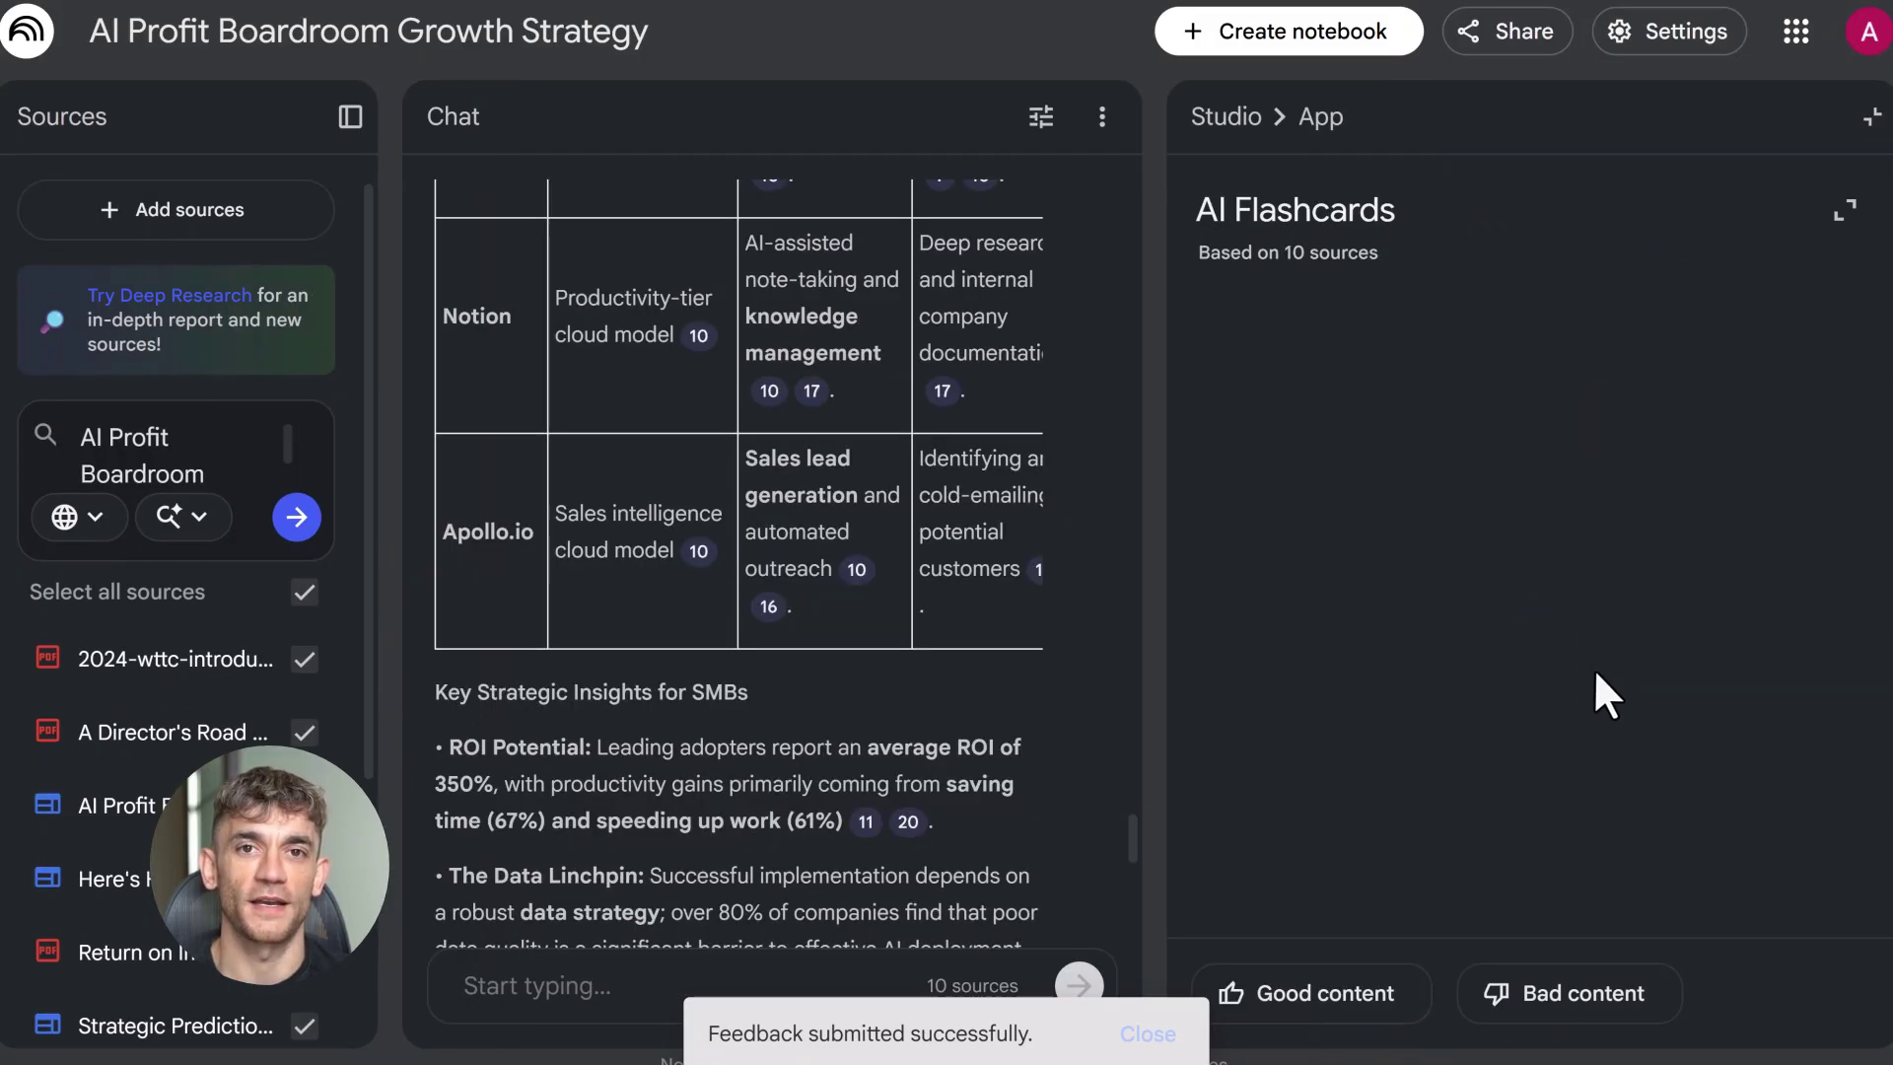
Page through the 72-card flashcard deck to card 13, partly in full screen, then close it
left_click(1679, 872)
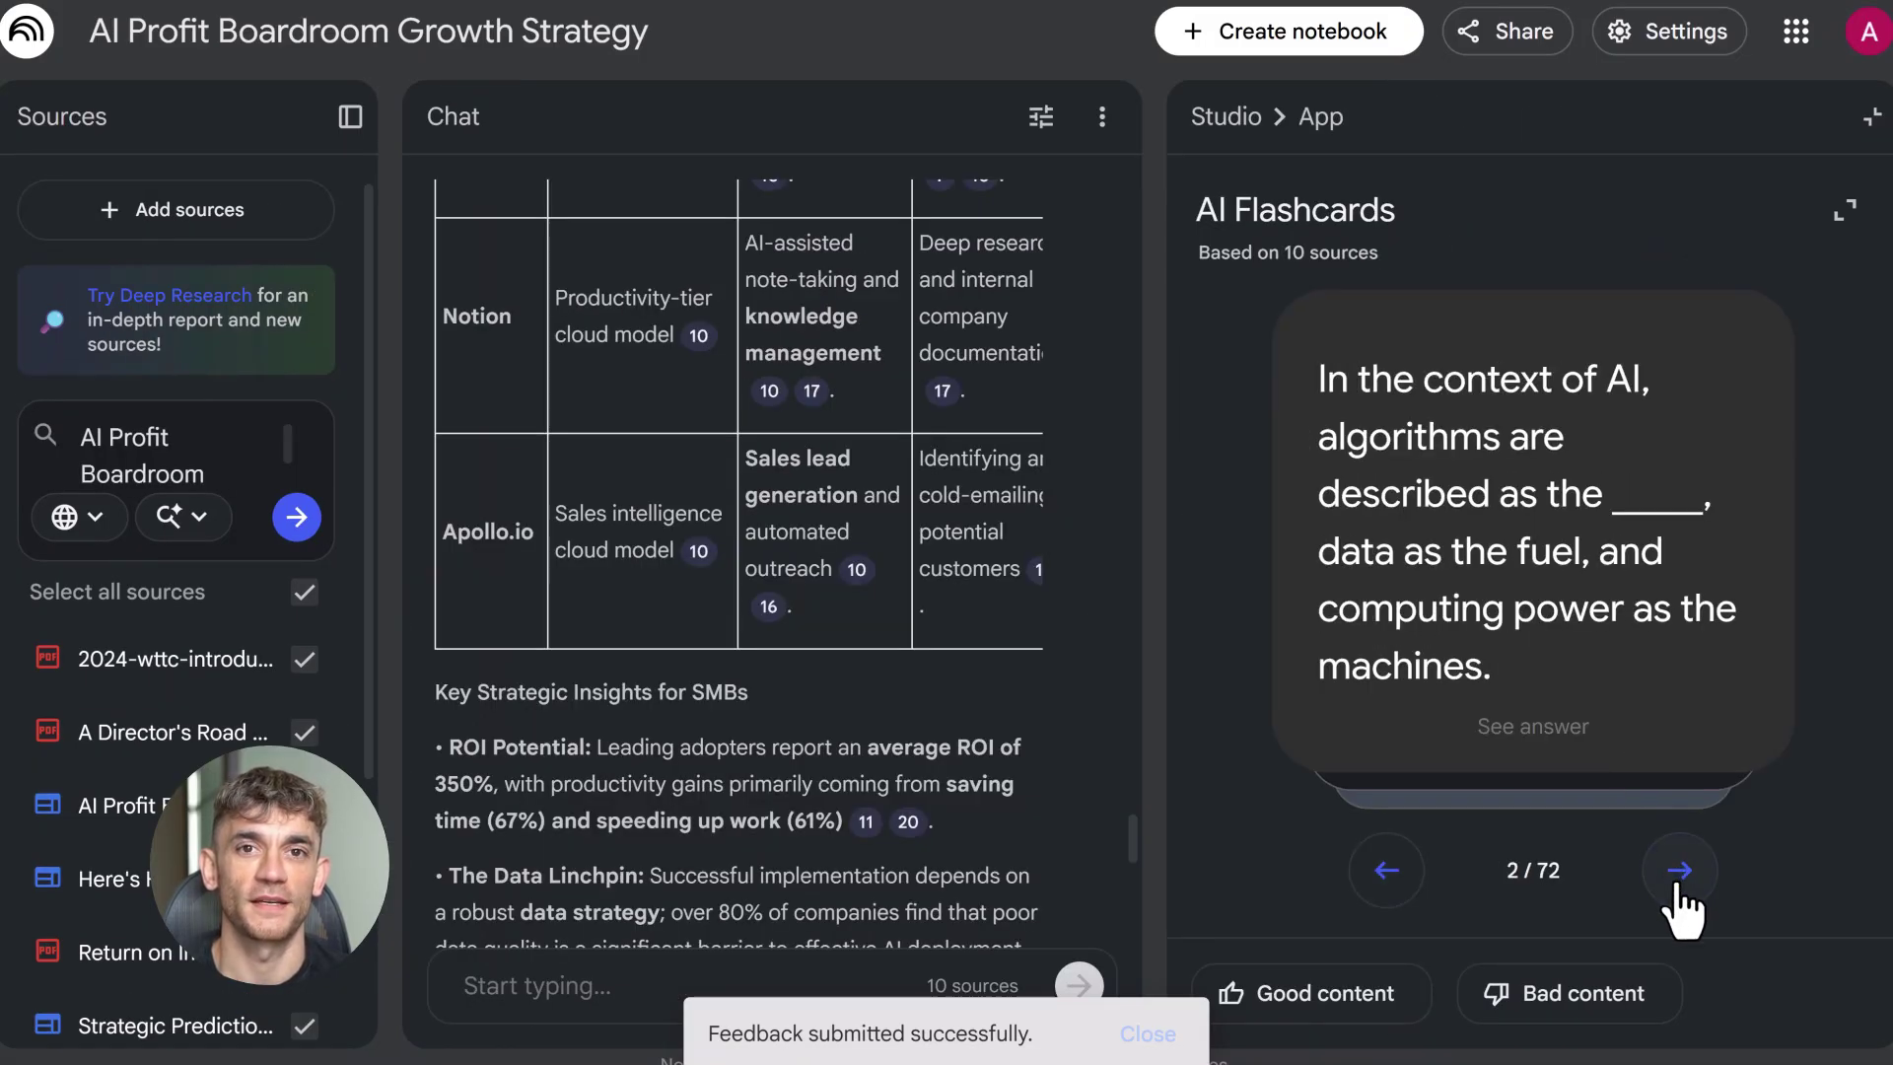
left_click(1678, 879)
left_click(1680, 873)
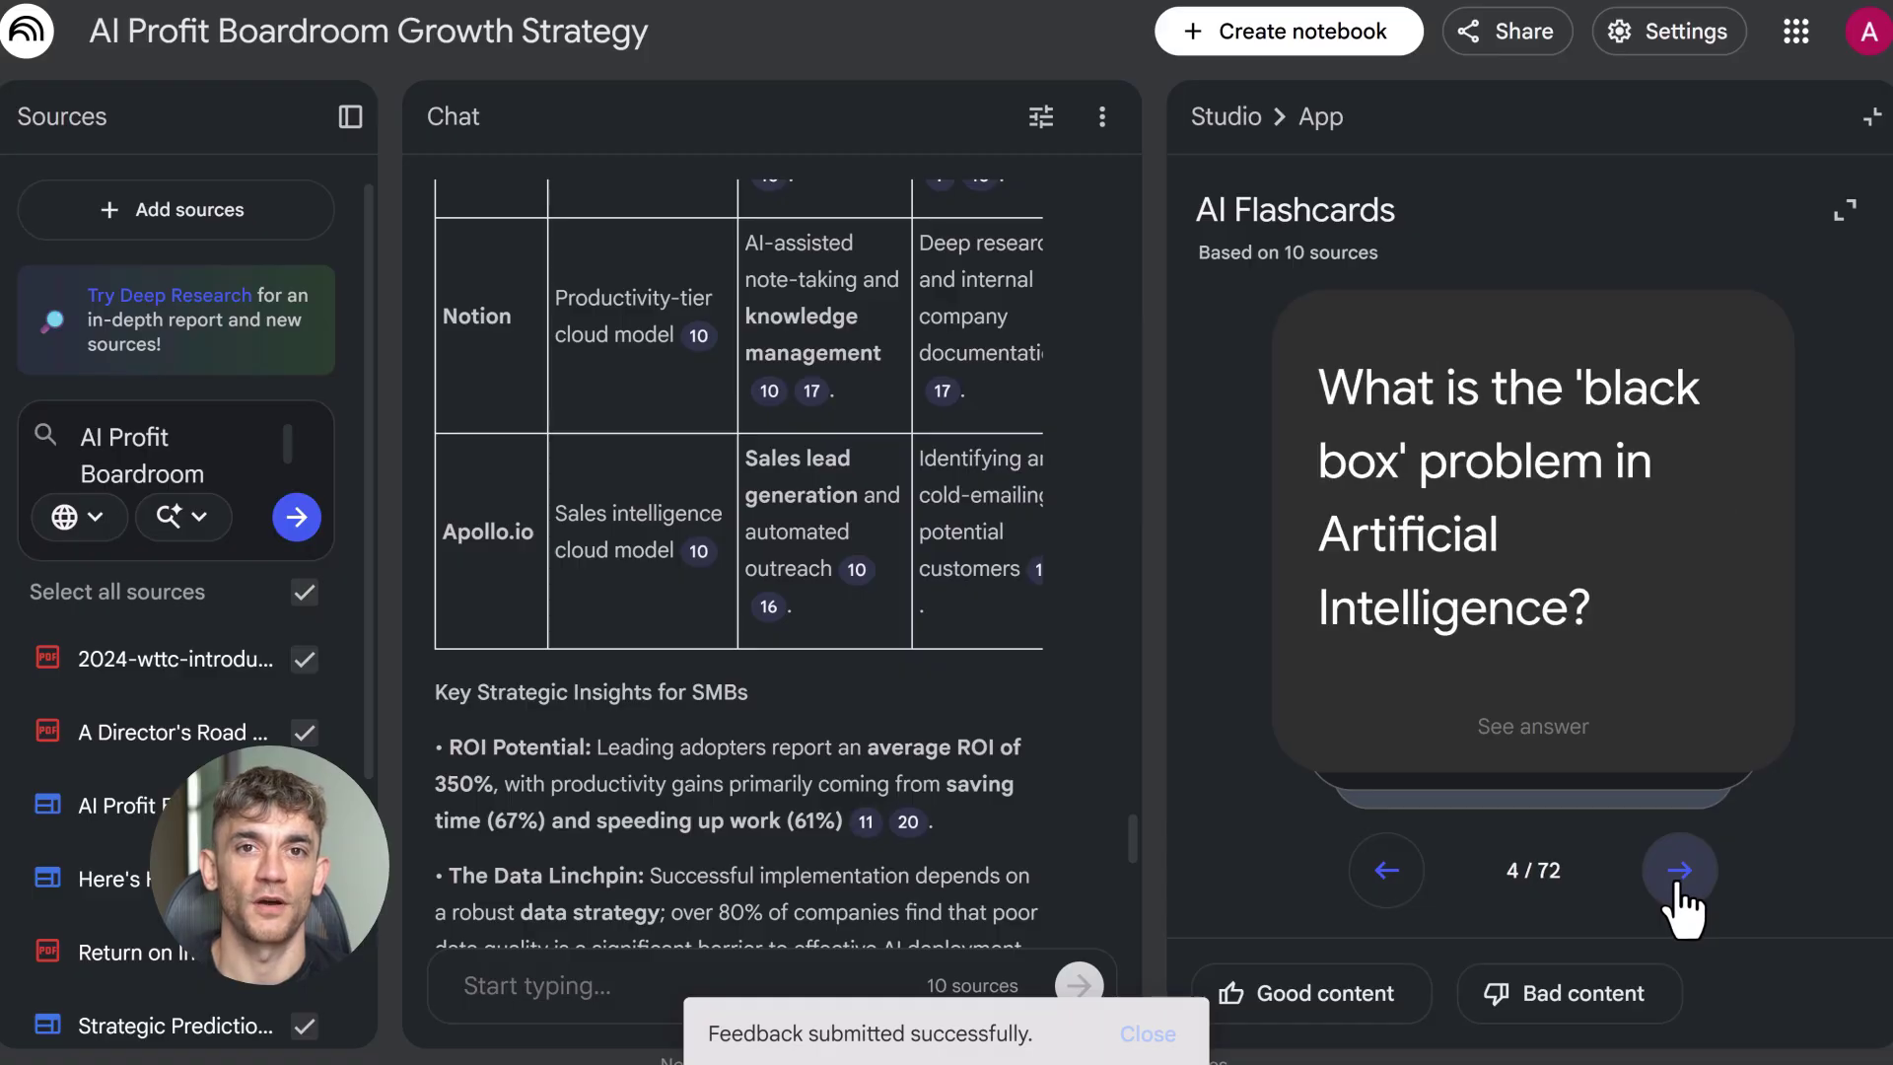
left_click(1679, 873)
left_click(1679, 872)
left_click(1679, 872)
left_click(1680, 872)
left_click(1680, 873)
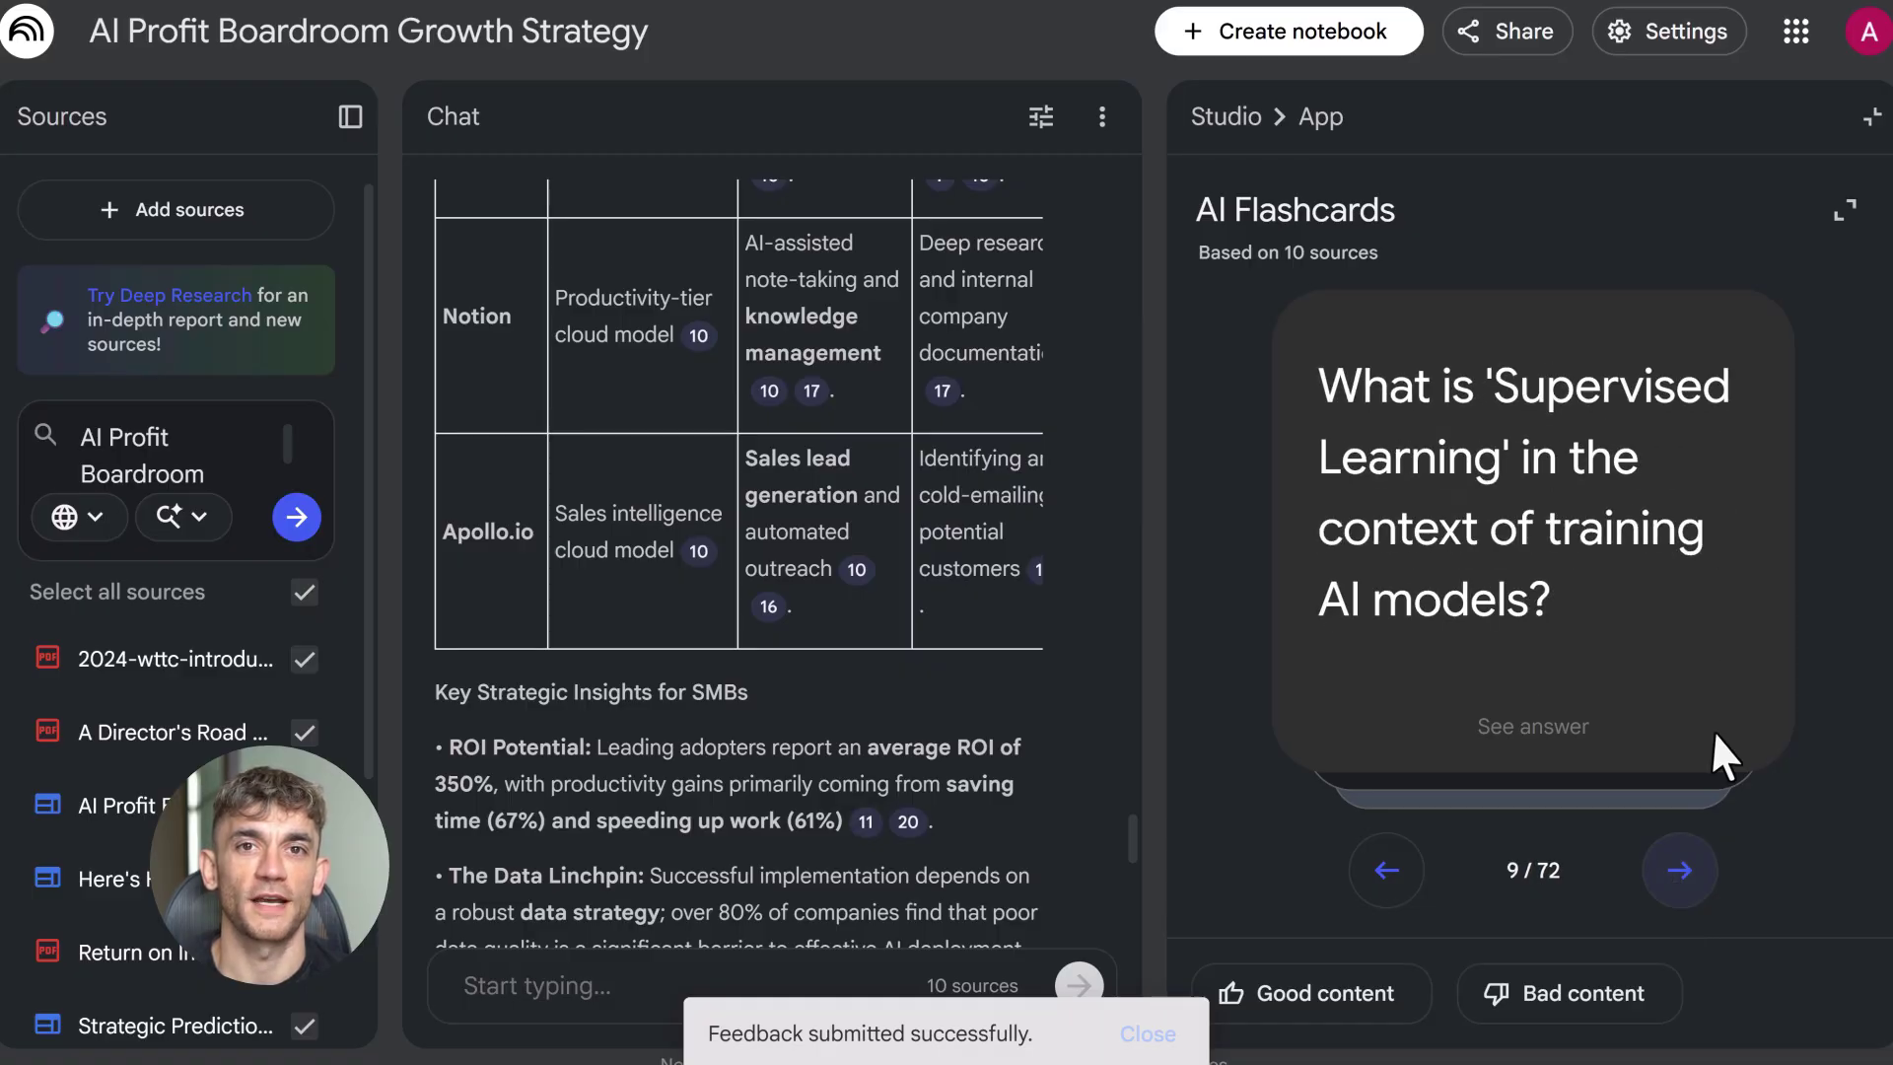
left_click(1849, 212)
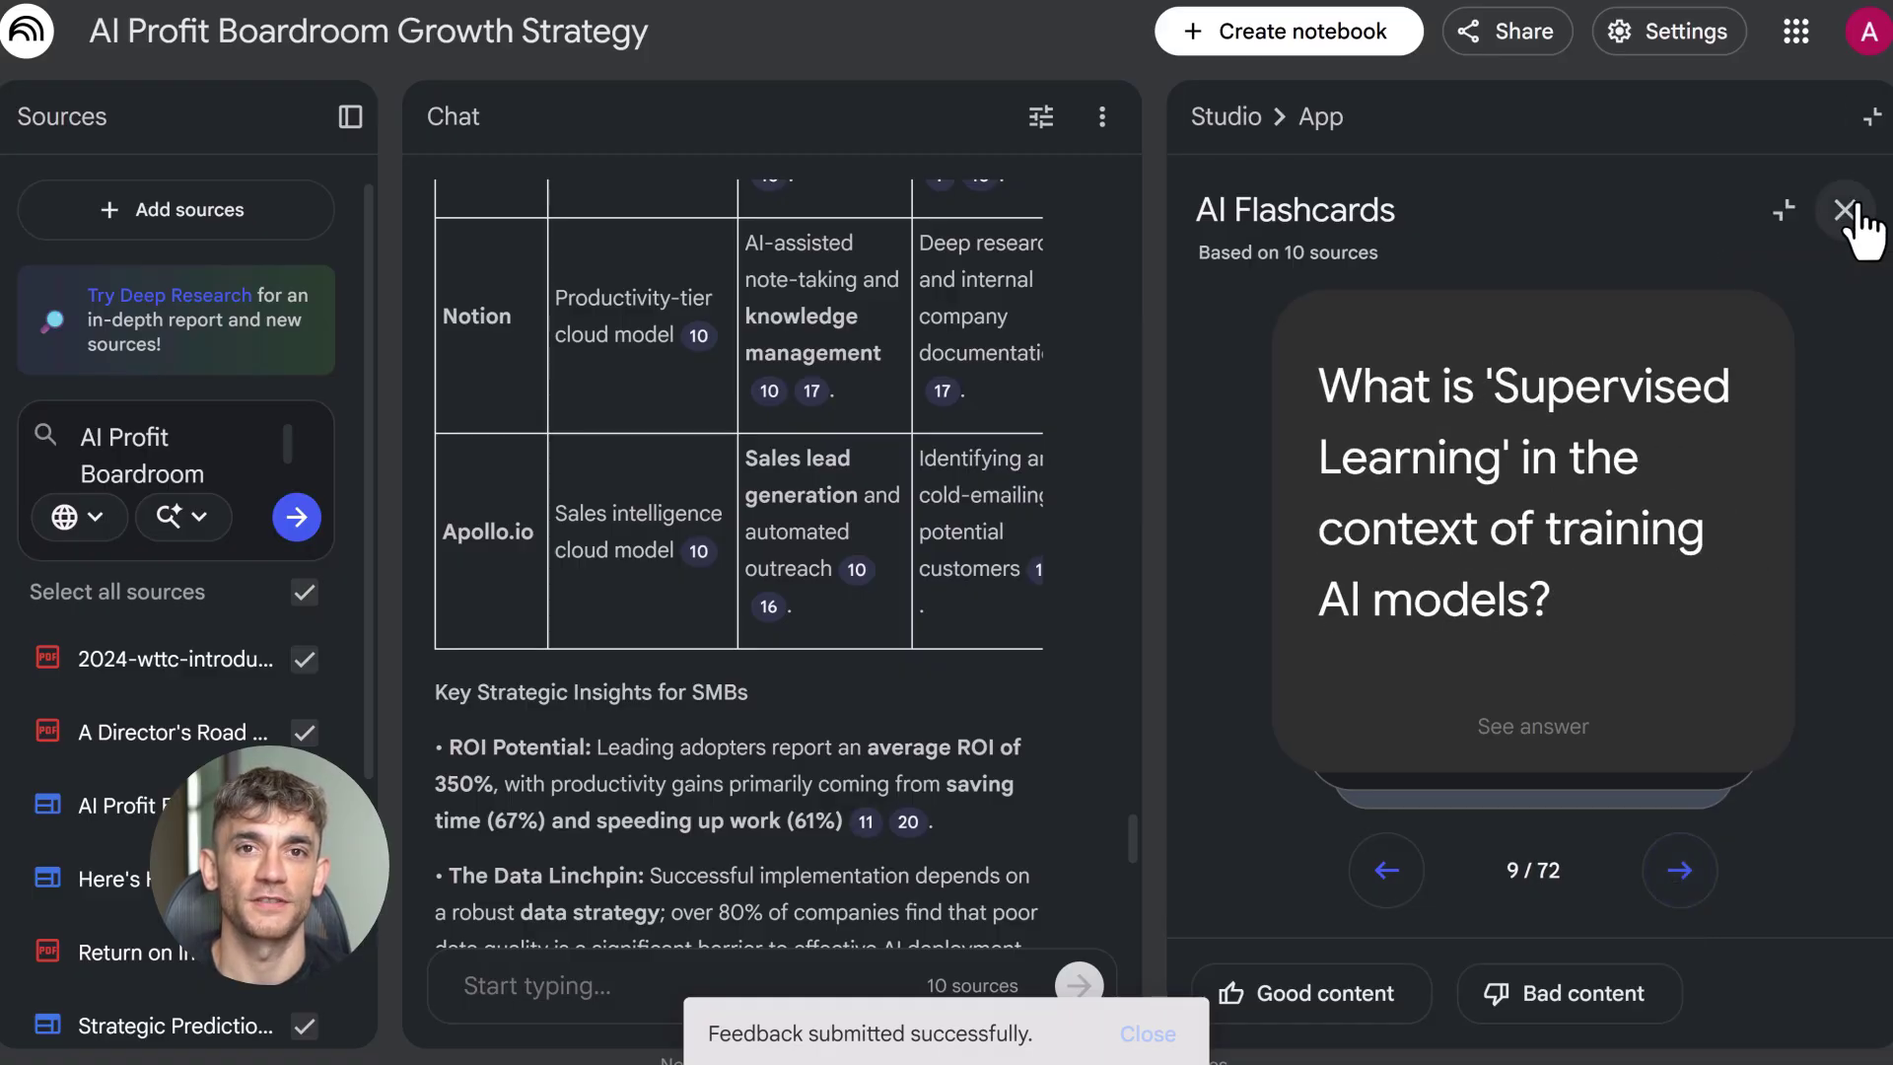
left_click(1300, 477)
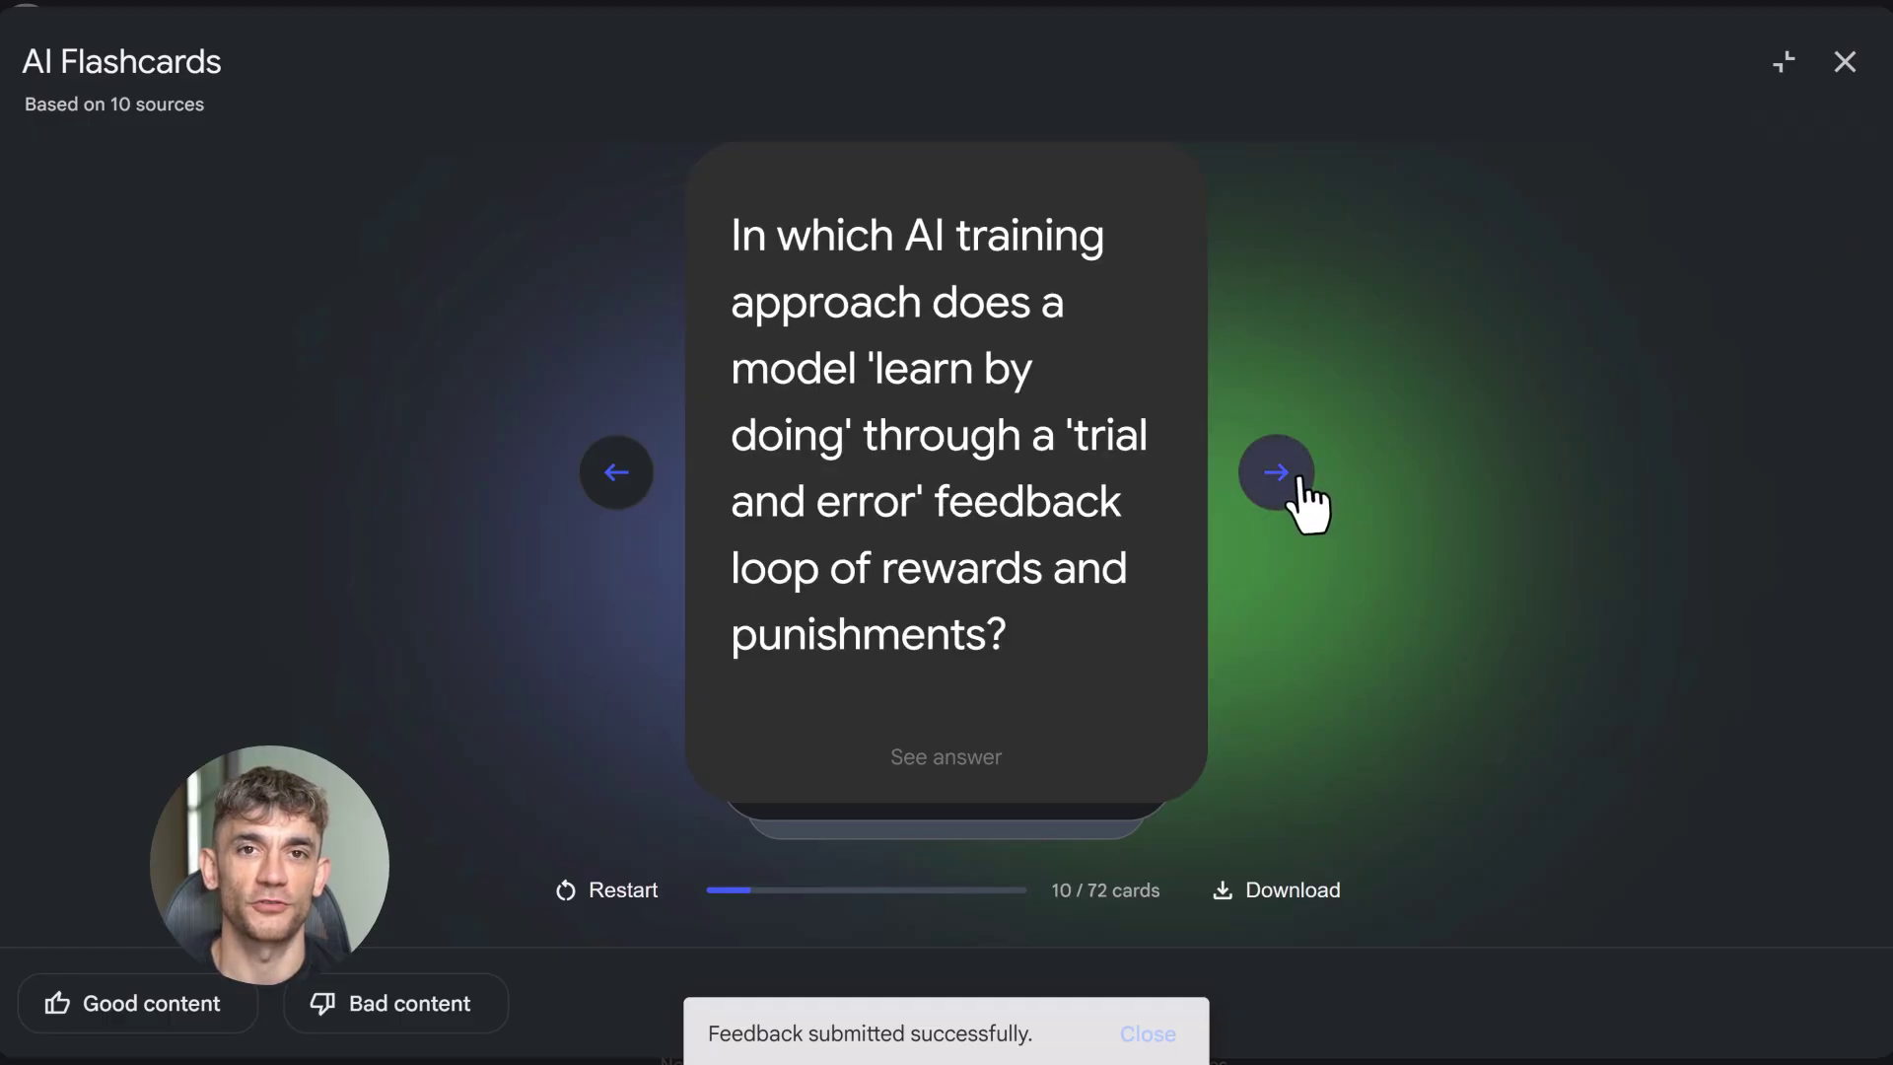
left_click(1299, 477)
left_click(1300, 477)
left_click(1300, 477)
left_click(1844, 61)
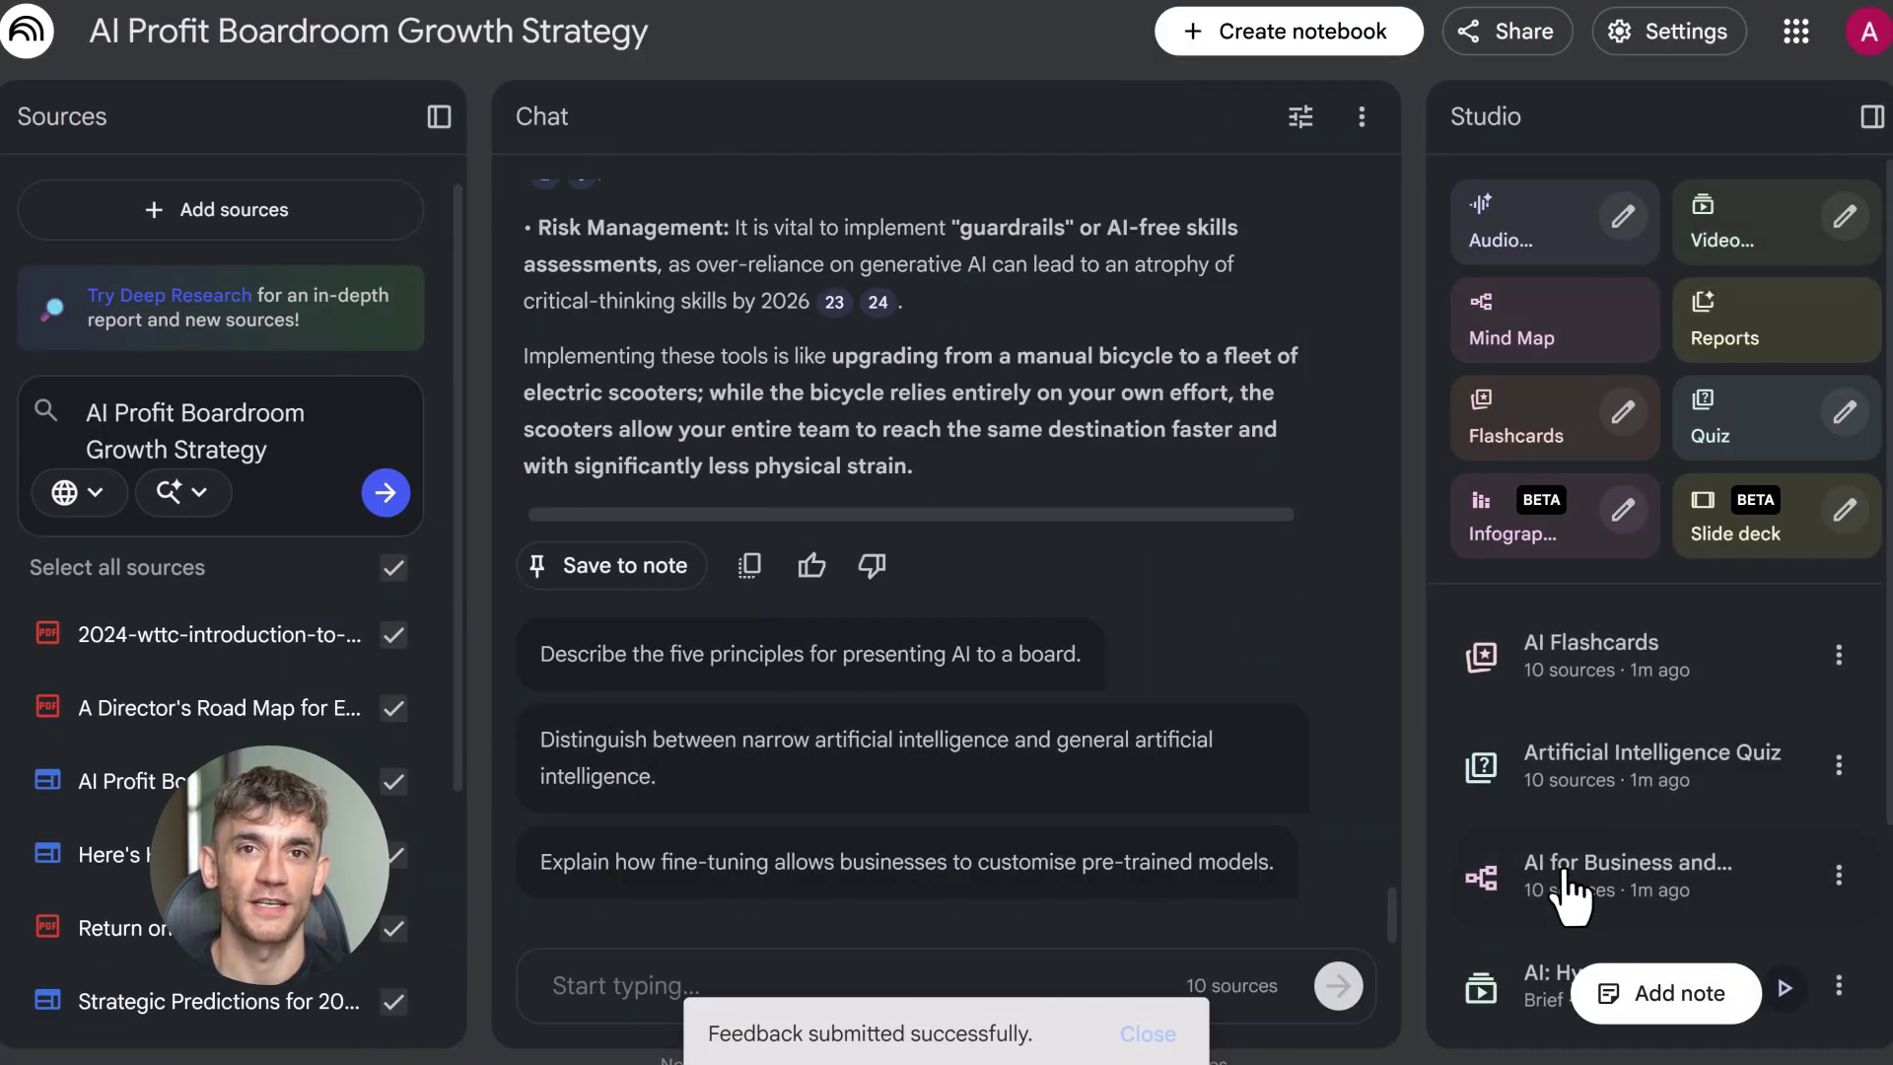
Open the Artificial Intelligence Quiz and reveal the hint for question 1
left_click(1587, 779)
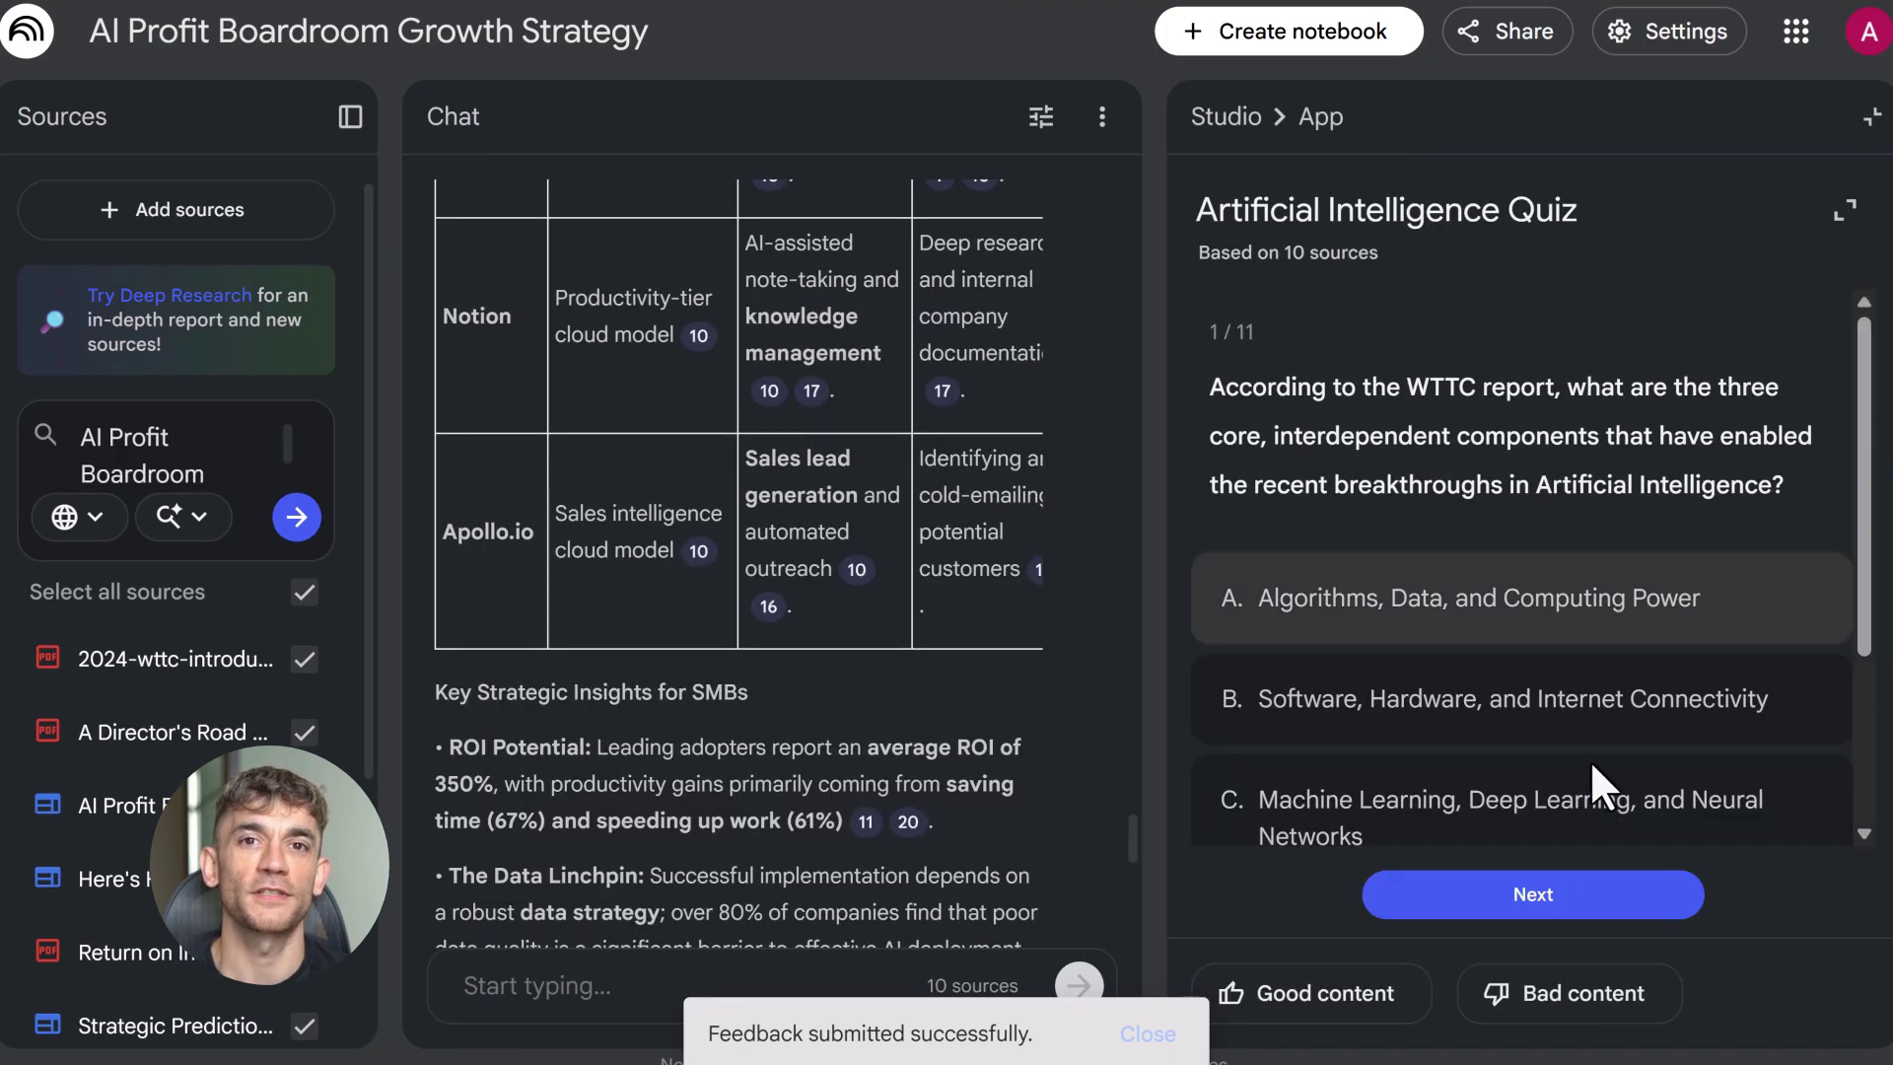
scroll(1808, 532, "down", 3)
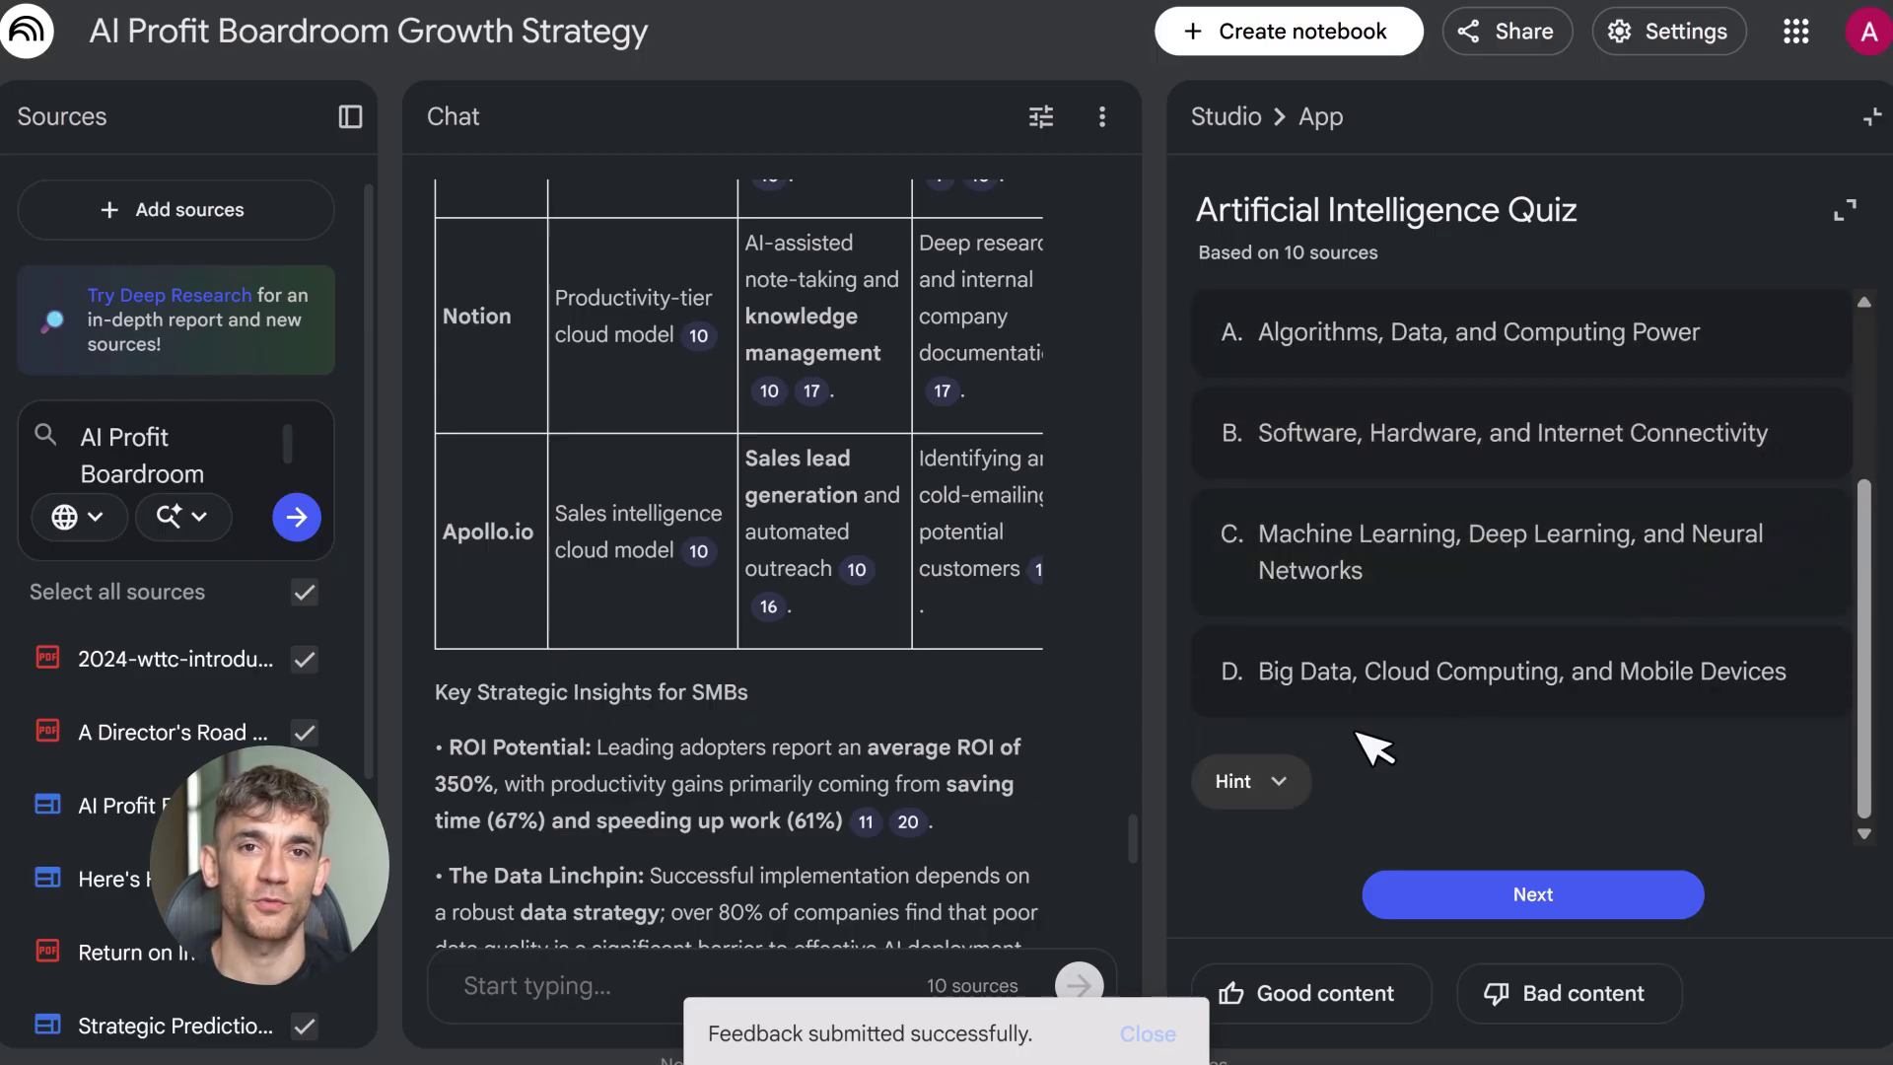
left_click(1269, 784)
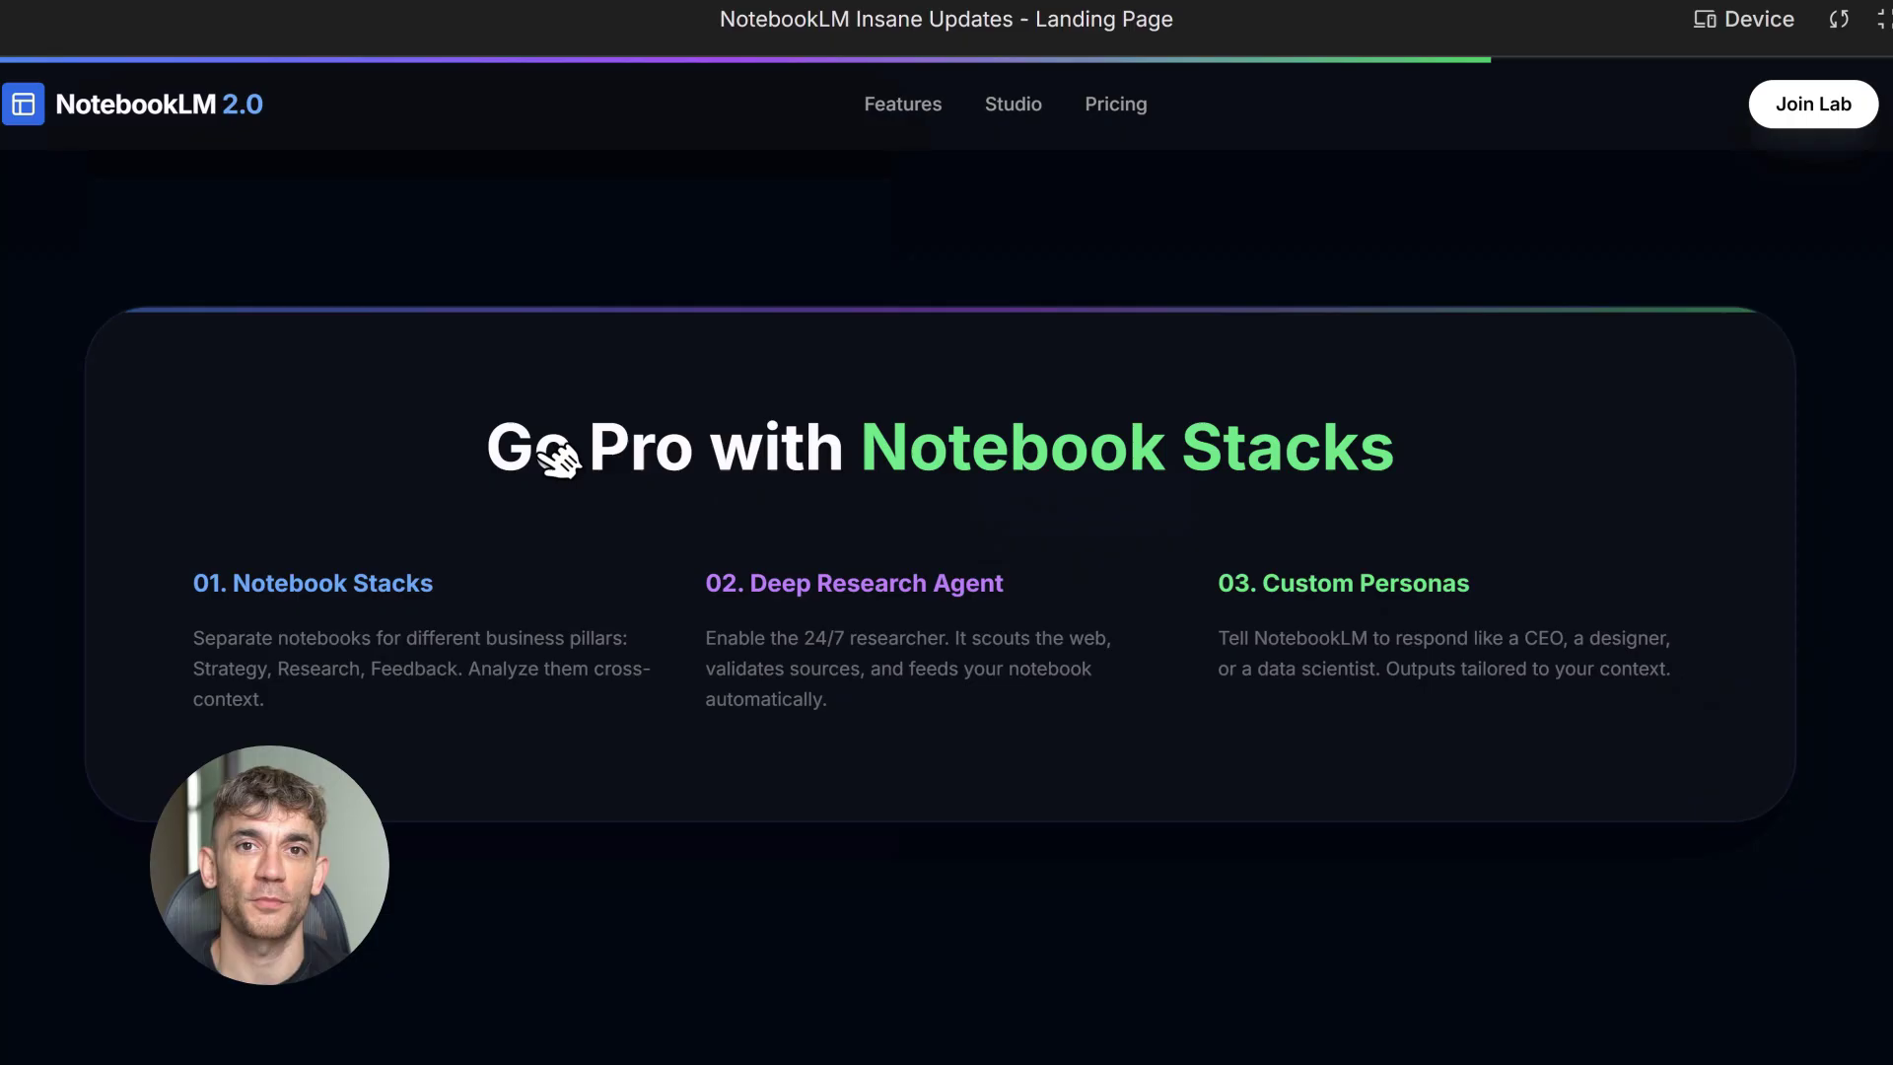
left_click_drag(488, 449, 1420, 490)
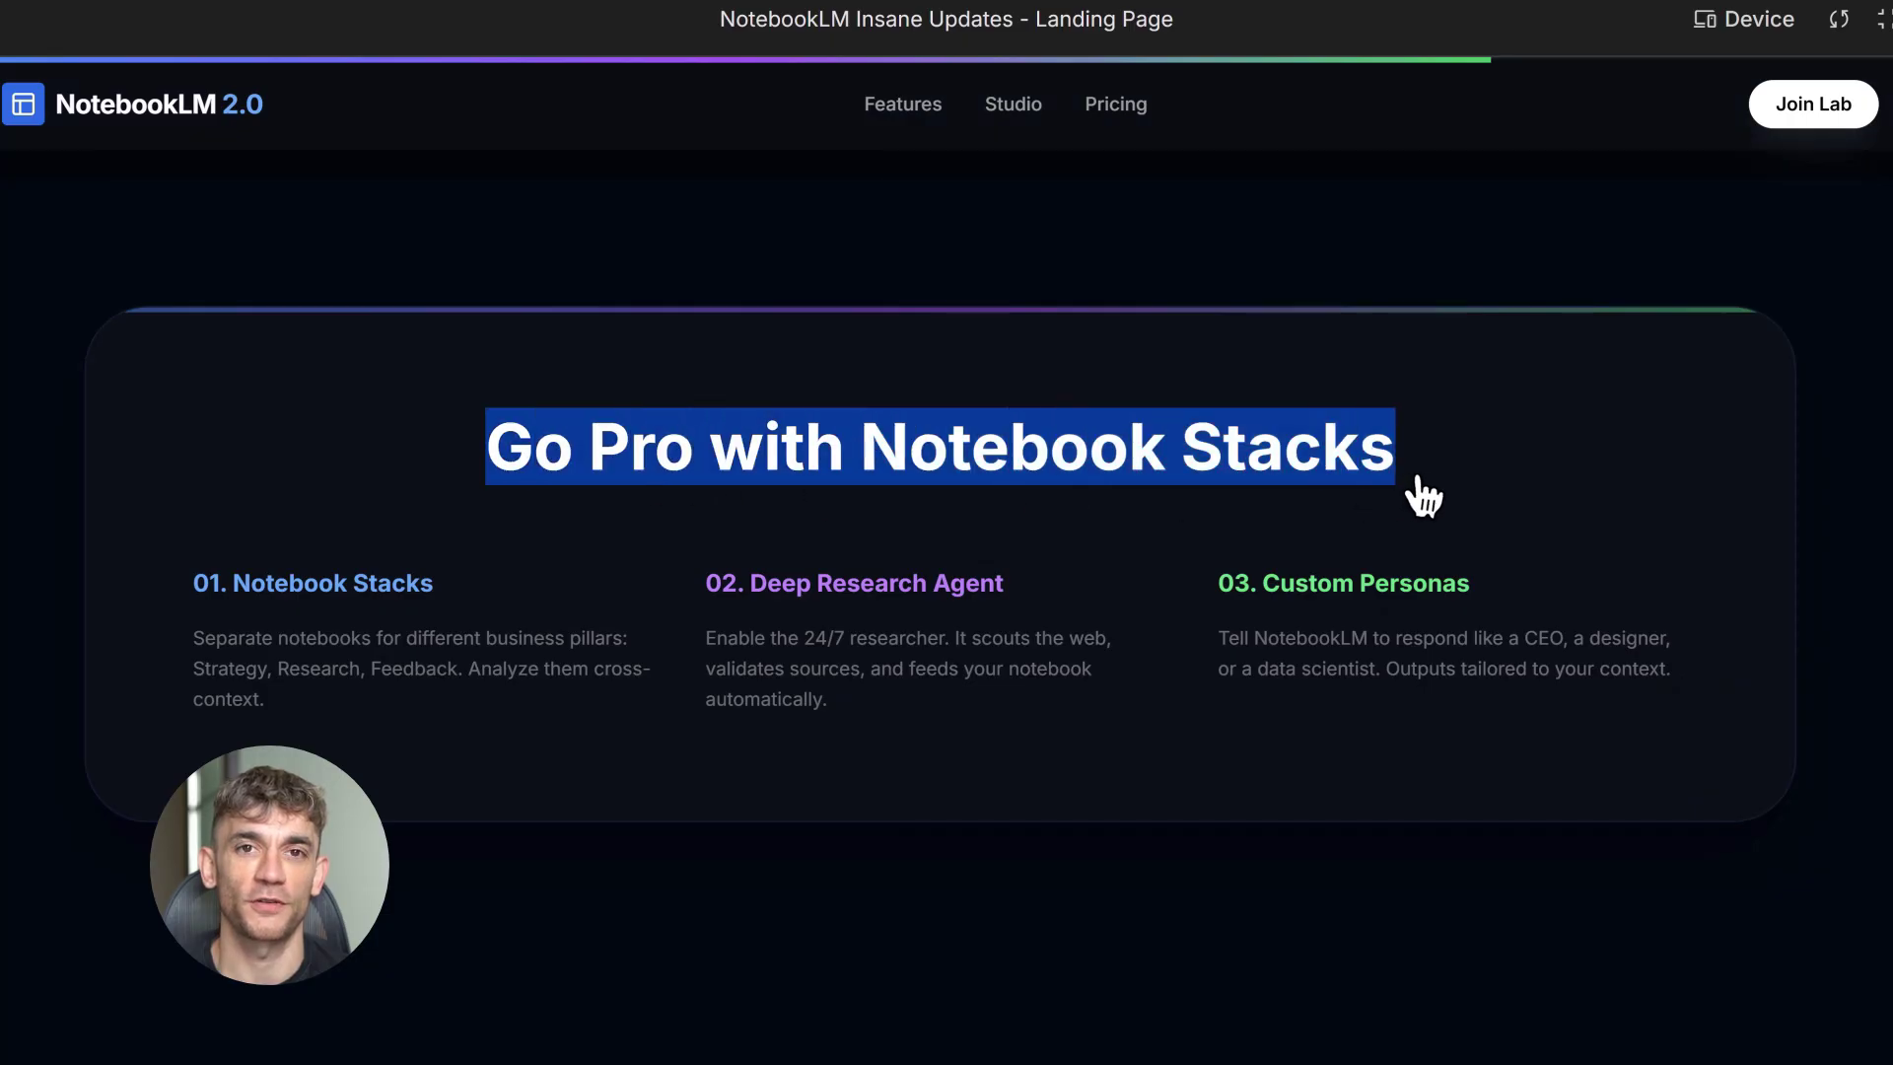
left_click(1412, 501)
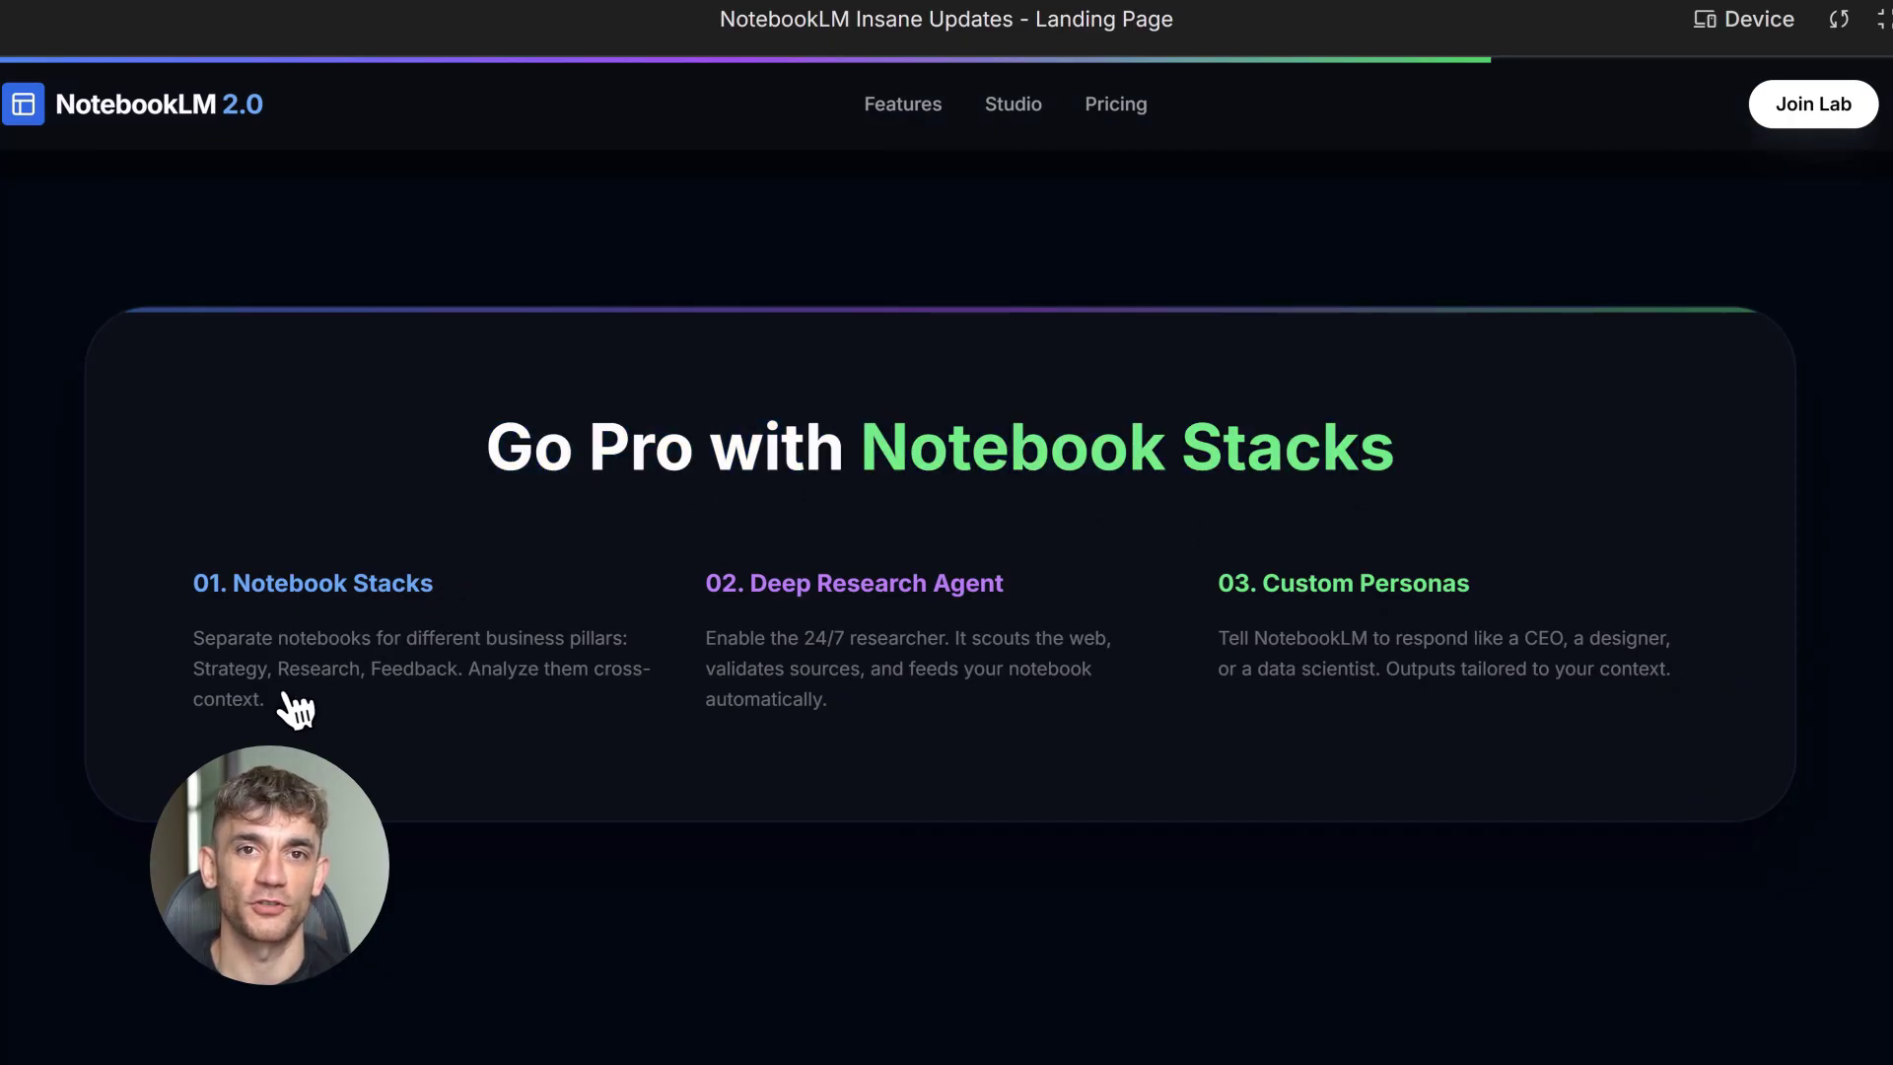
left_click_drag(756, 619, 1020, 622)
left_click(1018, 622)
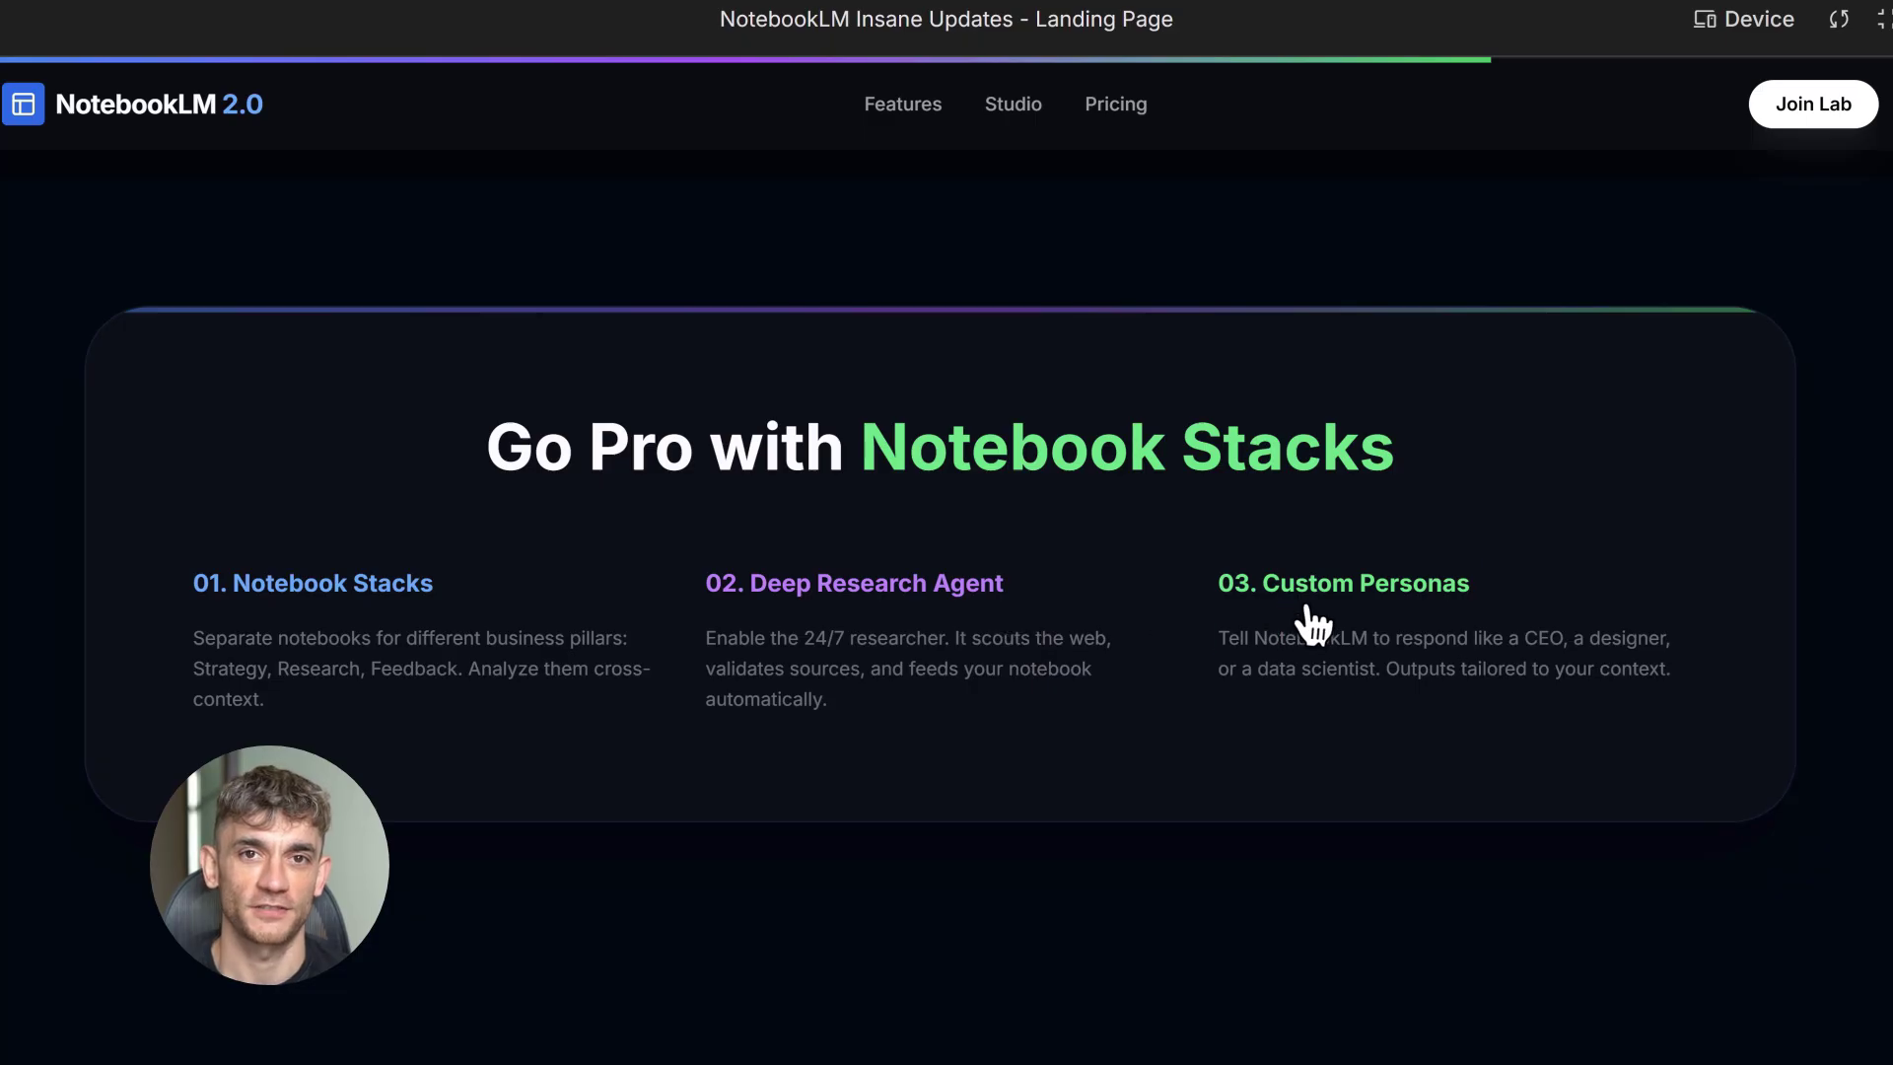
left_click_drag(1306, 609, 1476, 613)
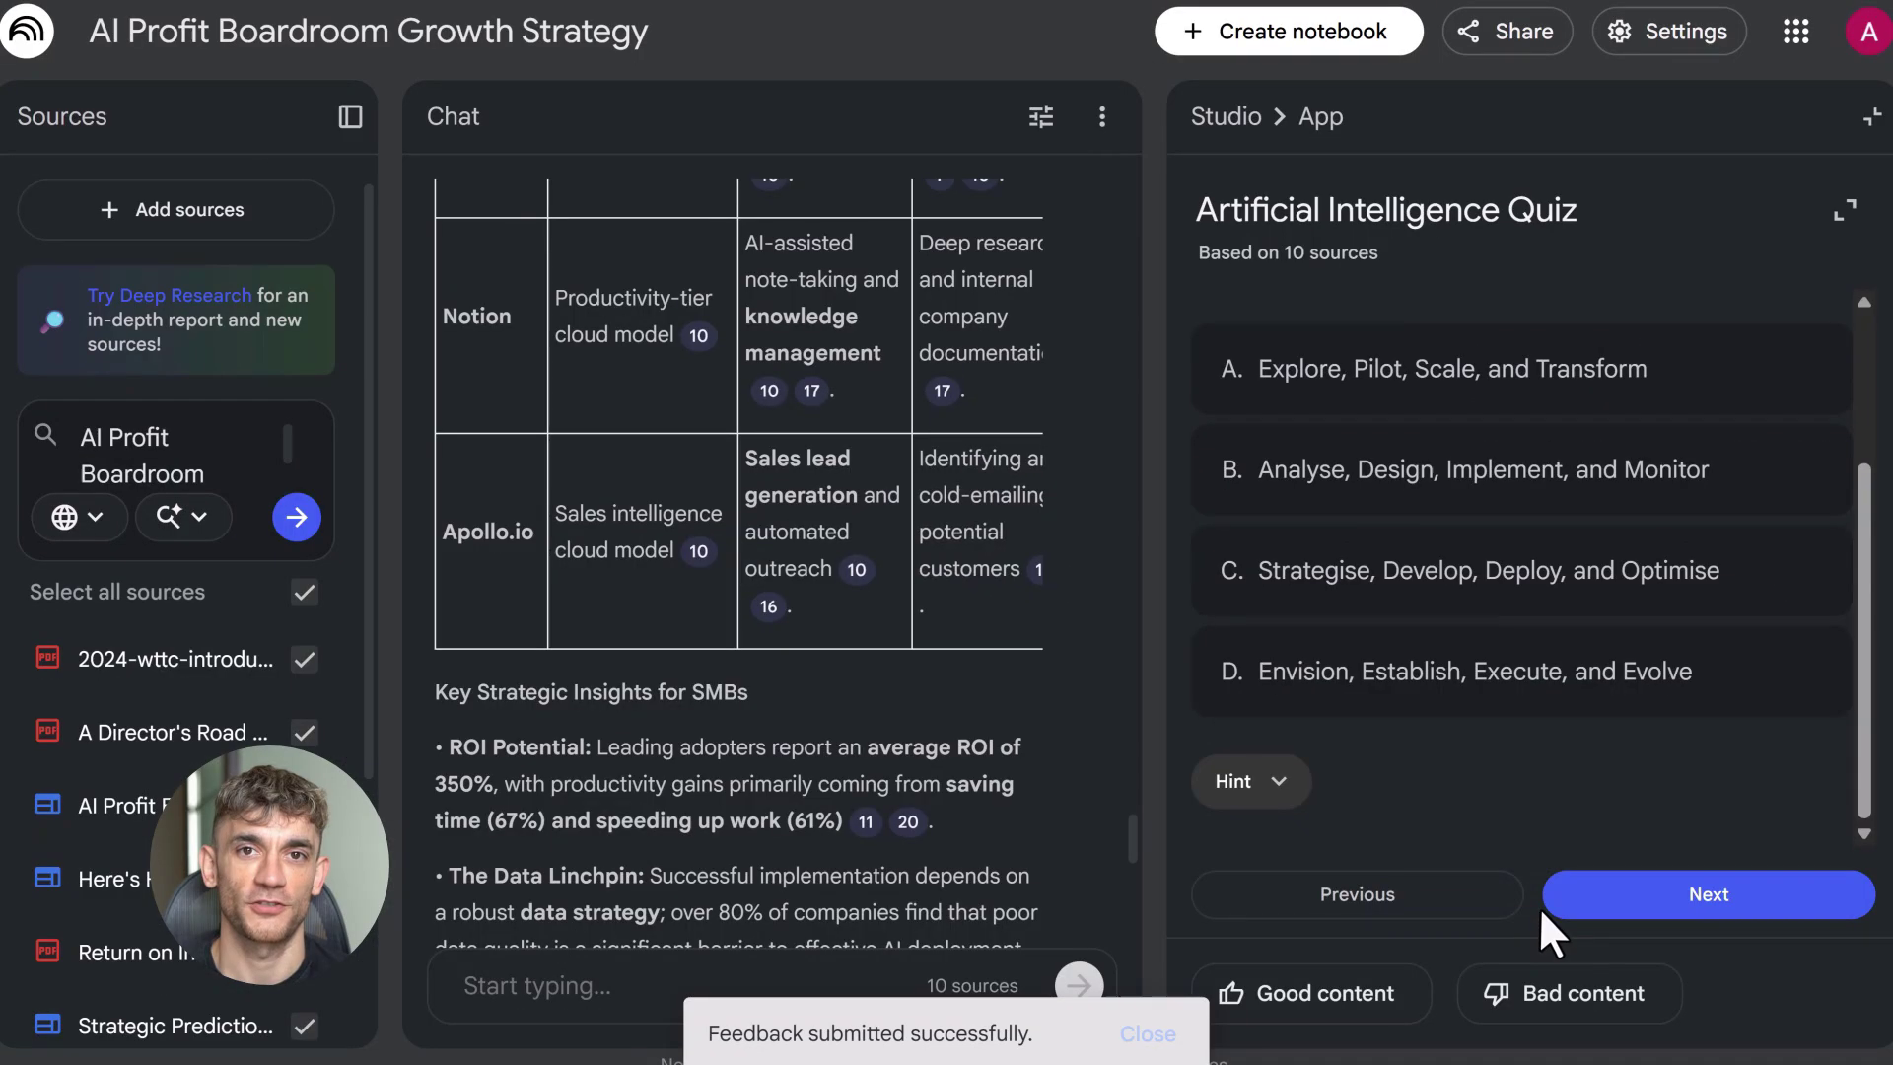
Collapse the quiz, dismiss the feedback notice, and send the pasted marketing-strategist prompt in chat
left_click(1871, 117)
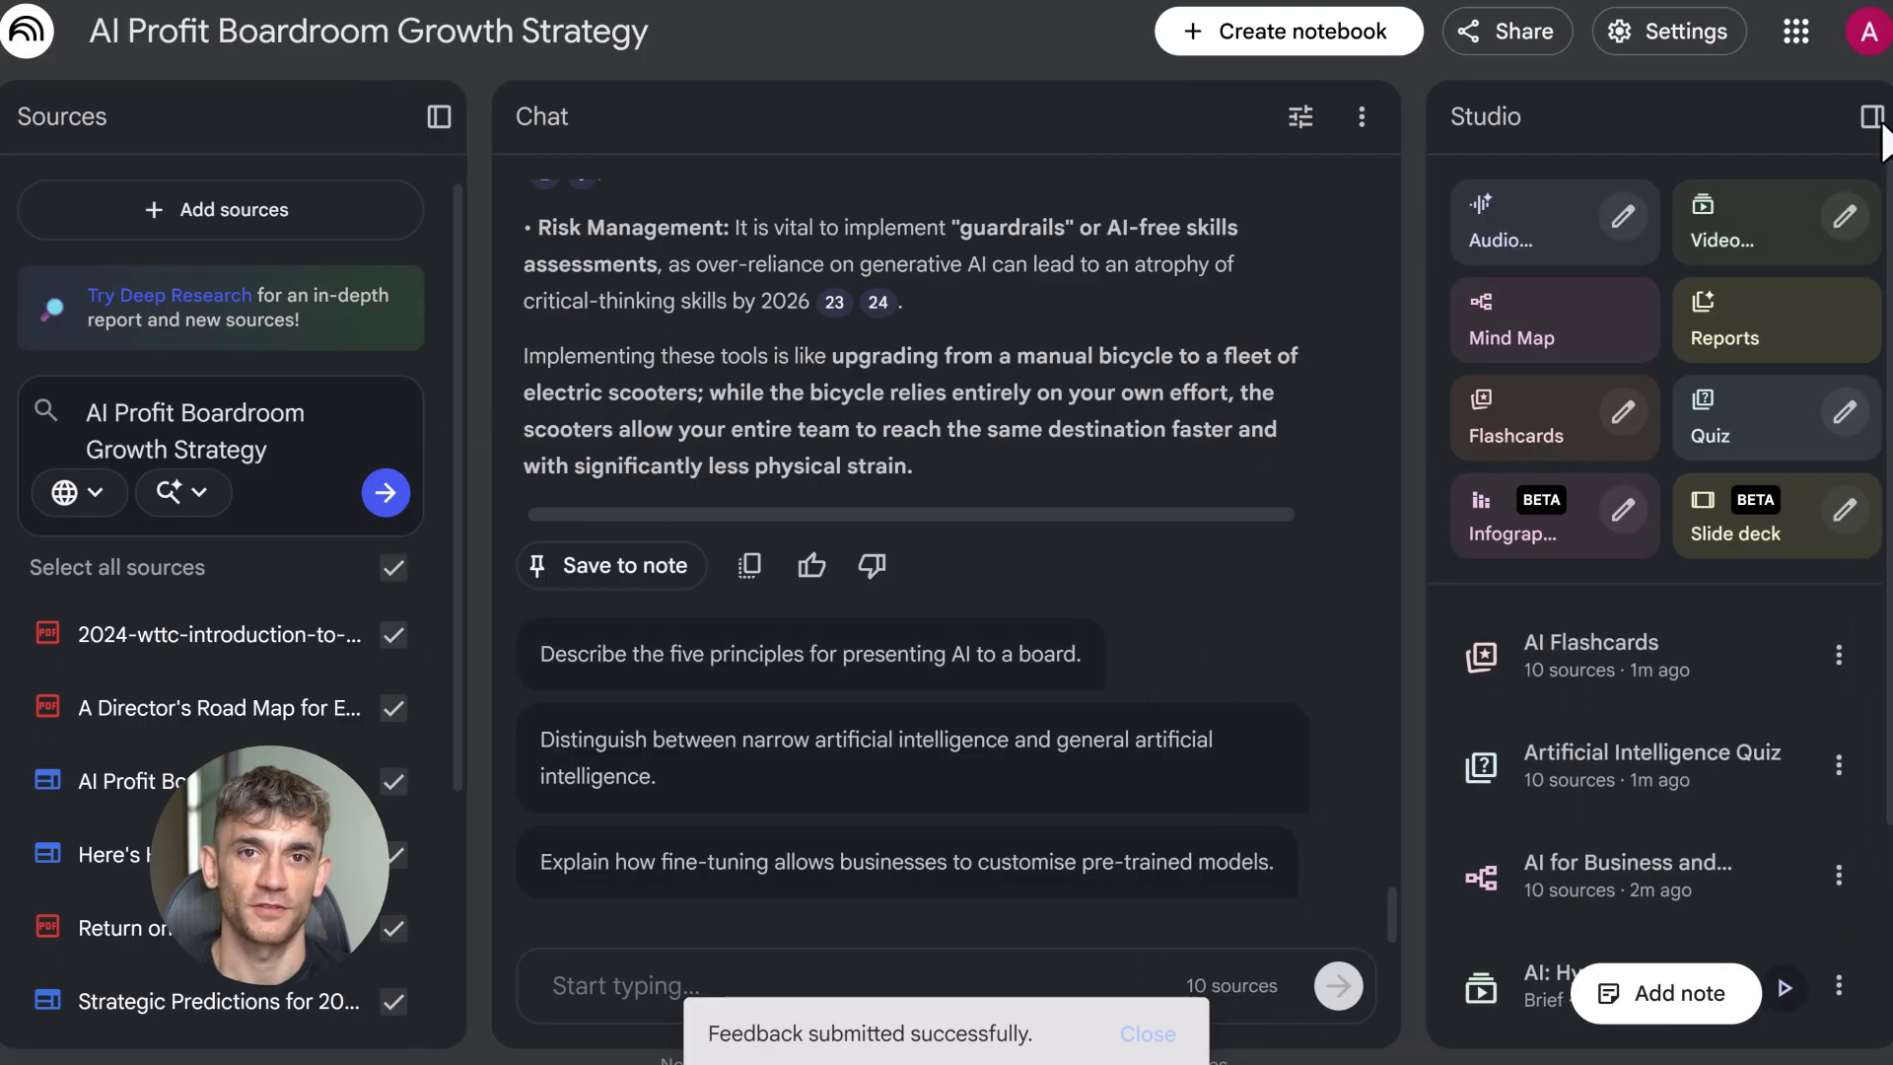
left_click(616, 991)
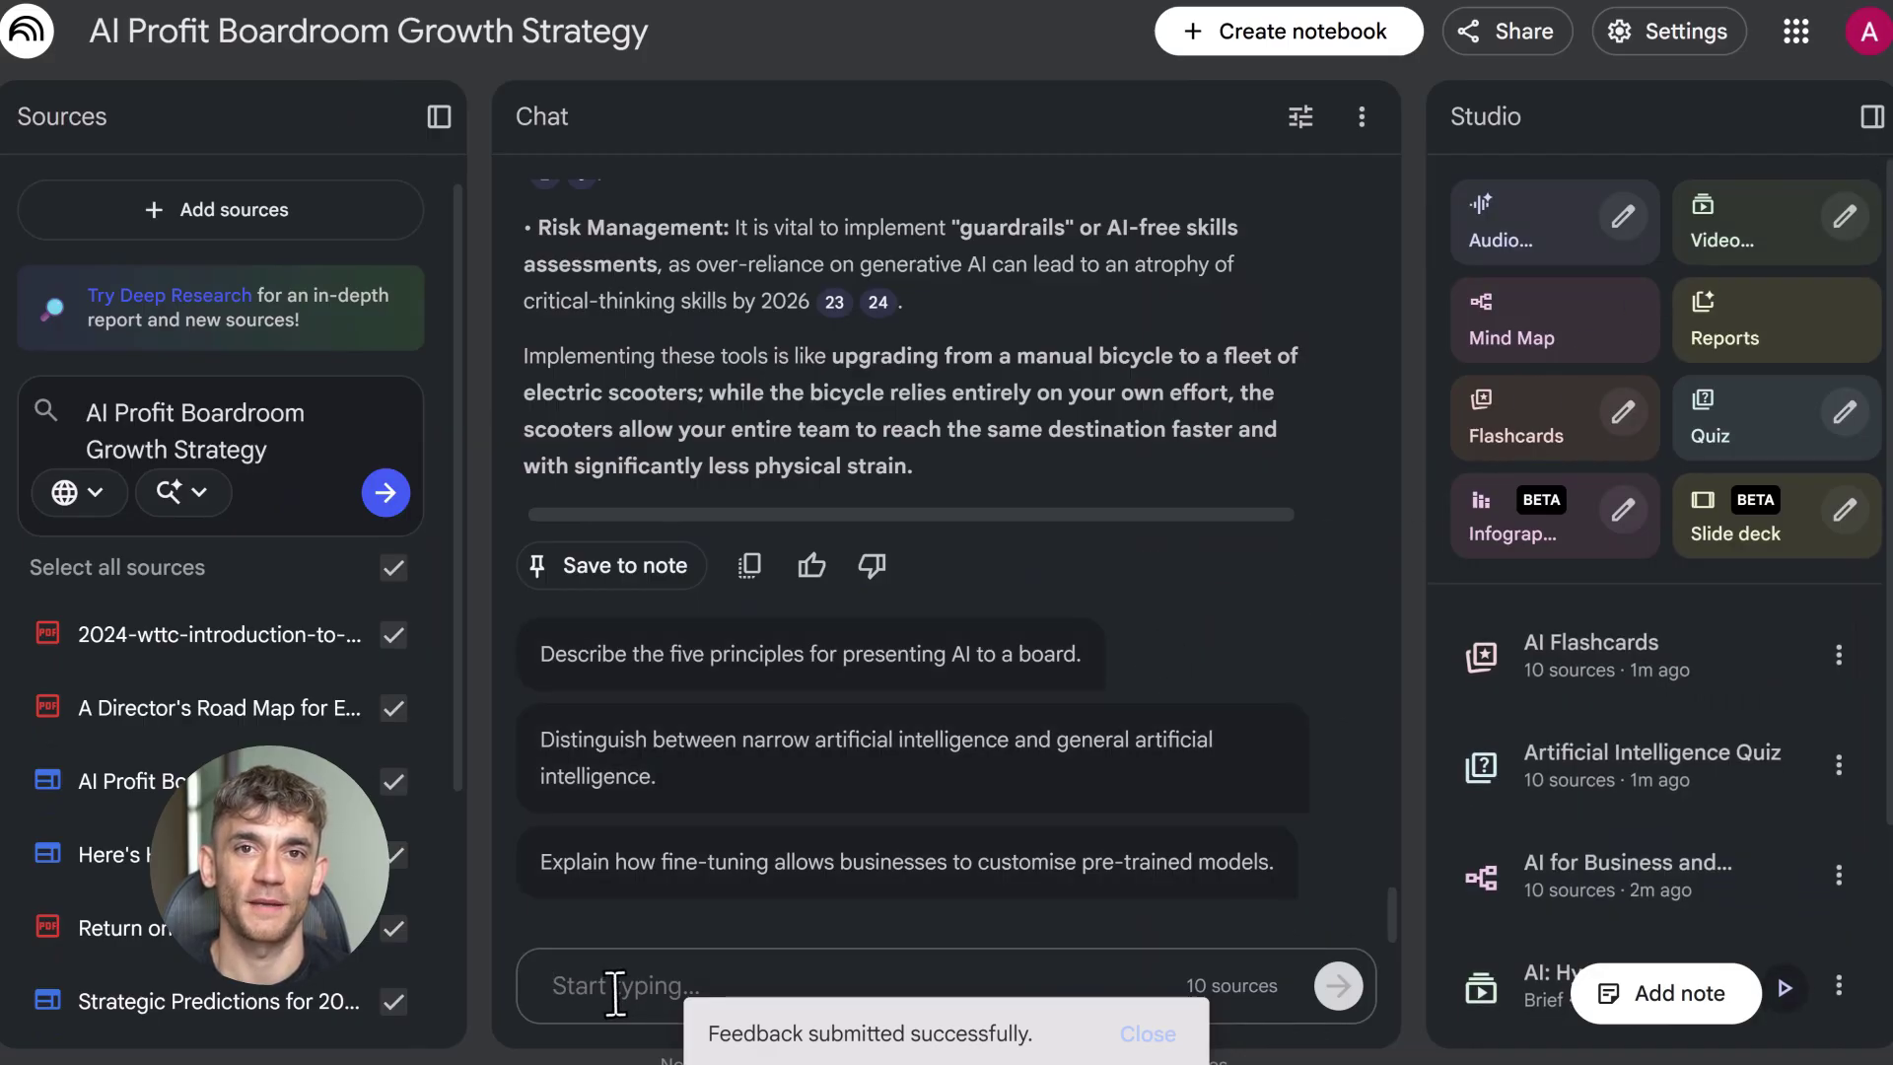
left_click(1149, 1035)
left_click(730, 991)
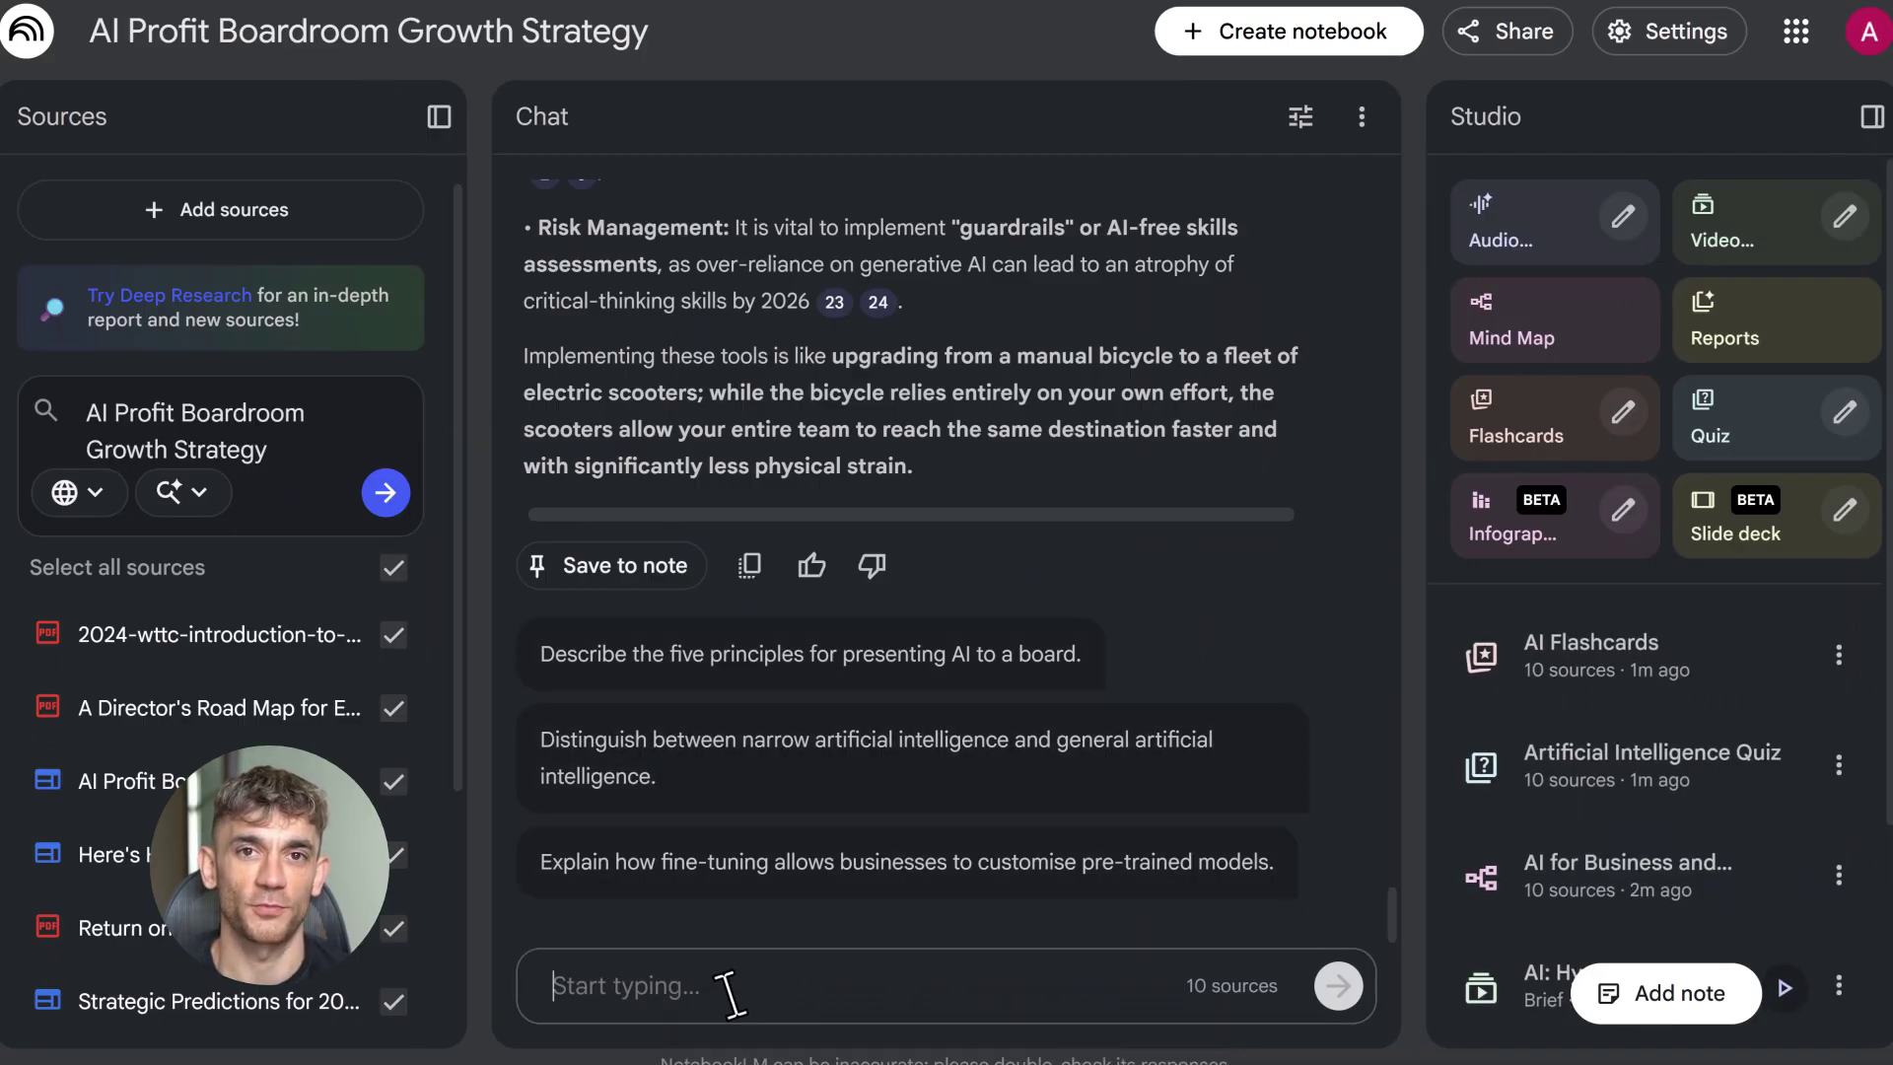
type("You are a marketing strategist focused on AI automation and community growth. Respond with actionable frameworks and real-world examples.")
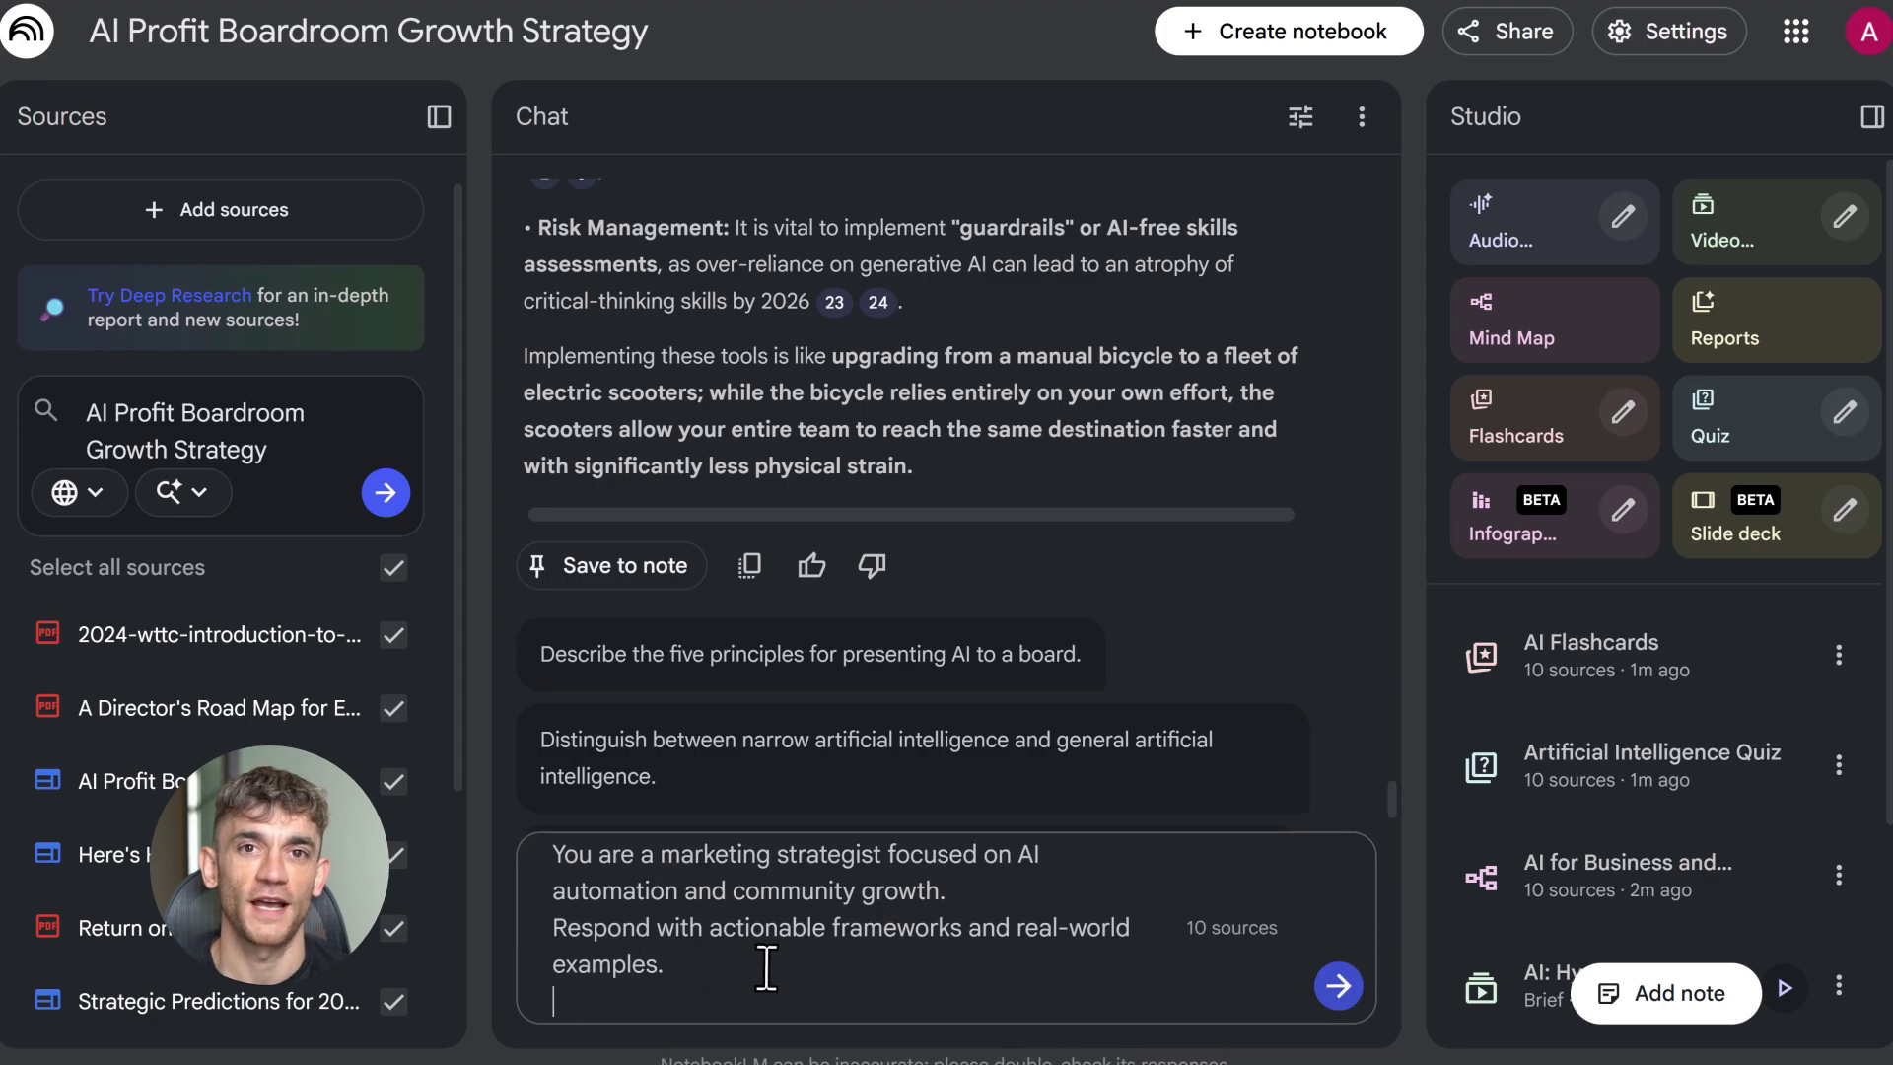
left_click(1336, 985)
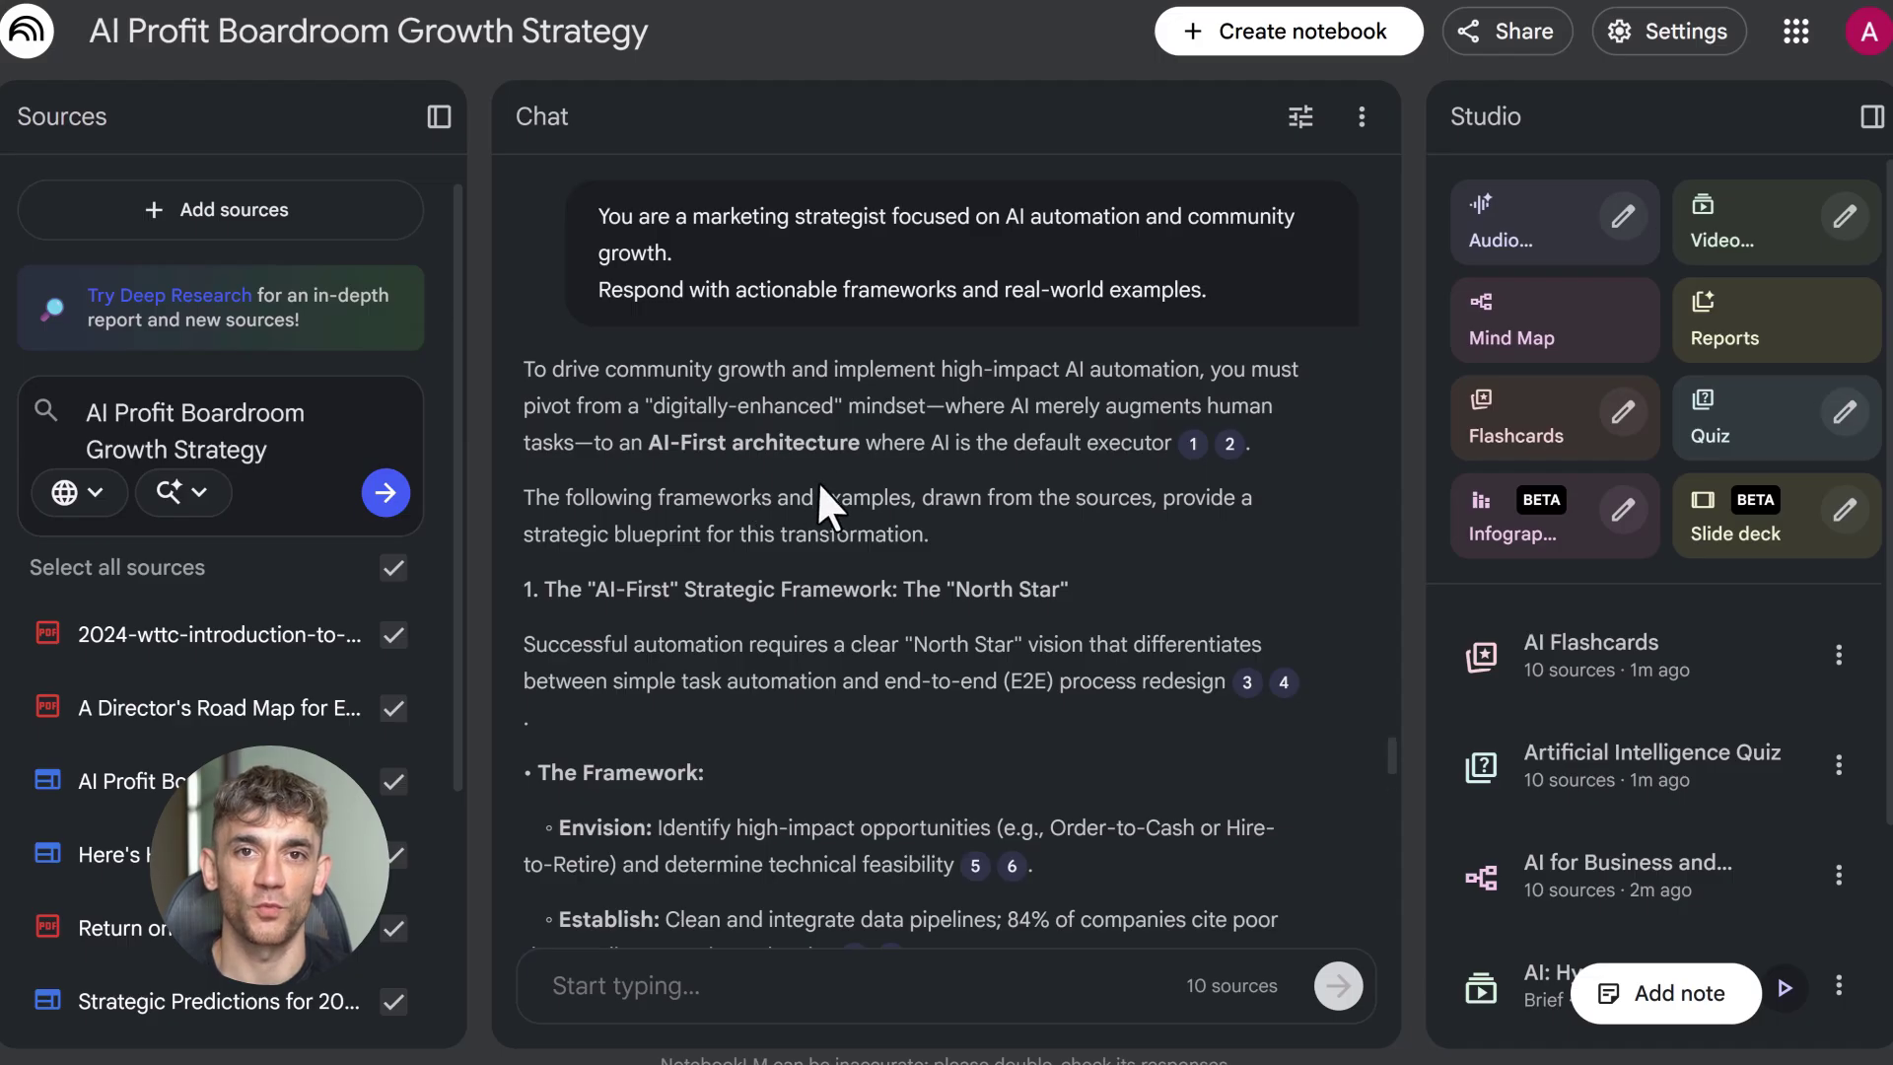
Highlight the Framework heading, Real-World Example, Lemonade and the 90% customer-claims figure in the answer
scroll(819, 493, "down", 5)
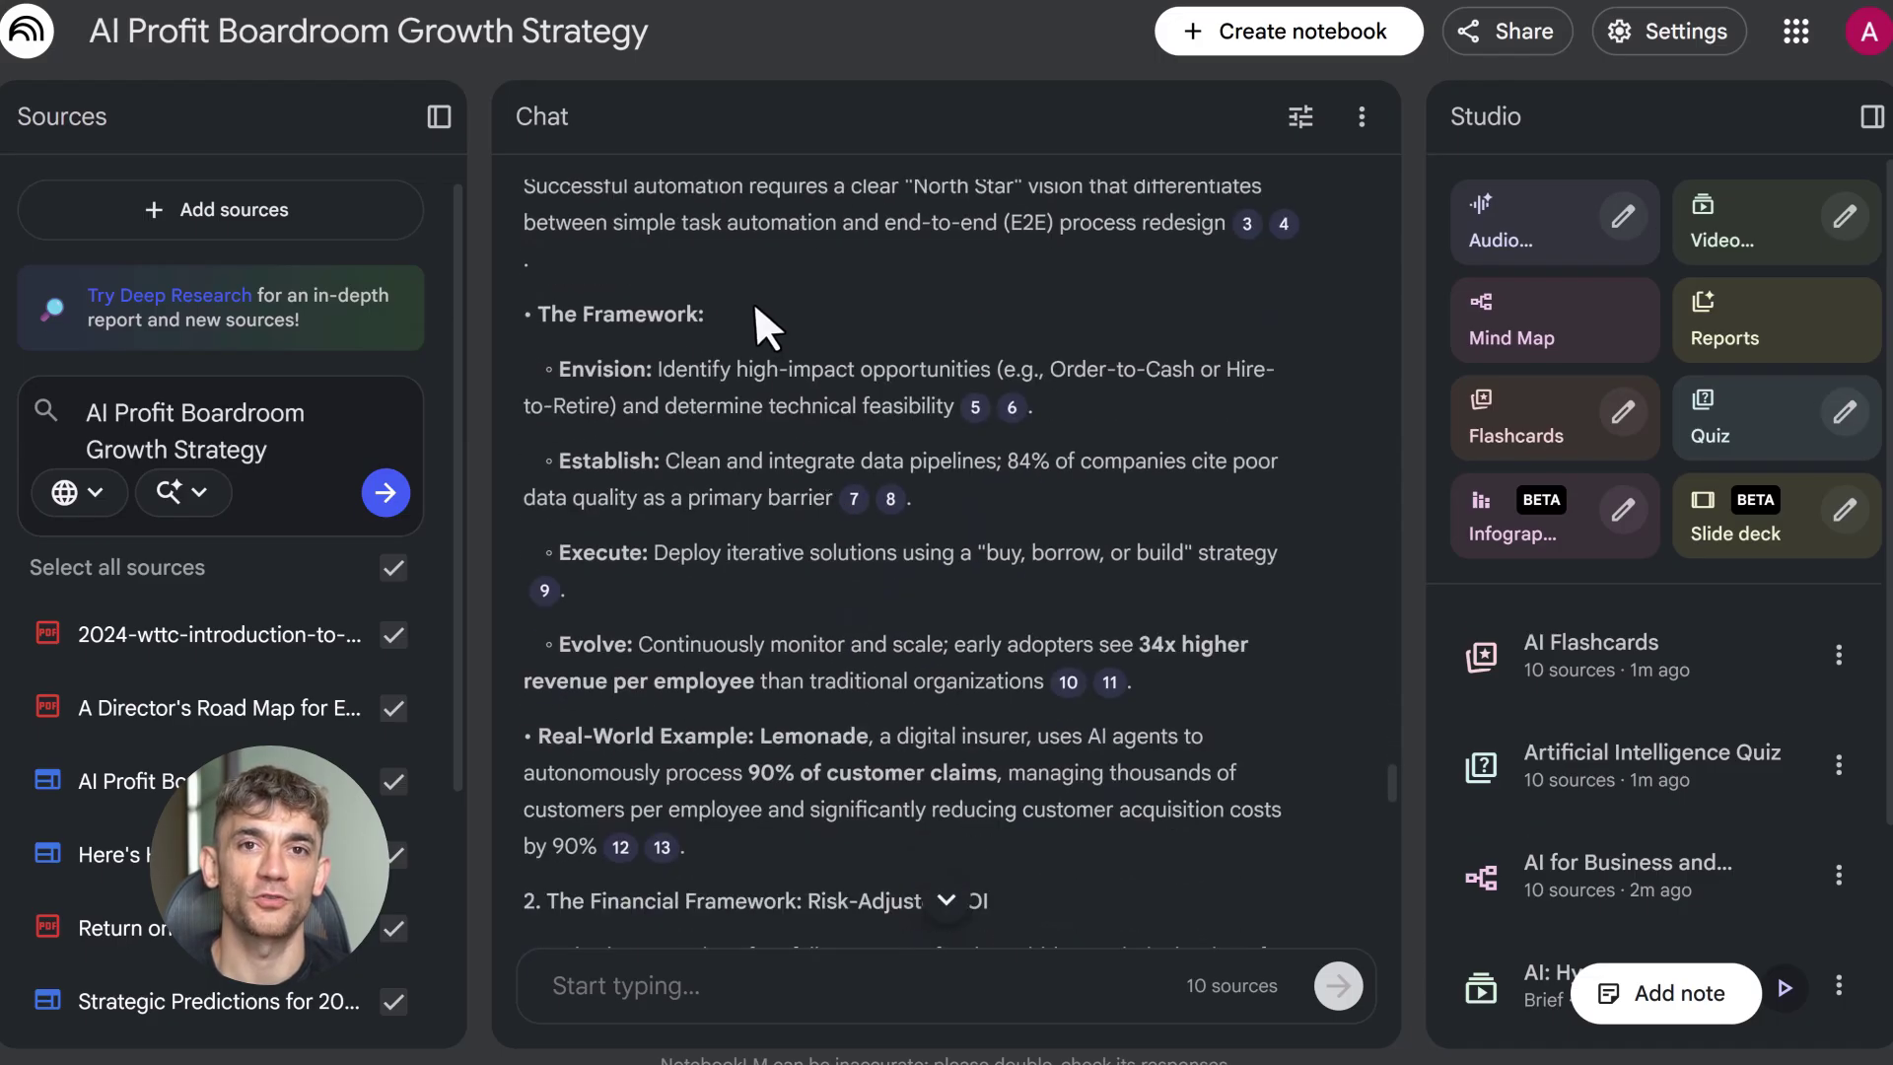
left_click_drag(591, 308, 718, 305)
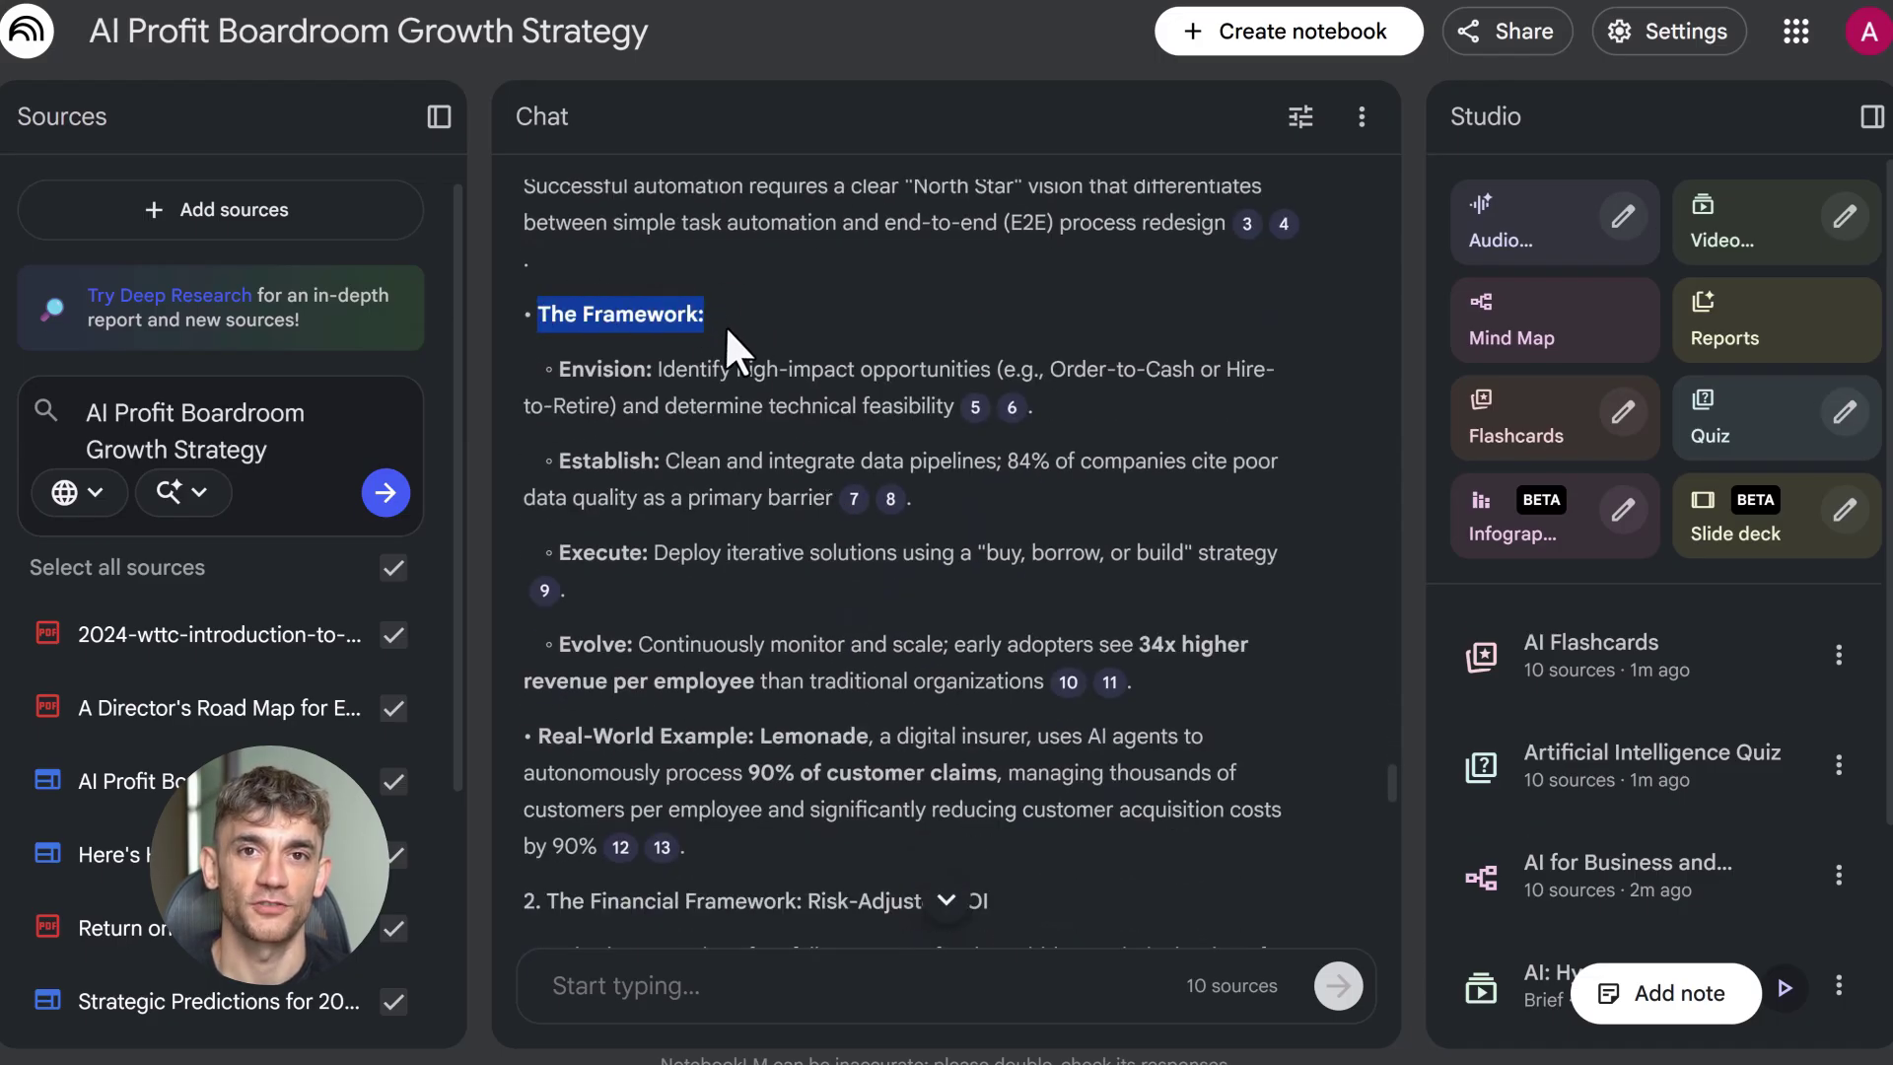
left_click(632, 608)
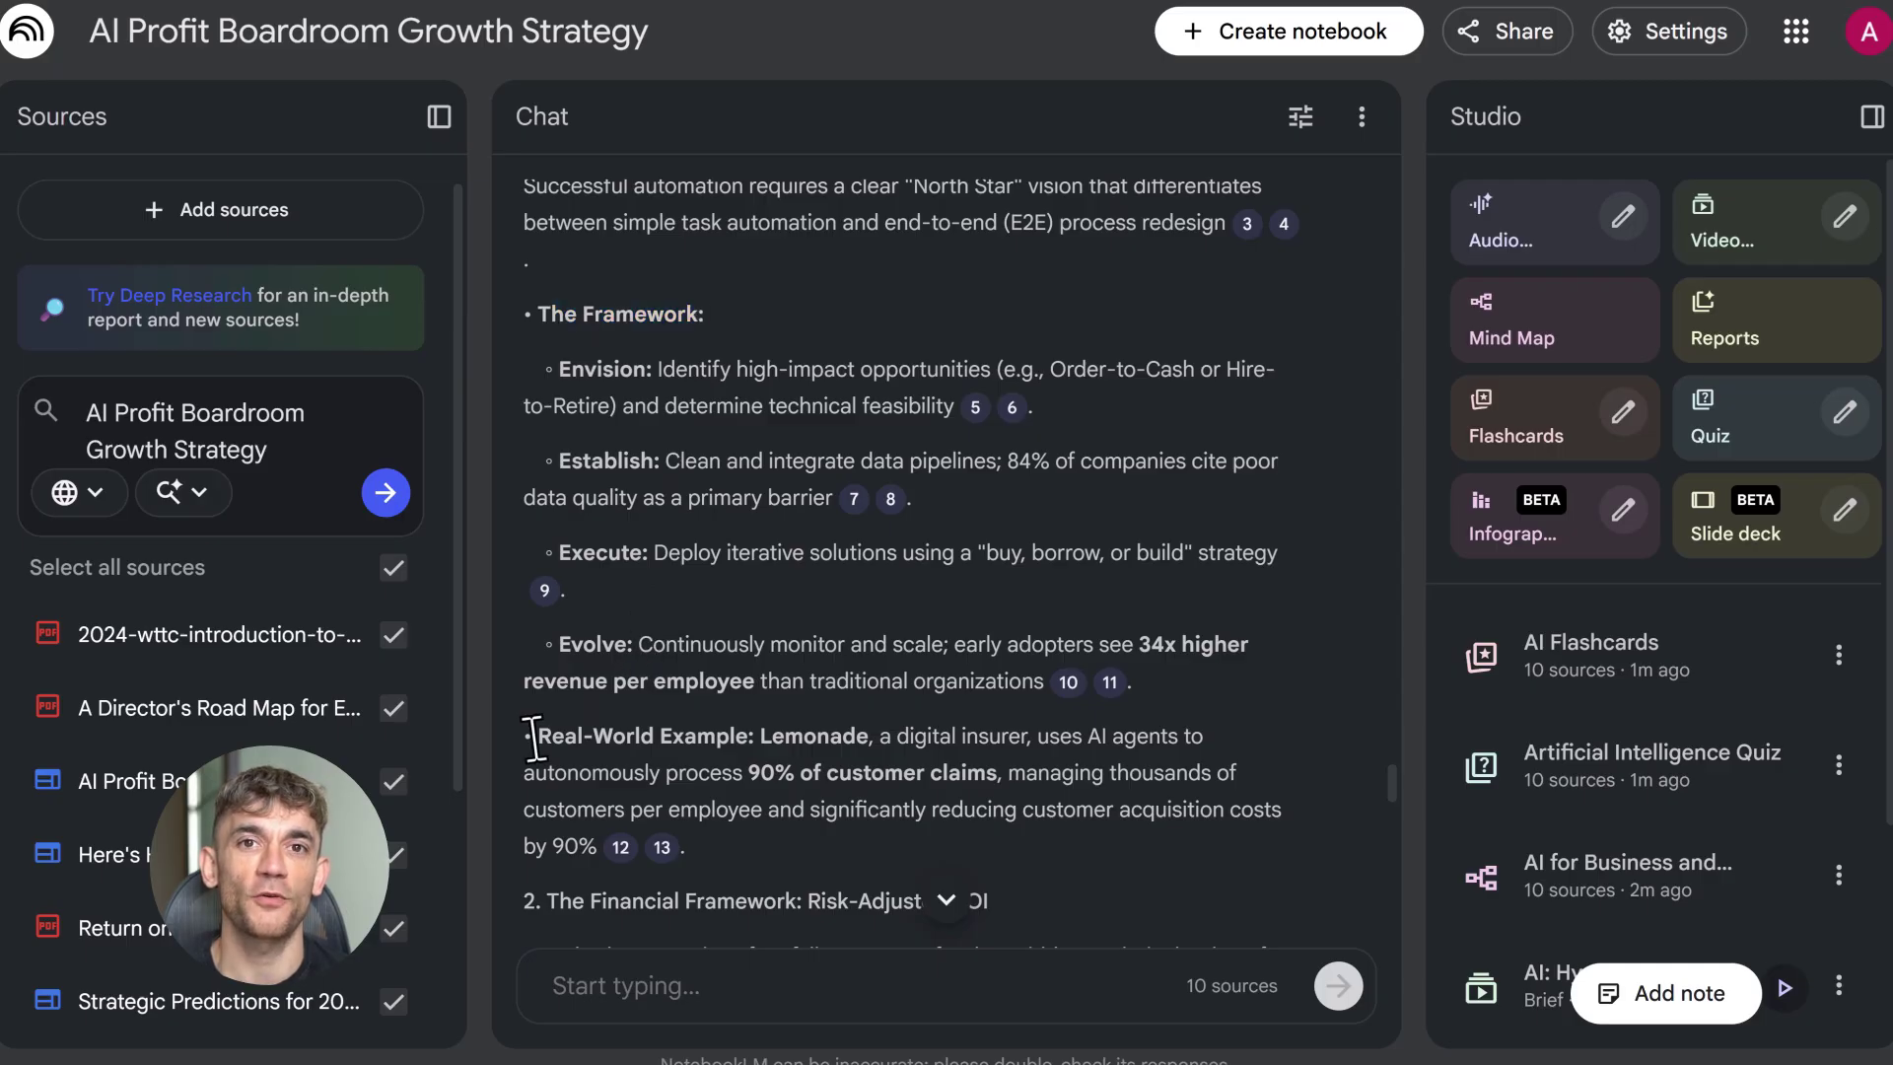
left_click_drag(606, 739, 733, 736)
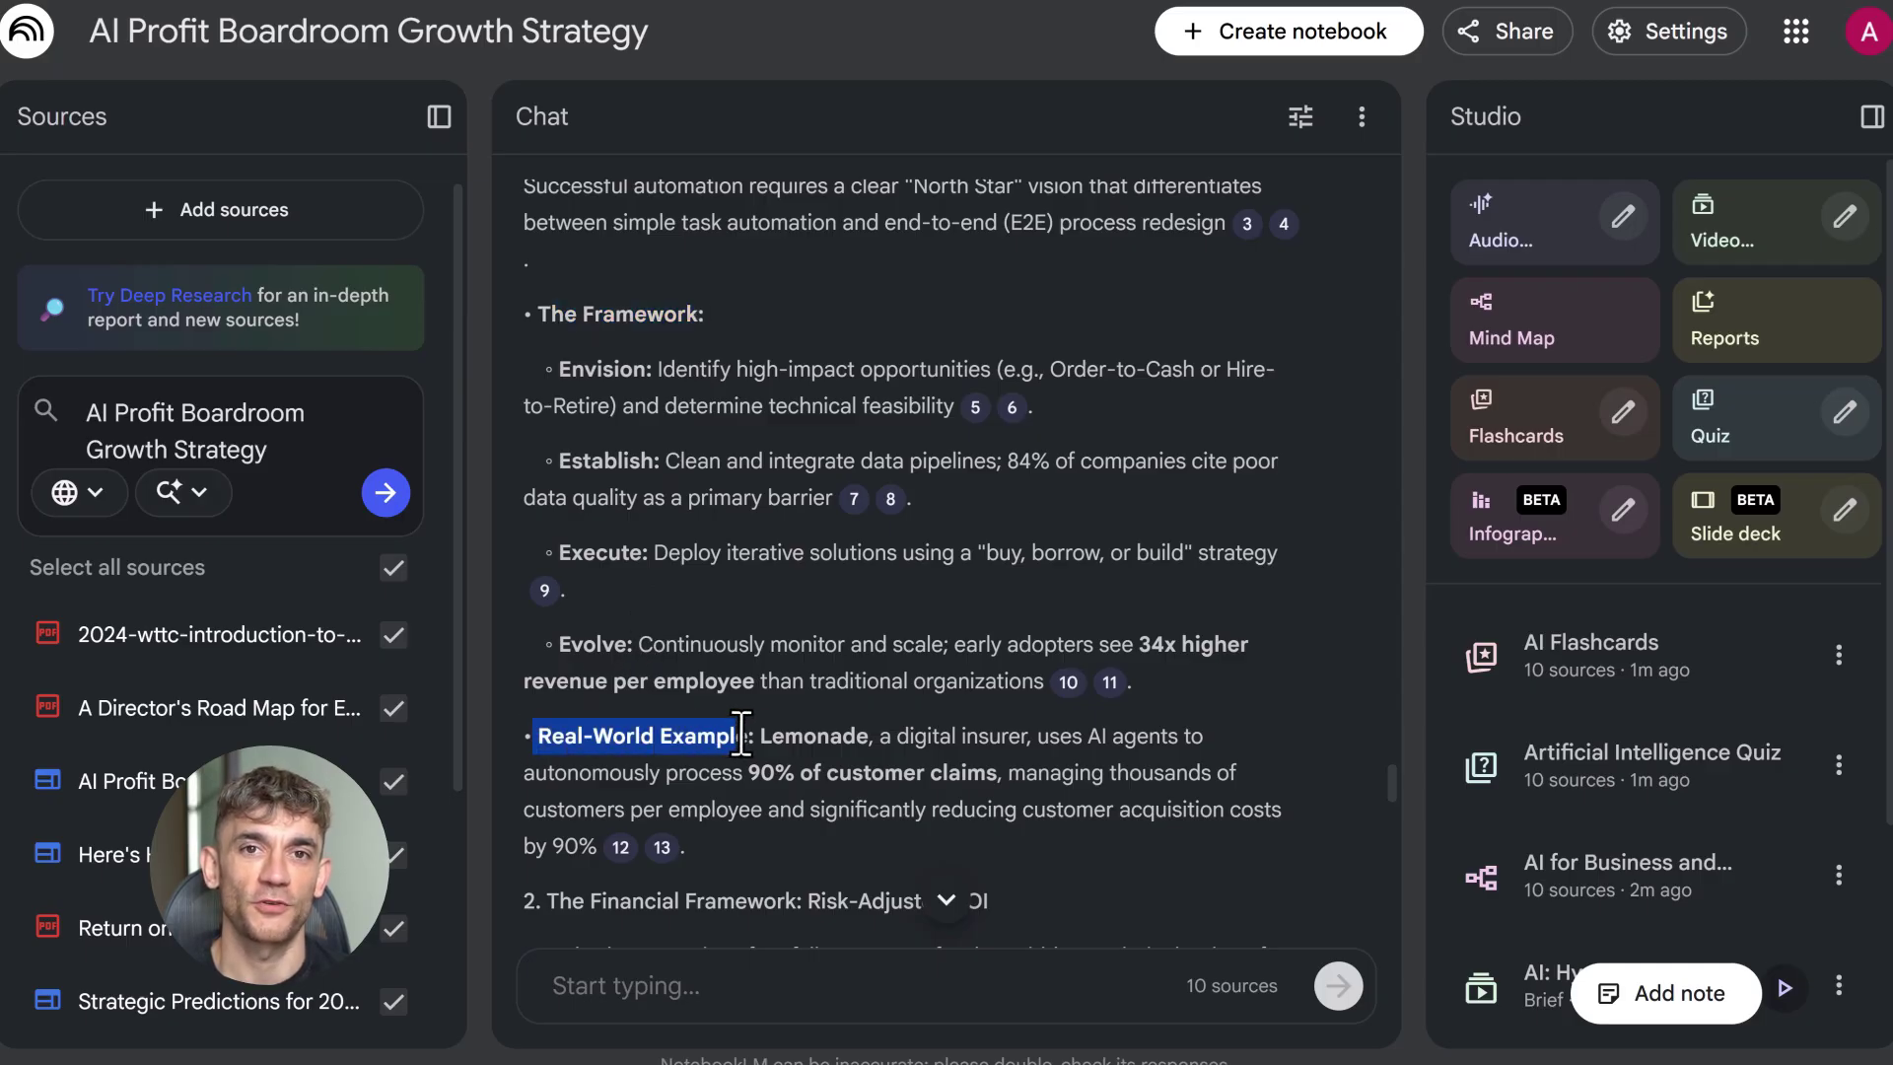
left_click(790, 736)
double_click(814, 735)
scroll(811, 738, "down", 3)
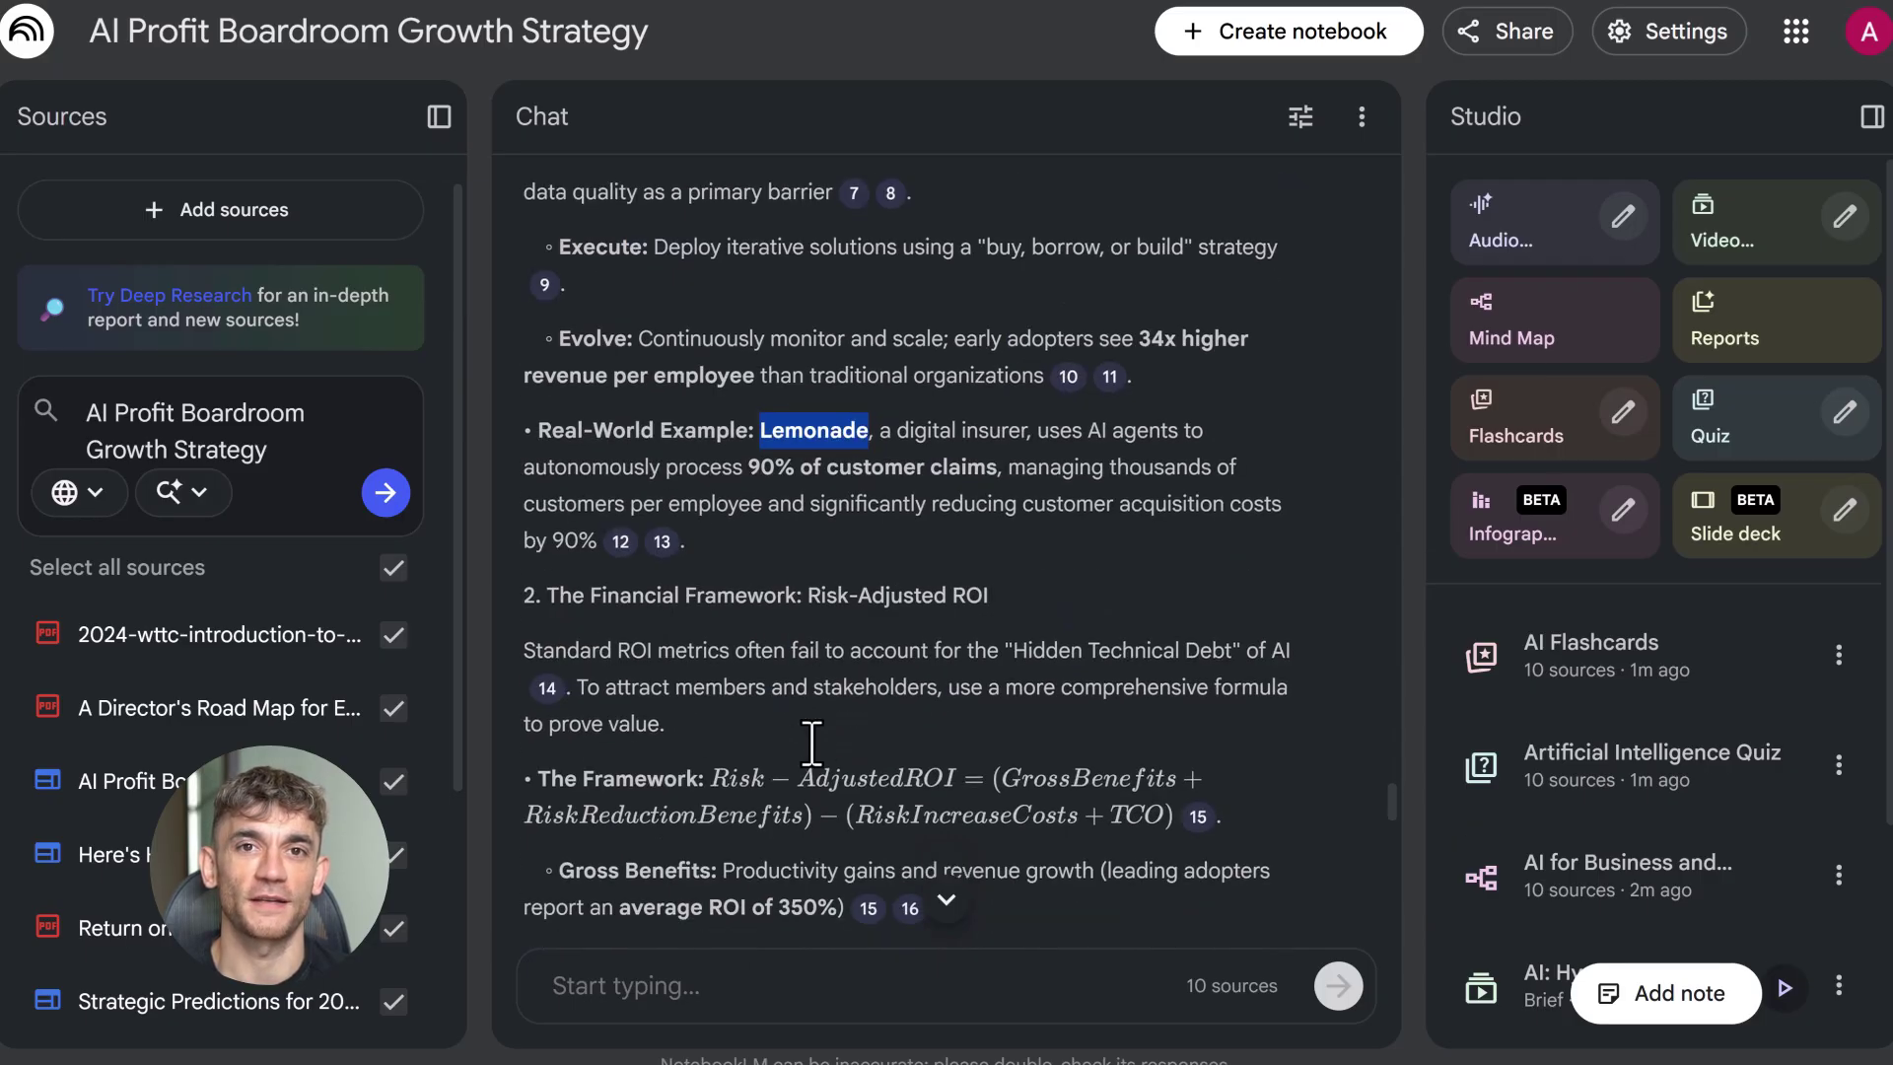
scroll(810, 742, "down", 2)
left_click_drag(750, 314, 964, 321)
left_click(1035, 458)
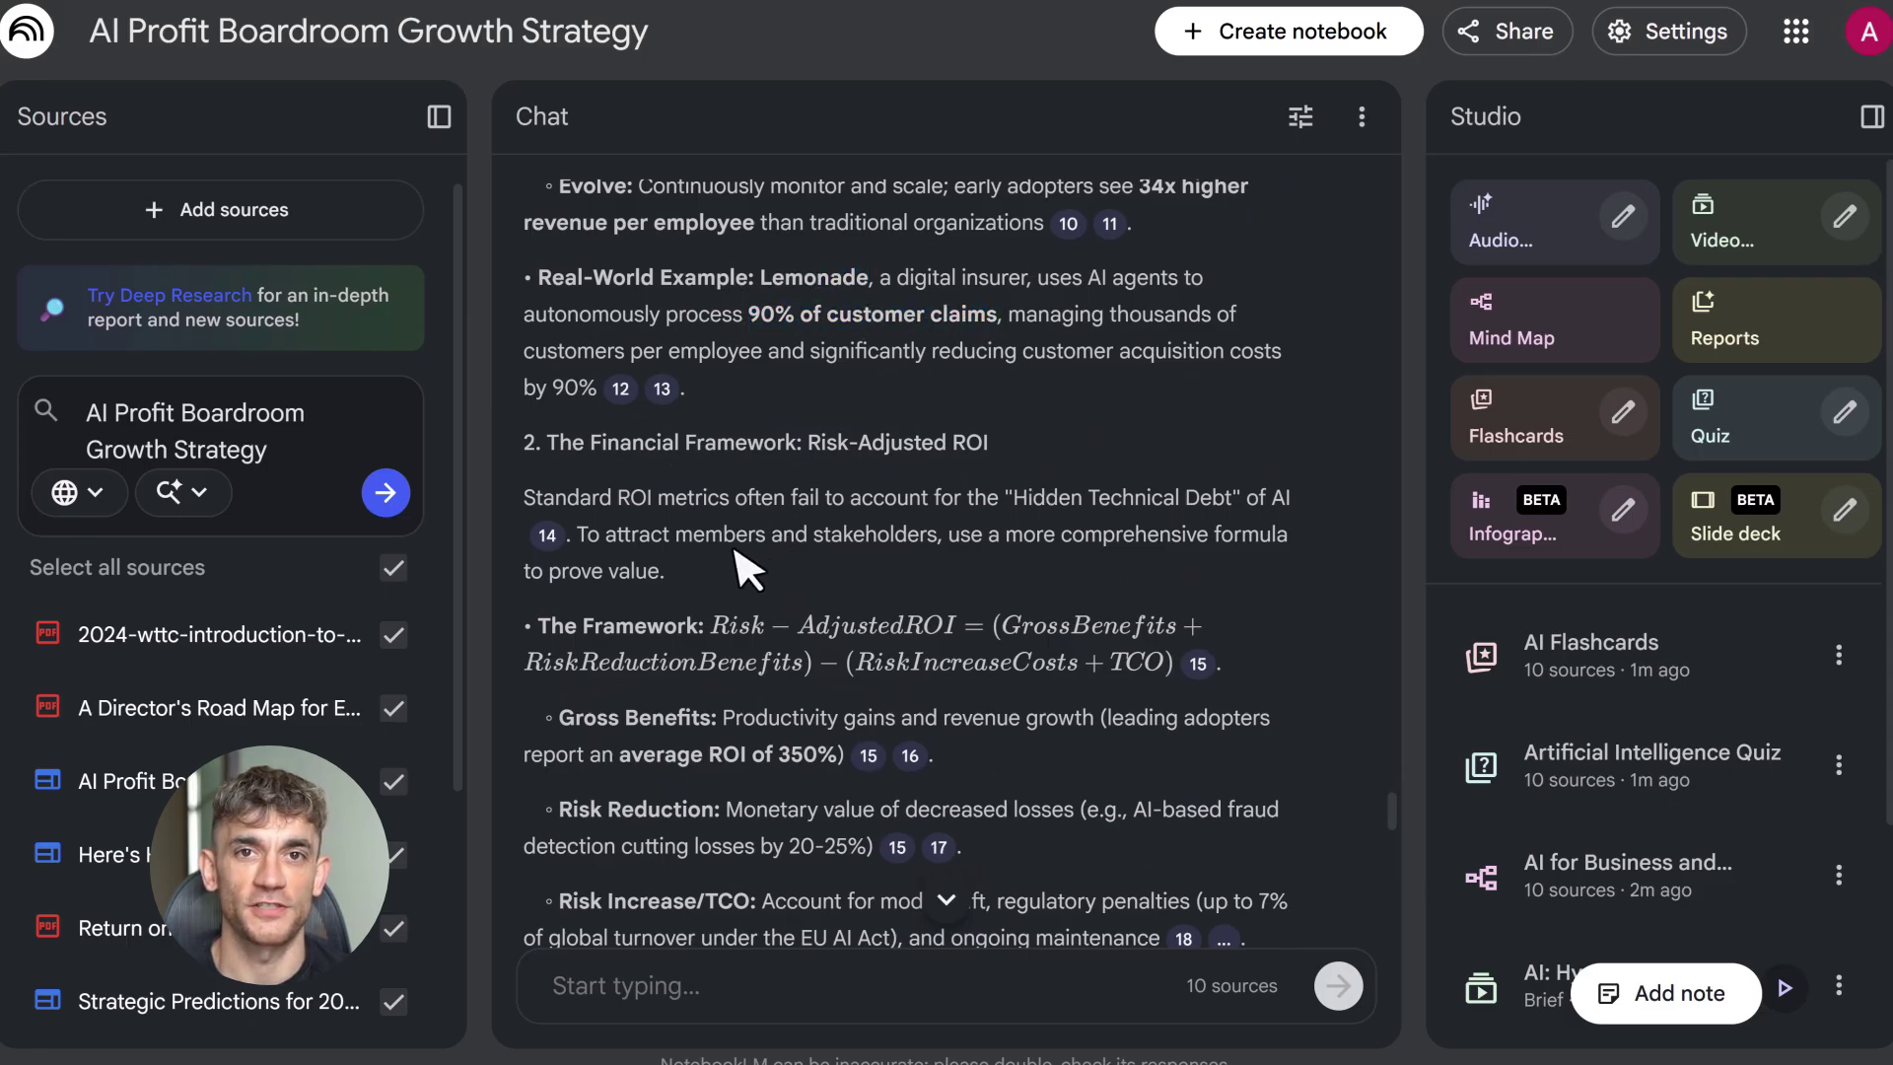
scroll(736, 550, "down", 15)
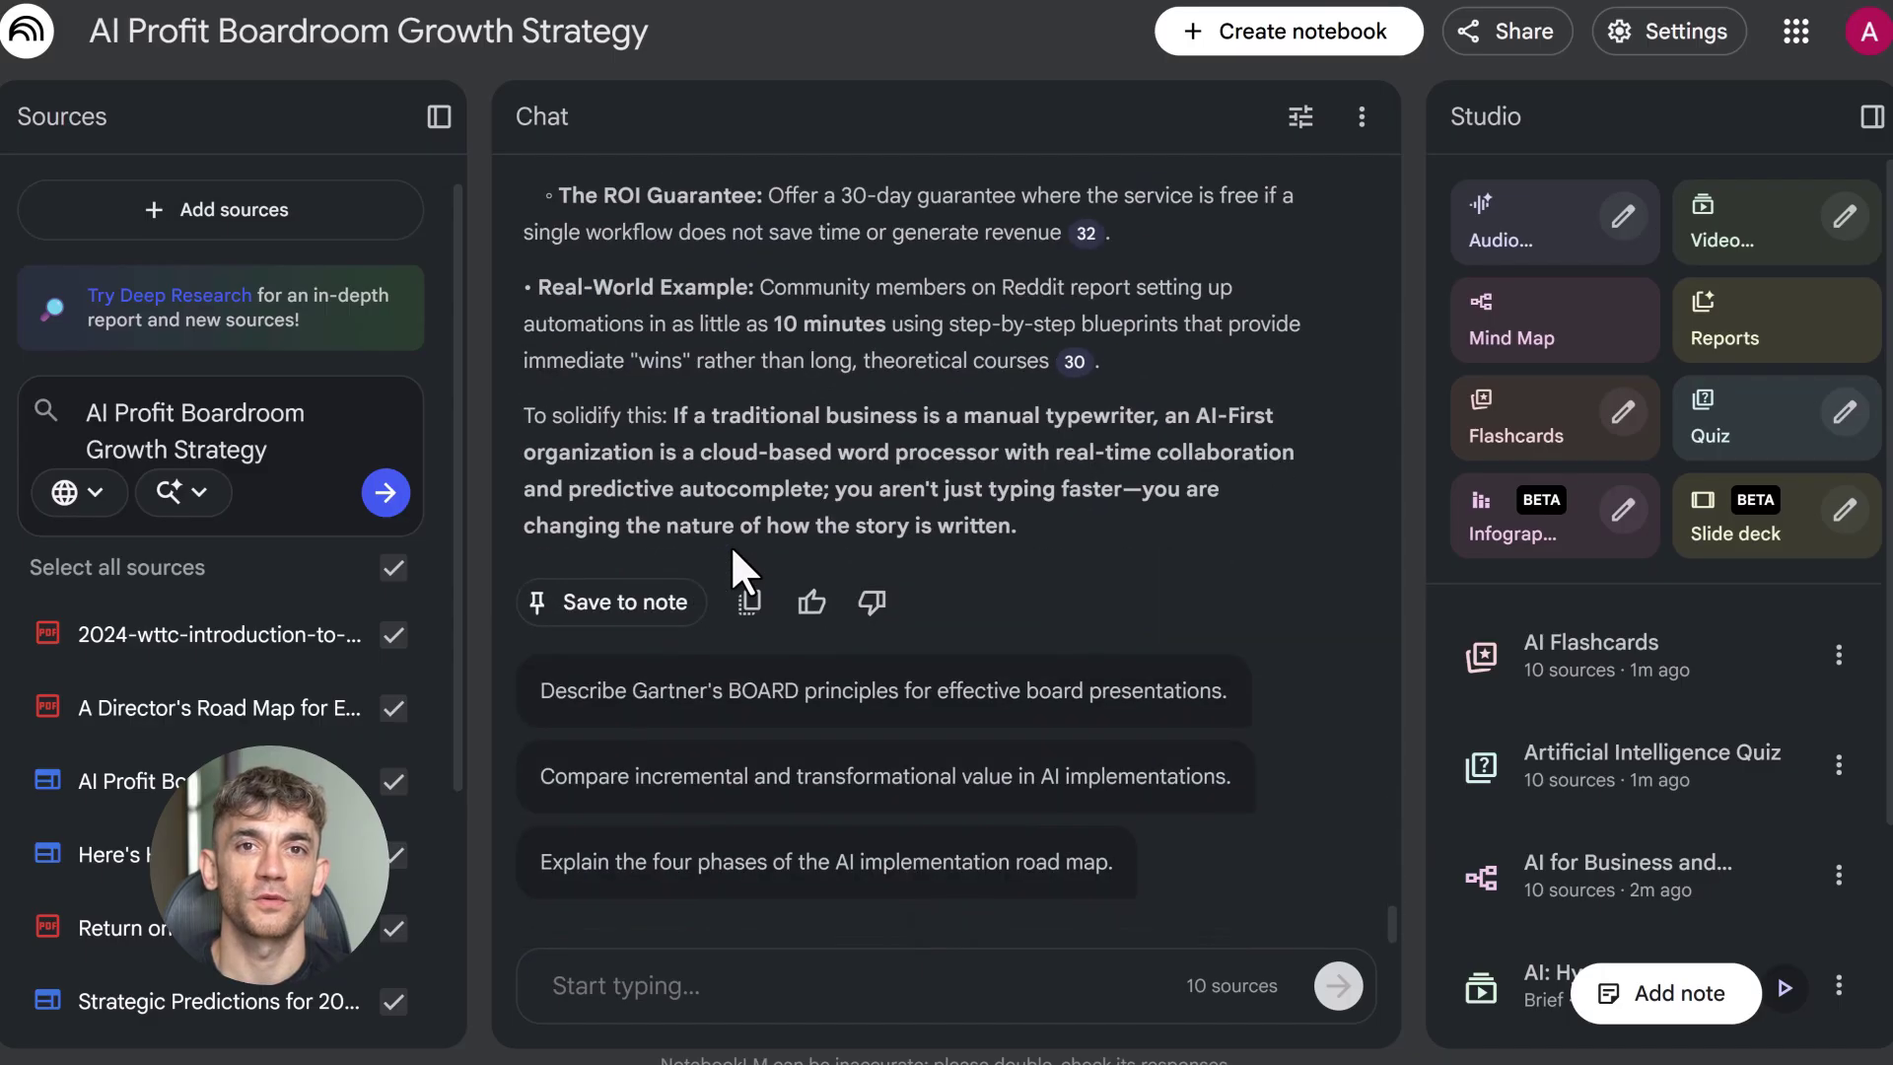
Switch the browser to full screen and send the pasted implementation-guide prompt
key("F11")
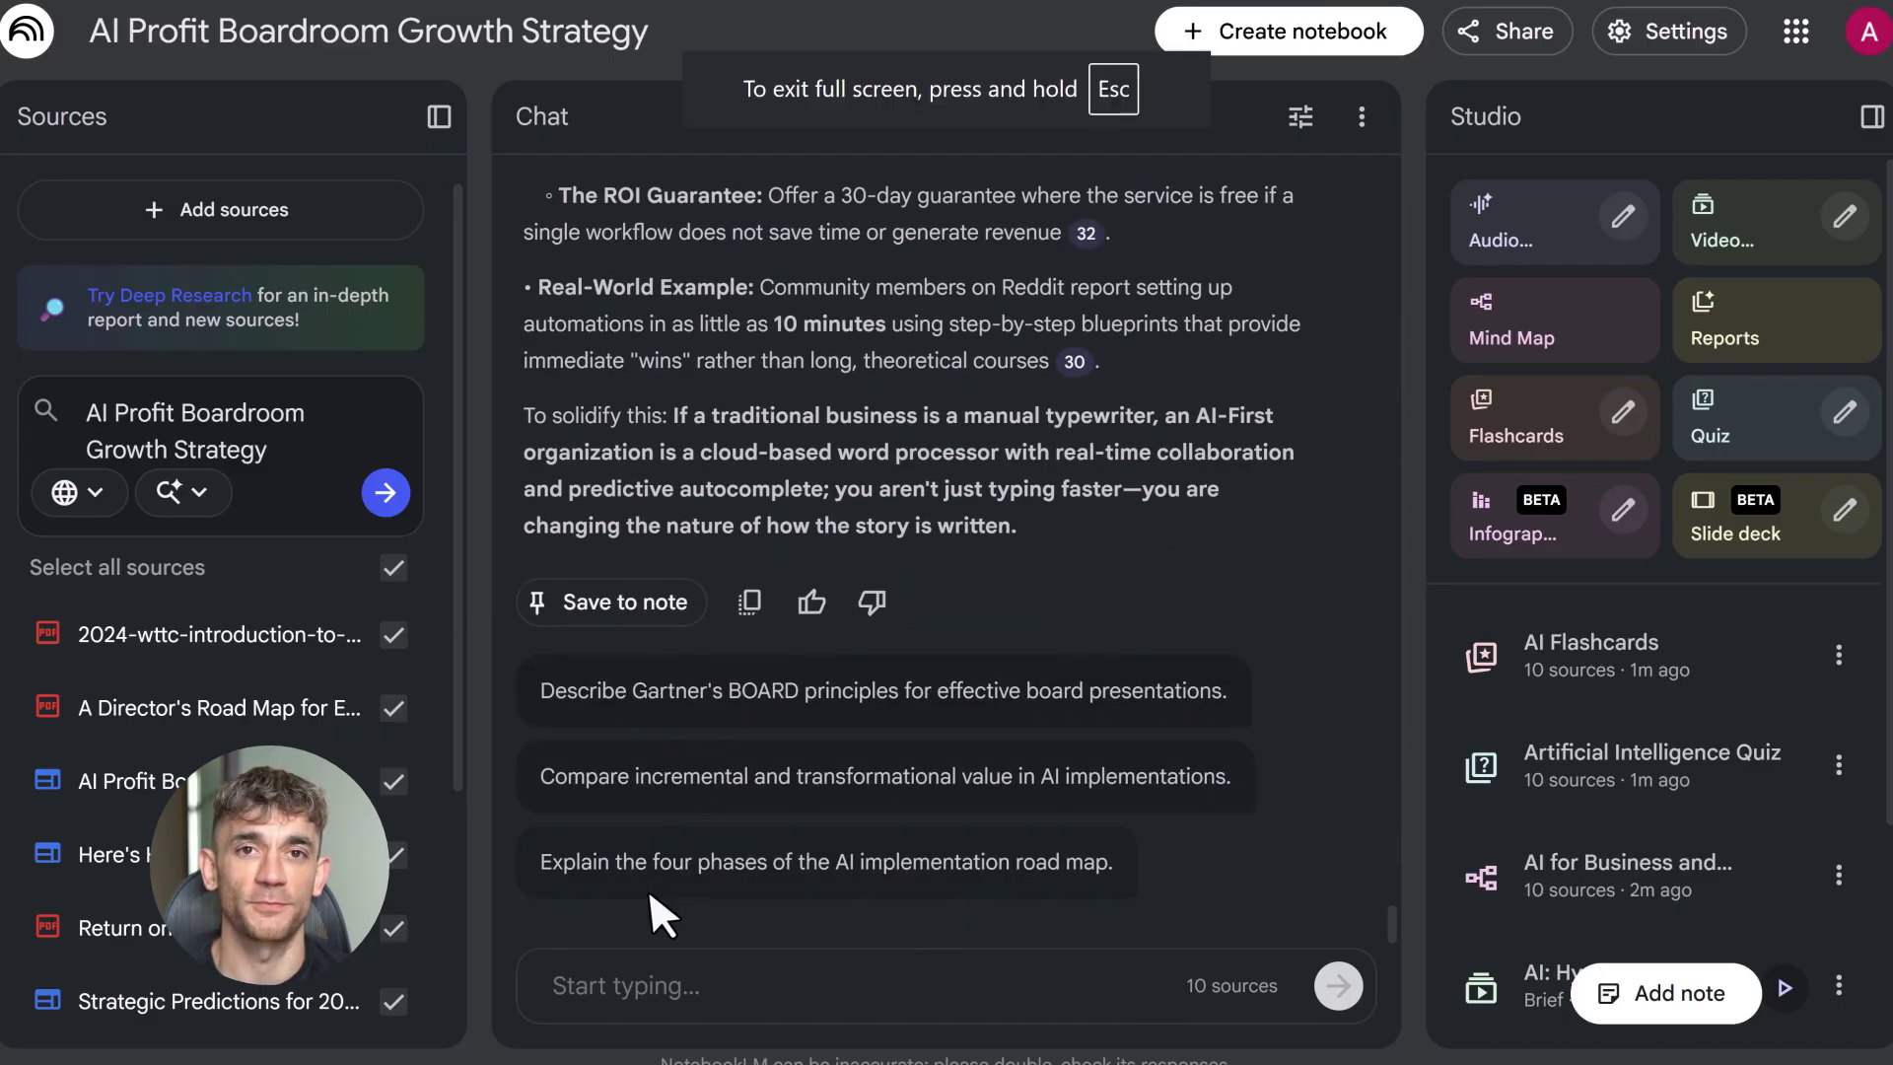
left_click(623, 999)
type("Create a step-by-step implementation guide for AI automation in service businesses. Include: - Tools - Timeline - Expected results")
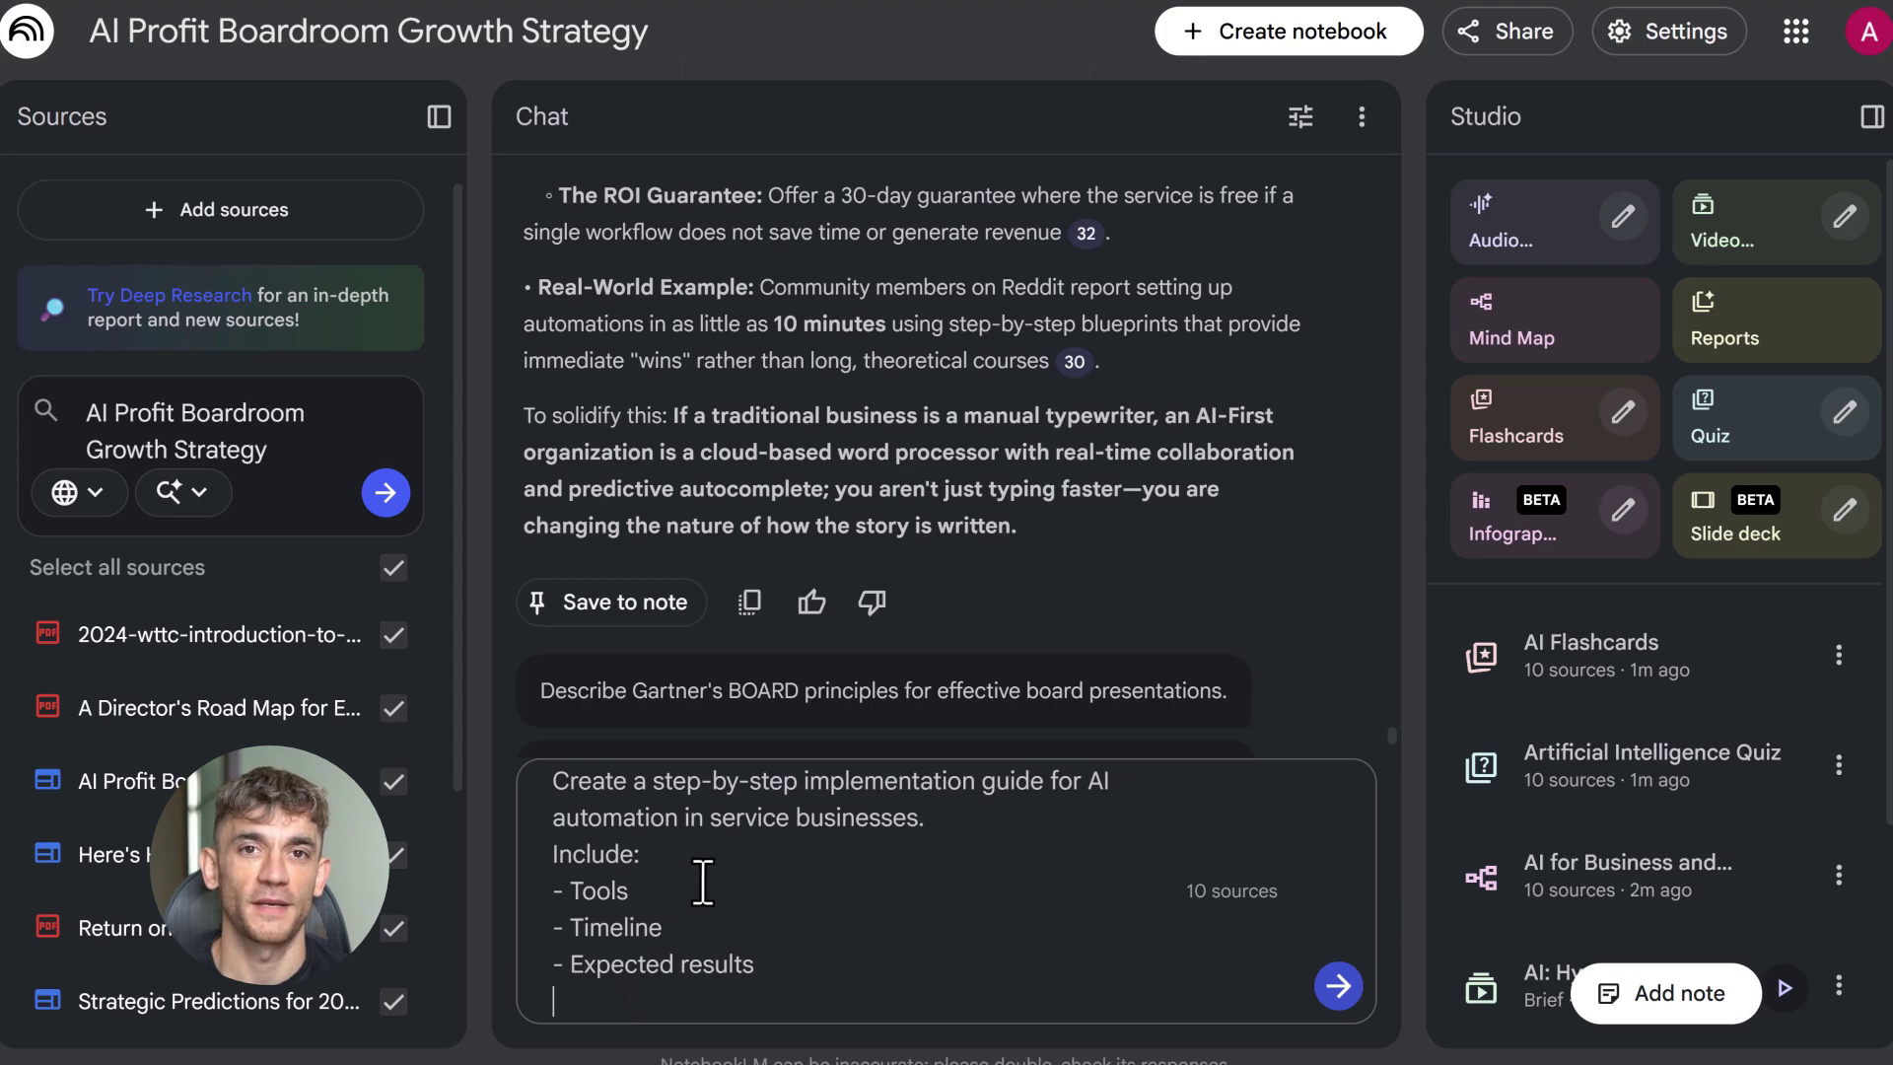
left_click(1339, 985)
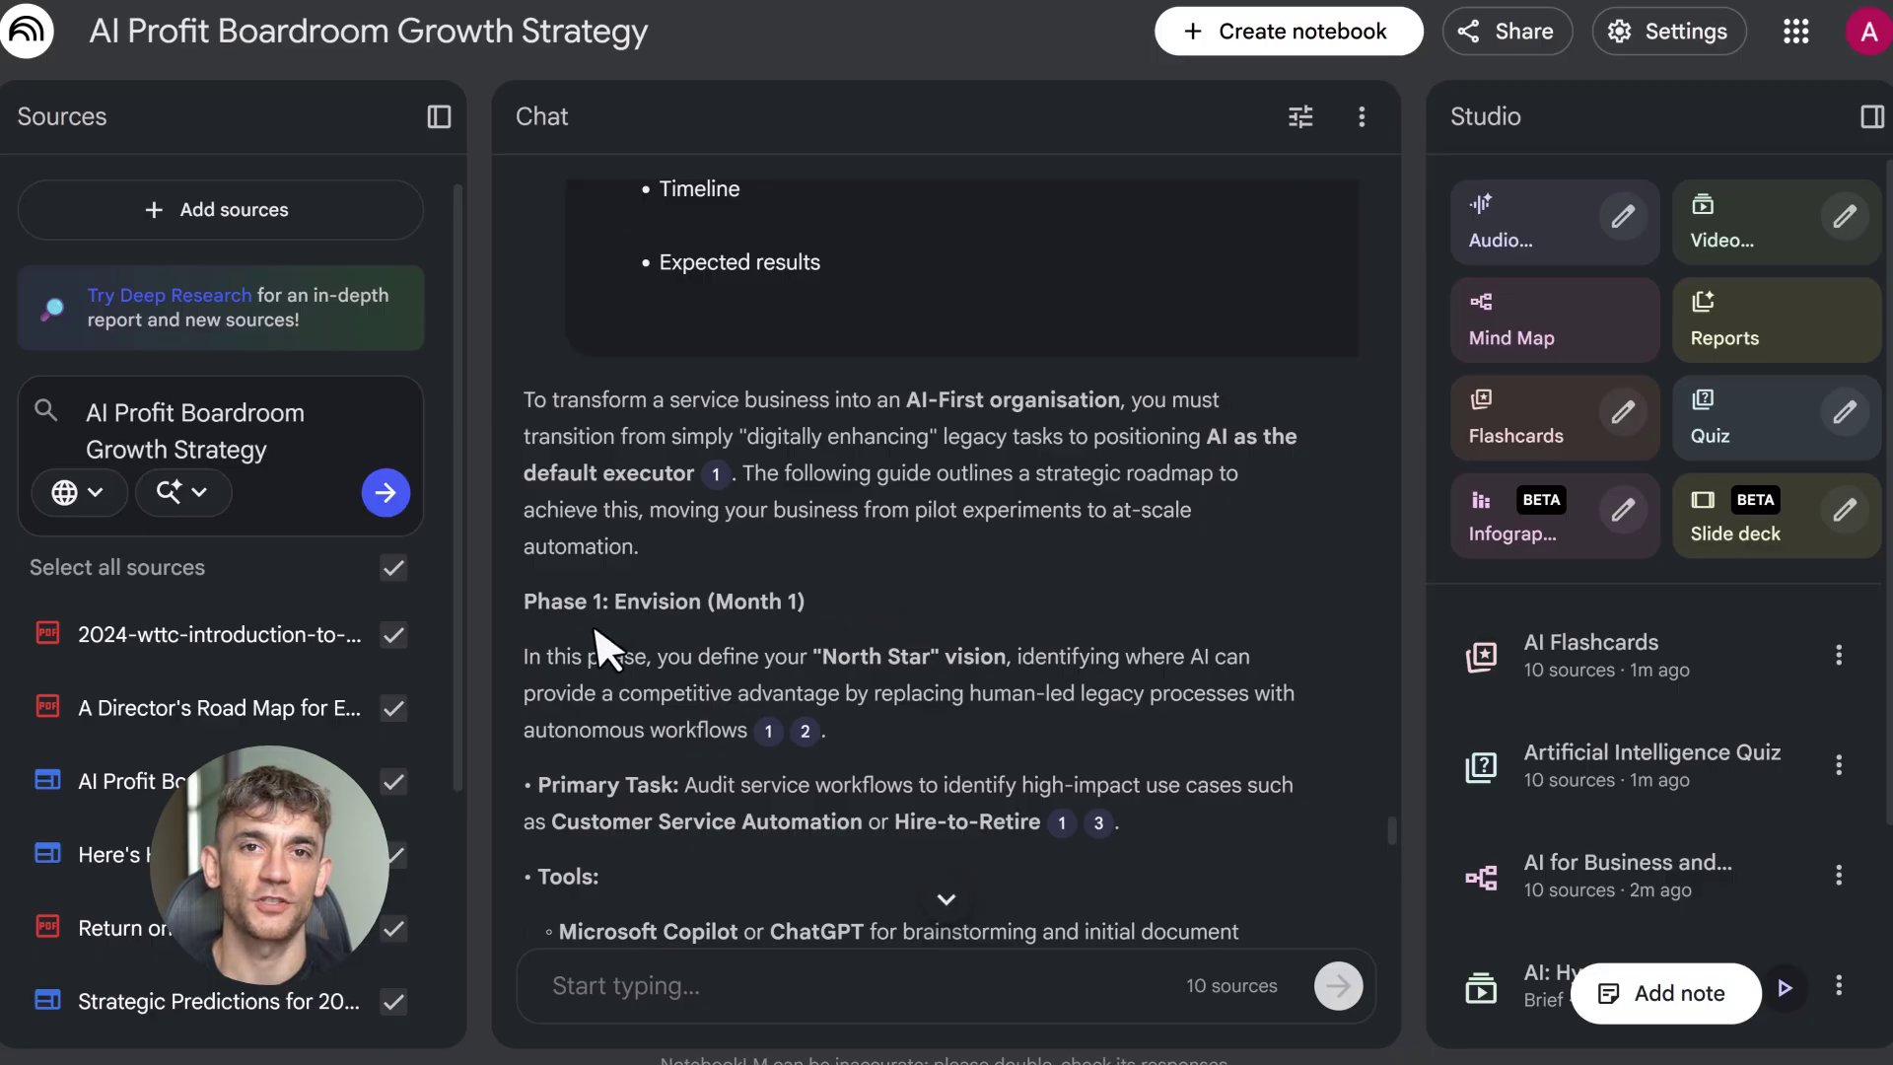
Scroll through the phased answer, highlighting the Phase 1 Envision passage
scroll(592, 623, "down", 2)
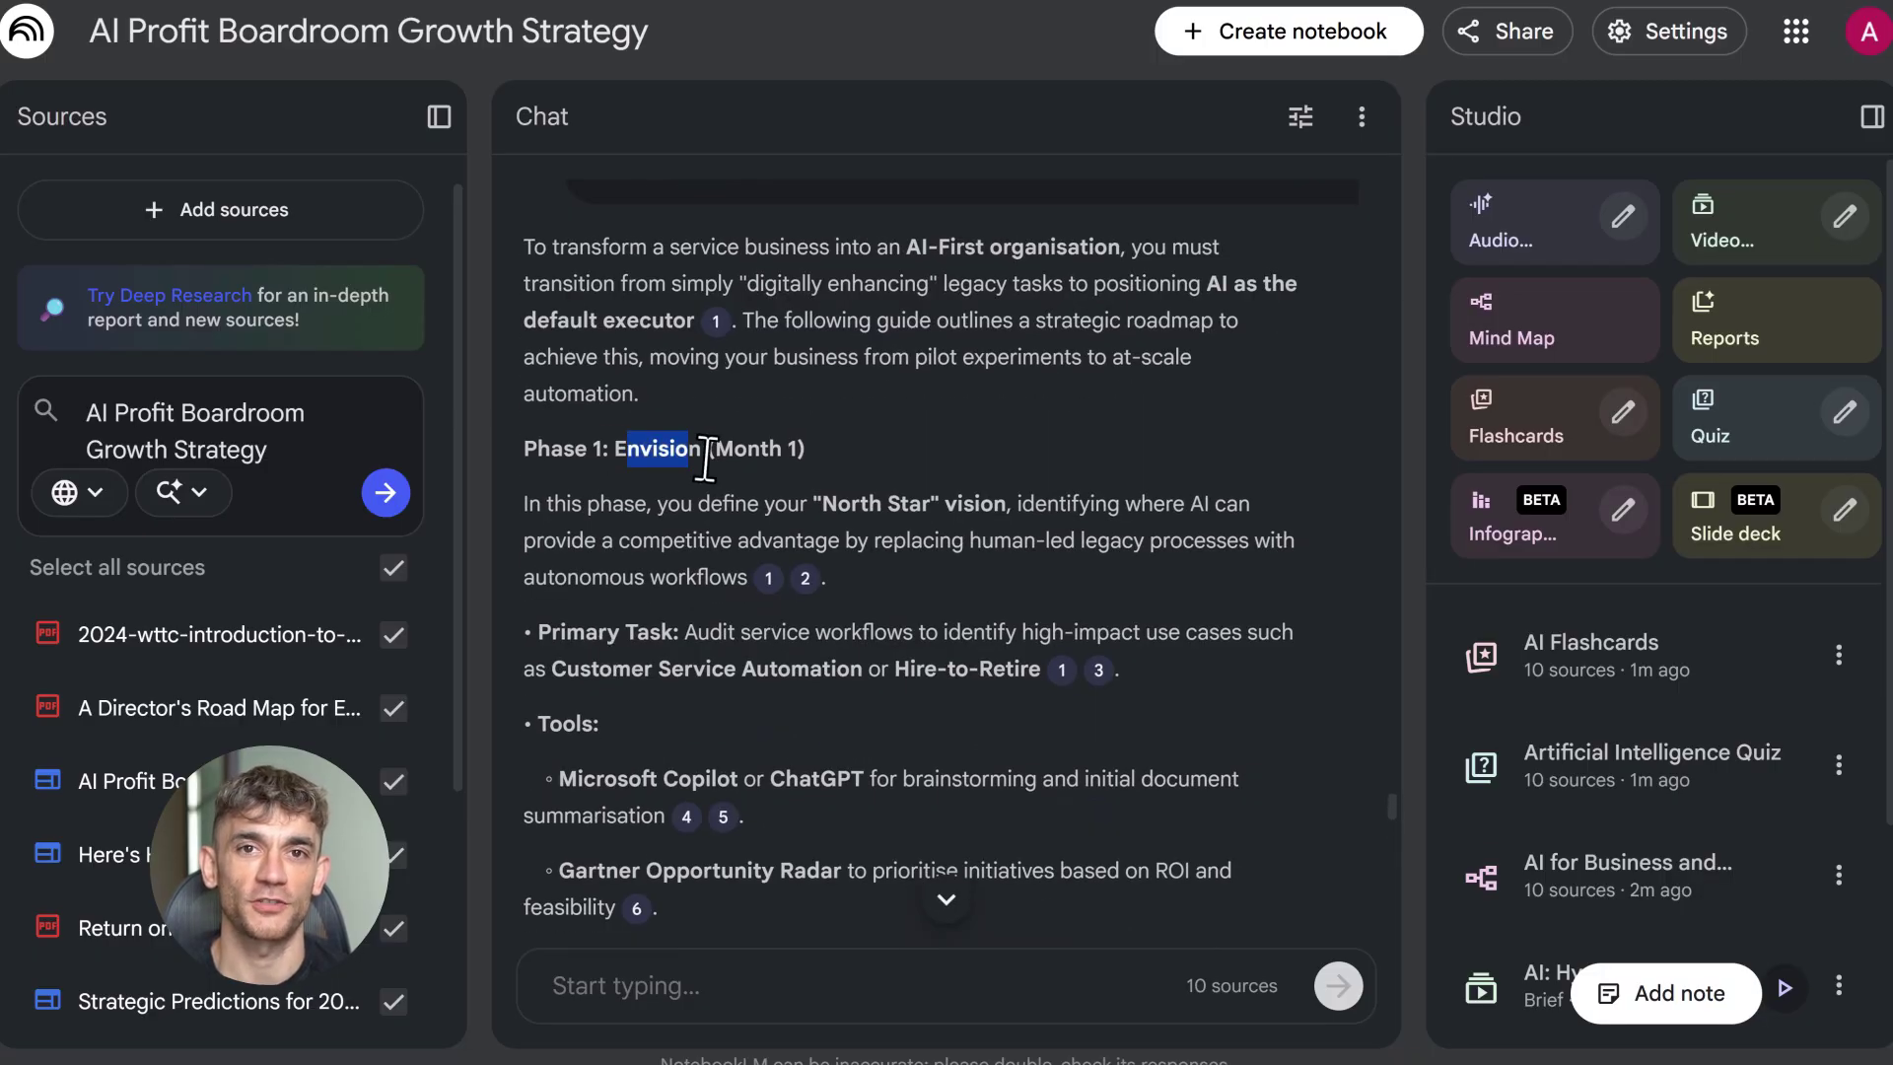
left_click_drag(706, 460, 663, 625)
left_click(641, 713)
scroll(610, 741, "down", 6)
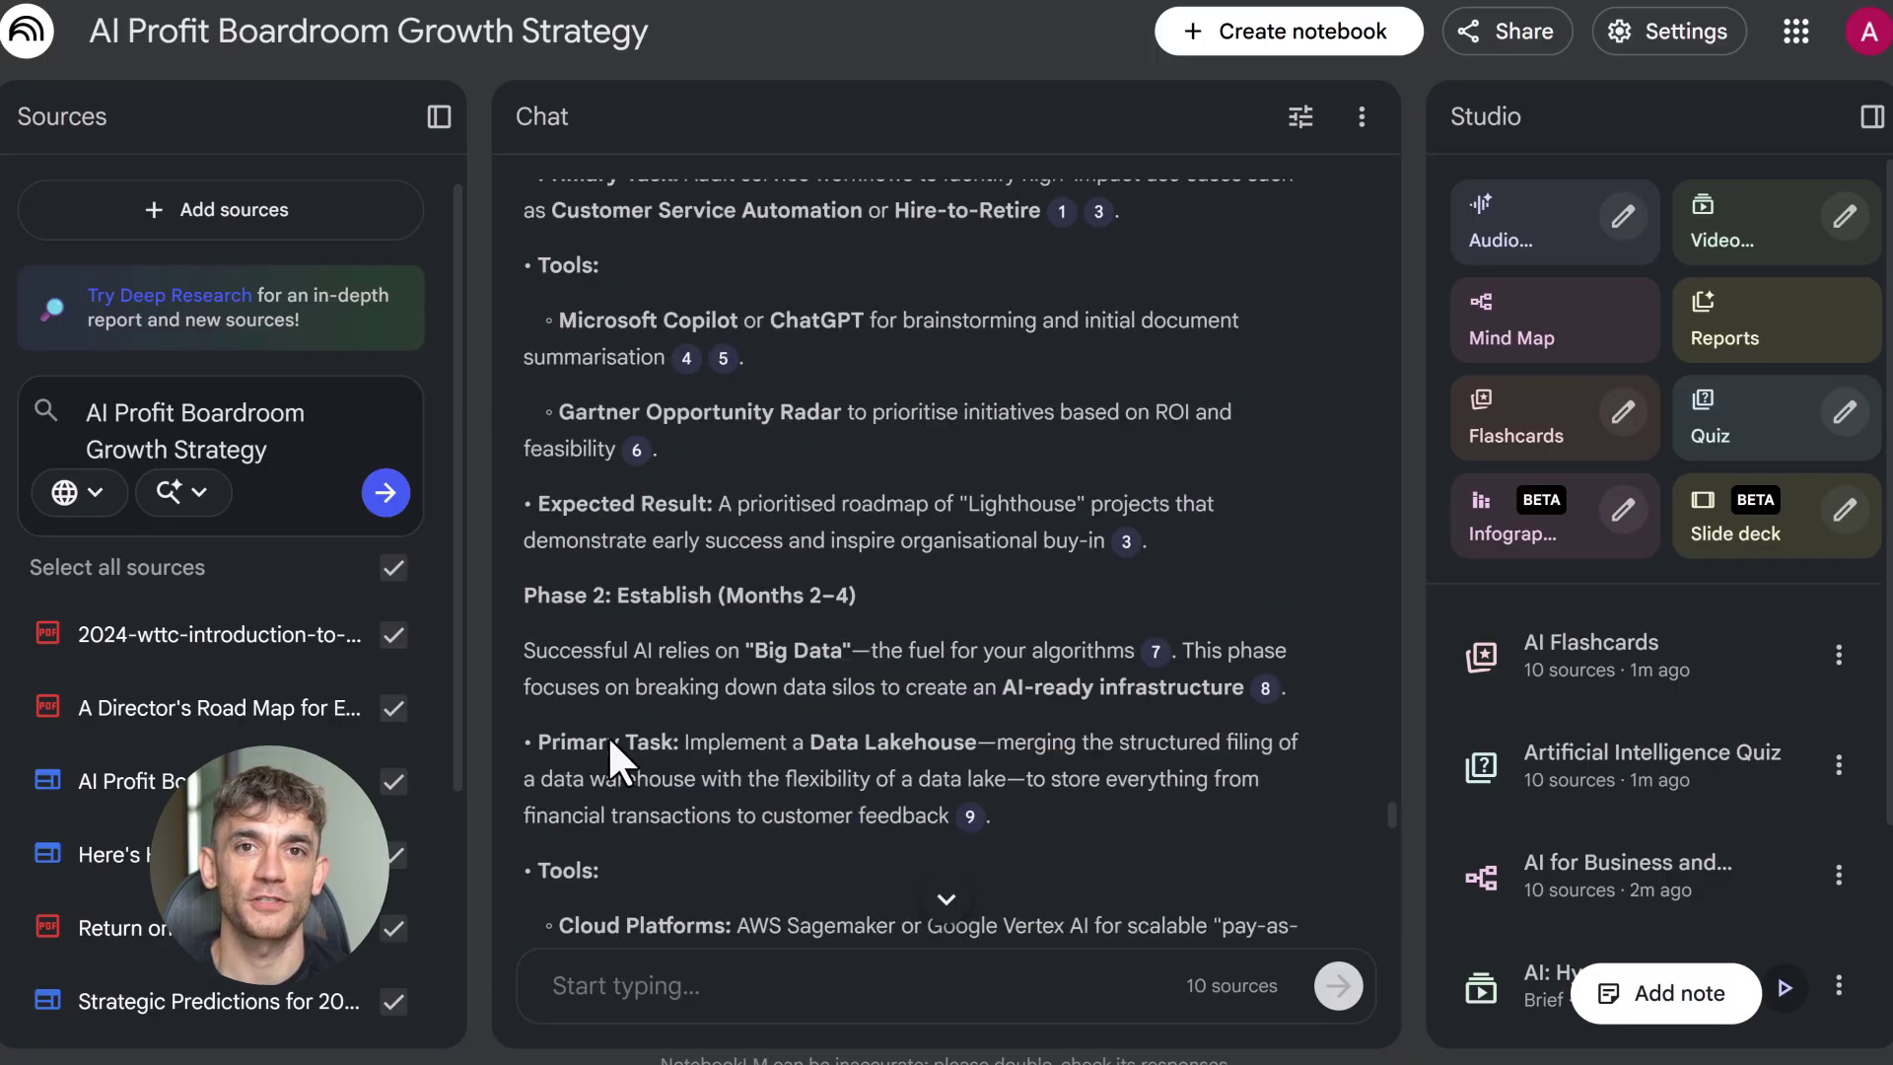
scroll(611, 600, "down", 10)
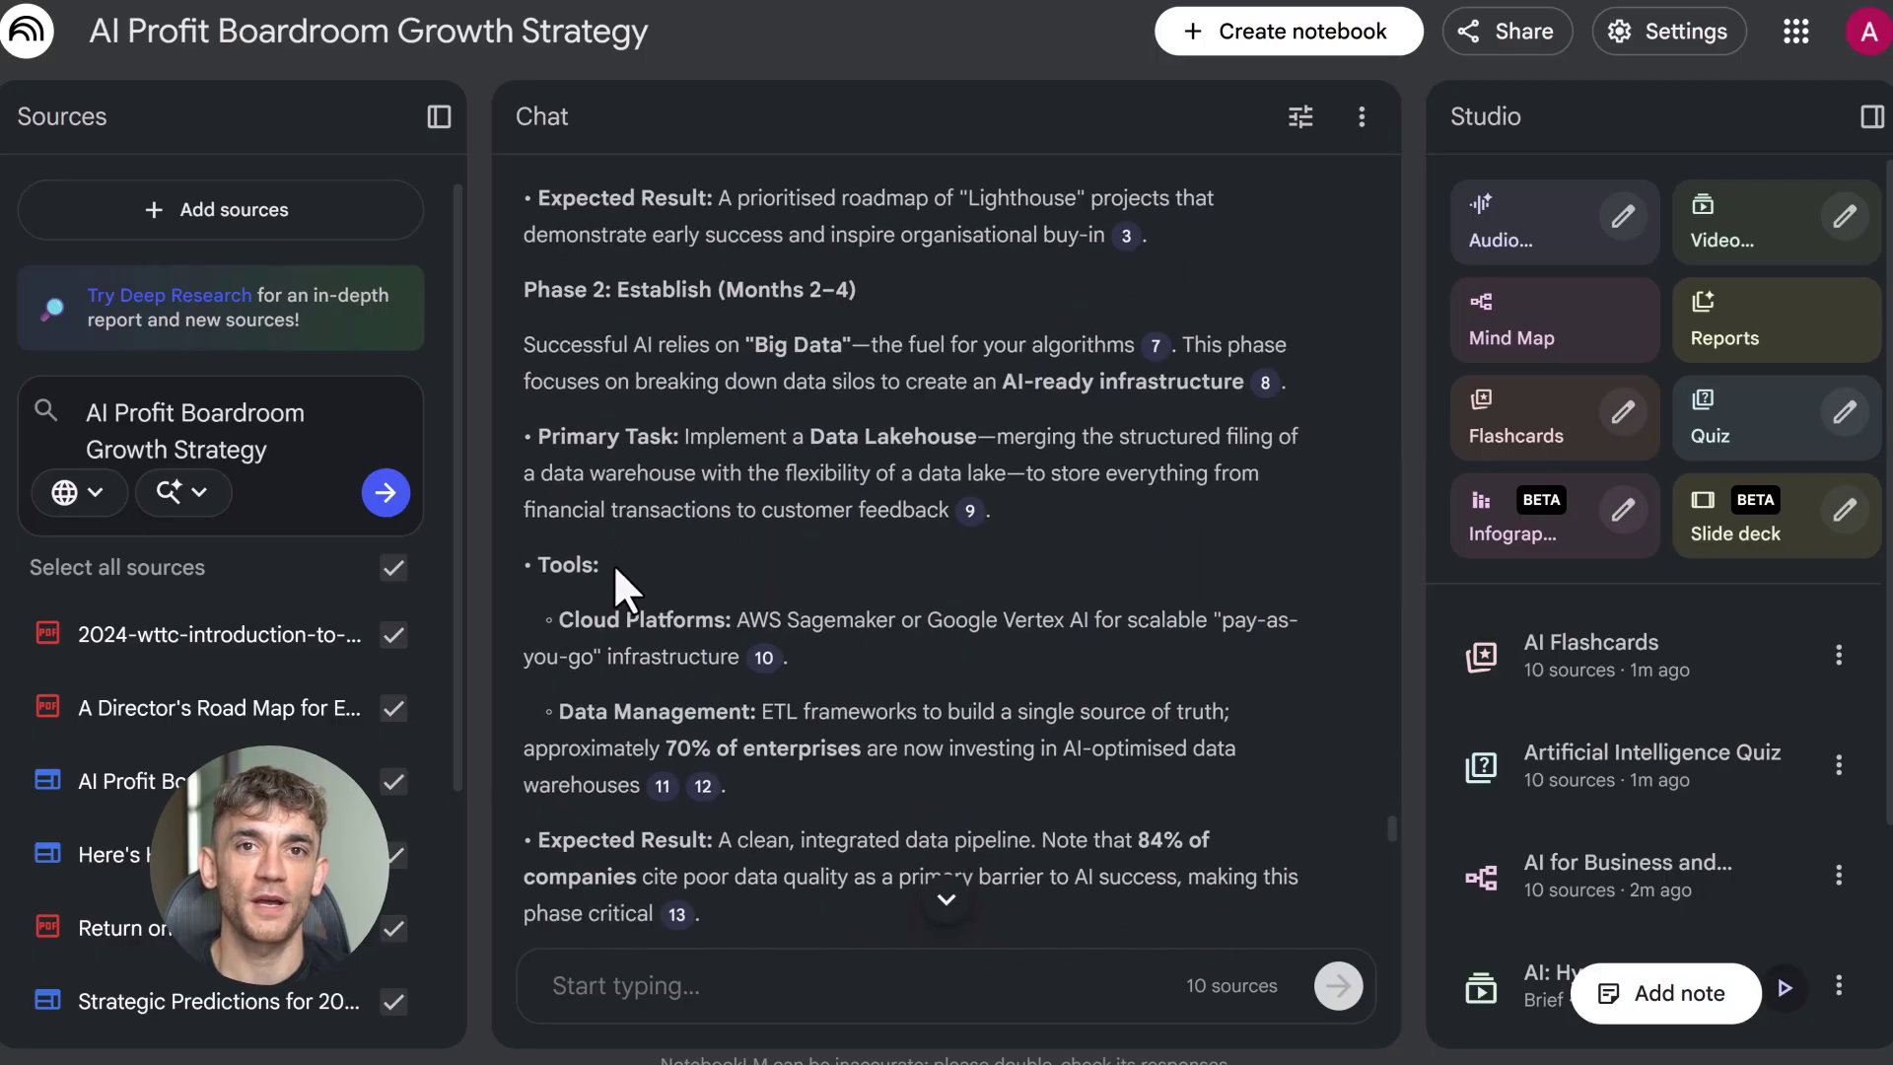
Create a new notebook and name it 'AI Profit Boardroom Growth Strategy'
scroll(616, 569, "down", 18)
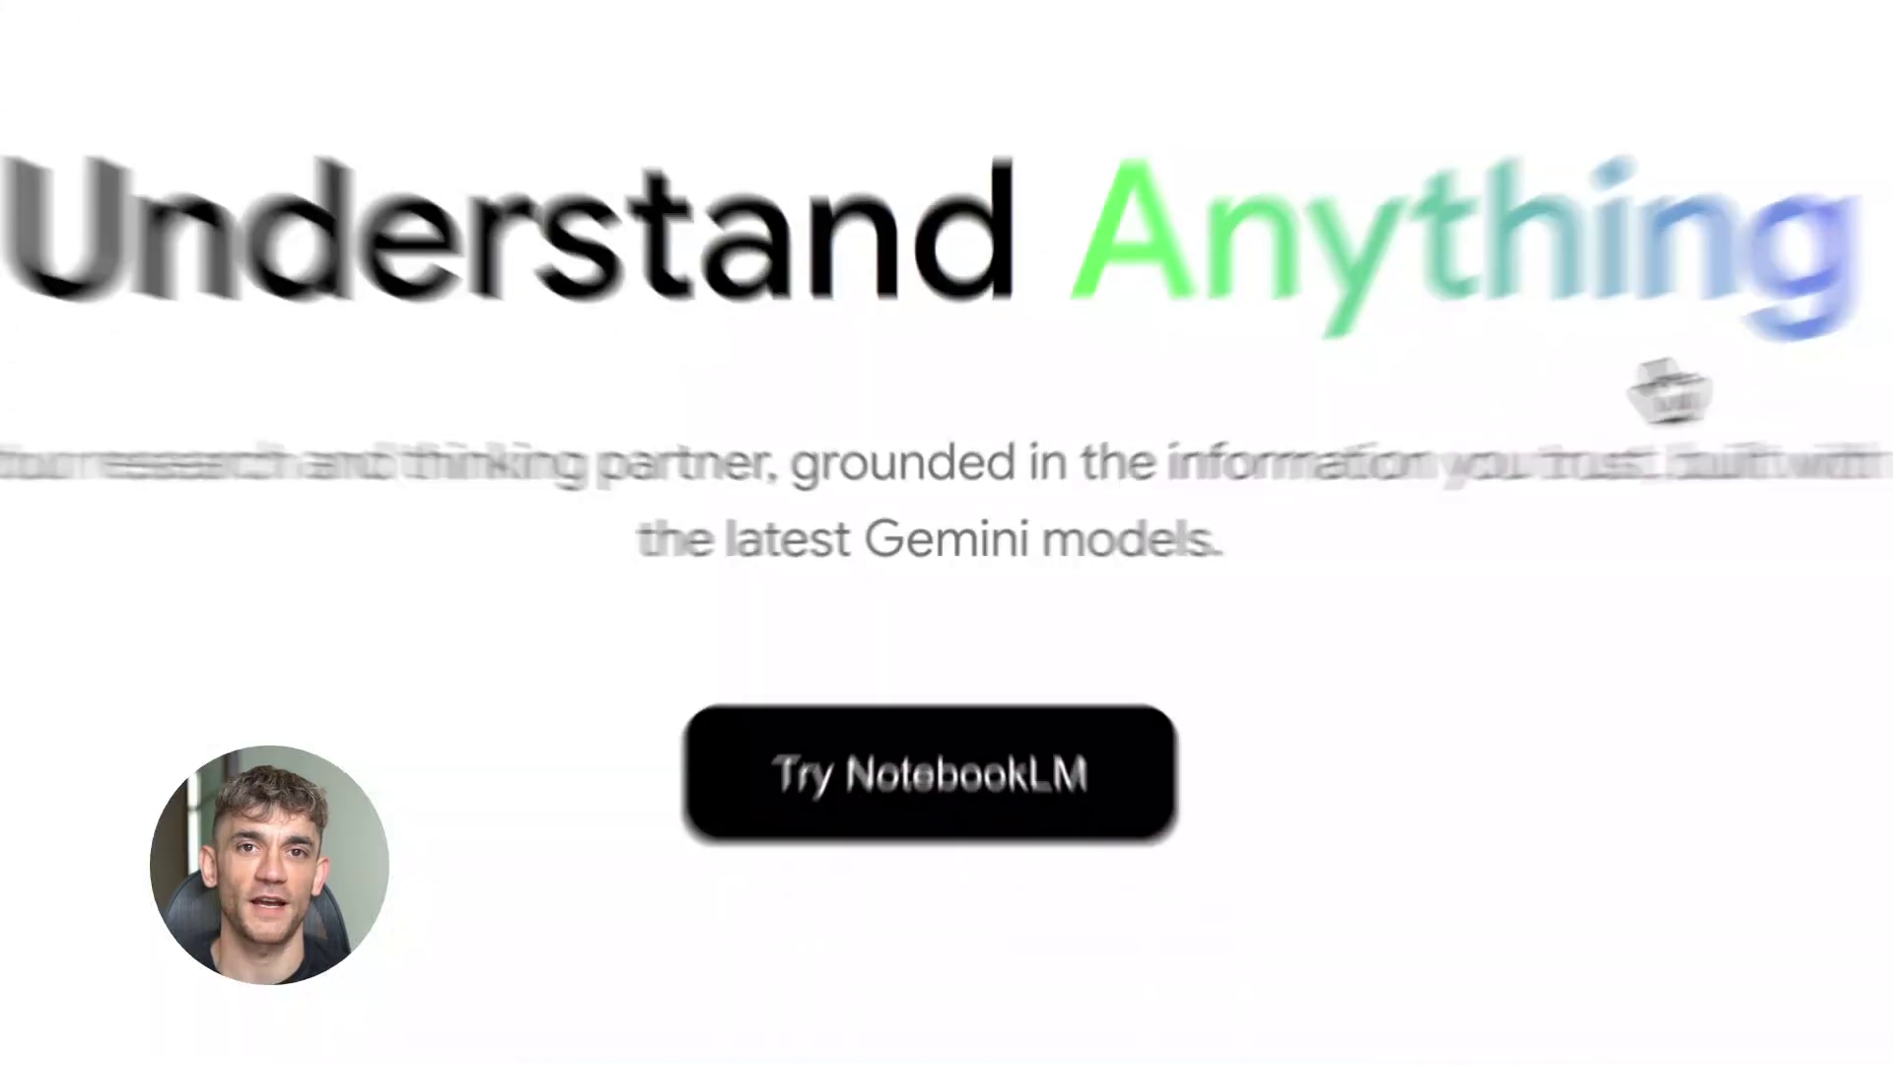
left_click(989, 712)
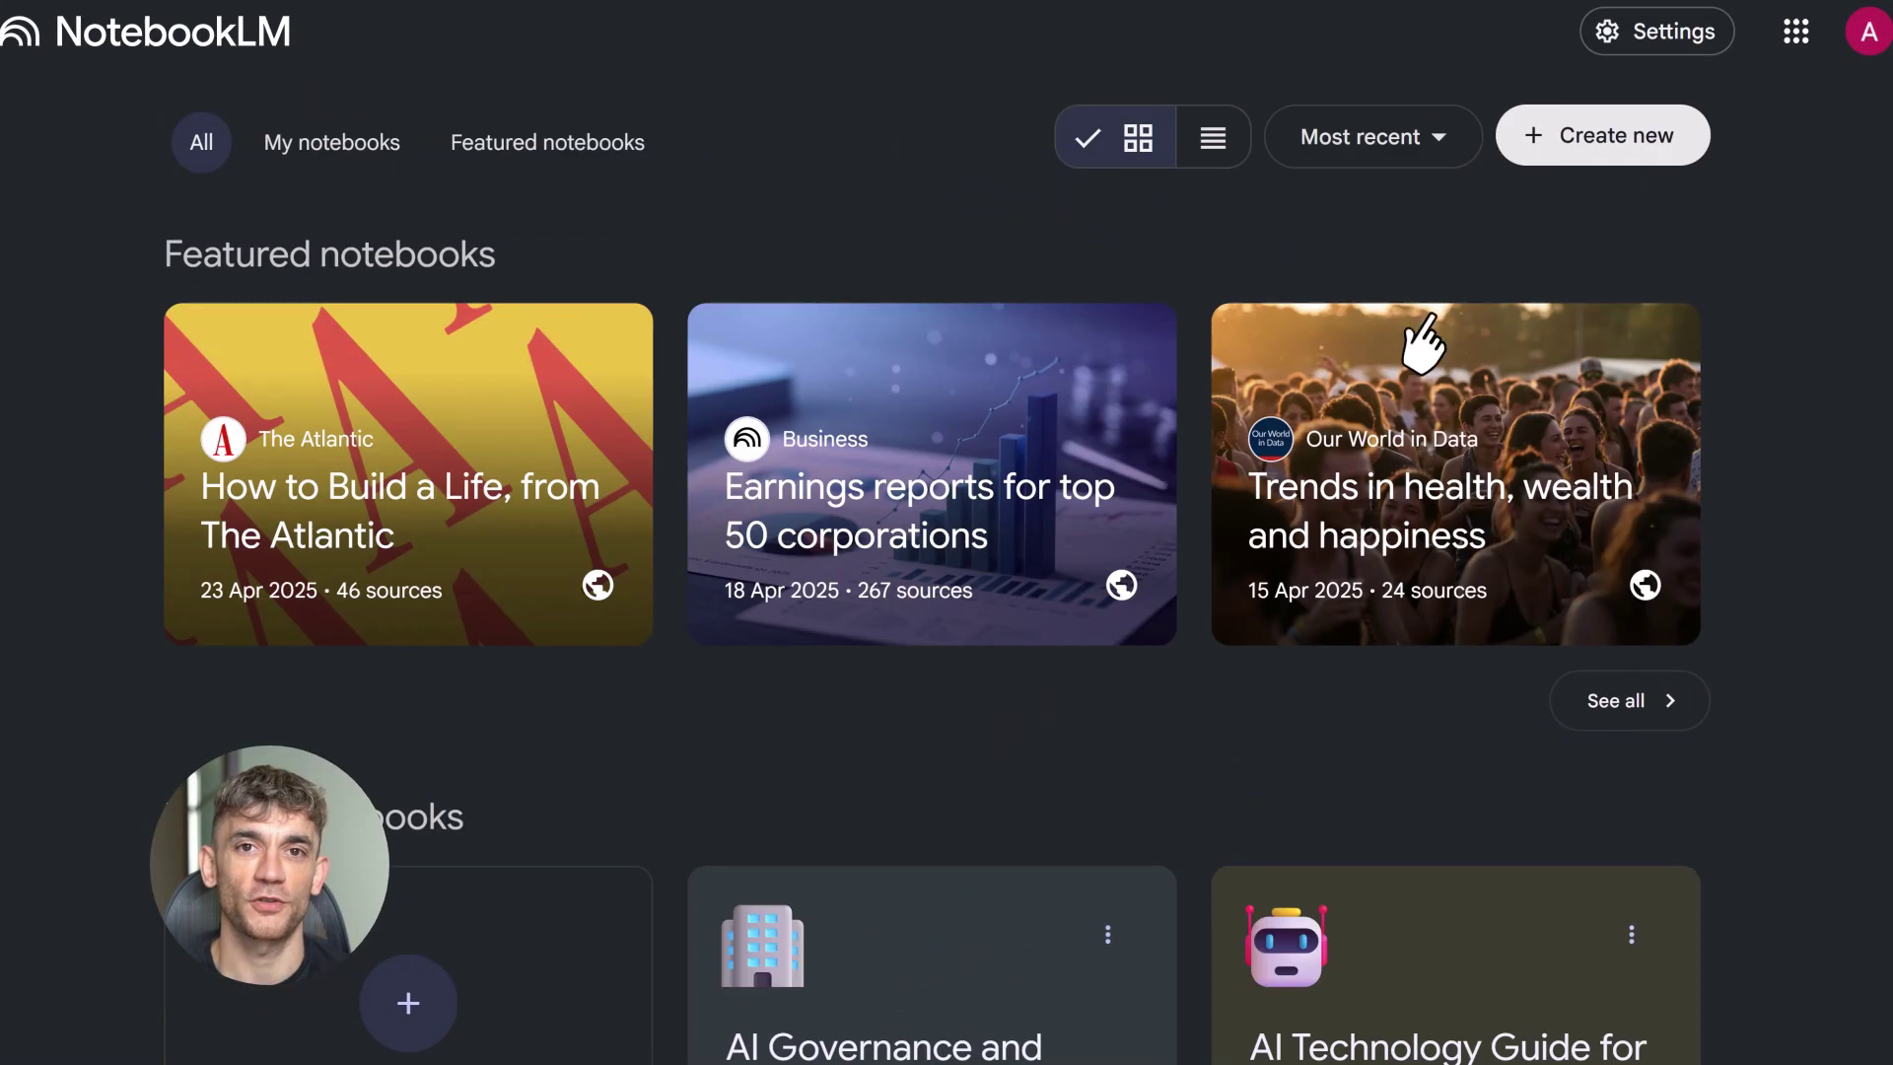
left_click(1617, 147)
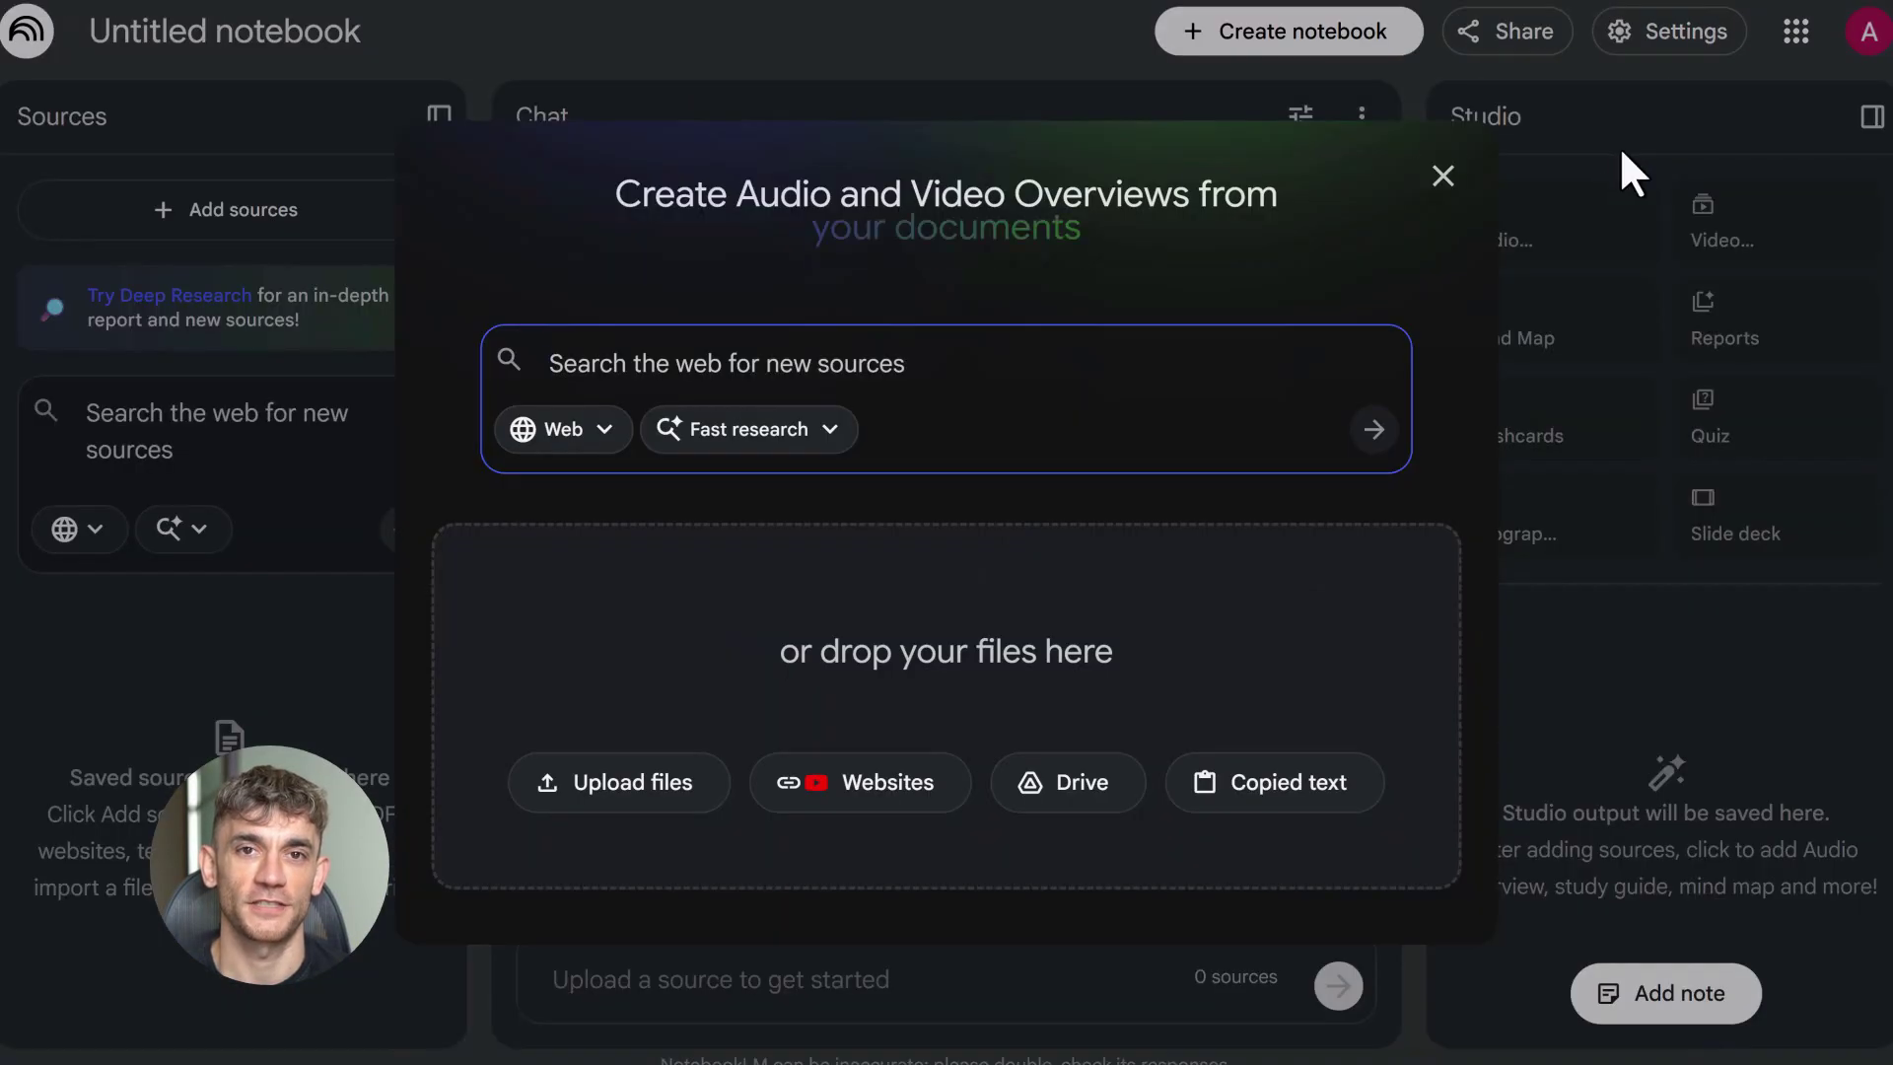
left_click(1443, 178)
left_click(1270, 40)
key("Escape")
left_click_drag(91, 31, 375, 31)
type("AI Profit Boardroom Growth Strategy")
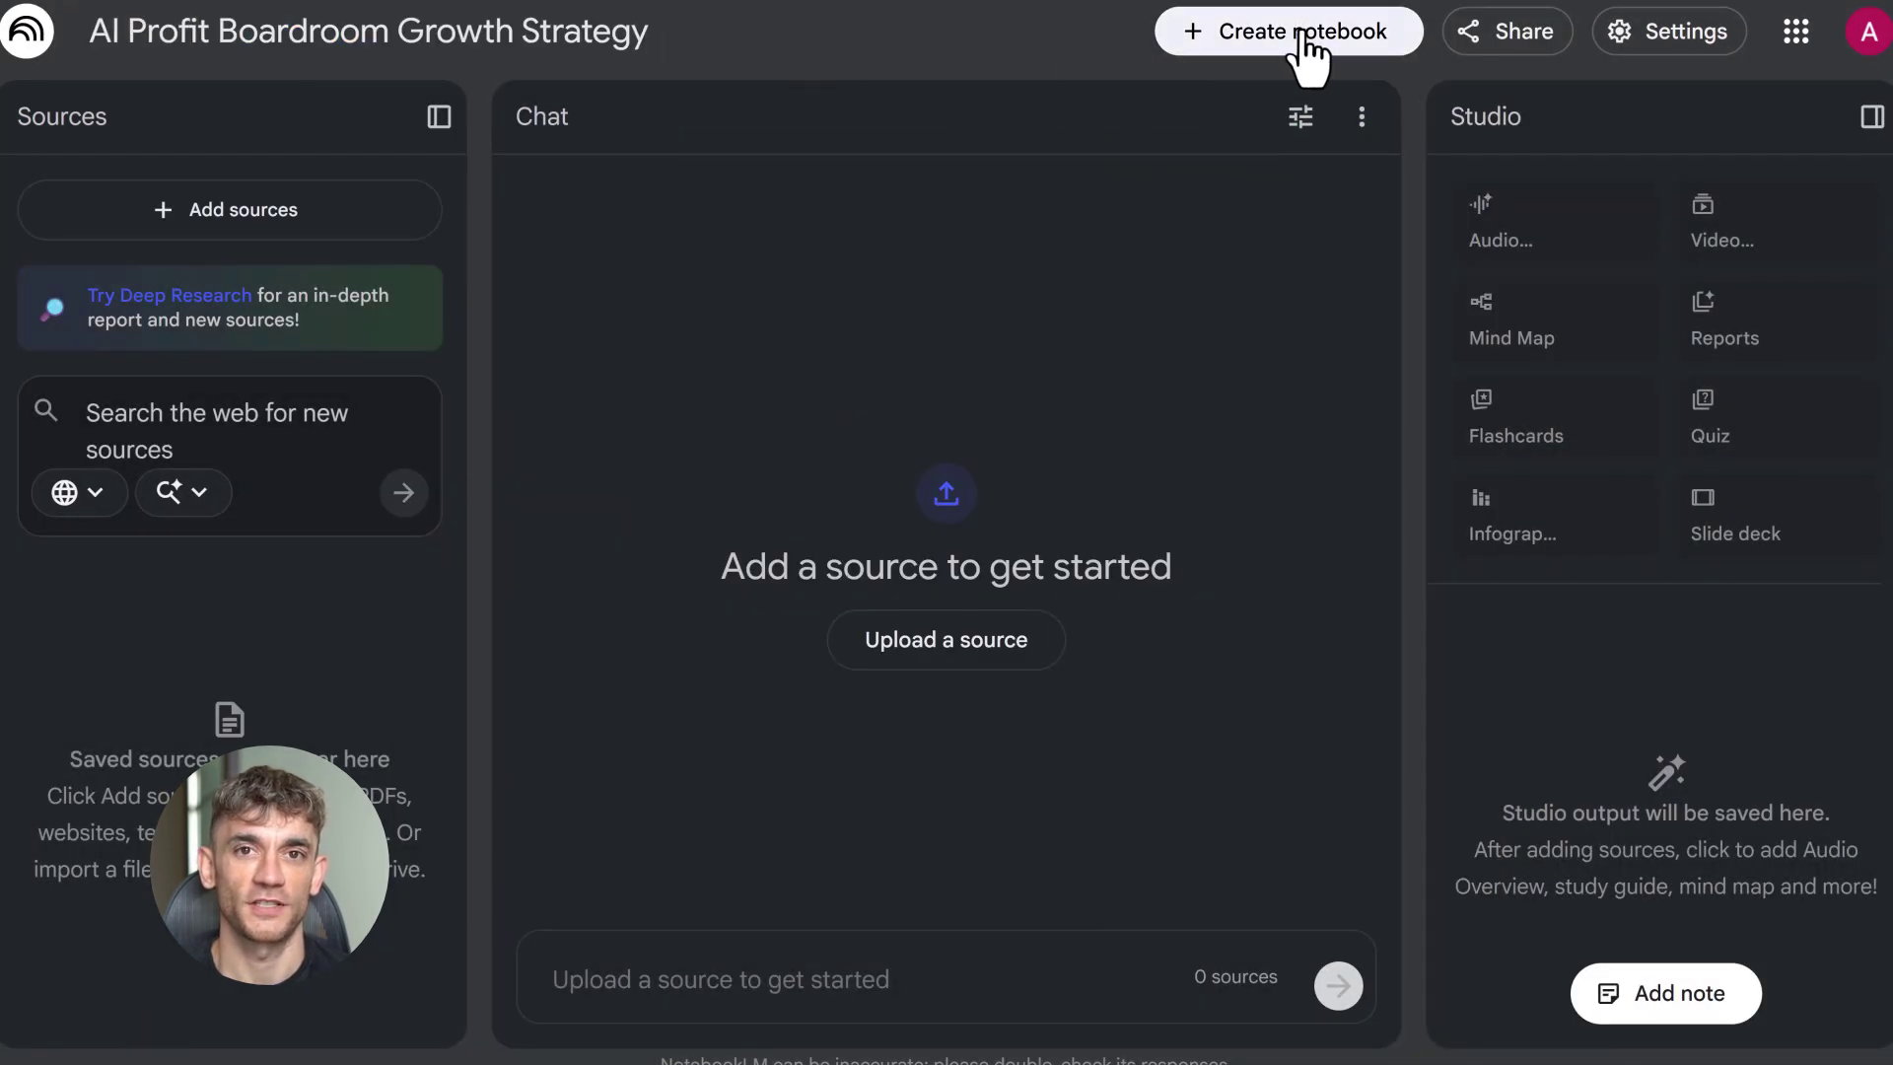
Run a Fast research web search for sources and import the results
left_click(912, 646)
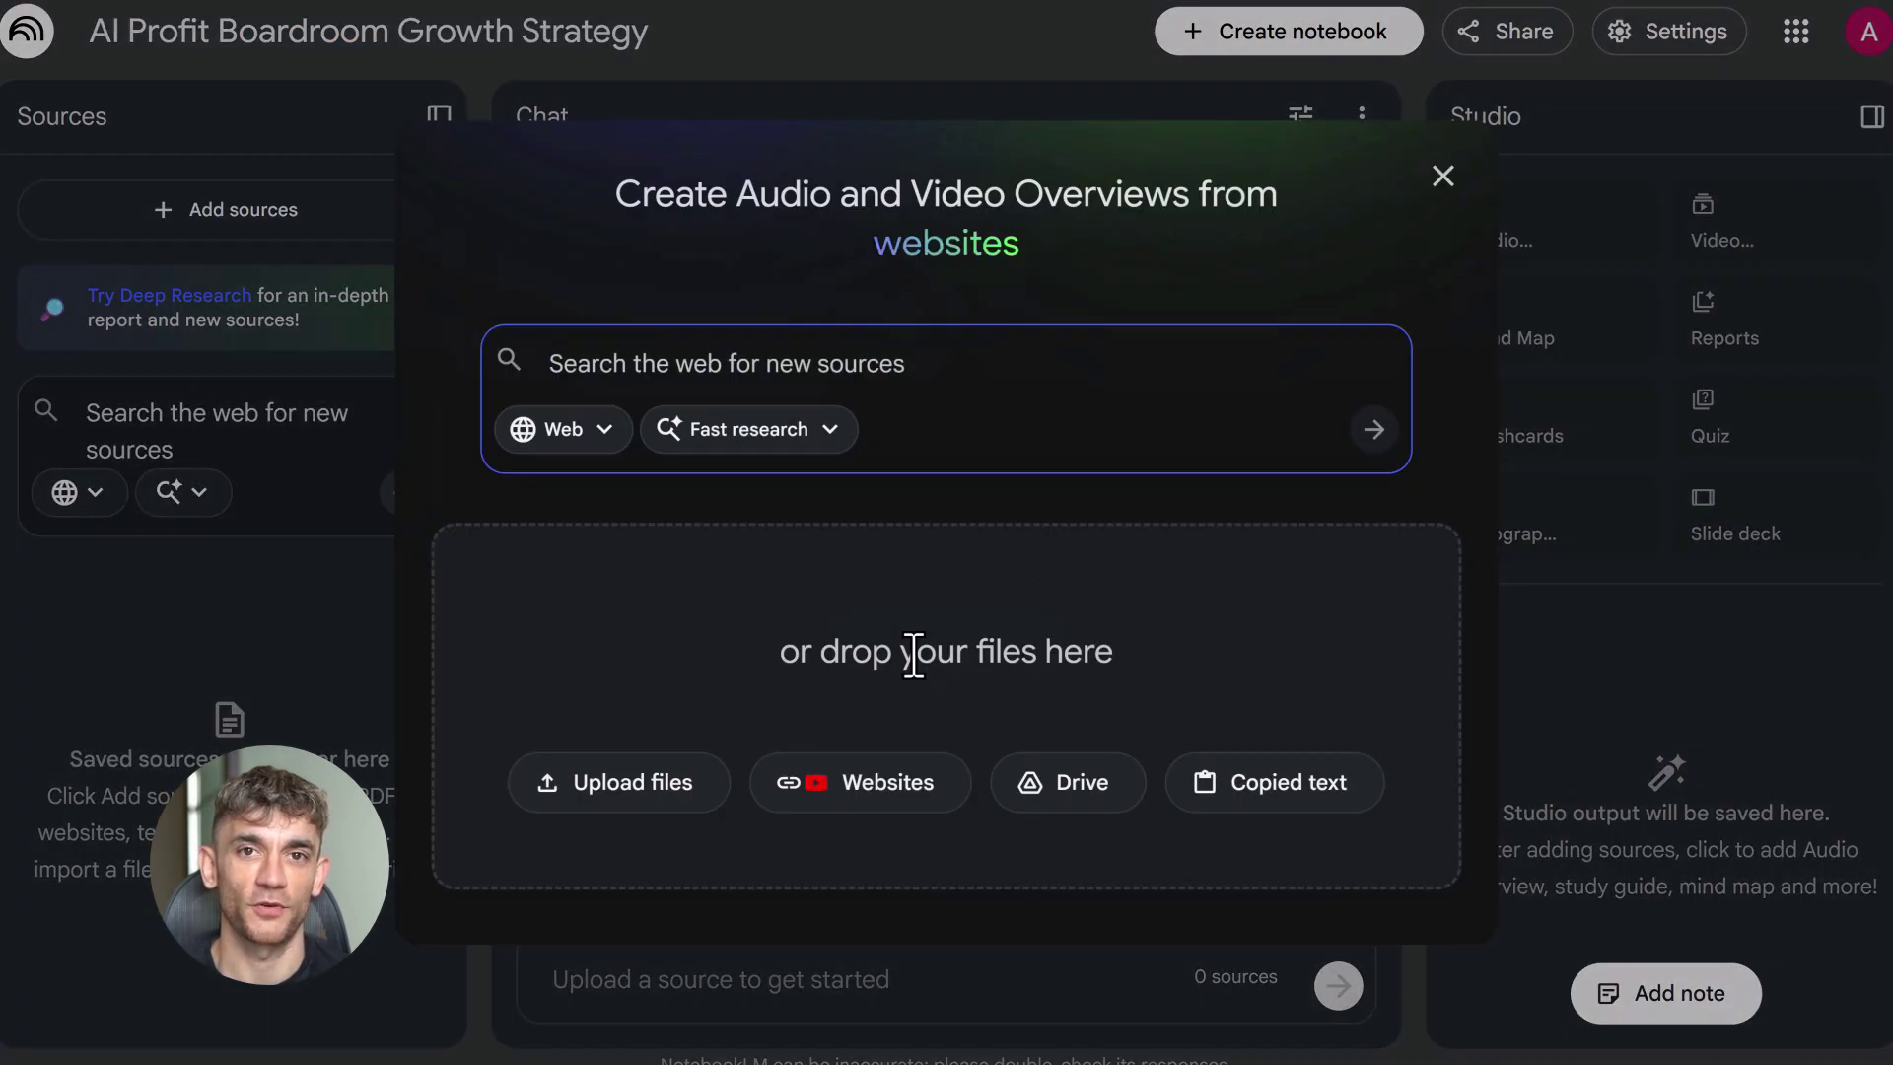
left_click(834, 432)
left_click(564, 430)
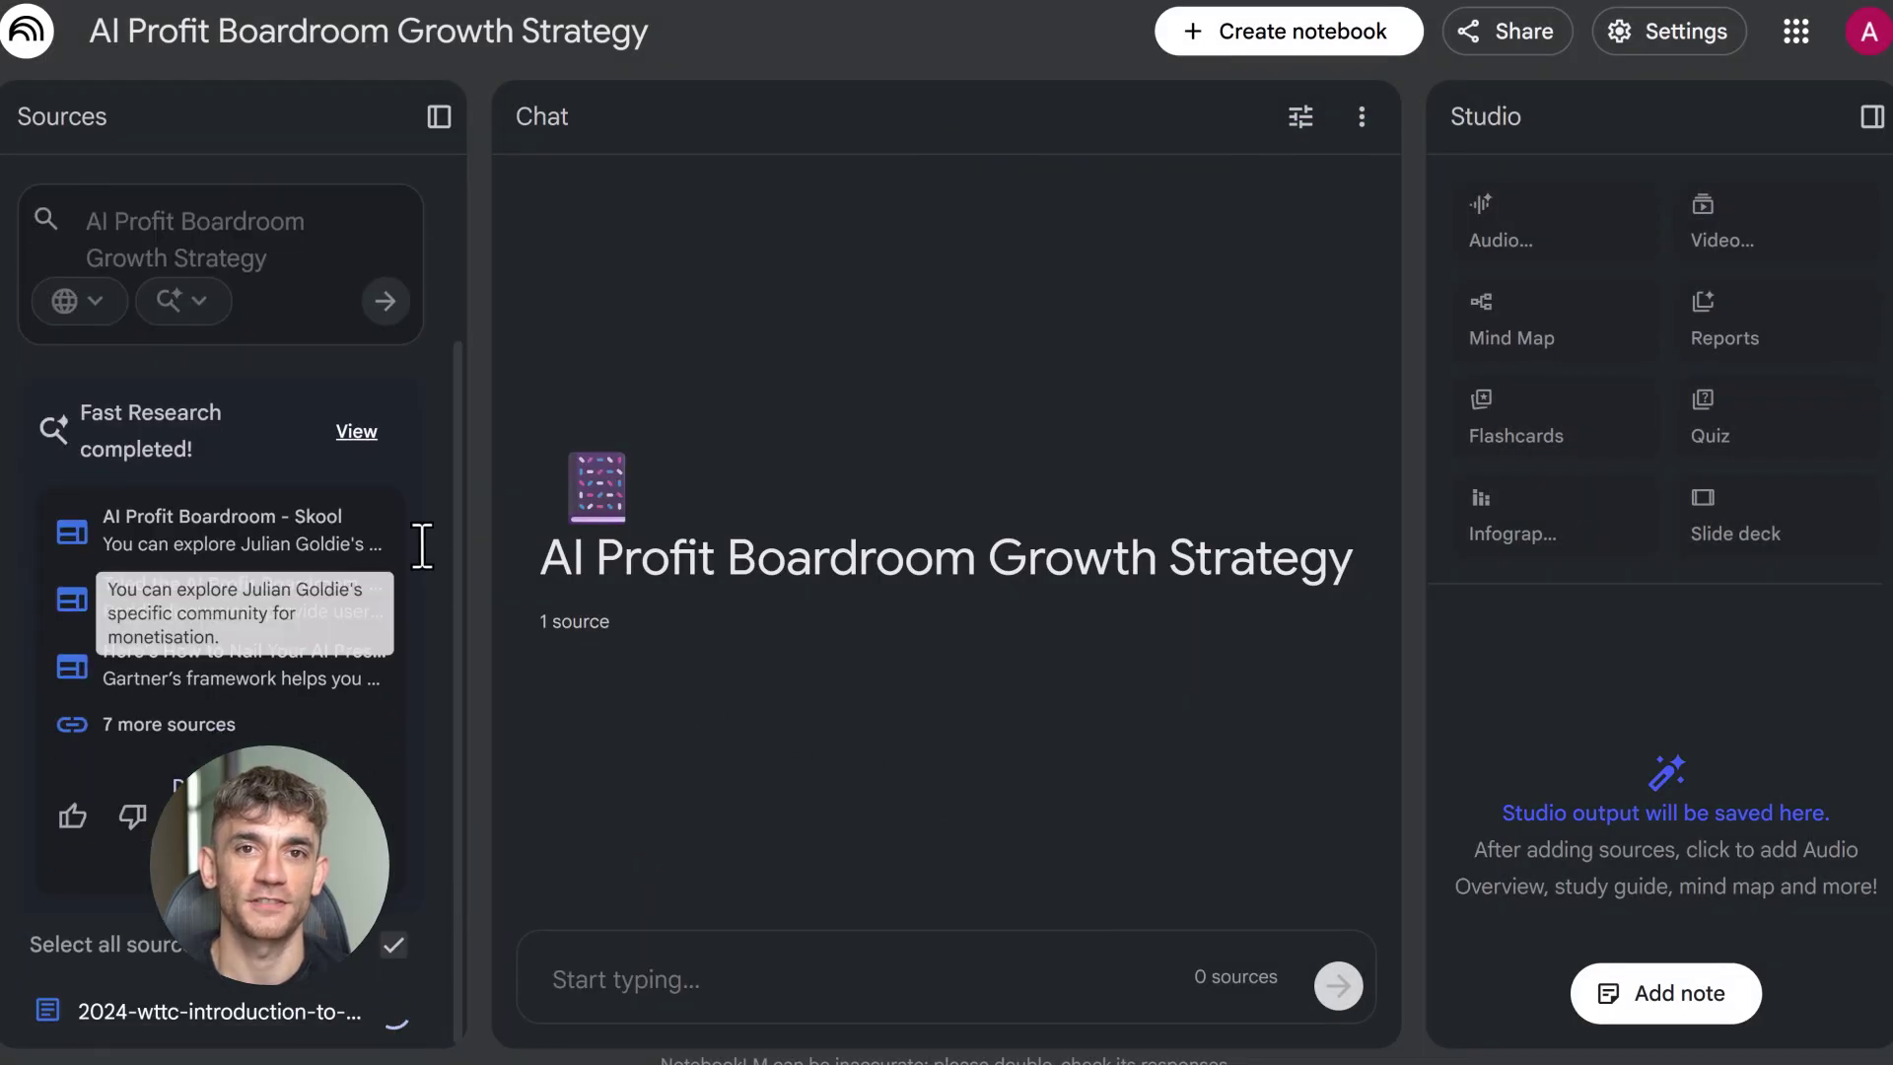
left_click(308, 750)
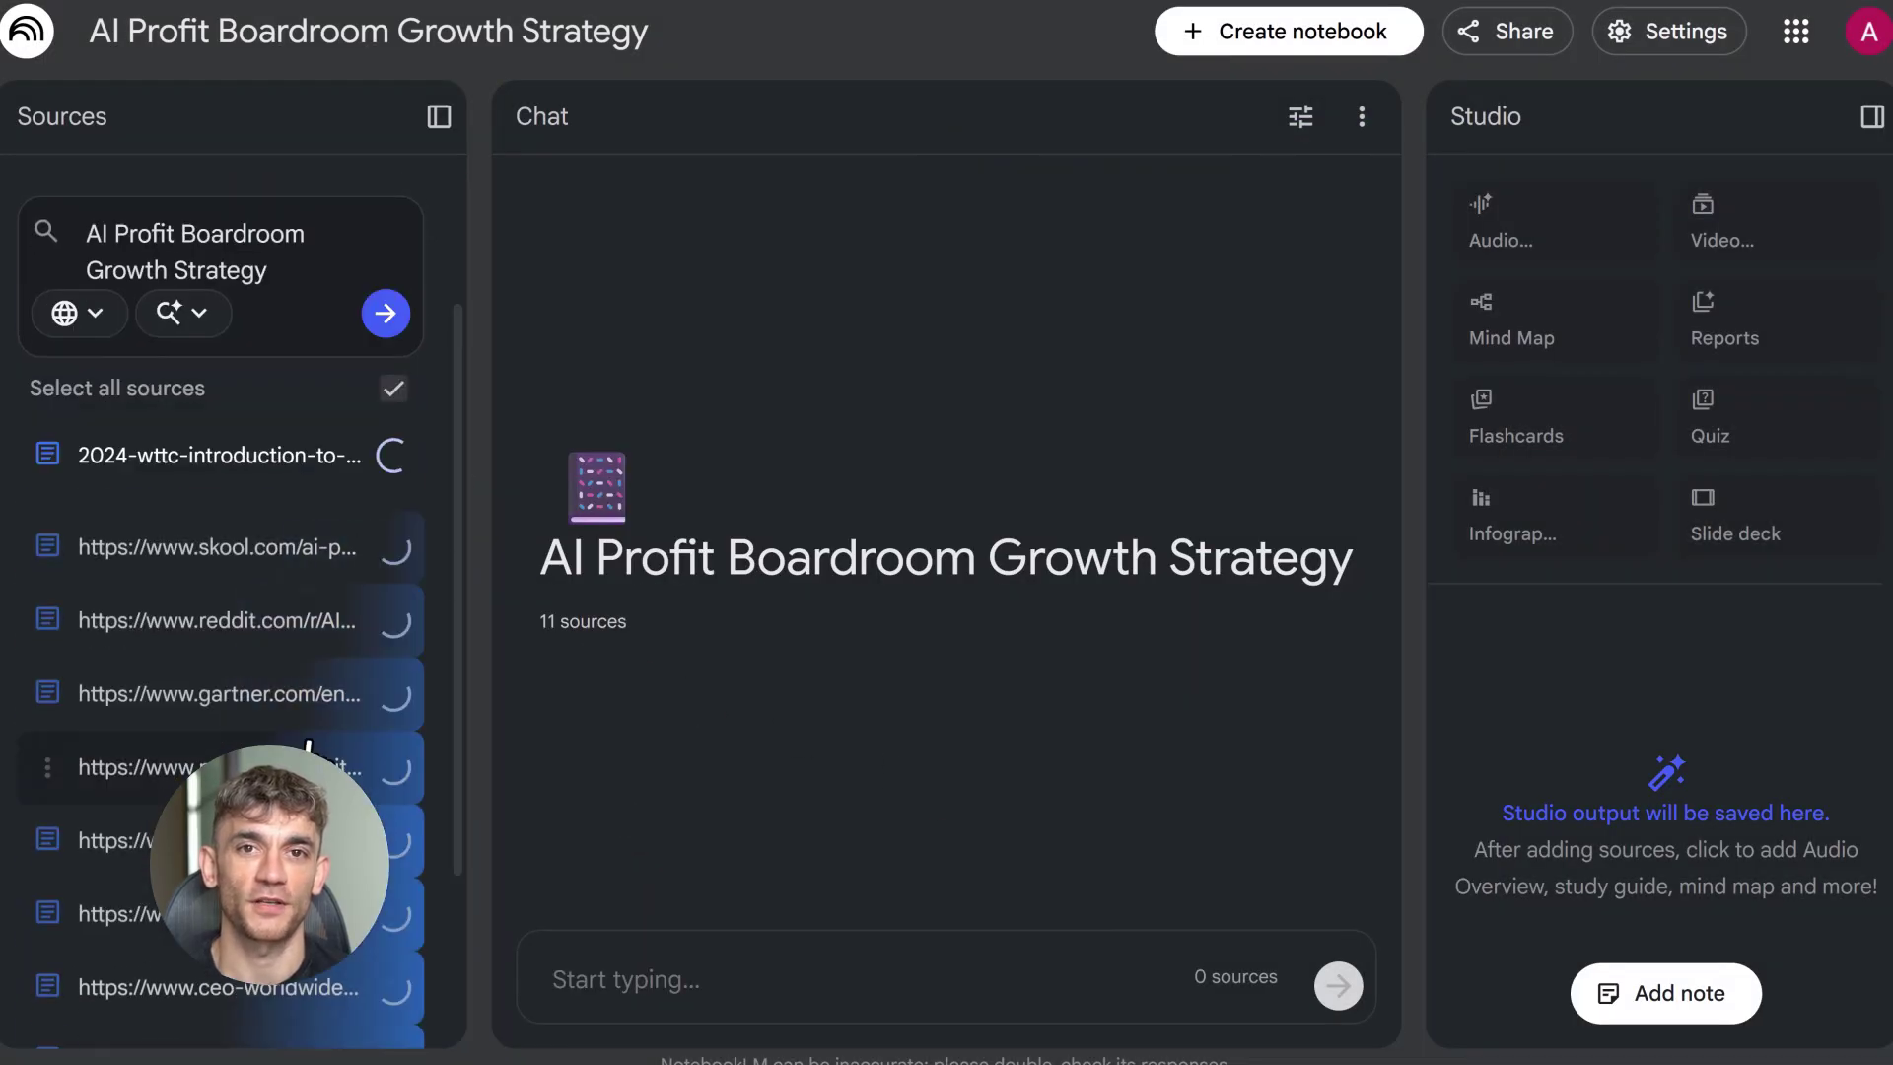
Send the pasted content-strategy prompt in chat and scroll through its answer
scroll(401, 591, "down", 3)
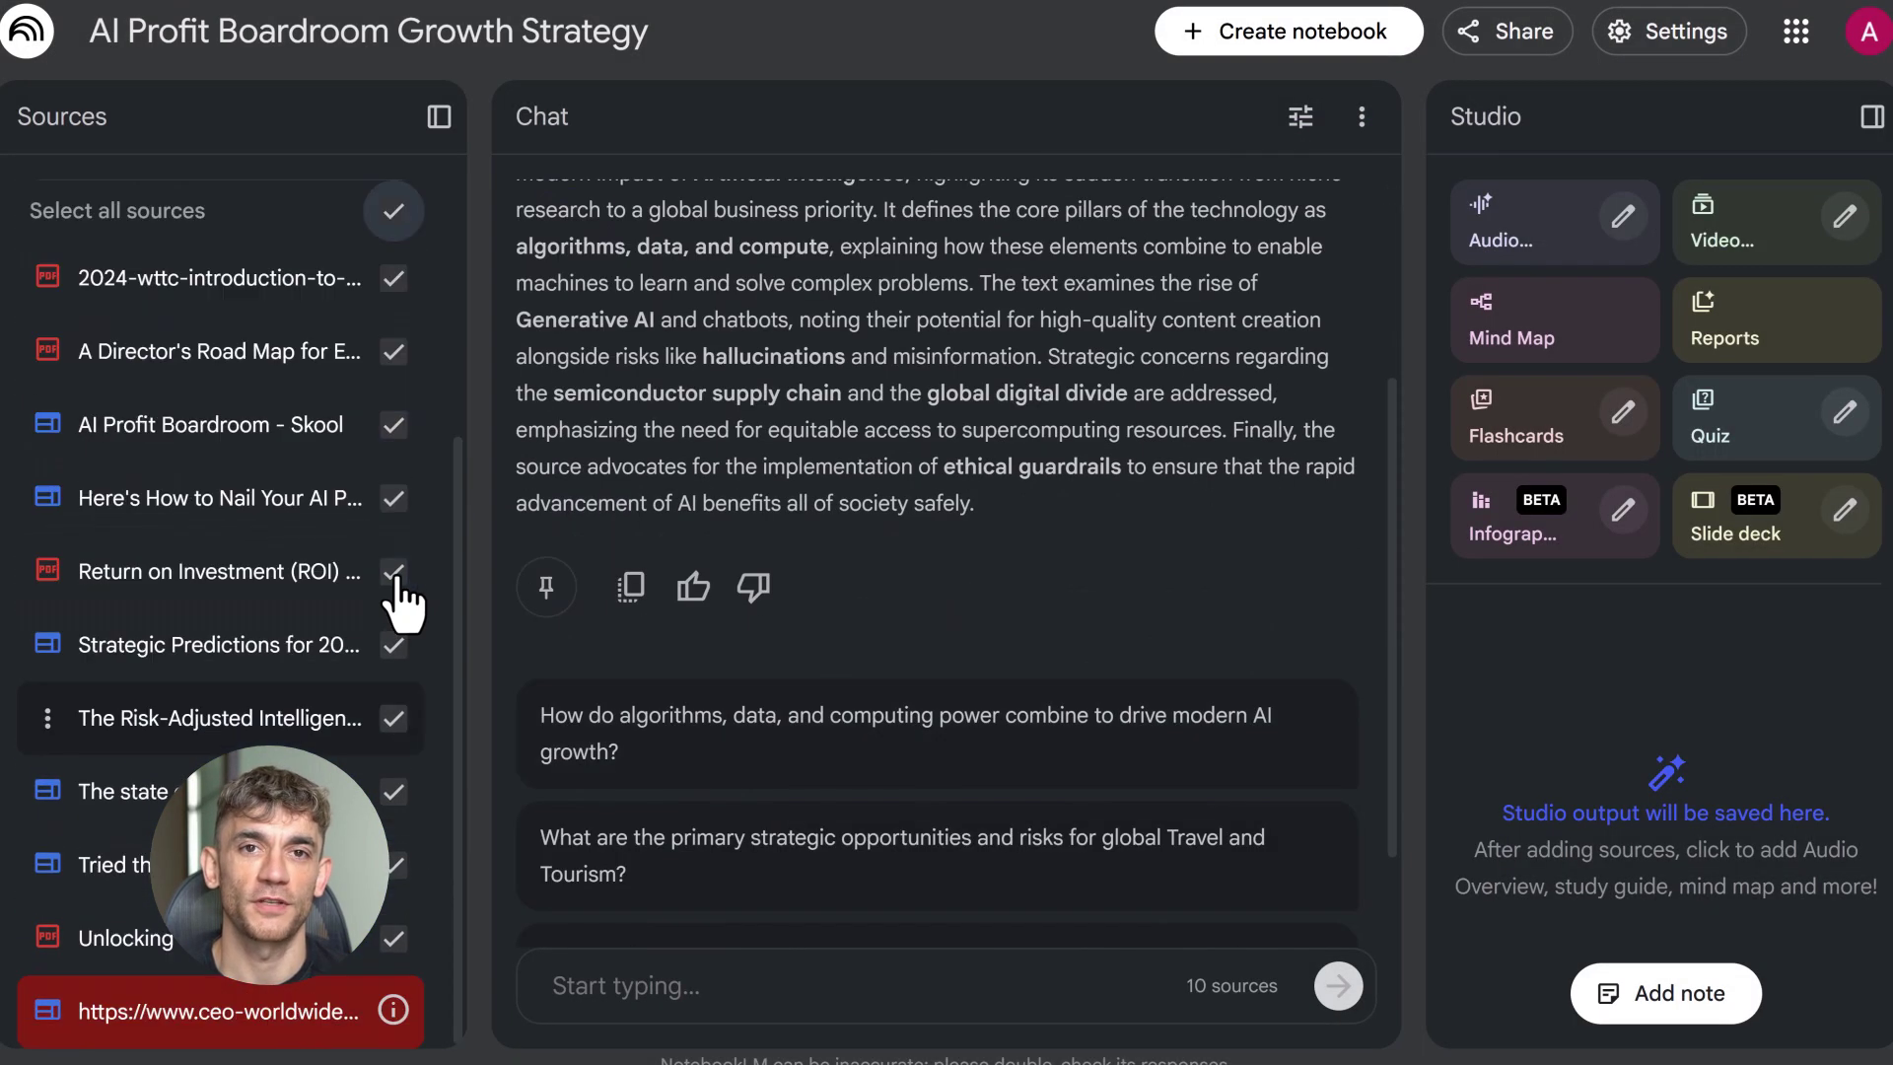
left_click(900, 985)
type("AI Profit Boardroom Growth Strategy")
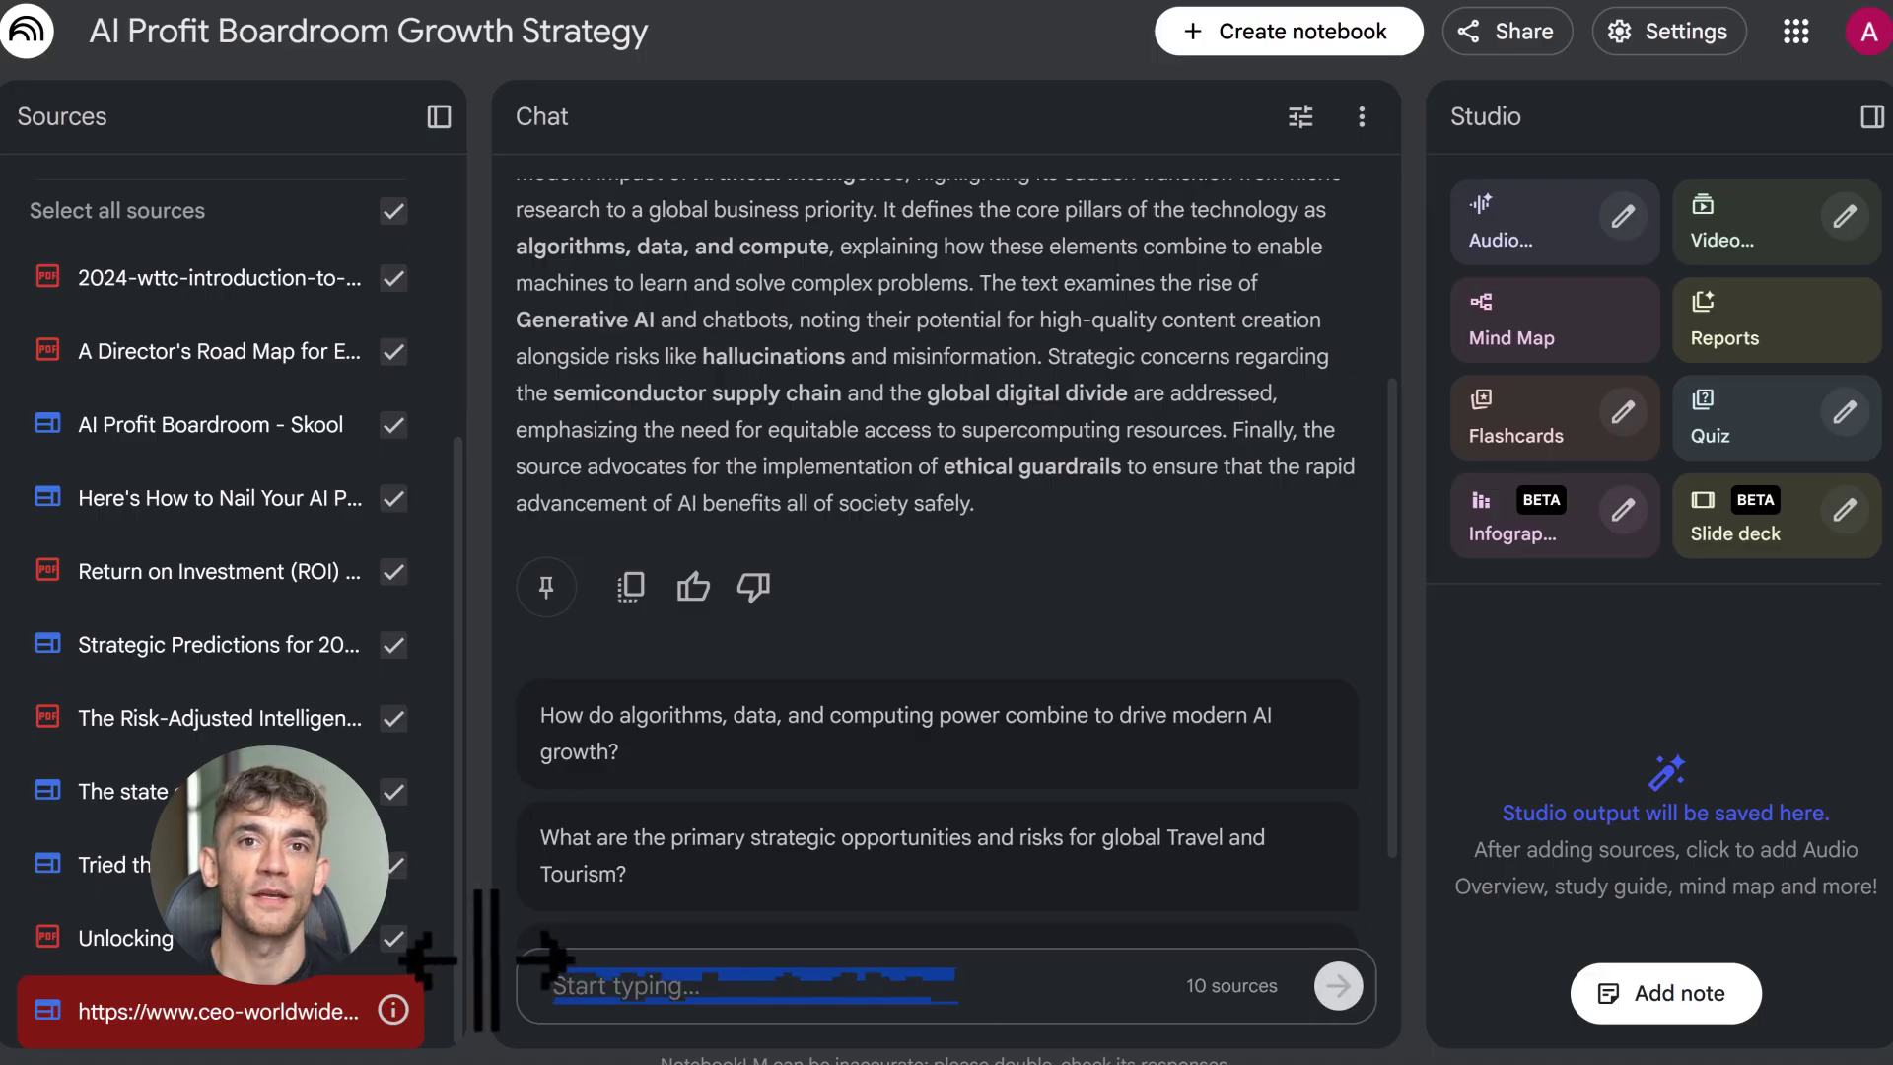
left_click(600, 981)
key("ctrl+v")
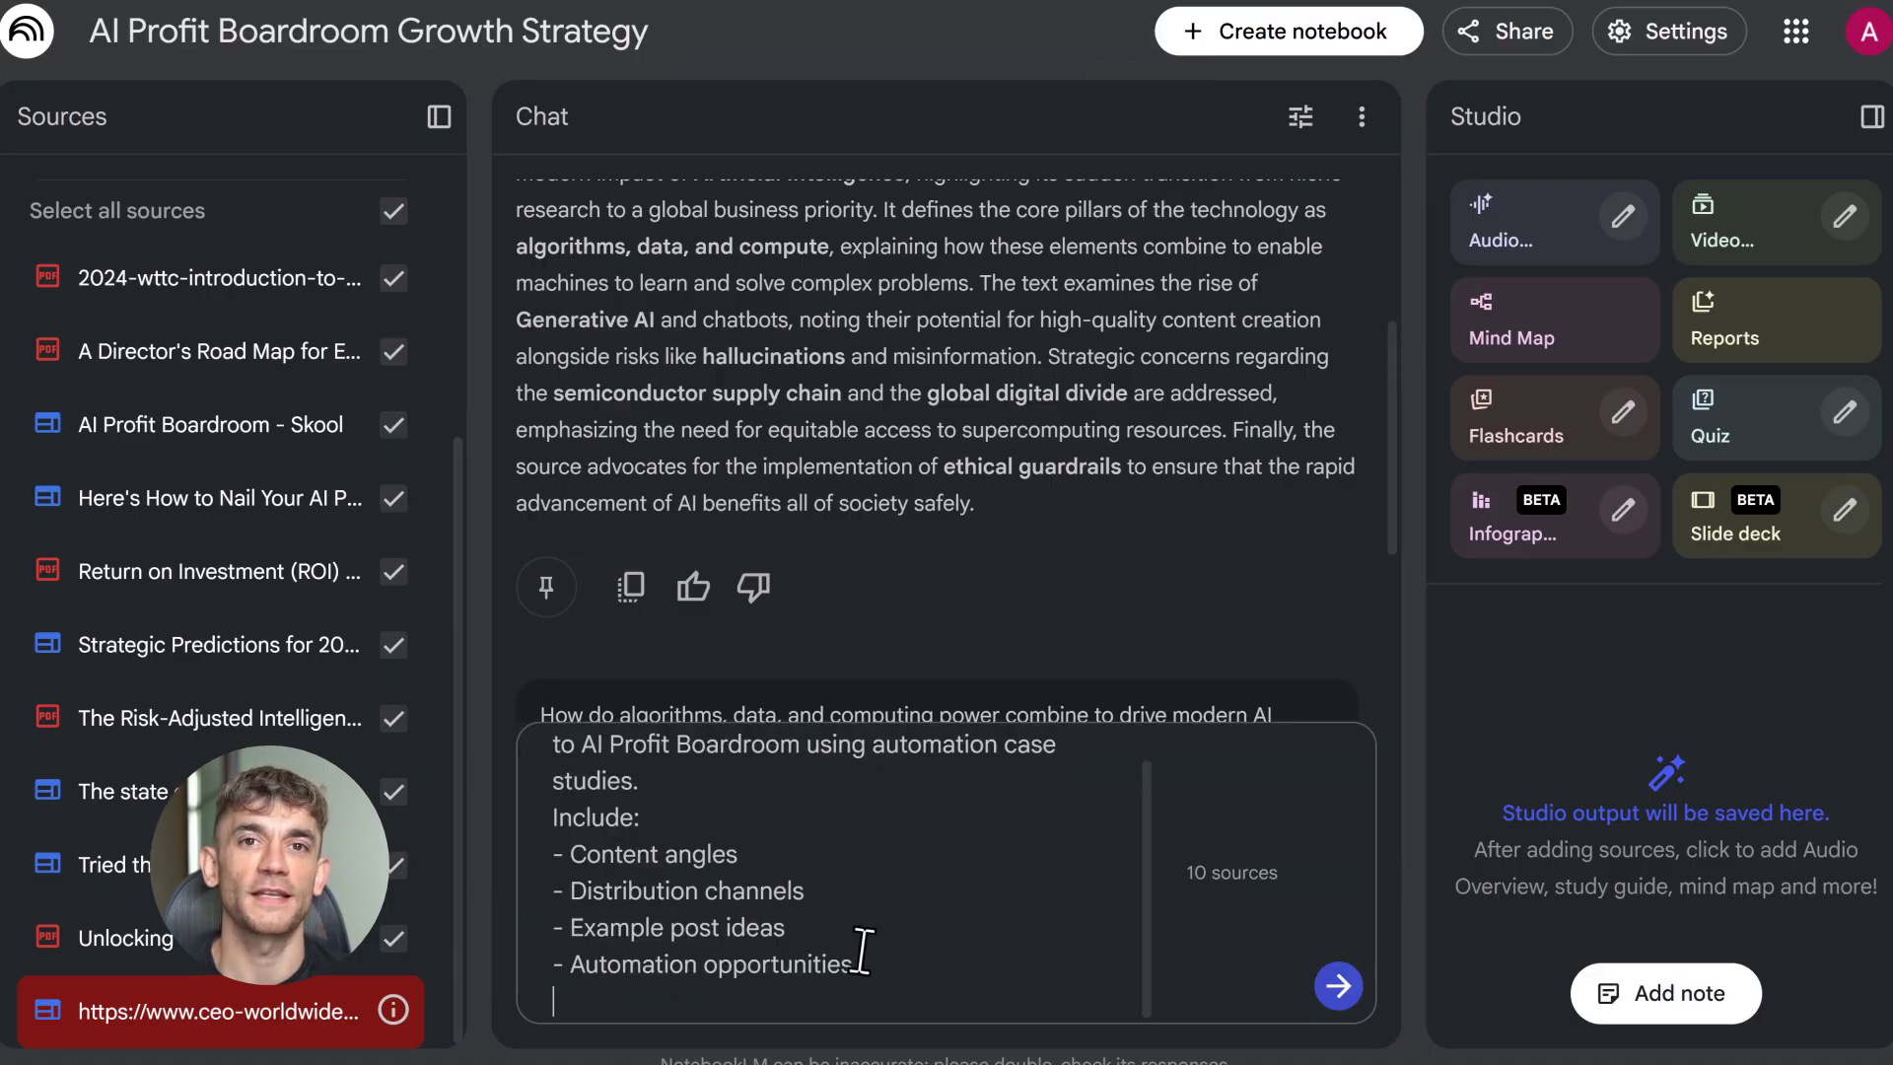
left_click(1338, 986)
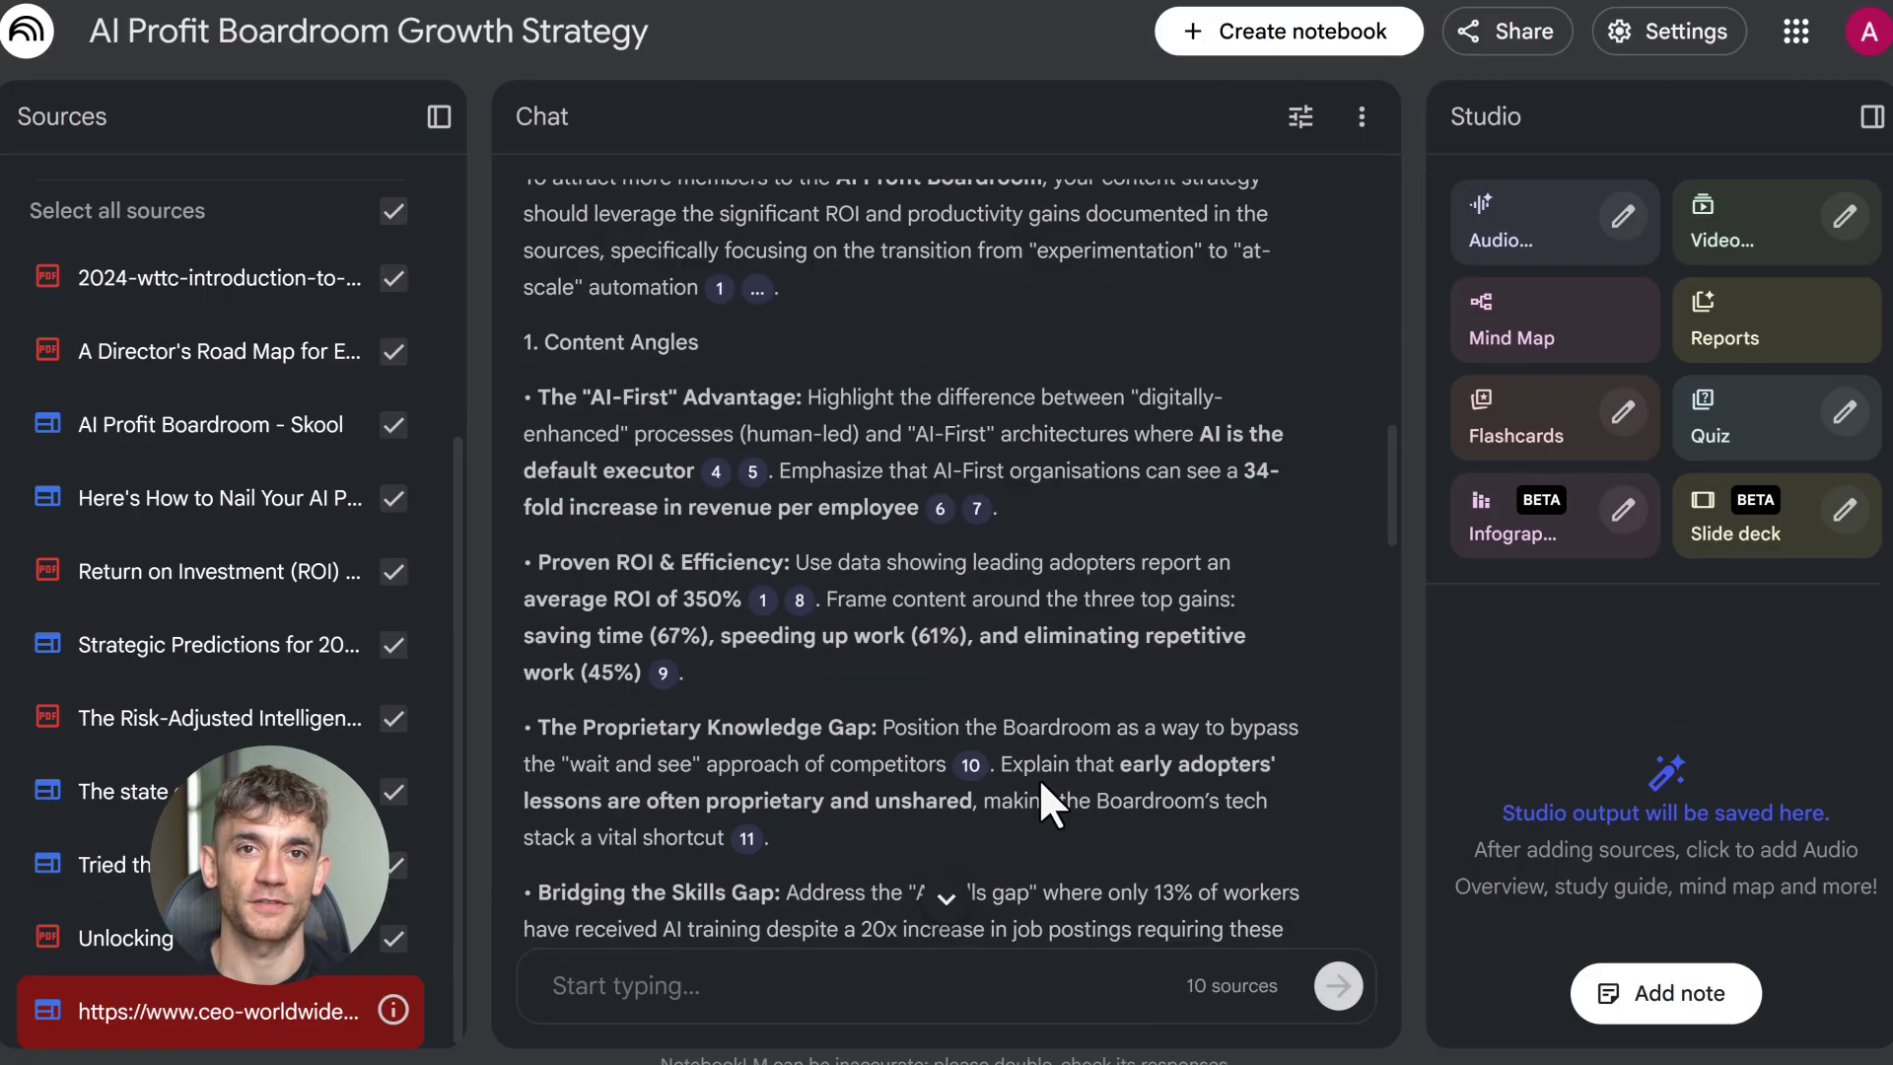
scroll(1039, 777, "down", 5)
scroll(887, 592, "up", 3)
mouse_move(774, 463)
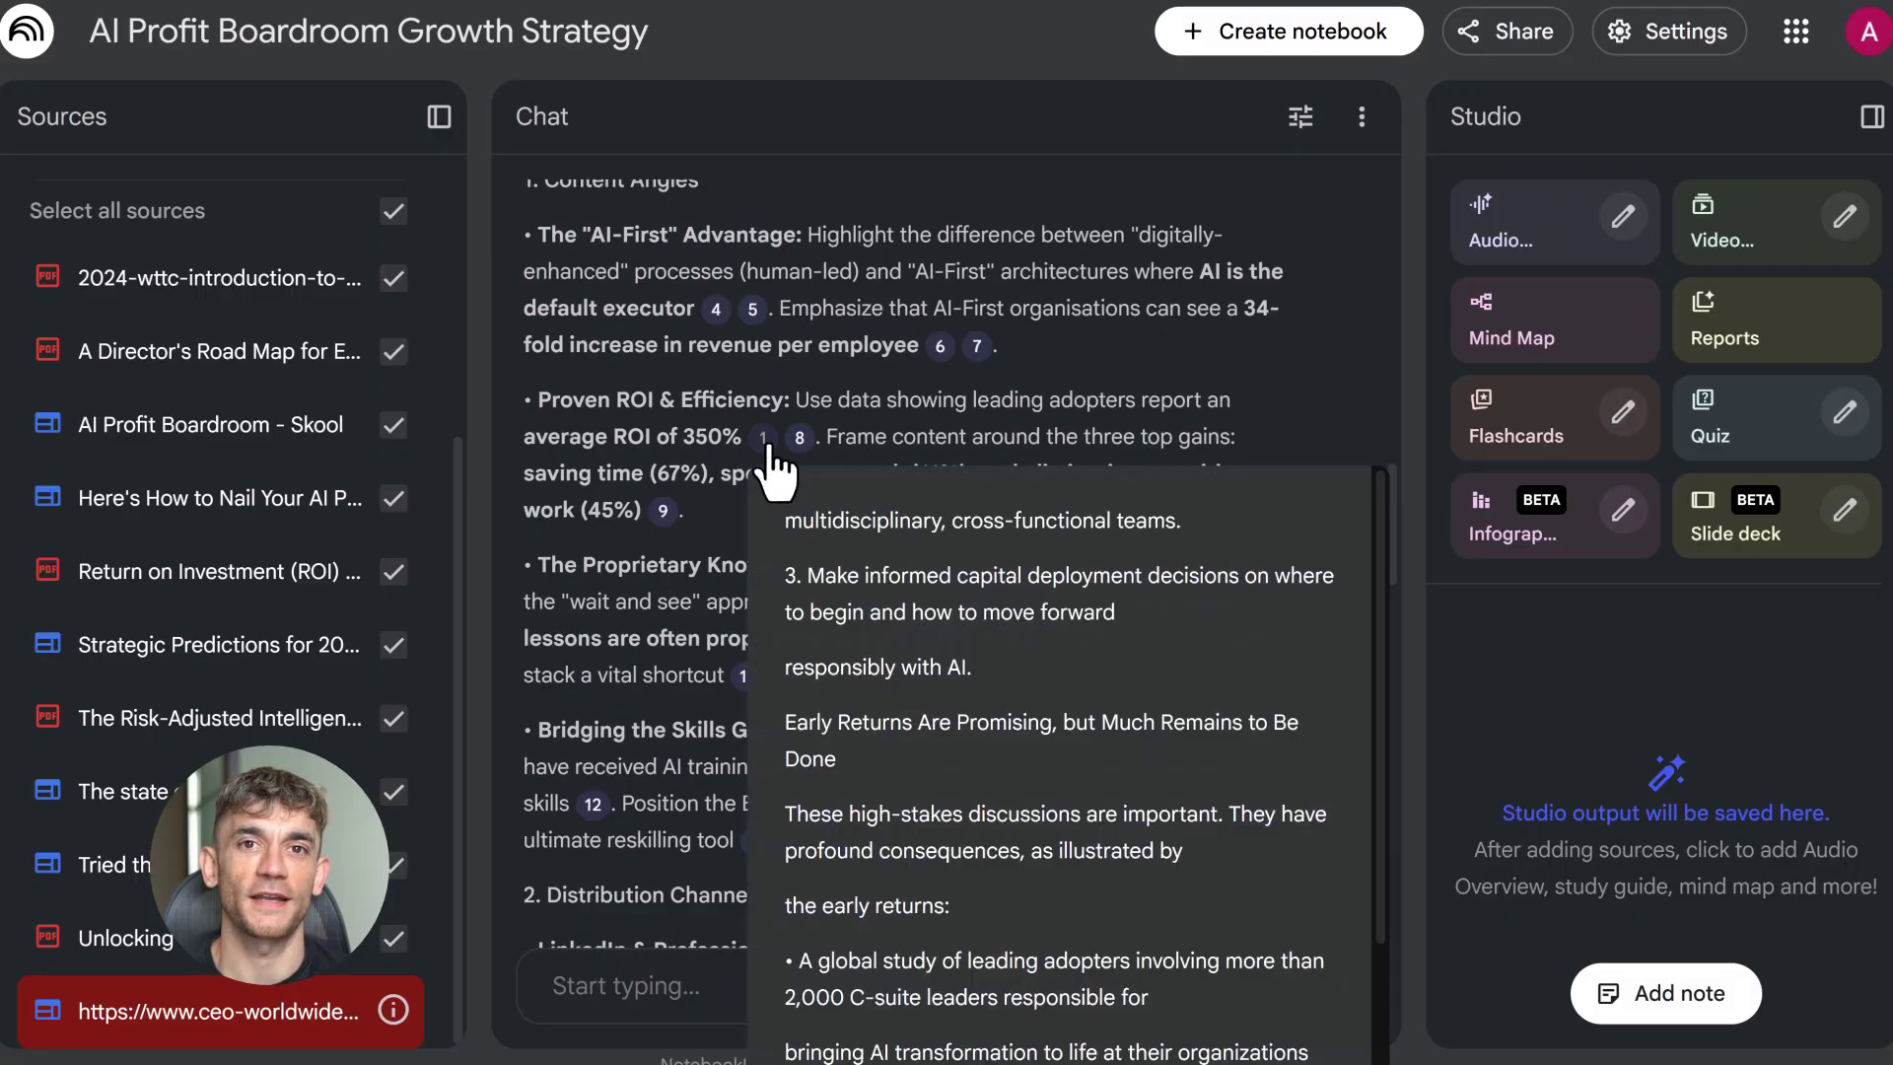
scroll(774, 464, "down", 10)
Send the AI tools comparison prompt and scroll down to the resulting comparison table
left_click(1870, 117)
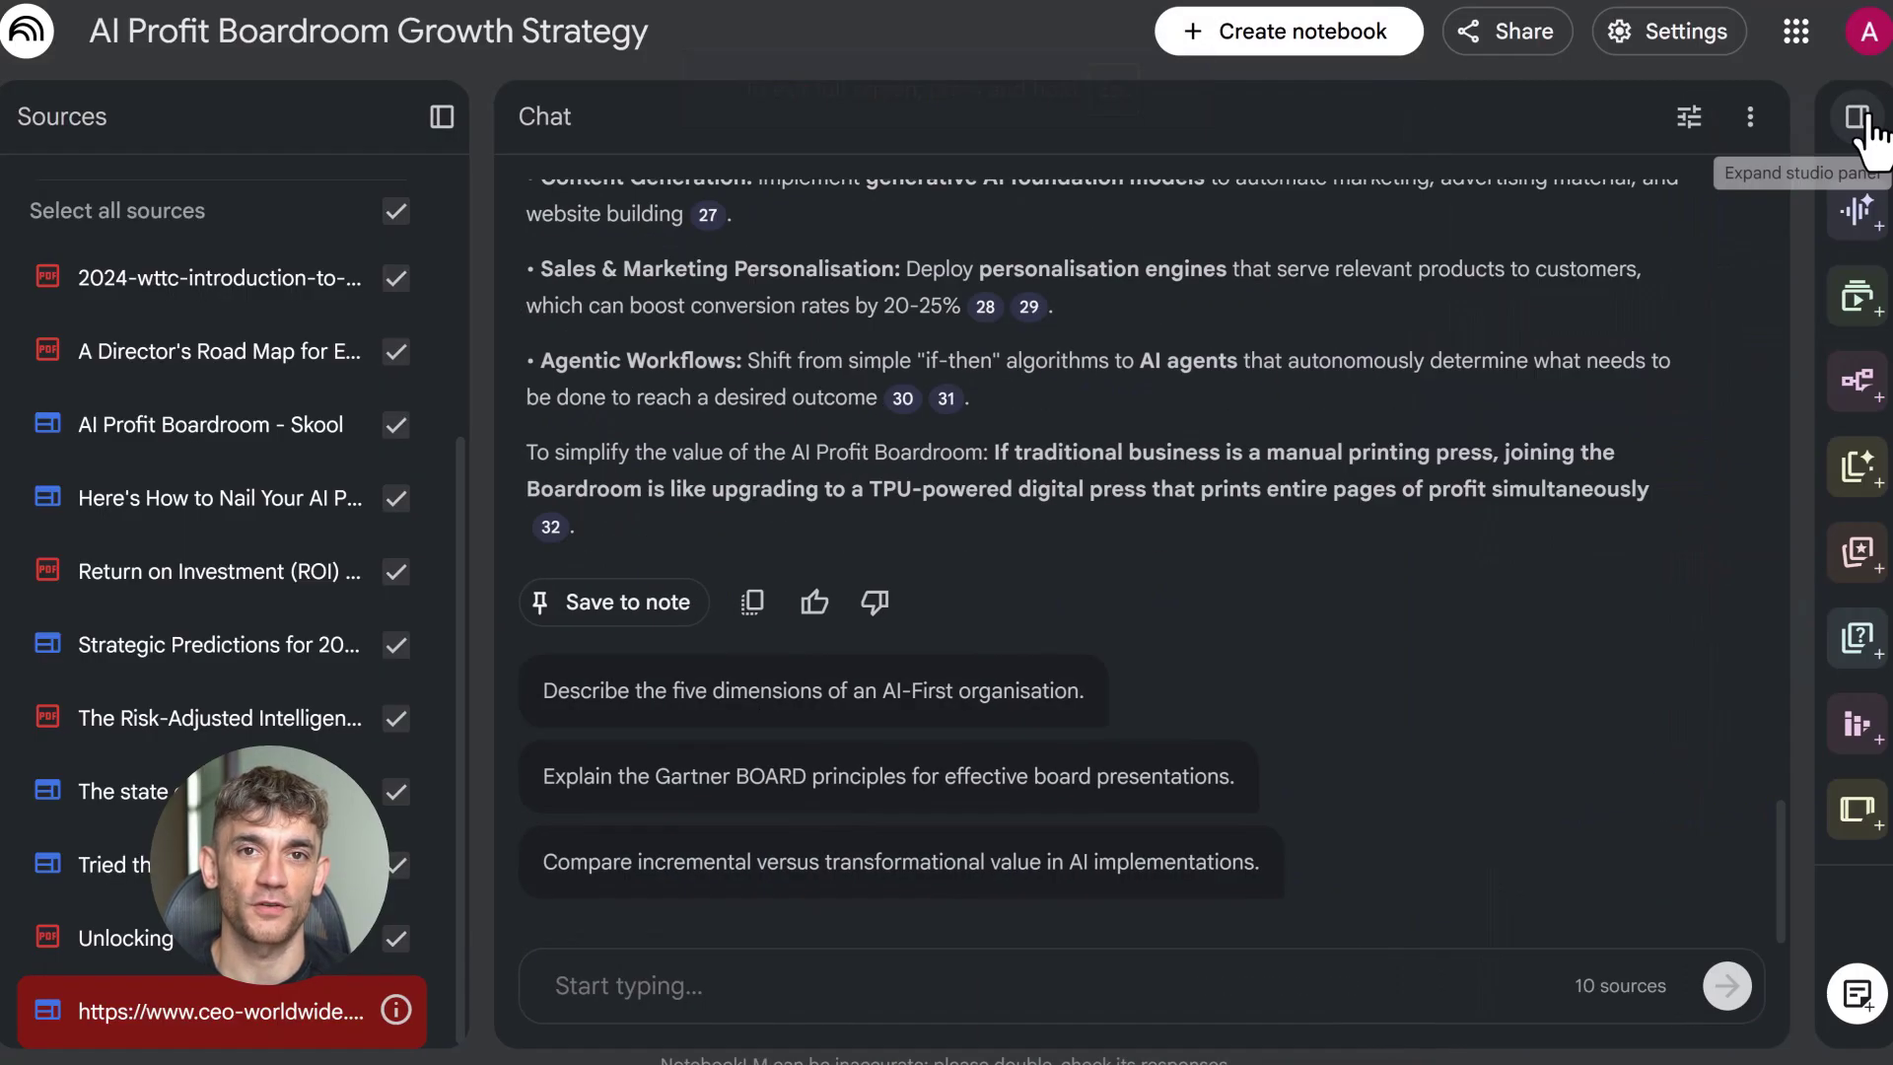
left_click(1860, 117)
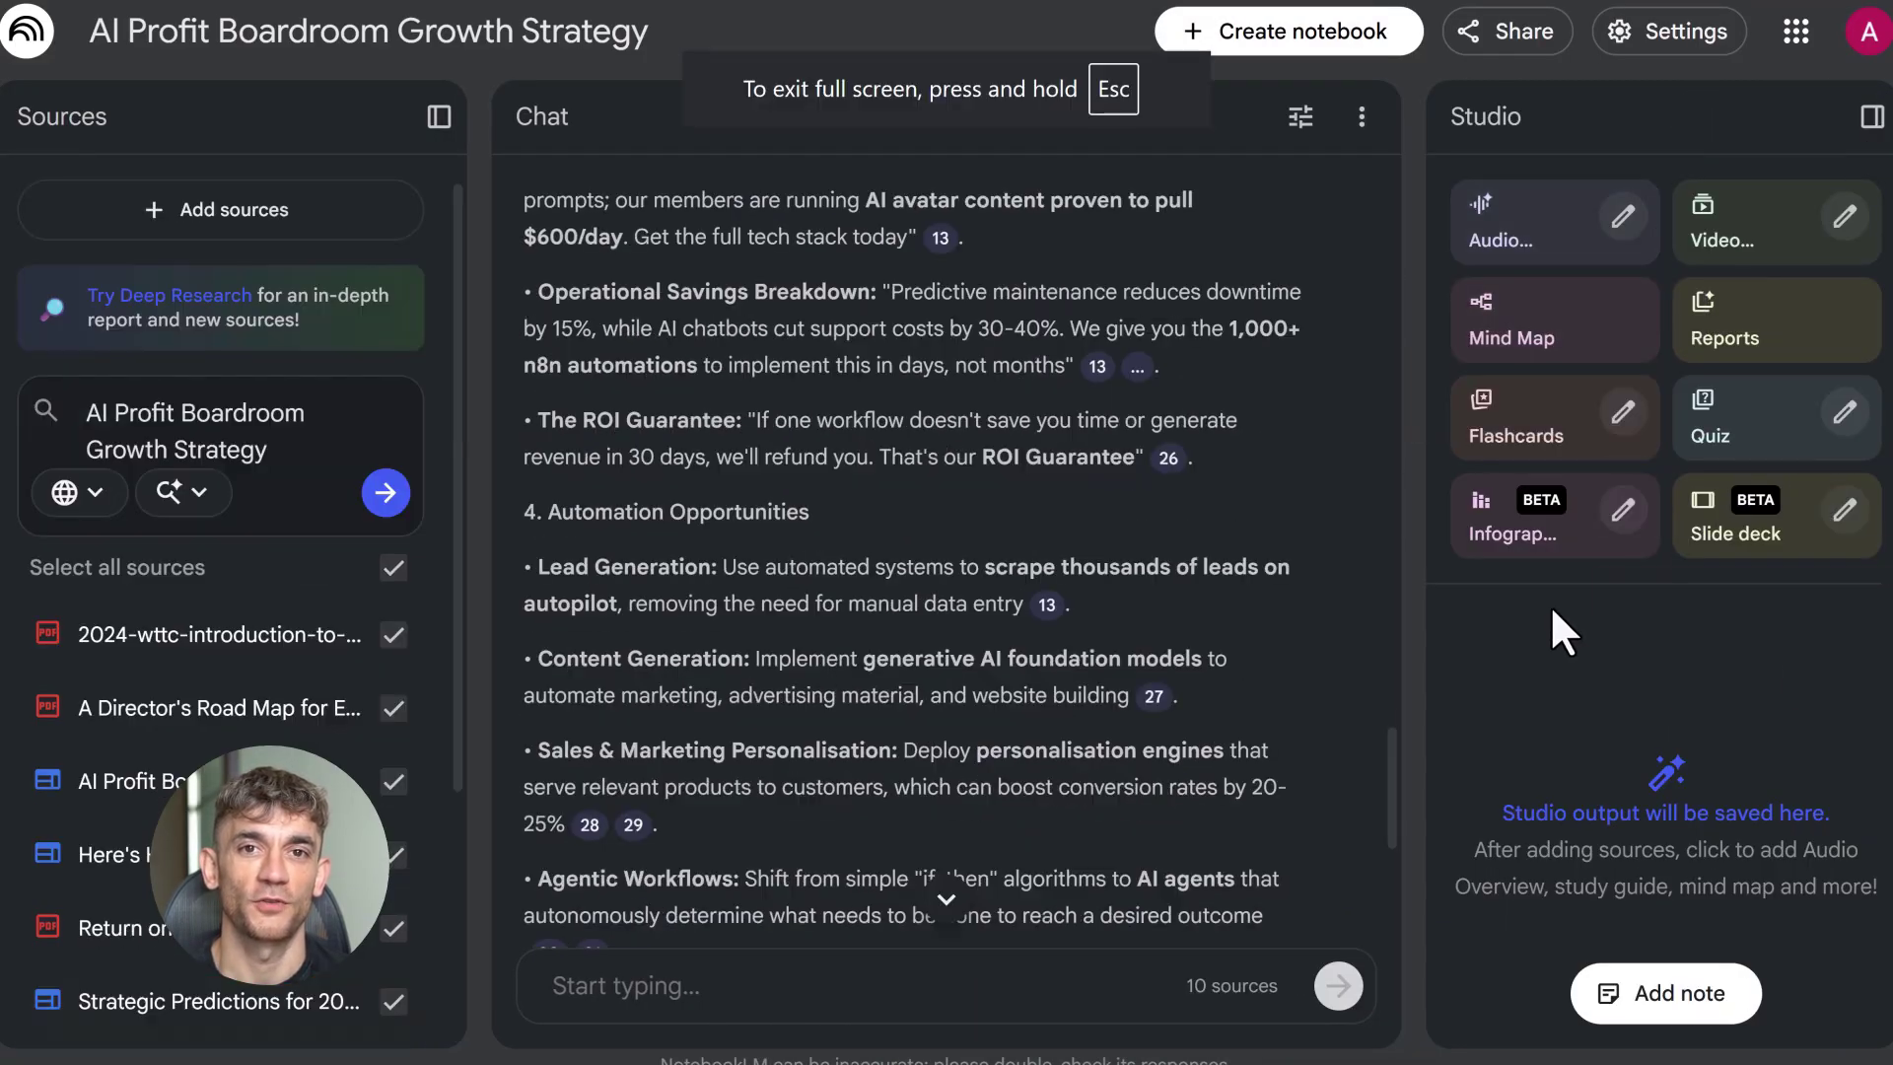
left_click(674, 987)
type("Compare the top 10 AI automation tools for small businesses. Include: - Tool name - Pricing - Core features - Best use case - Ideal business type")
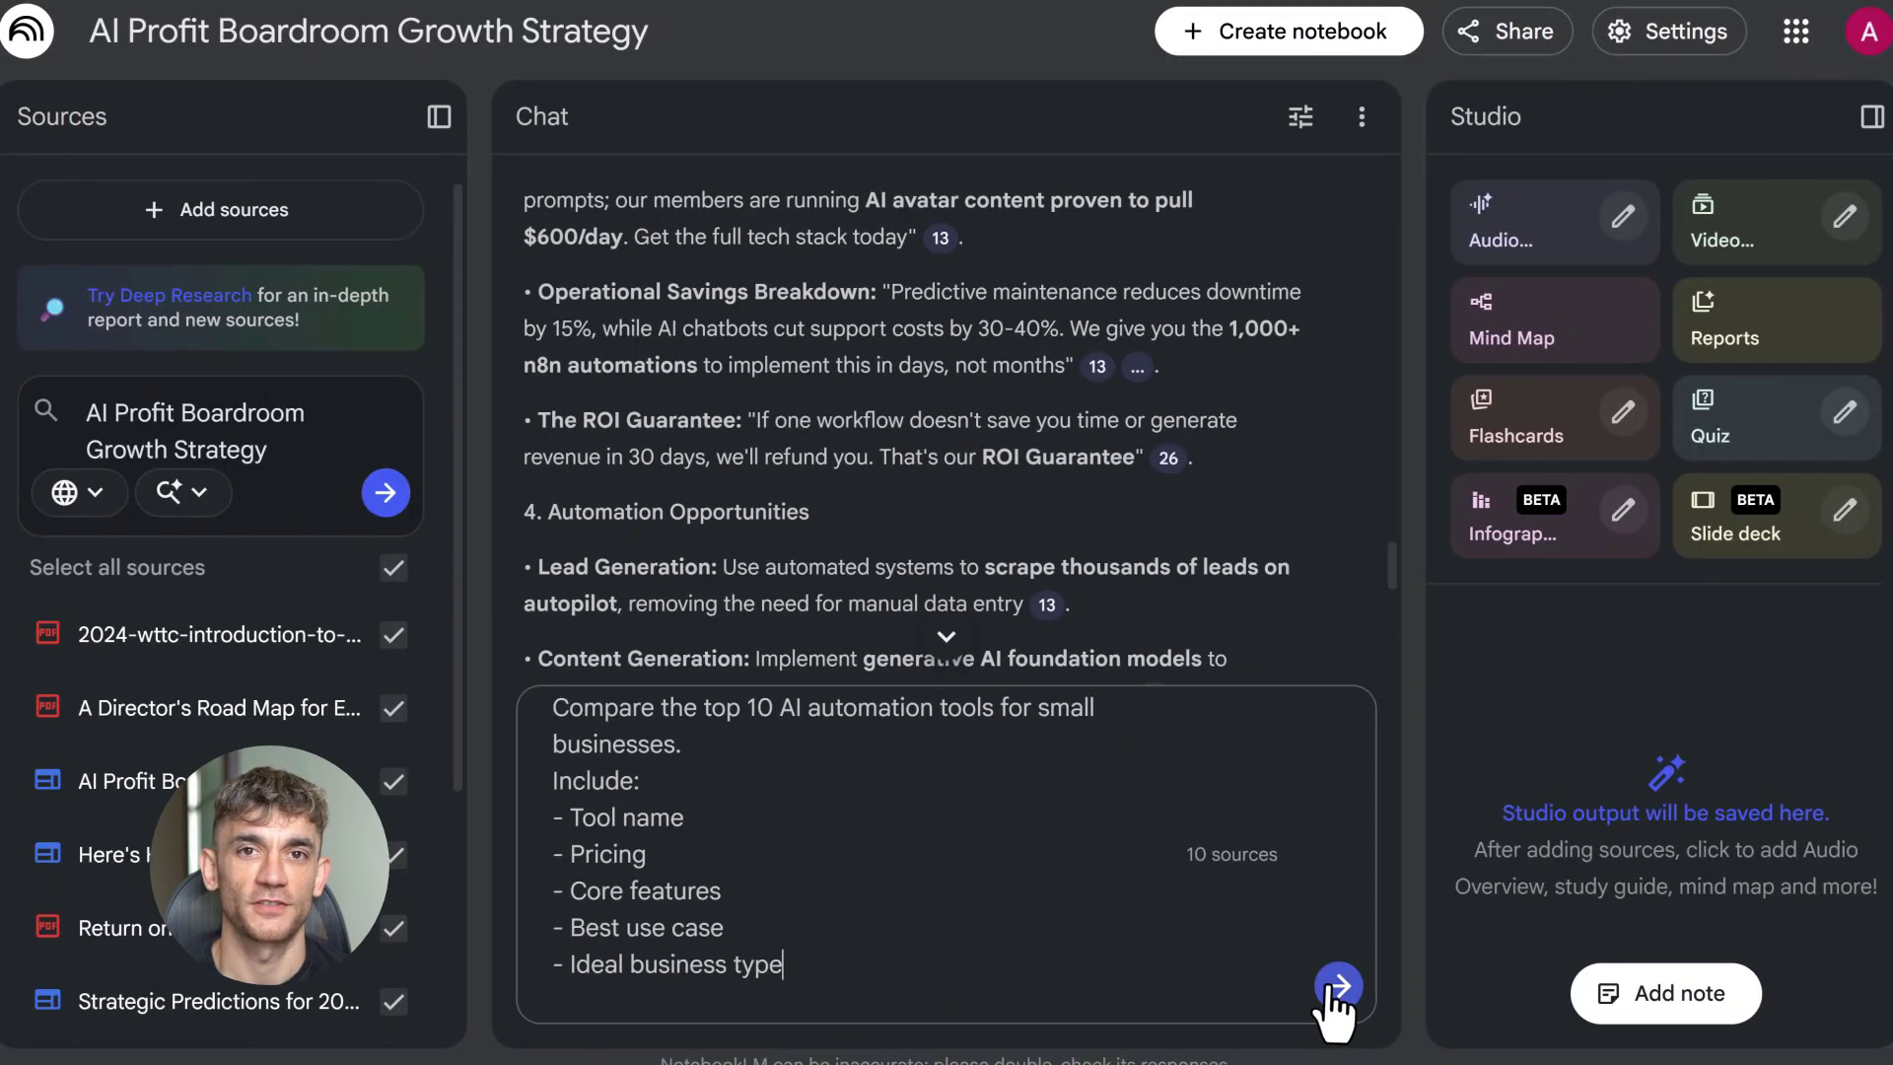
left_click(1337, 986)
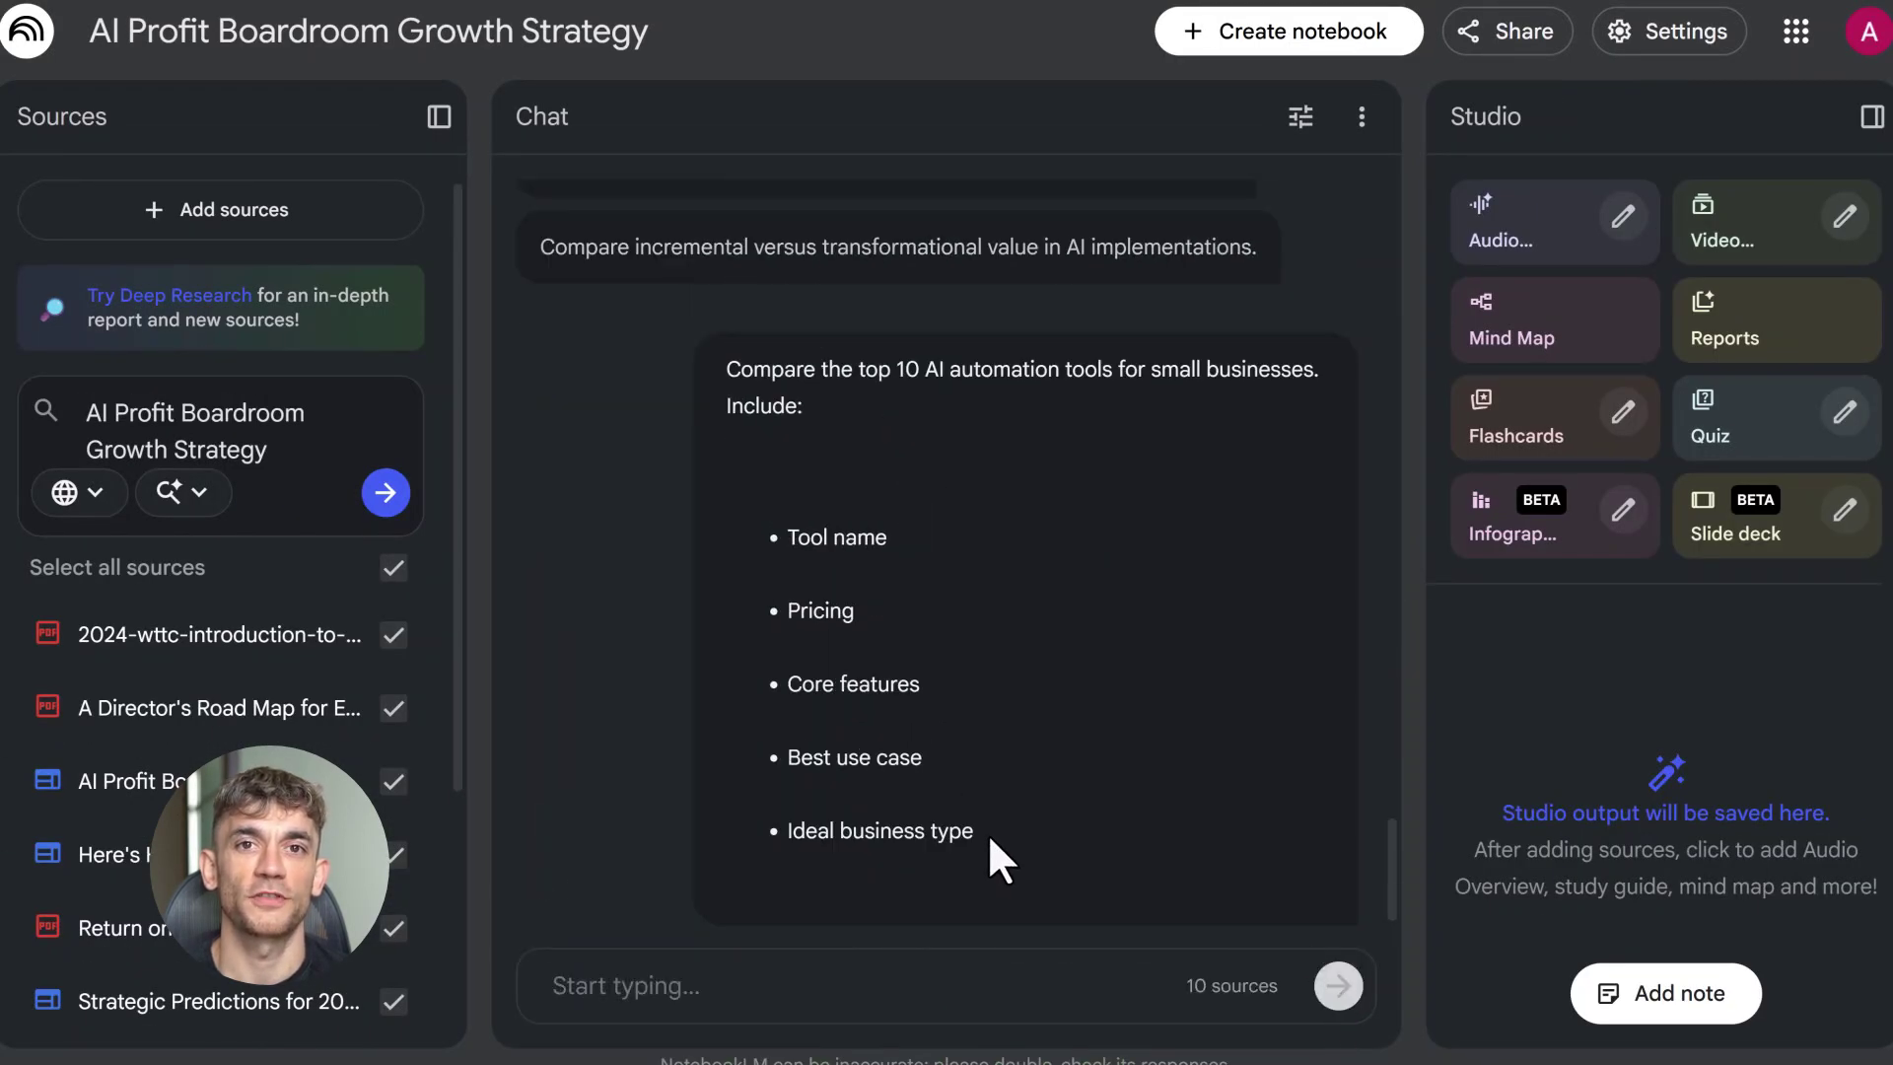
scroll(769, 789, "down", 8)
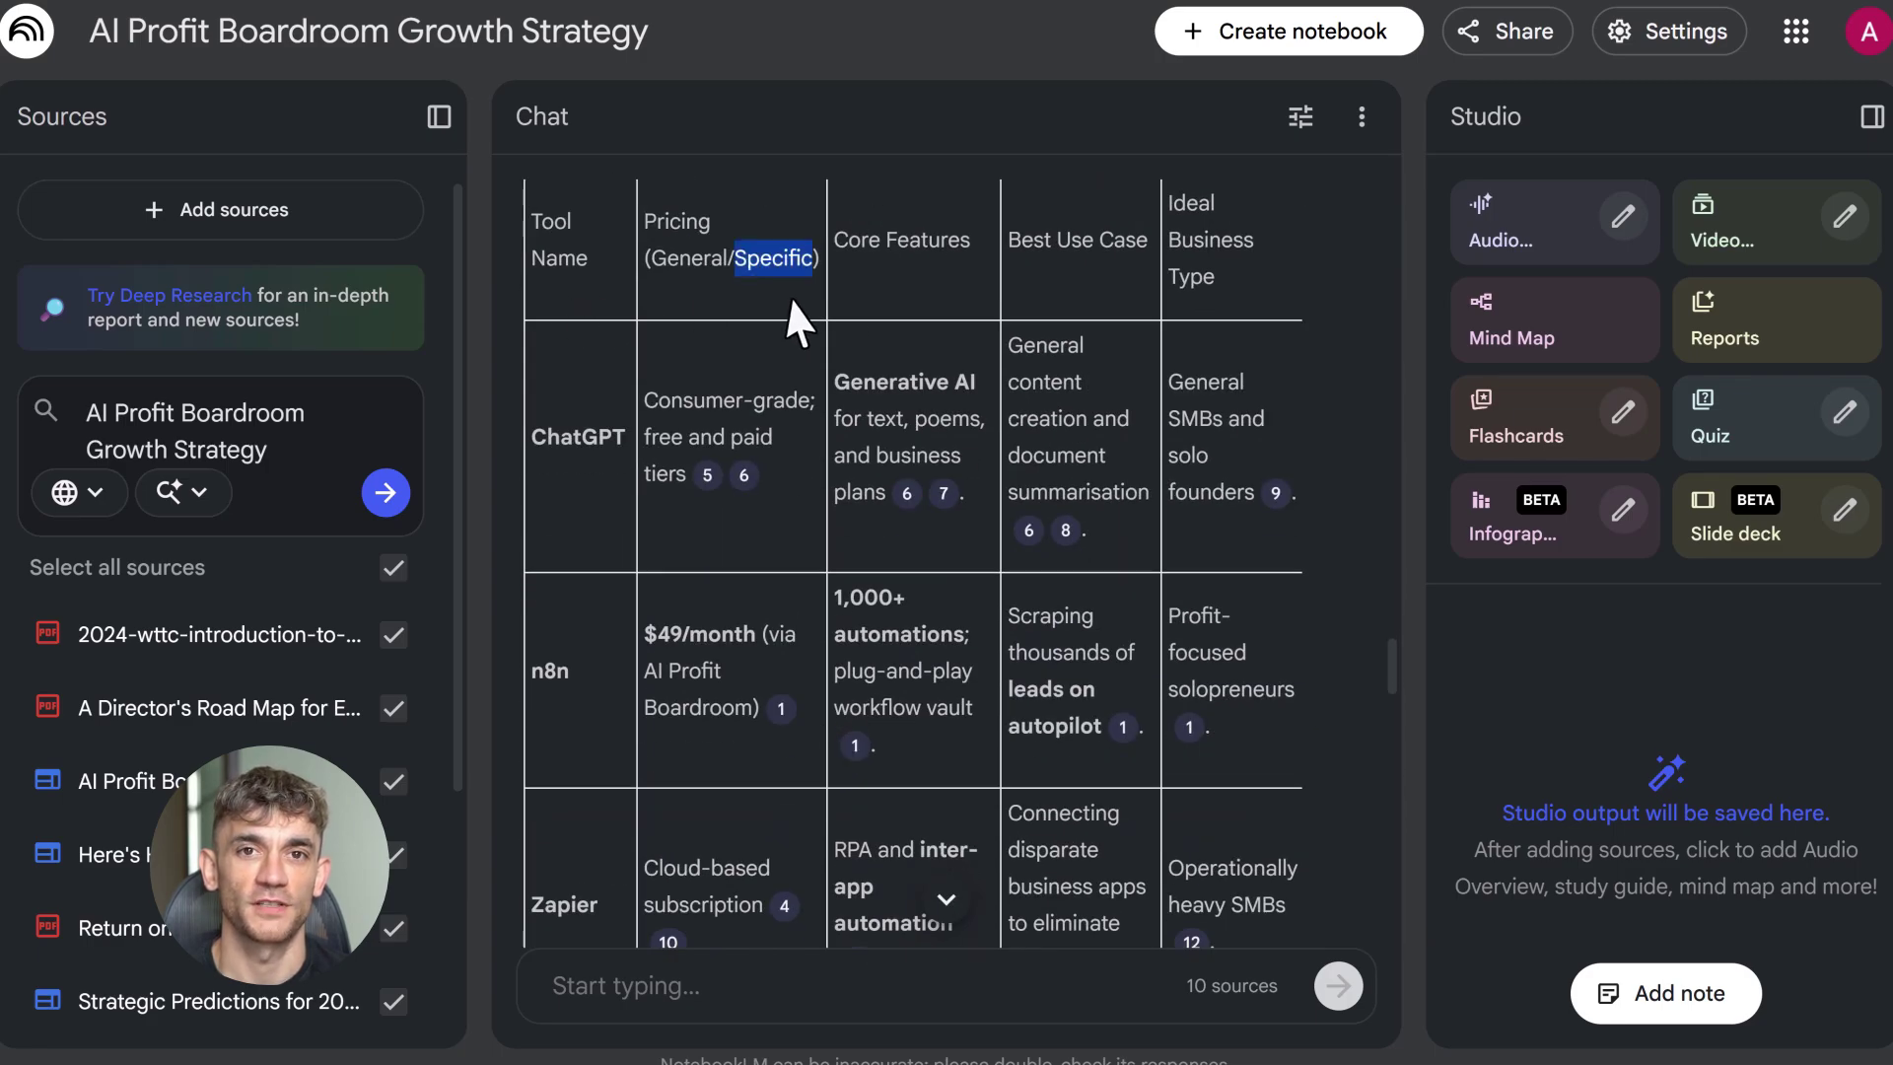
left_click(794, 321)
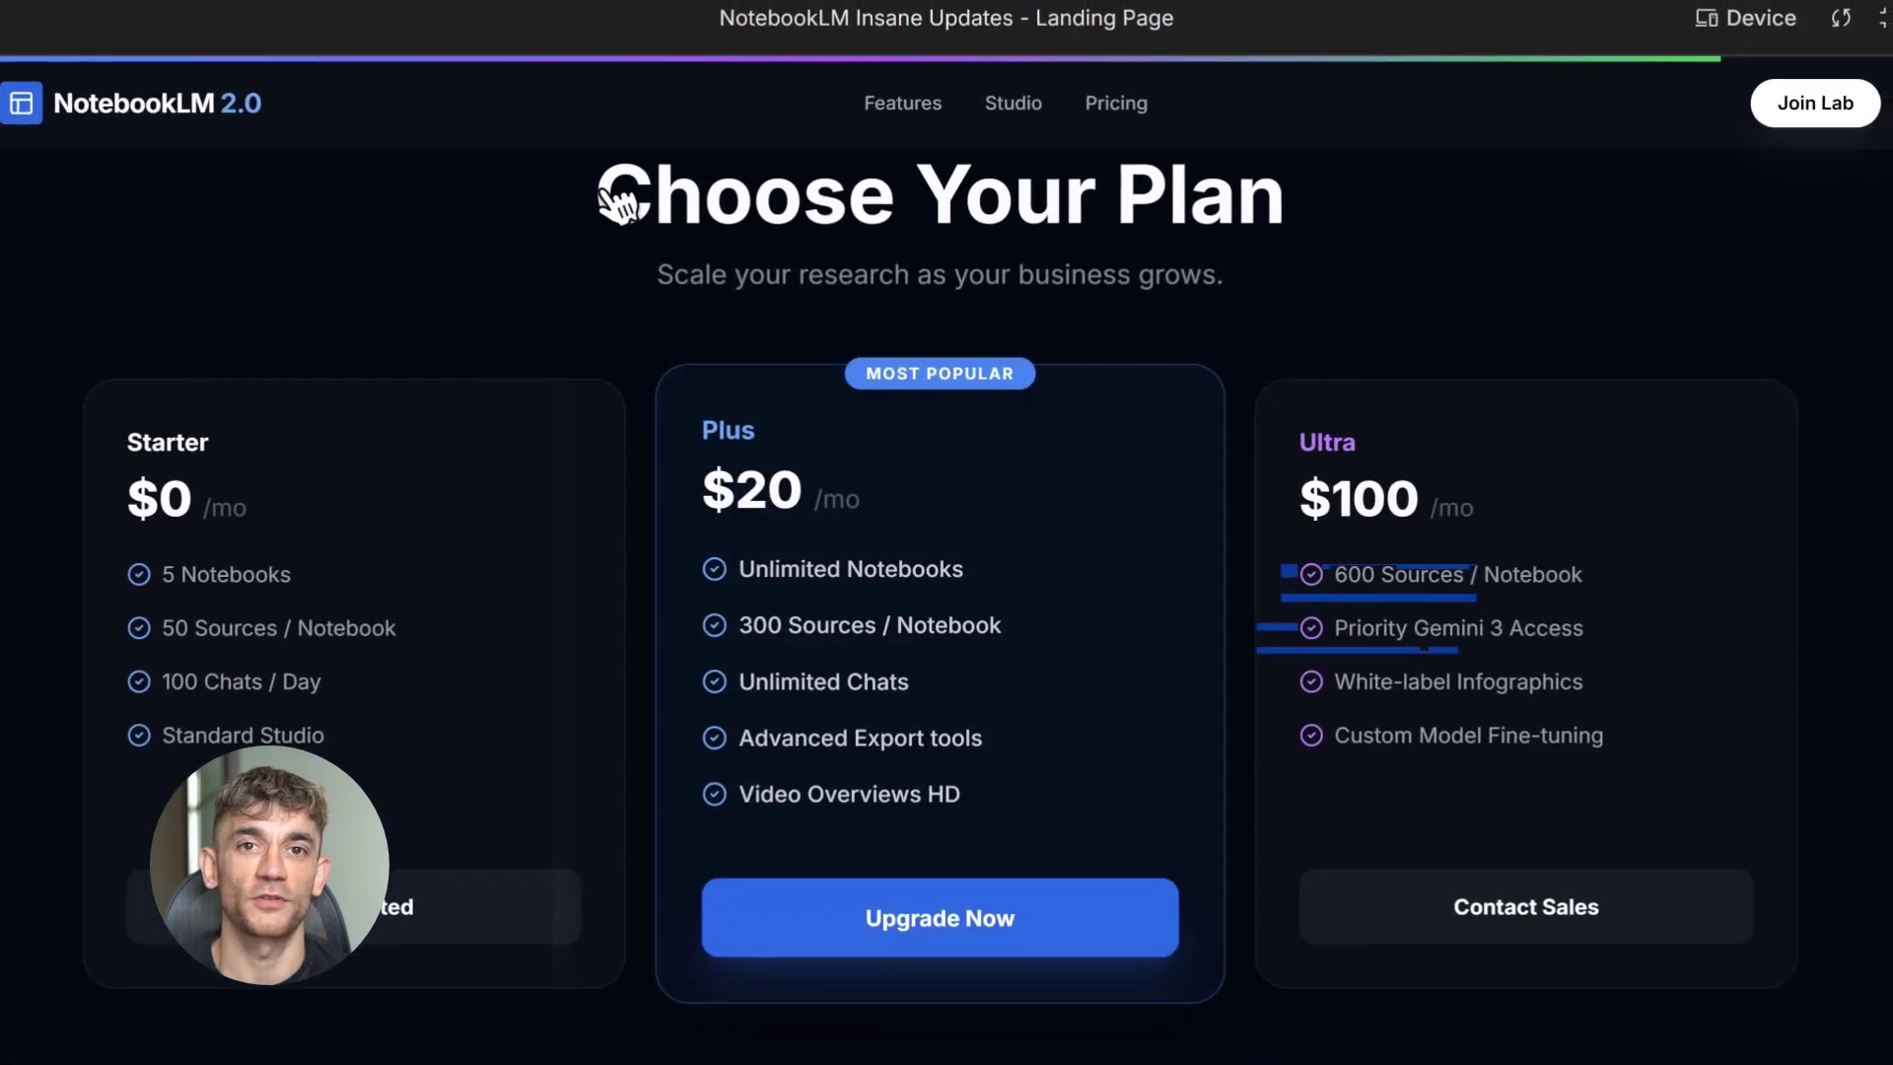
left_click_drag(602, 197, 1292, 242)
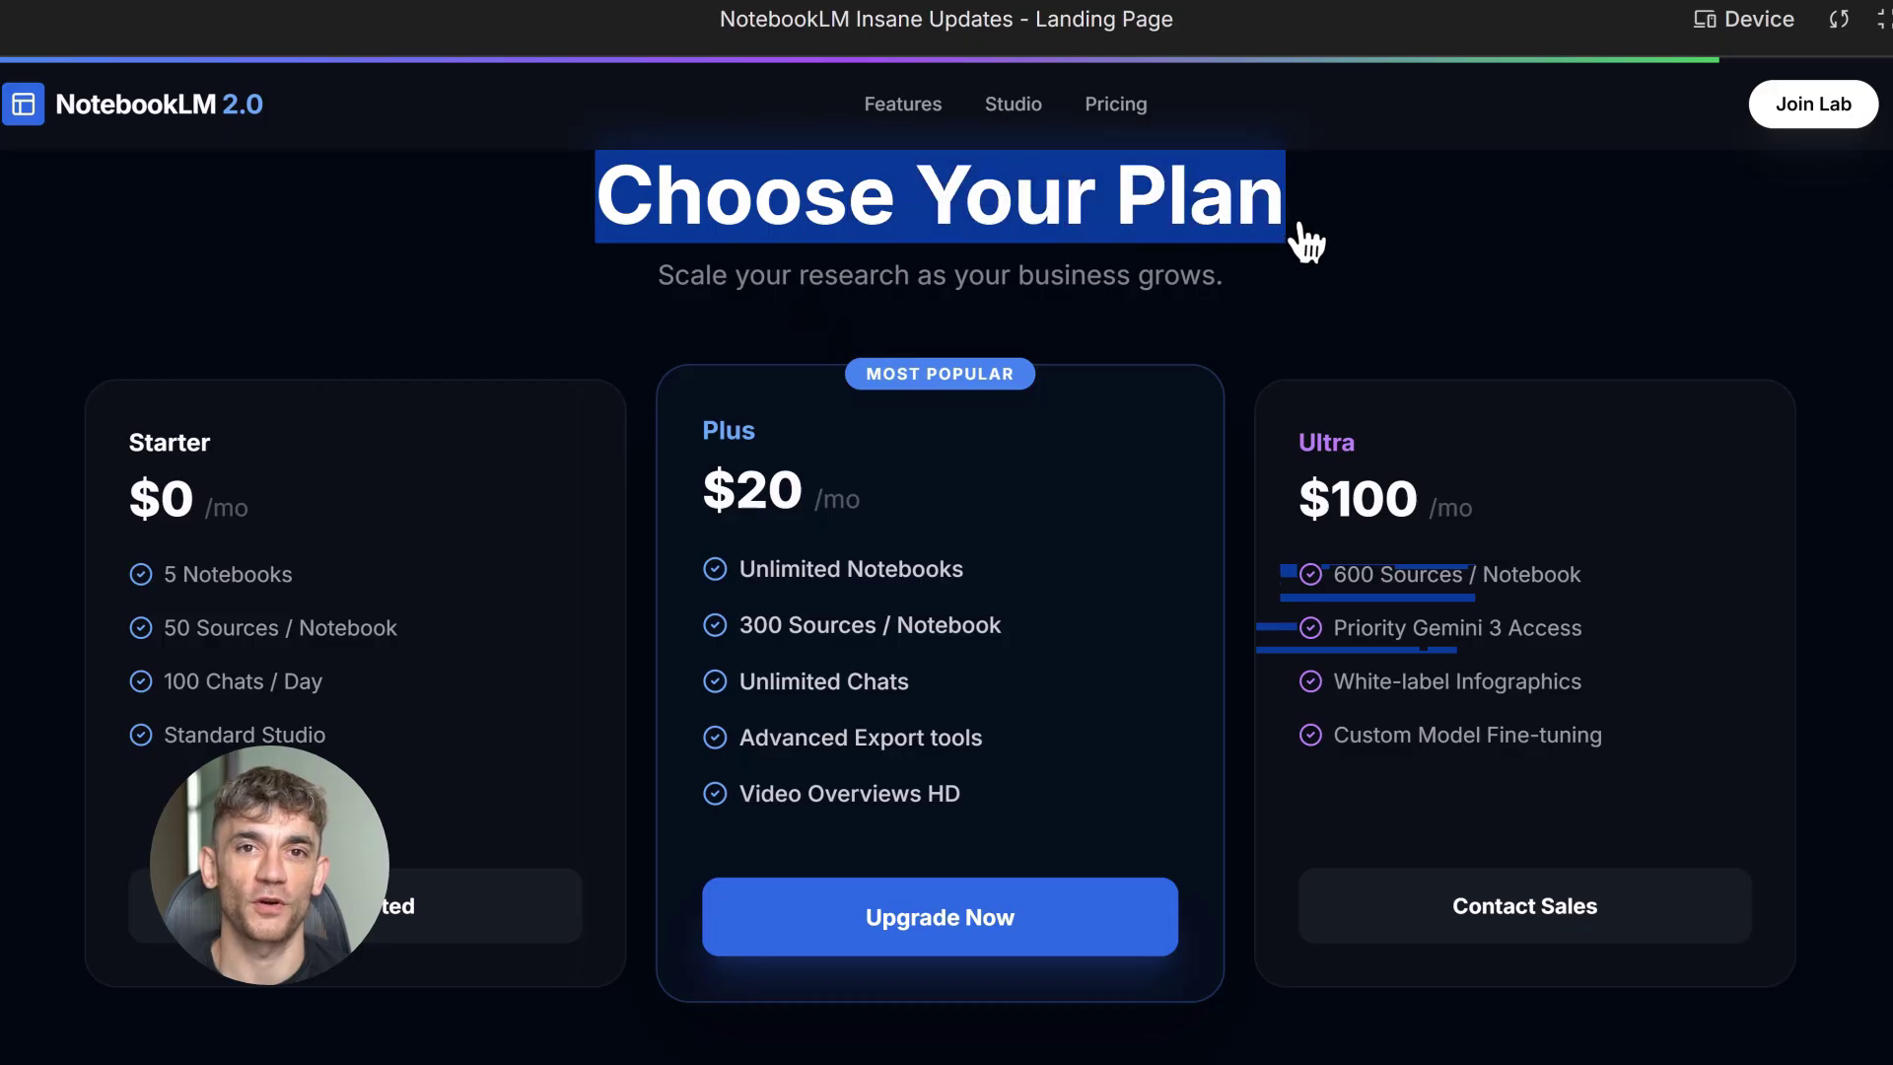
left_click(761, 316)
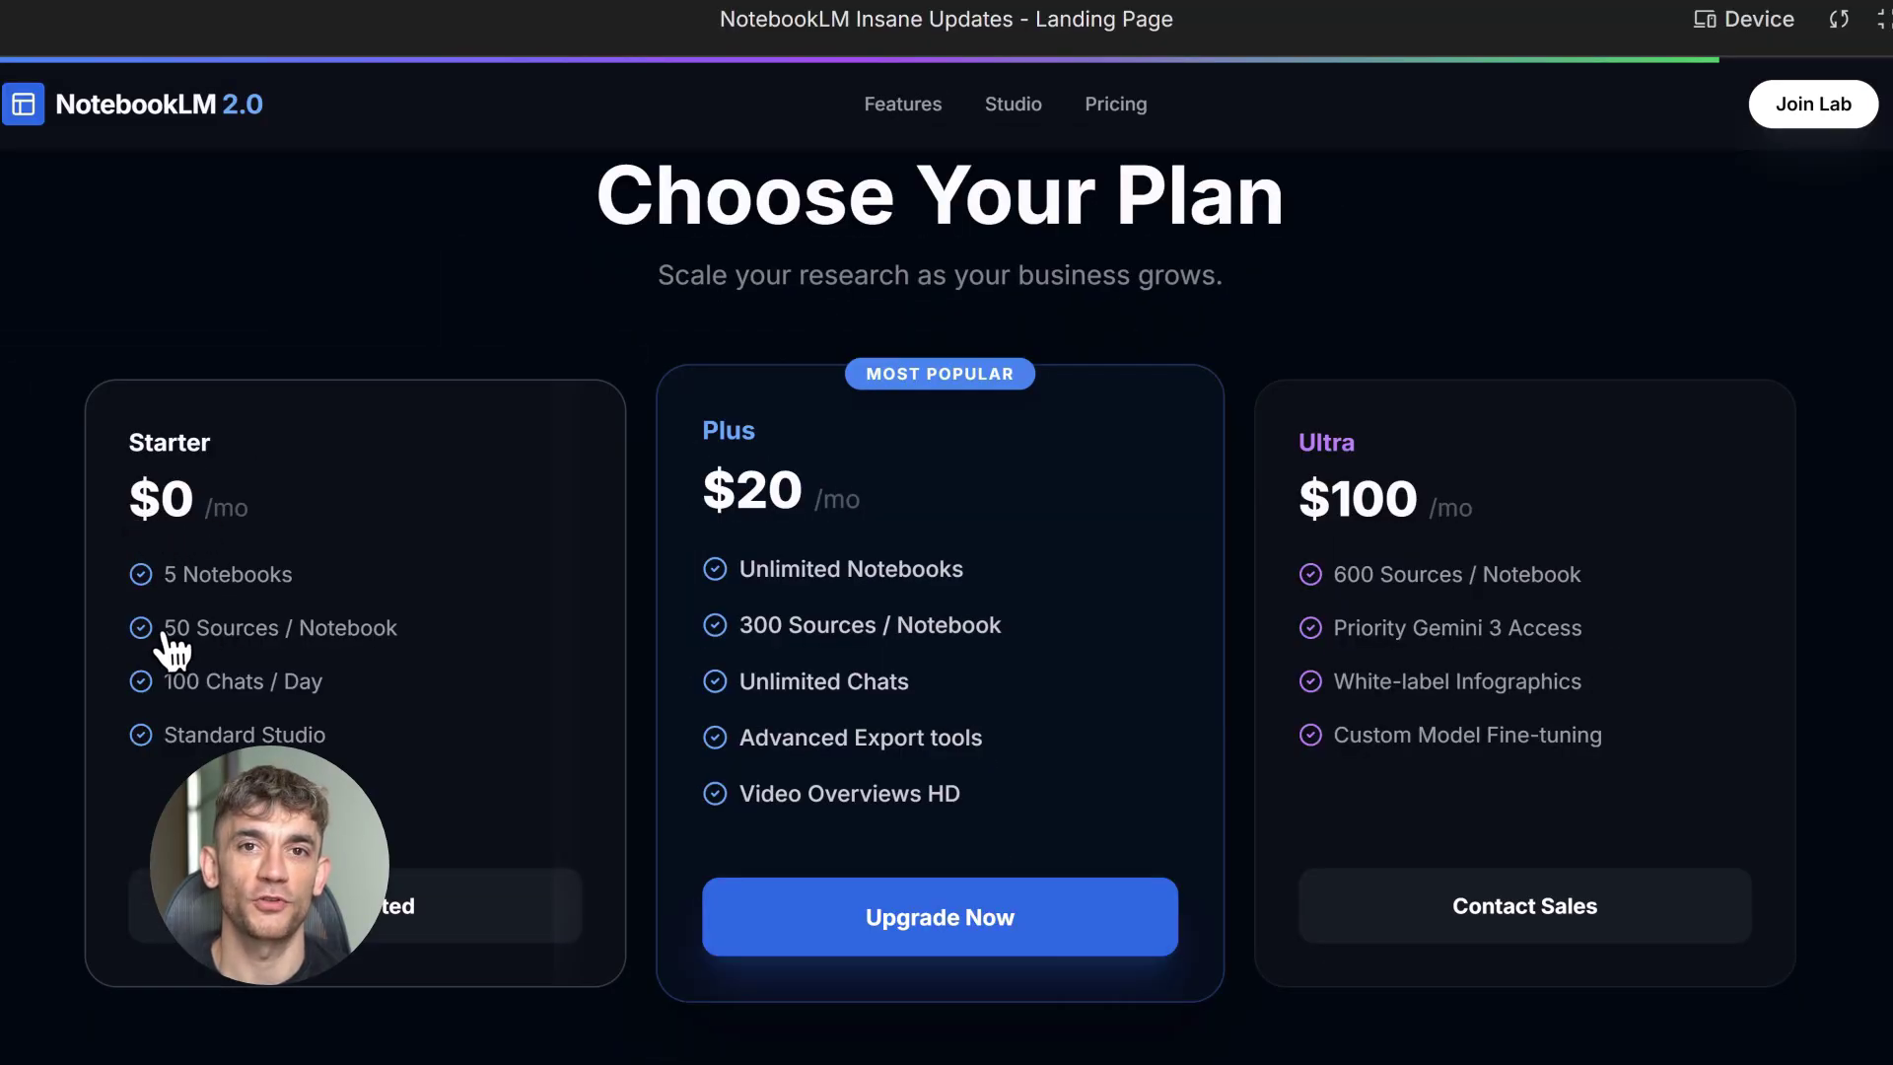
left_click_drag(162, 632, 291, 662)
left_click_drag(175, 691, 164, 684)
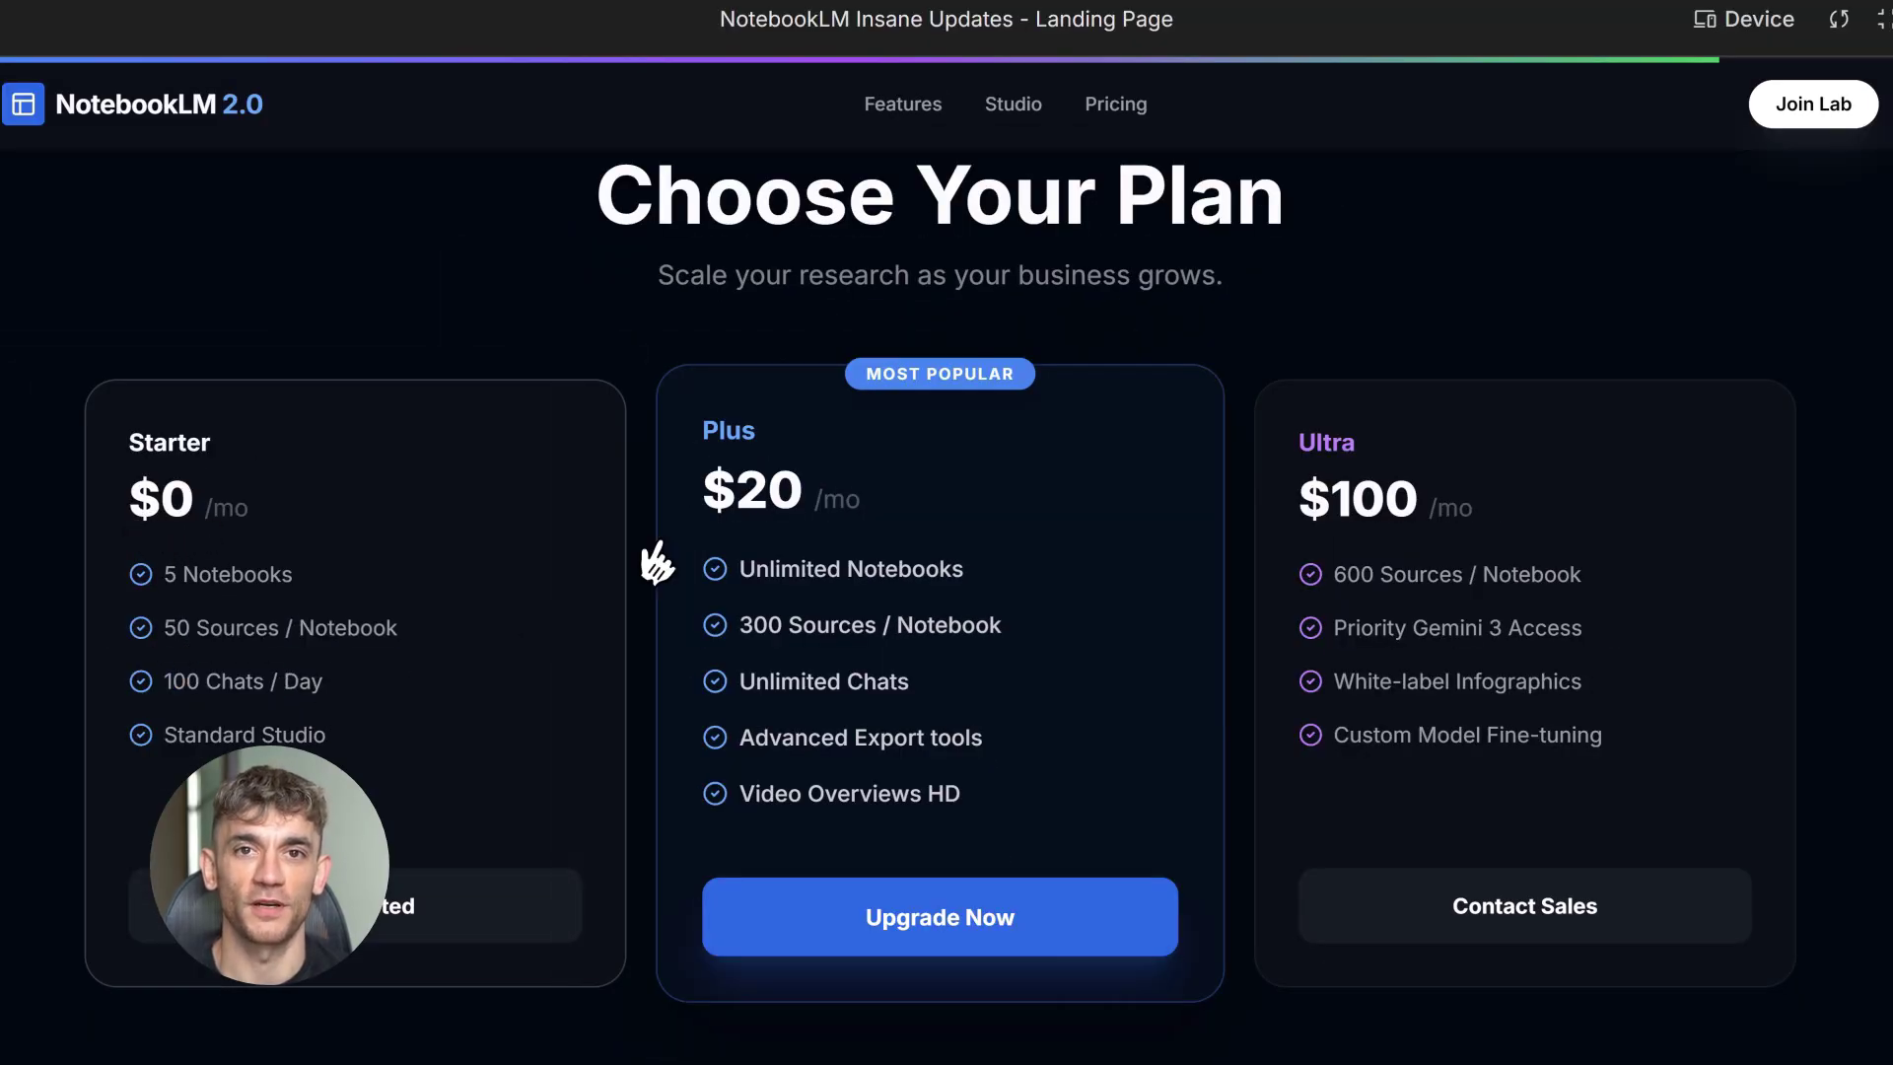
triple_click(818, 525)
left_click(764, 671)
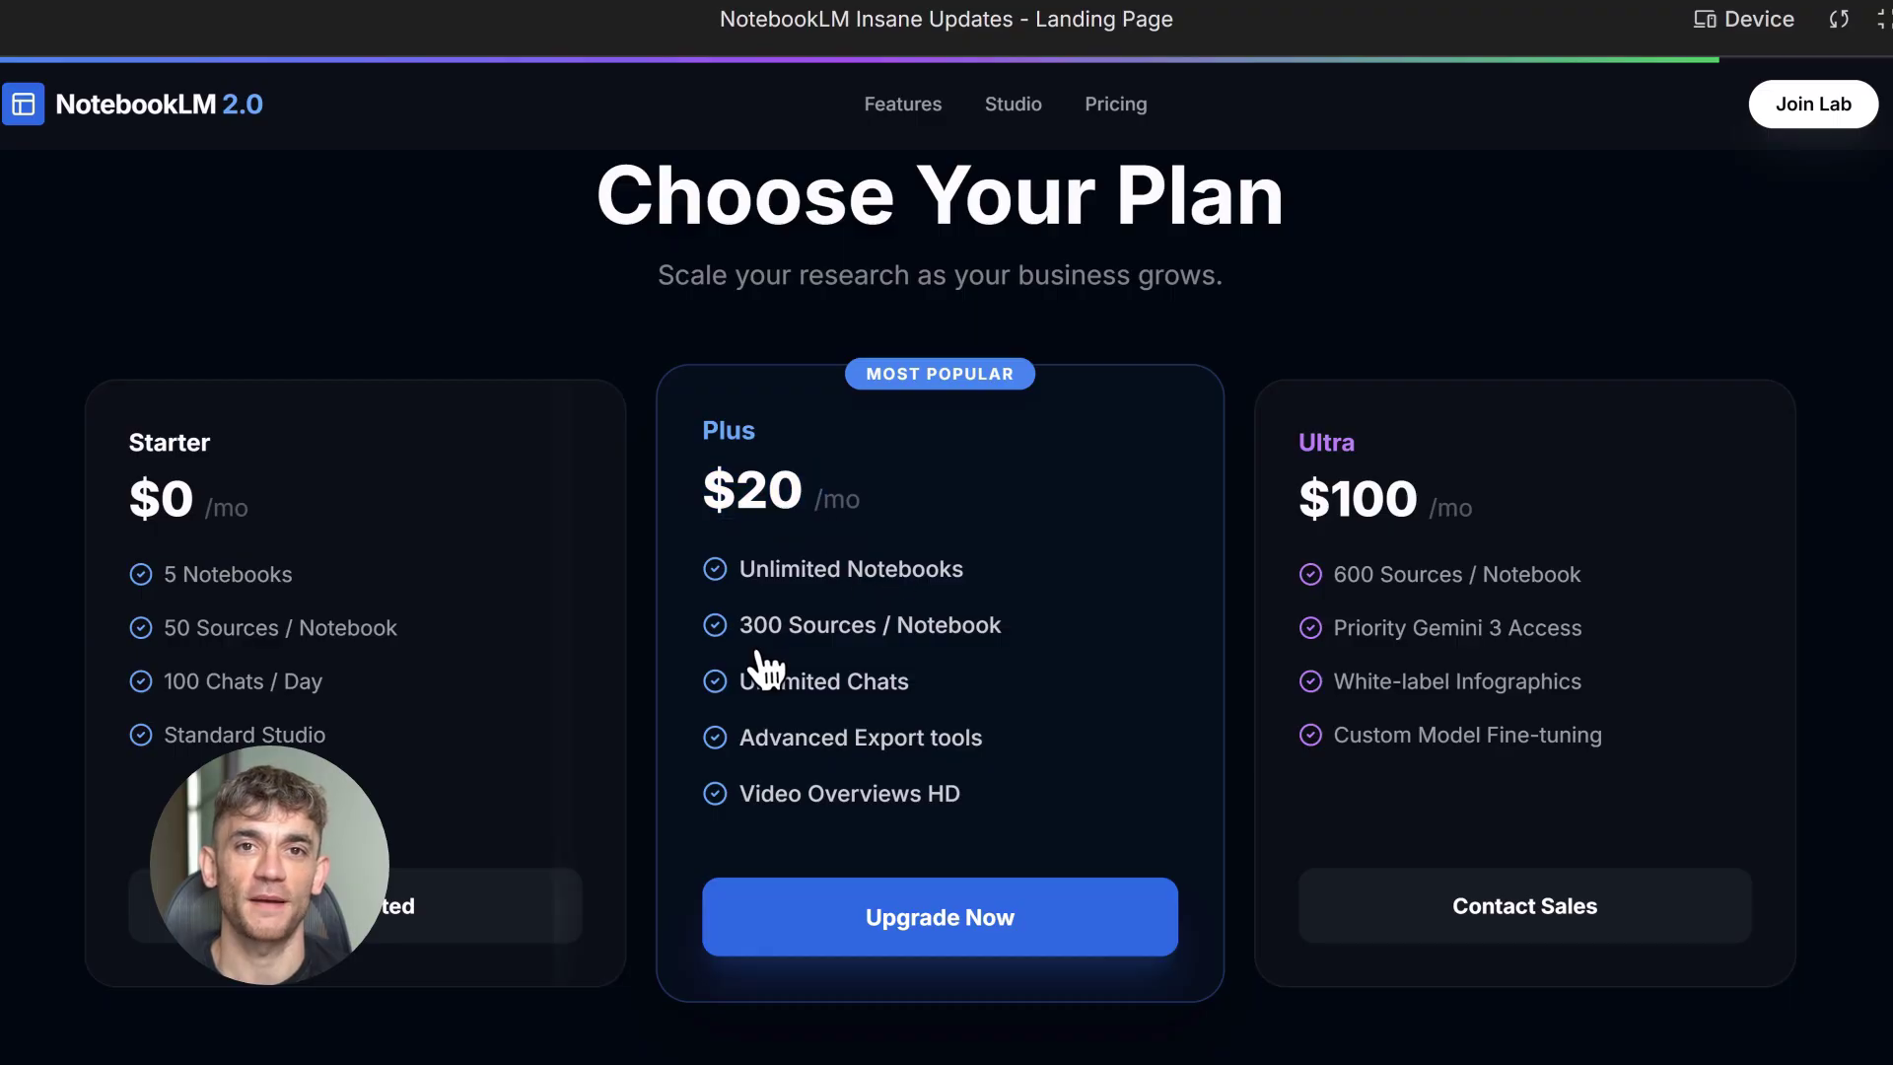
left_click_drag(734, 696, 911, 702)
left_click(1395, 529)
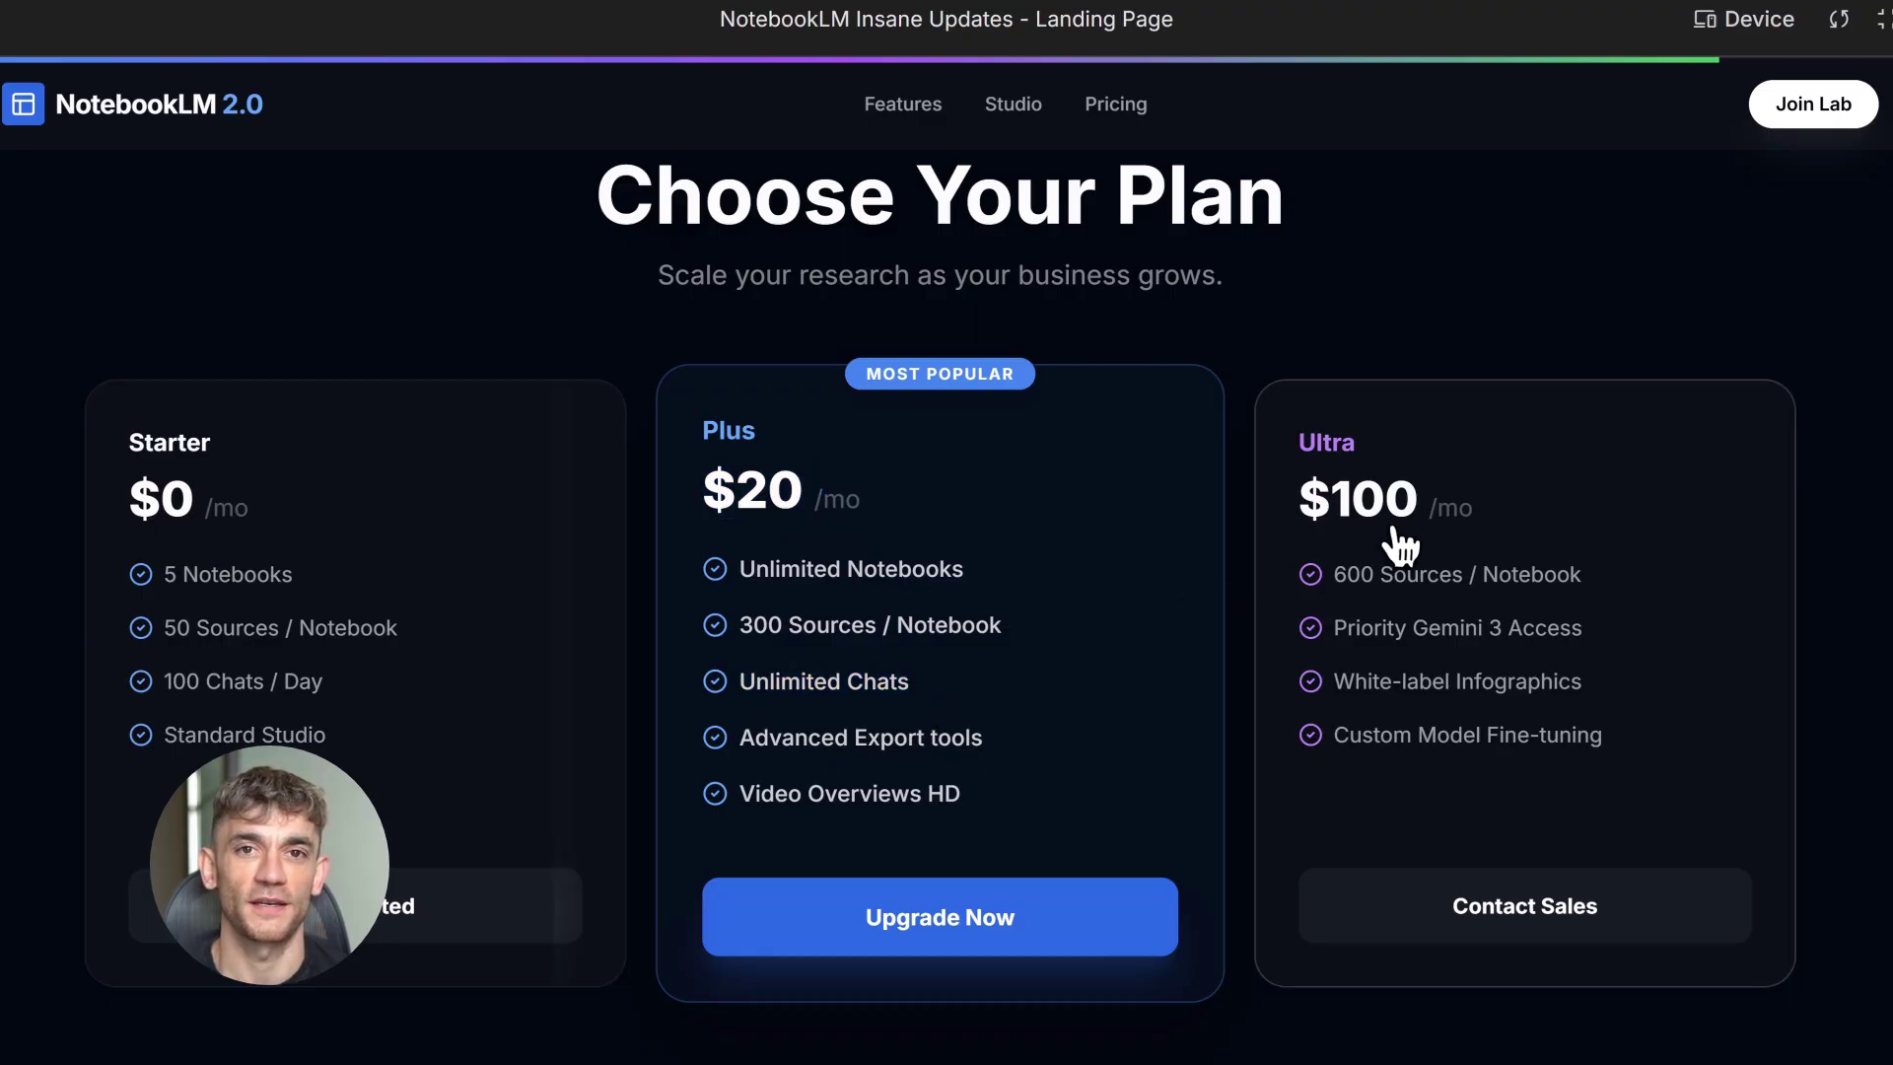
left_click_drag(1342, 574, 1578, 598)
left_click_drag(1341, 641, 1582, 643)
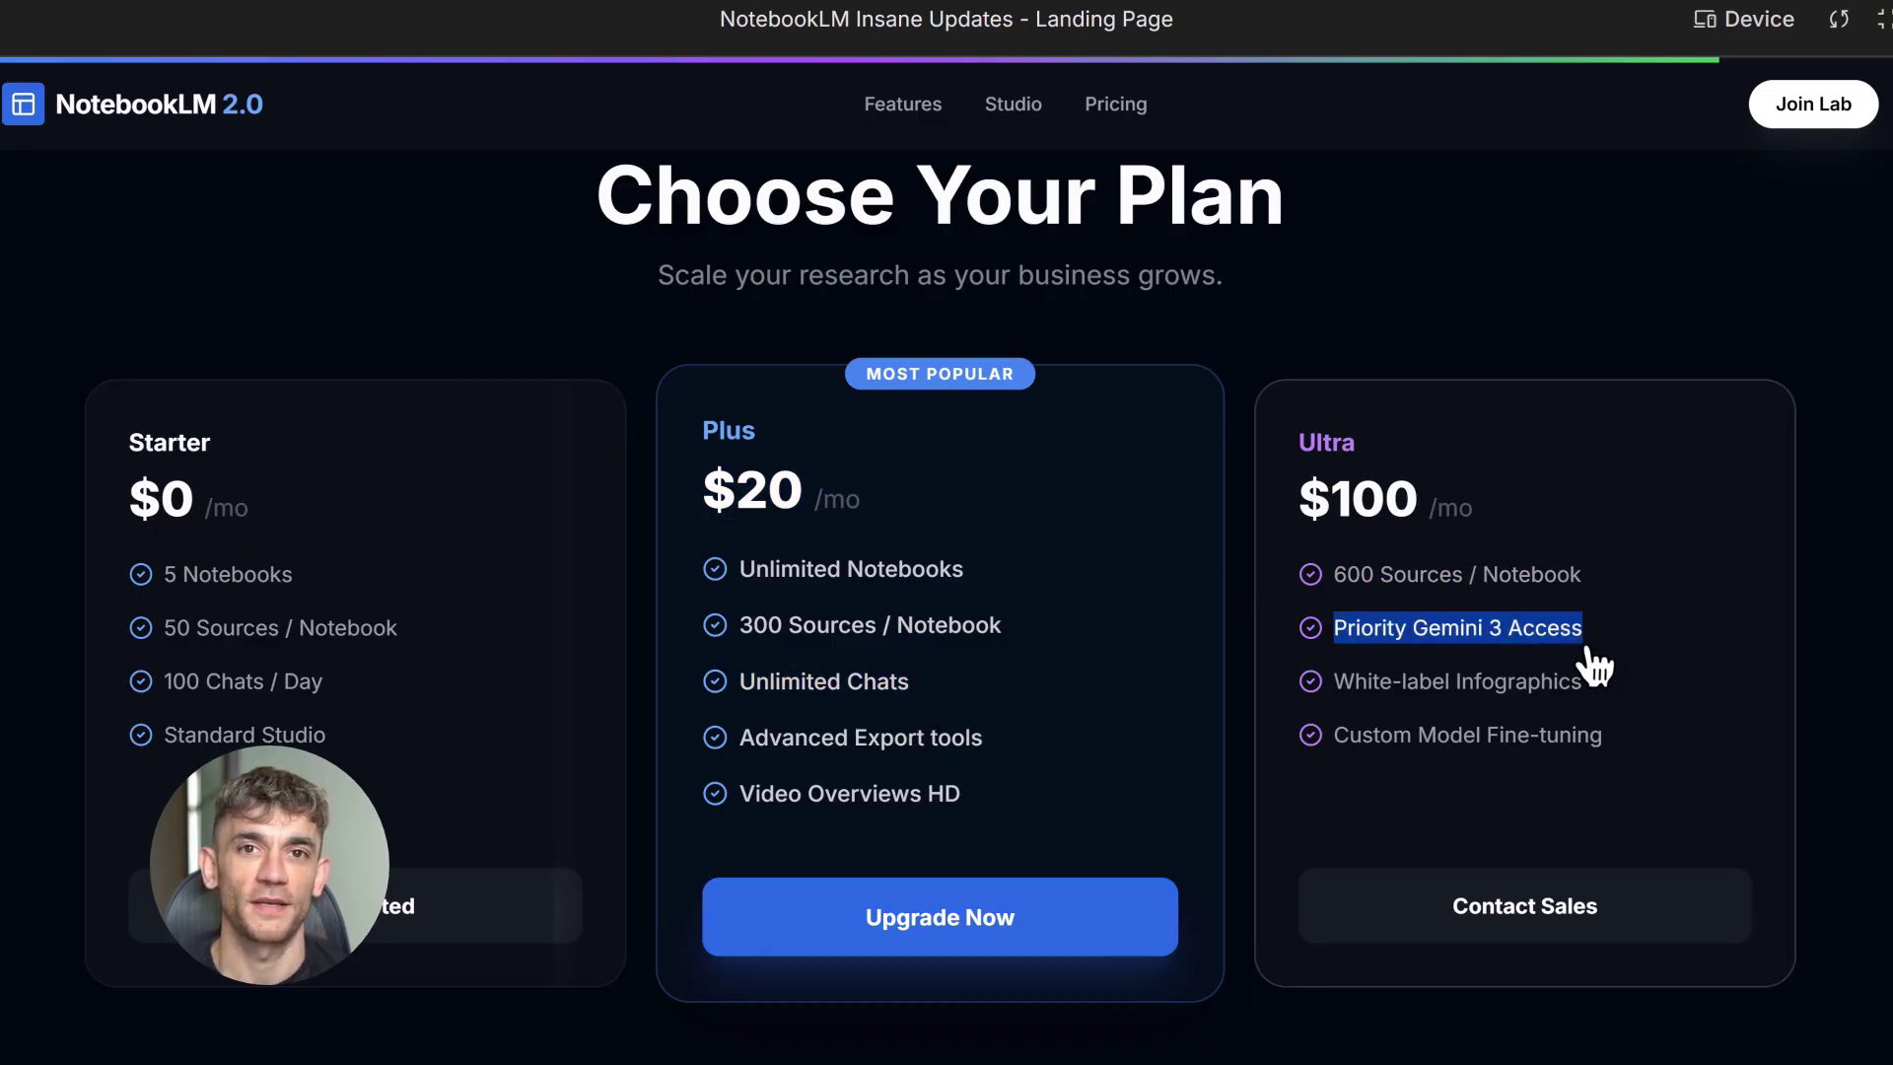
left_click(1369, 708)
scroll(1559, 816, "down", 8)
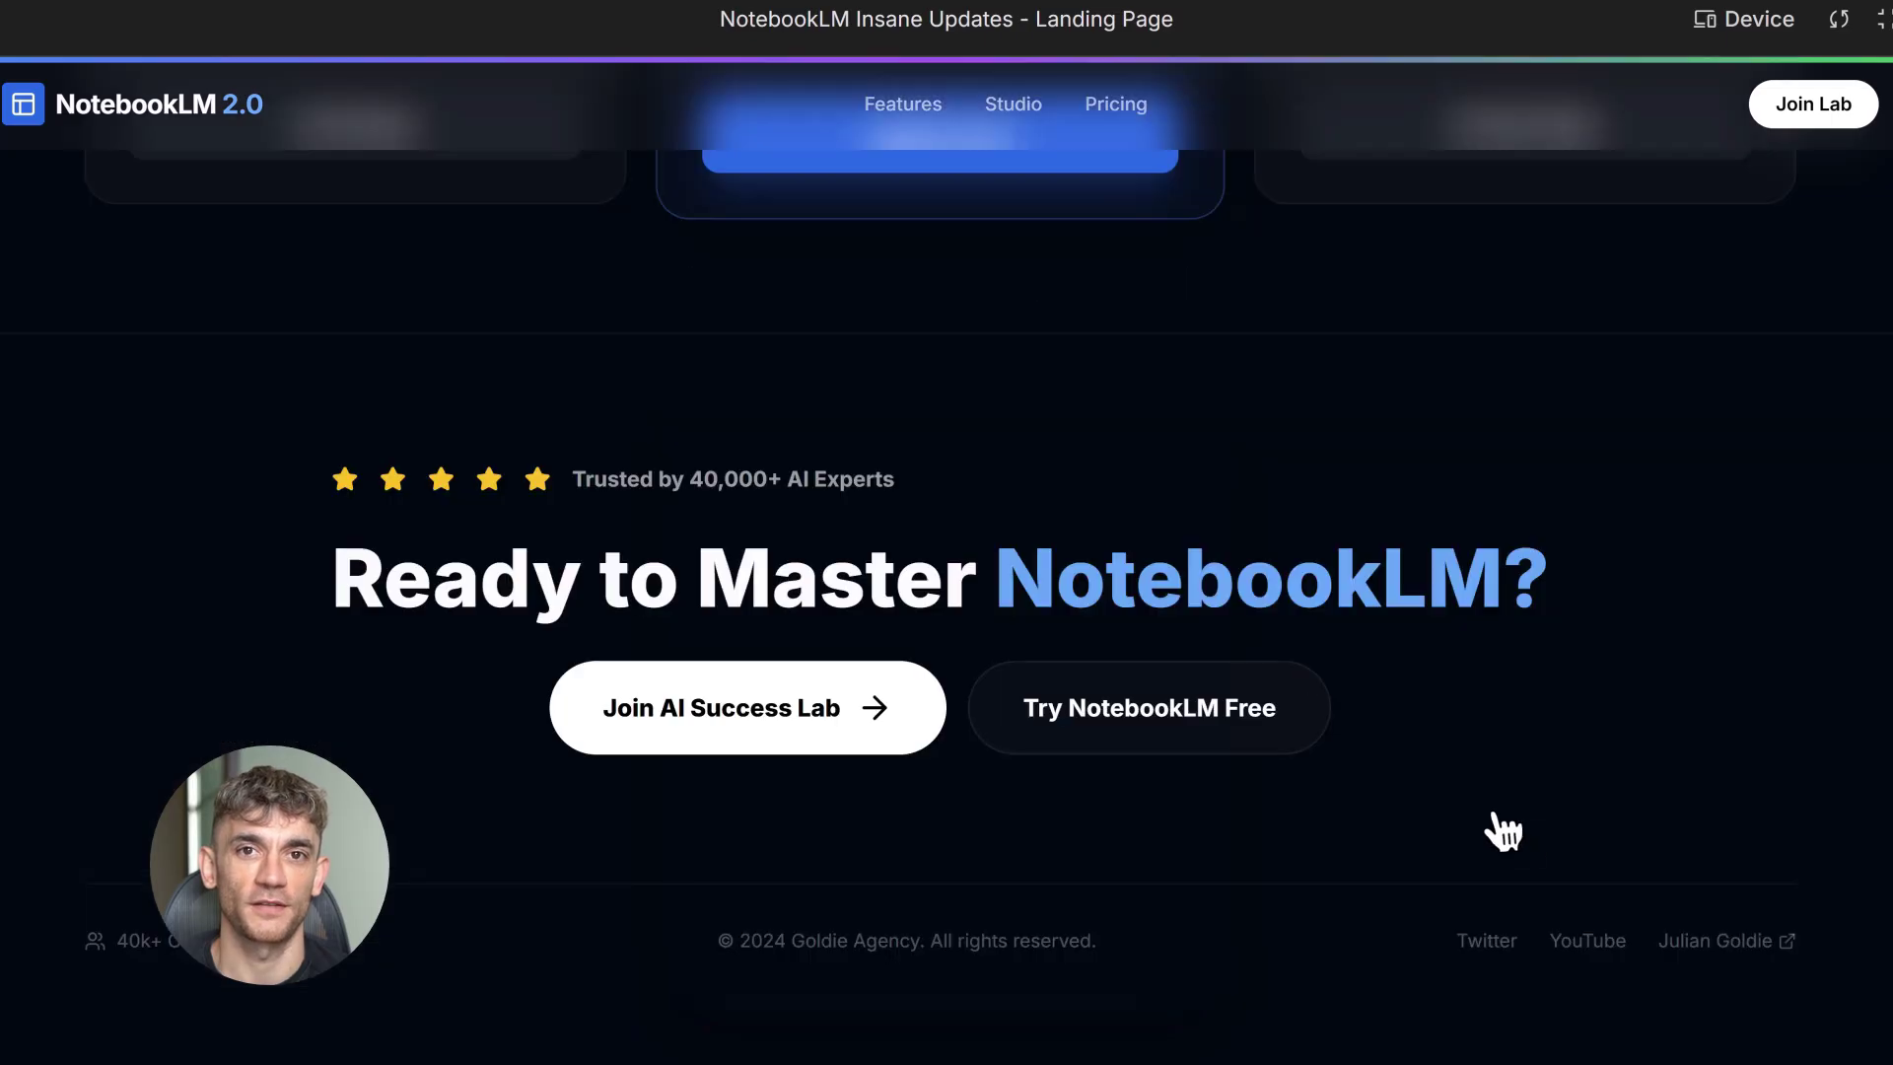
left_click_drag(345, 592, 1119, 829)
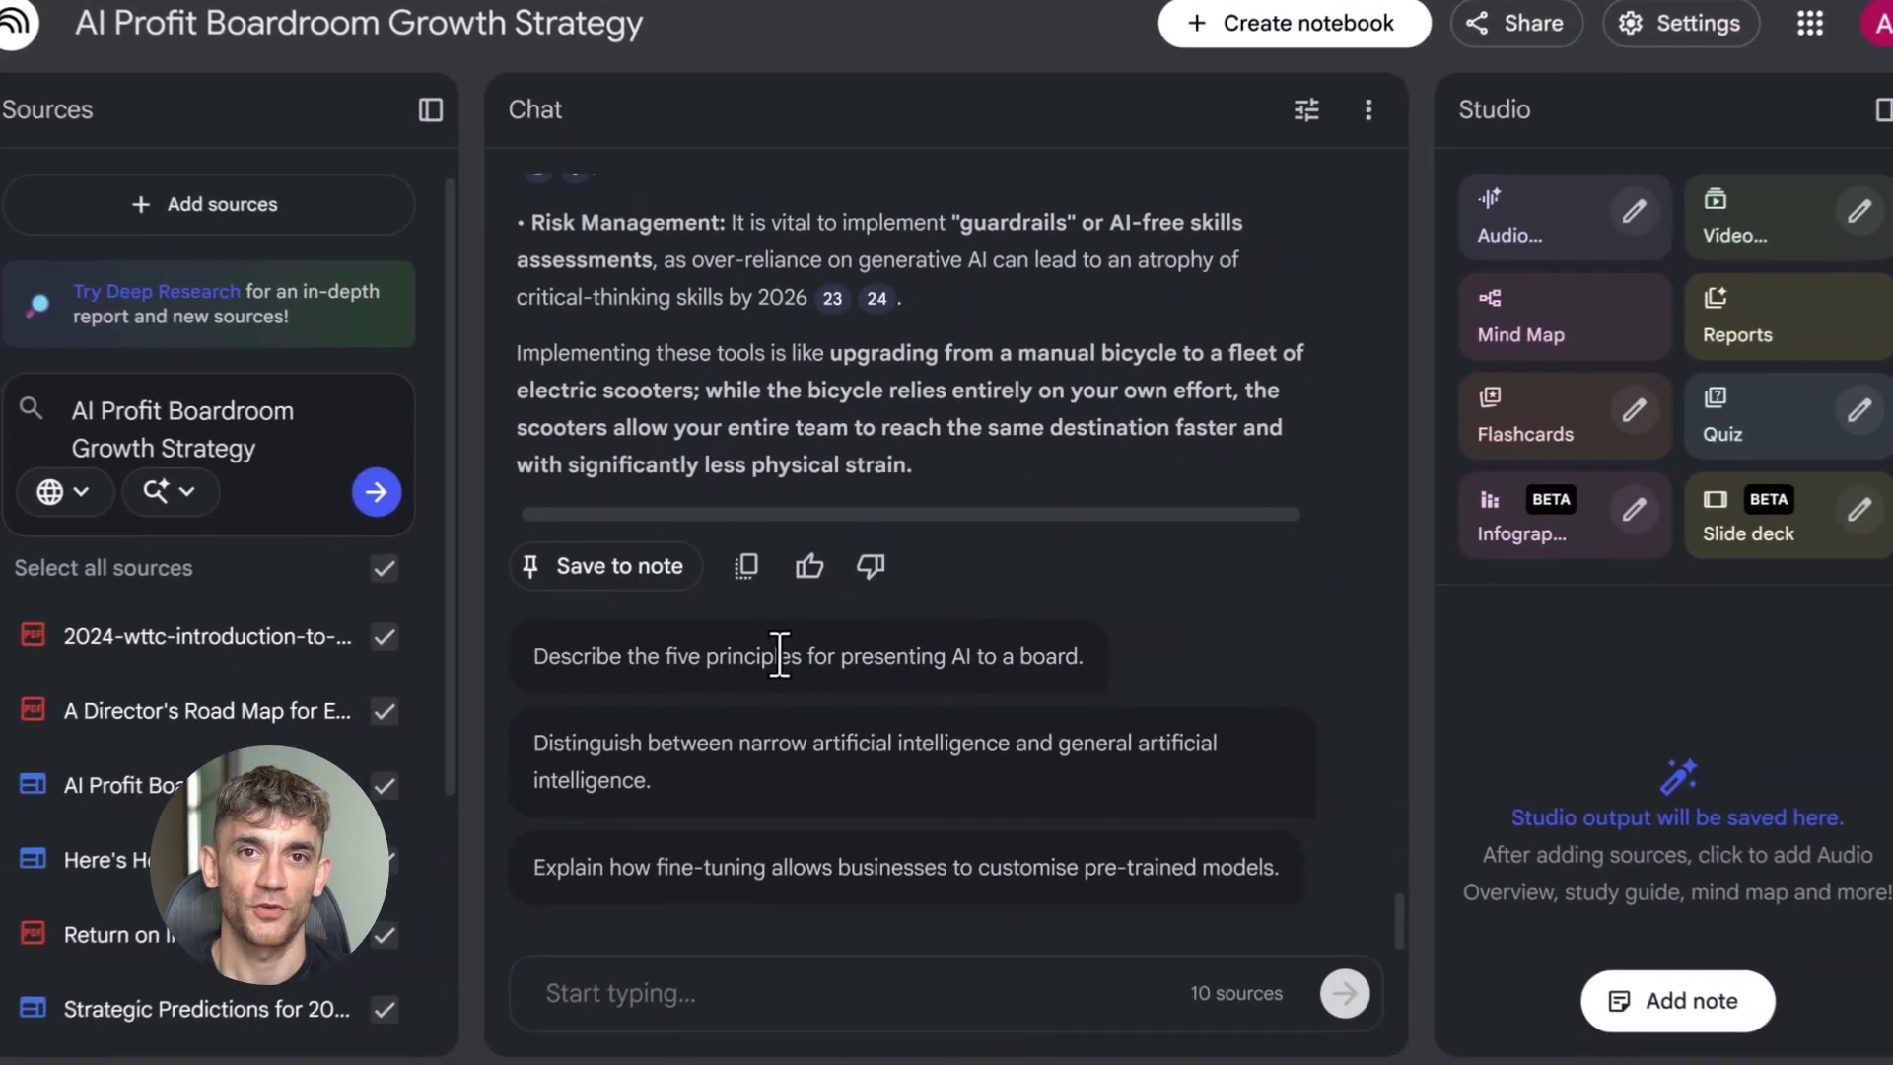
Generate a landscape infographic from the pasted 5-step AI automation description
scroll(950, 687, "up", 10)
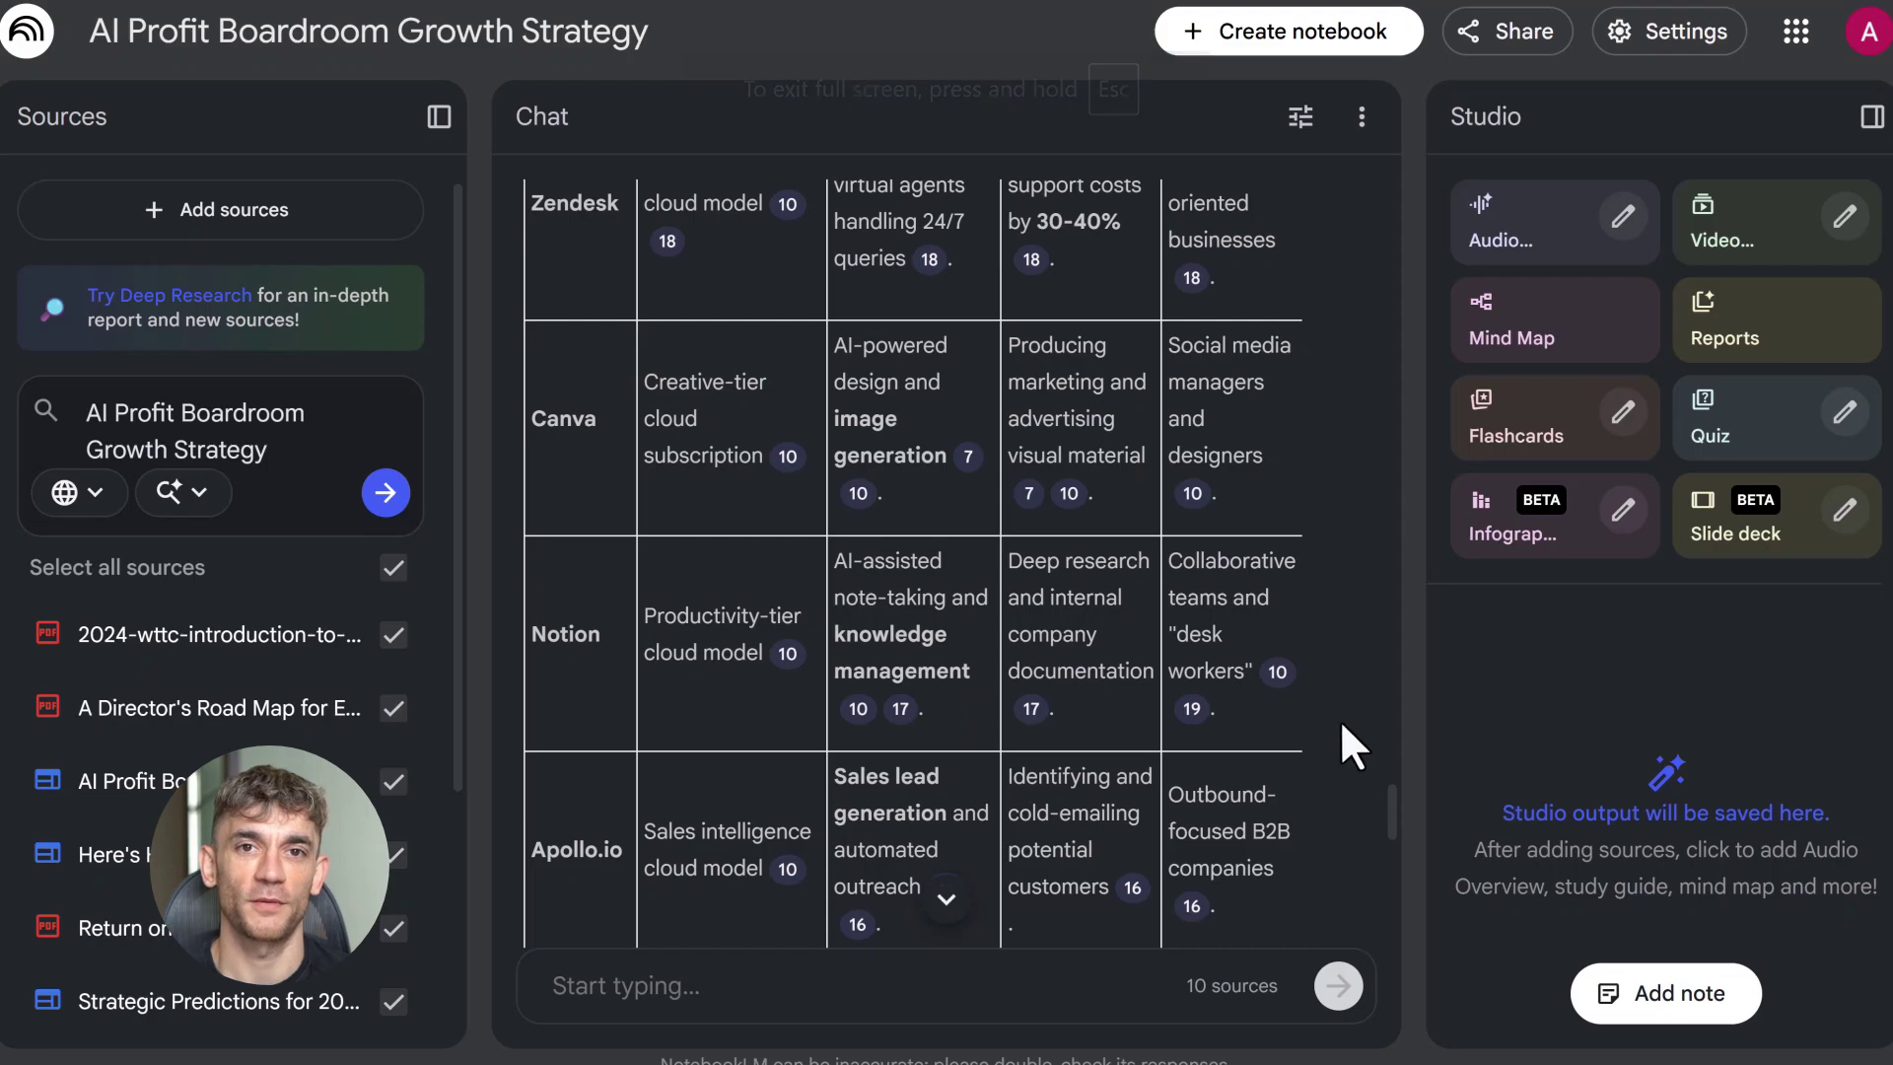
scroll(1336, 732, "up", 15)
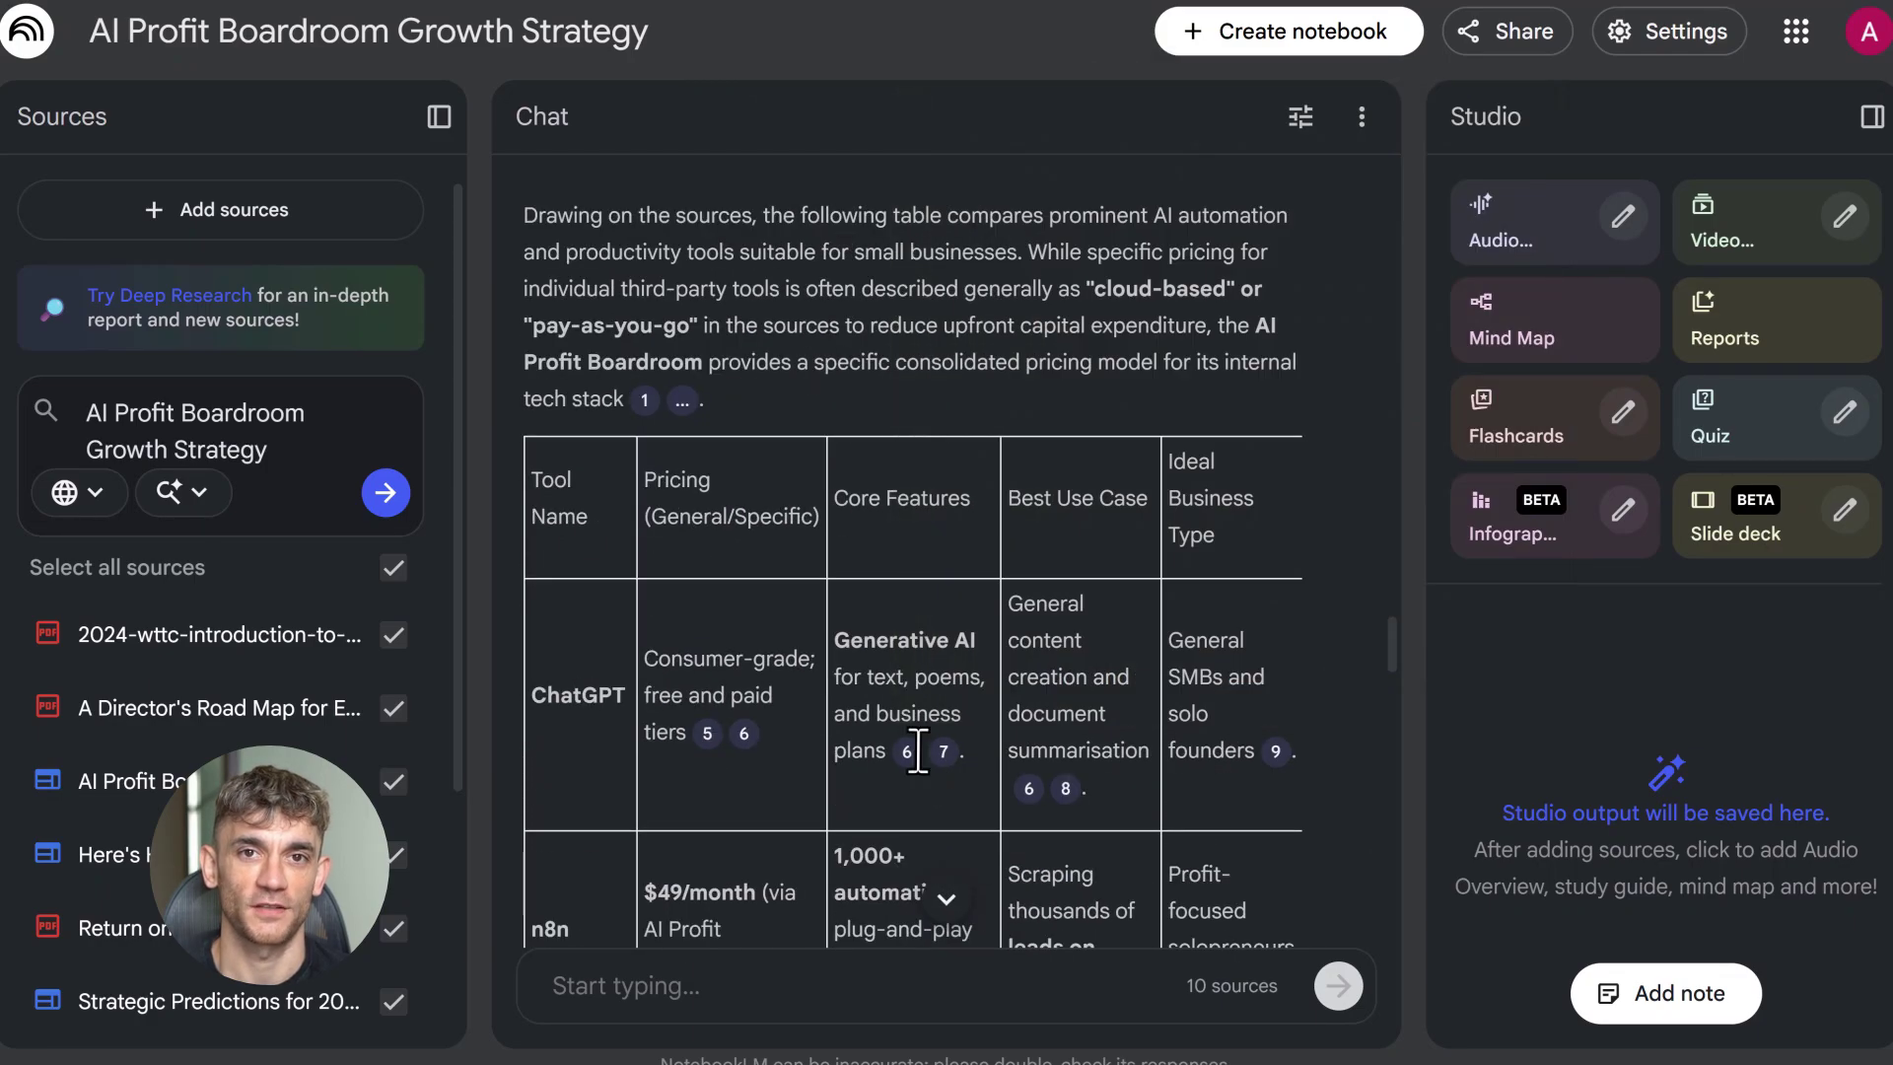
scroll(1282, 646, "down", 2)
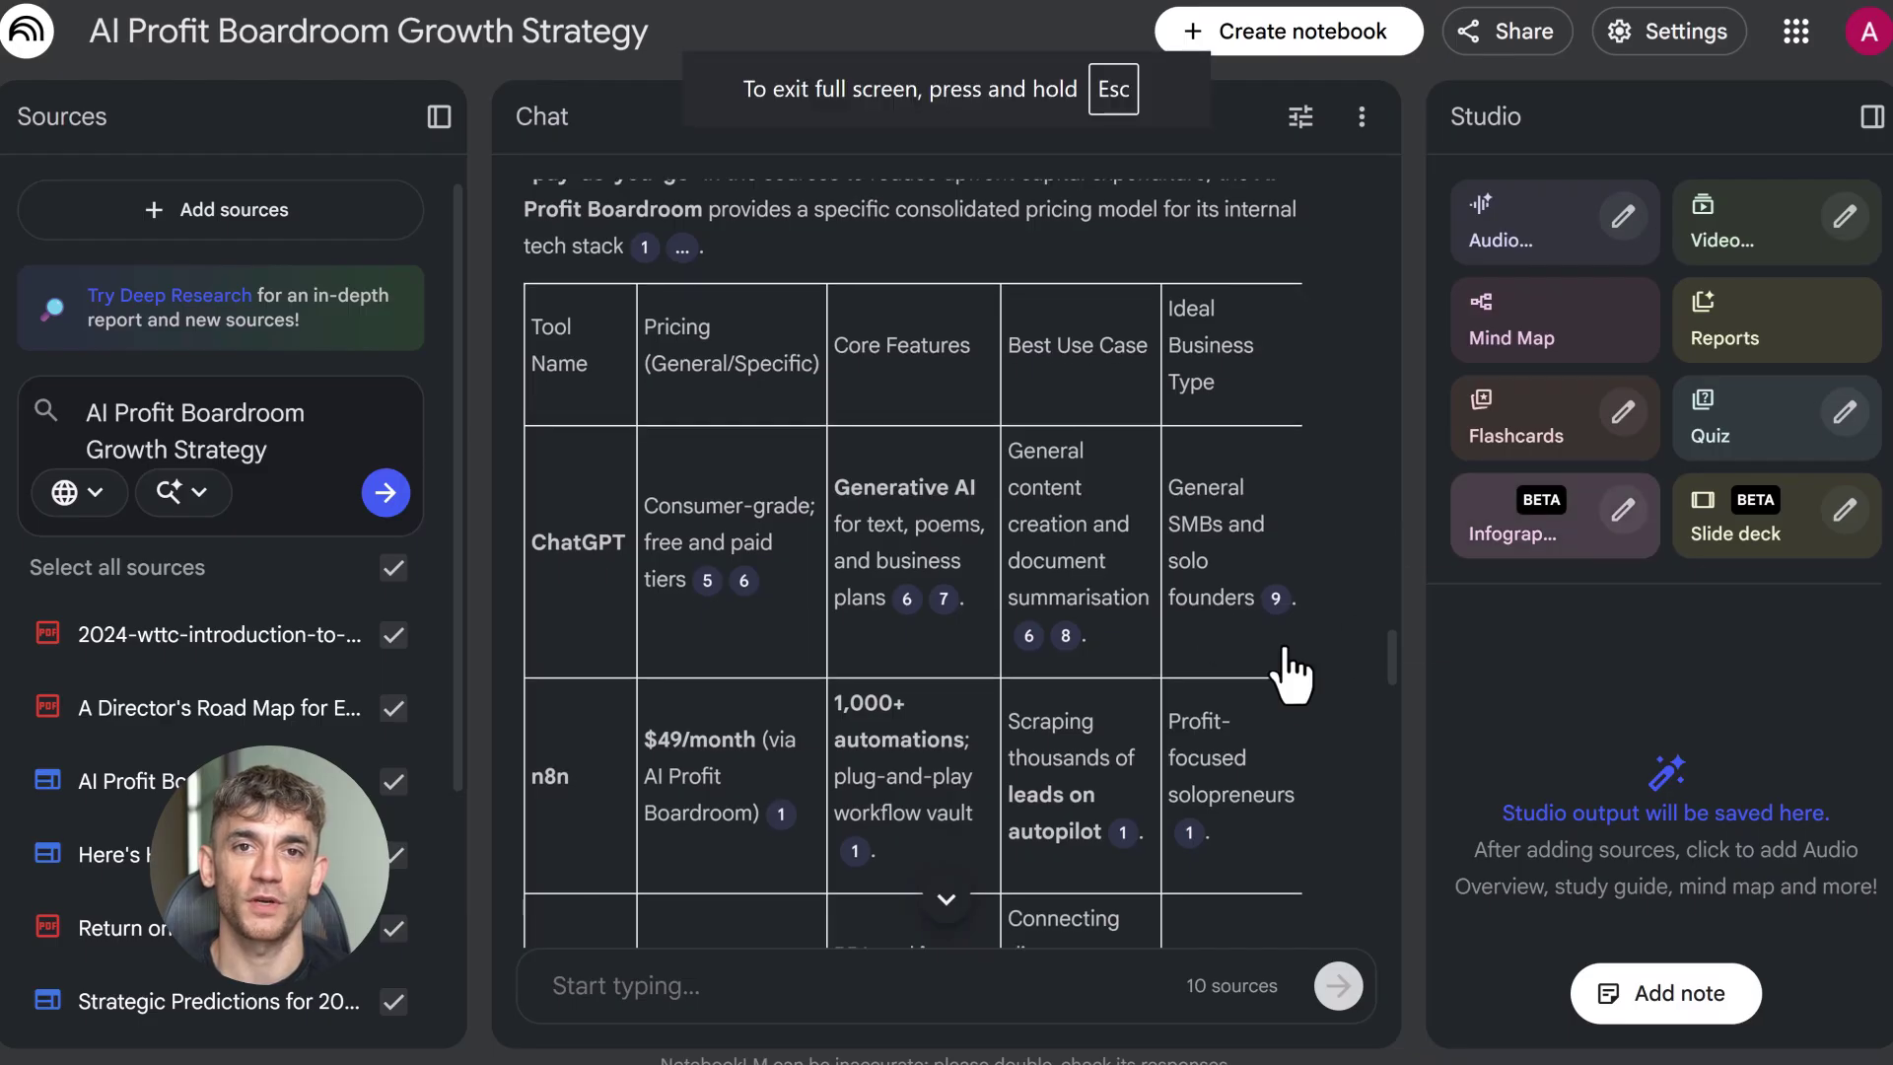
left_click(1609, 515)
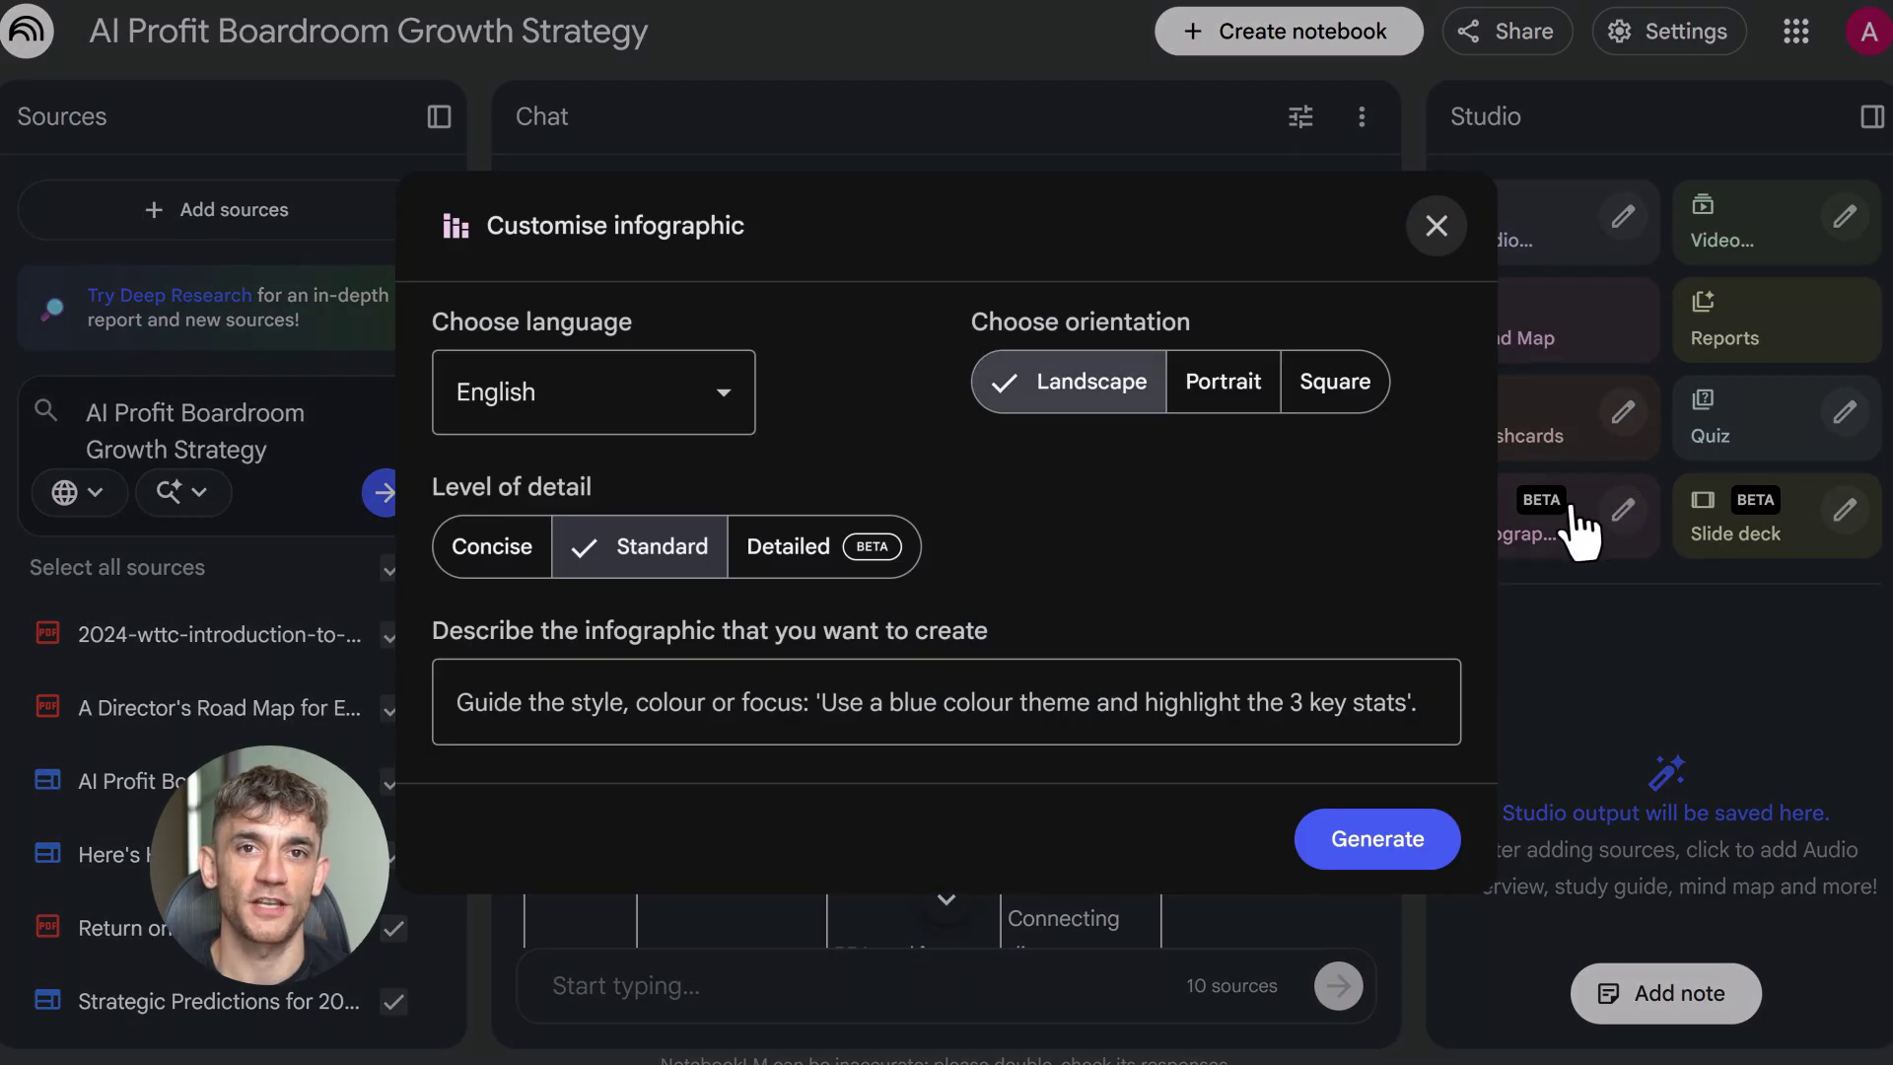
left_click(1184, 390)
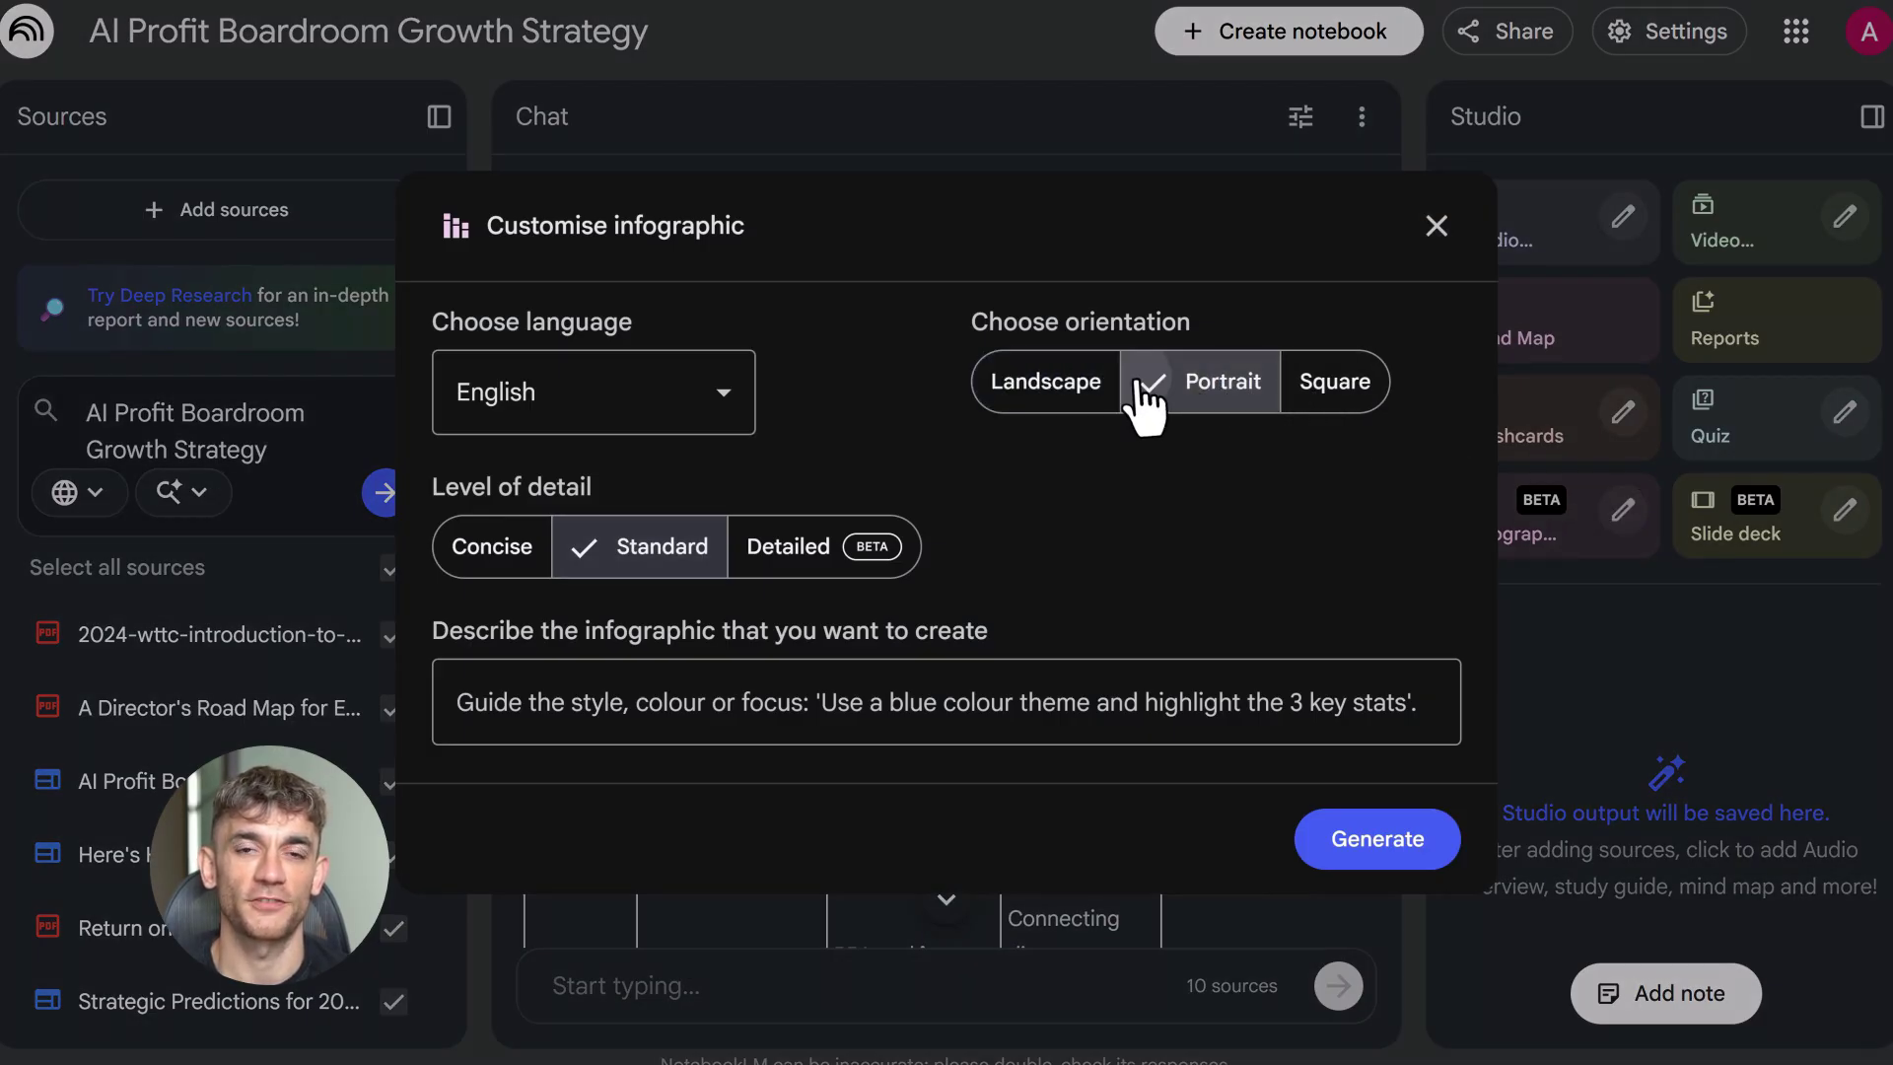
left_click(1057, 386)
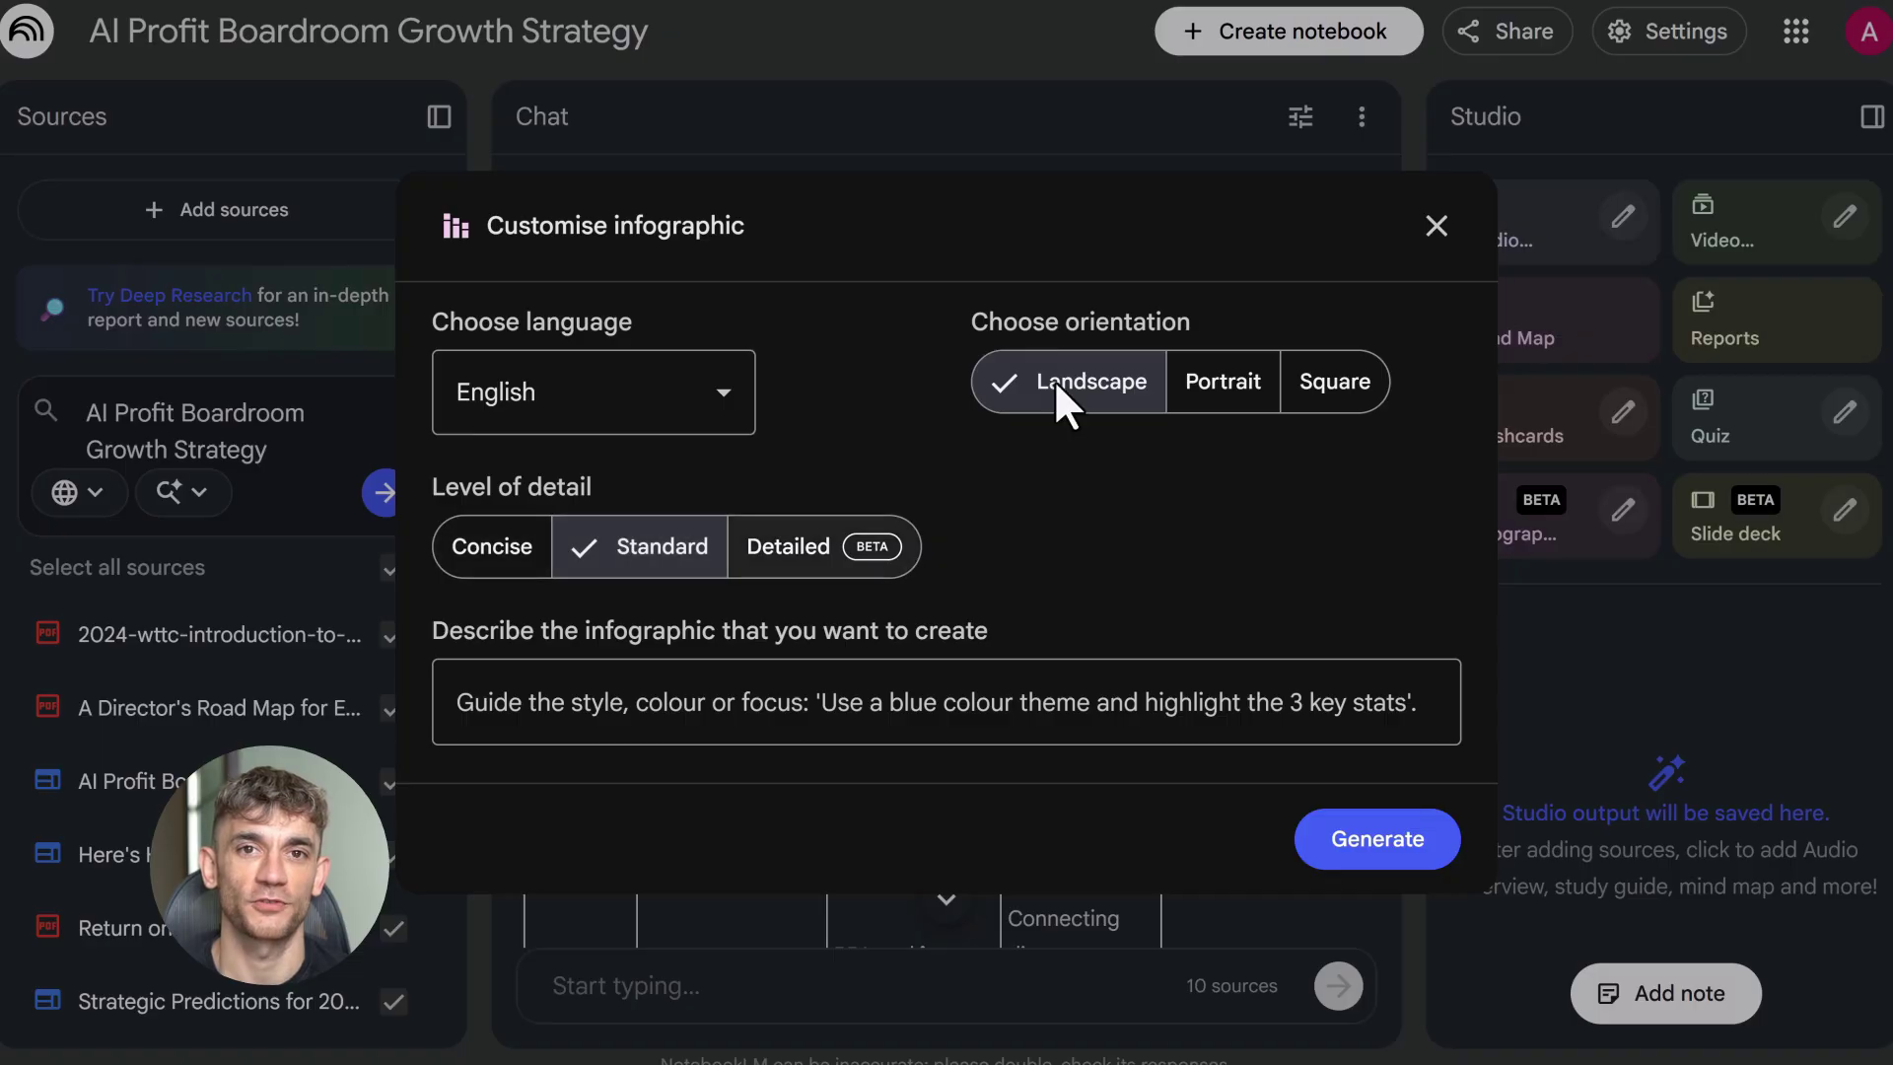
left_click(573, 712)
type("Create an infographic showing a 5-step process to implement AI automation in any business. Steps should be: - Clear - Beginner-friendly - Actionable")
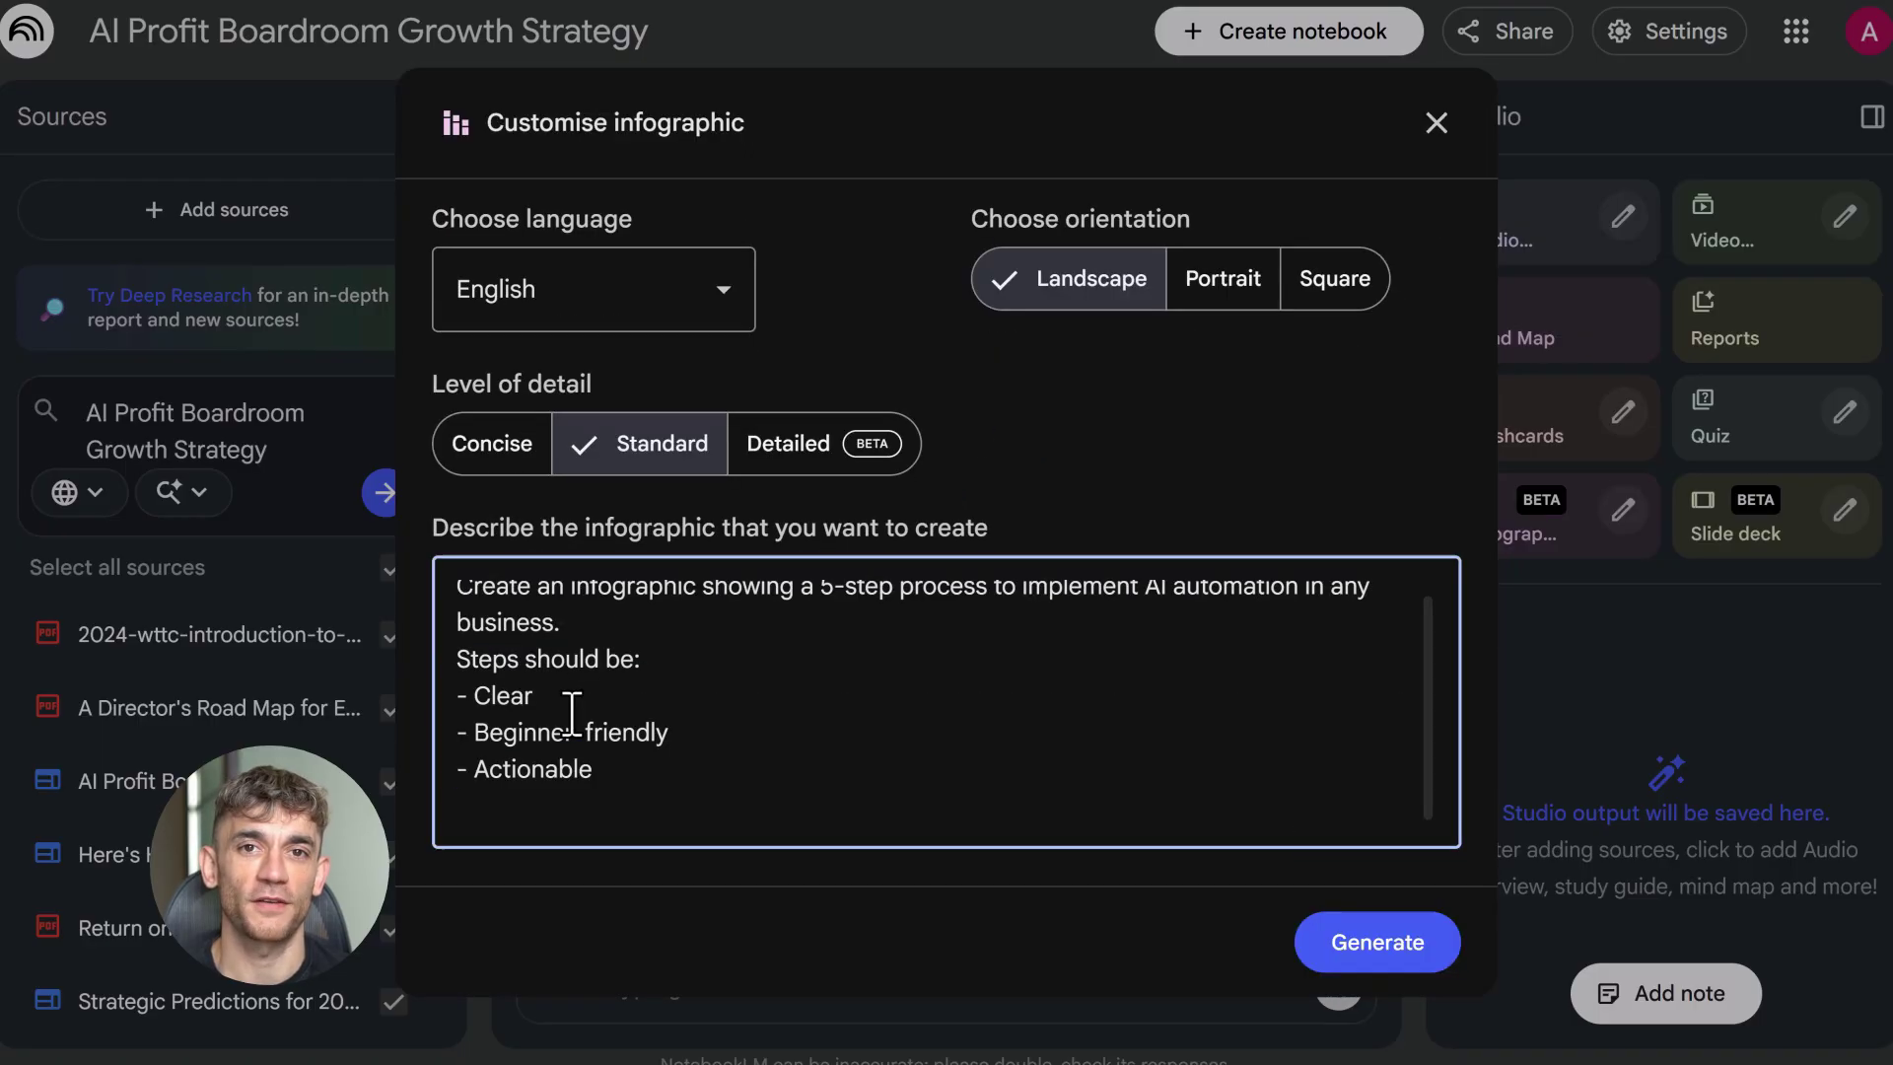
left_click(1345, 932)
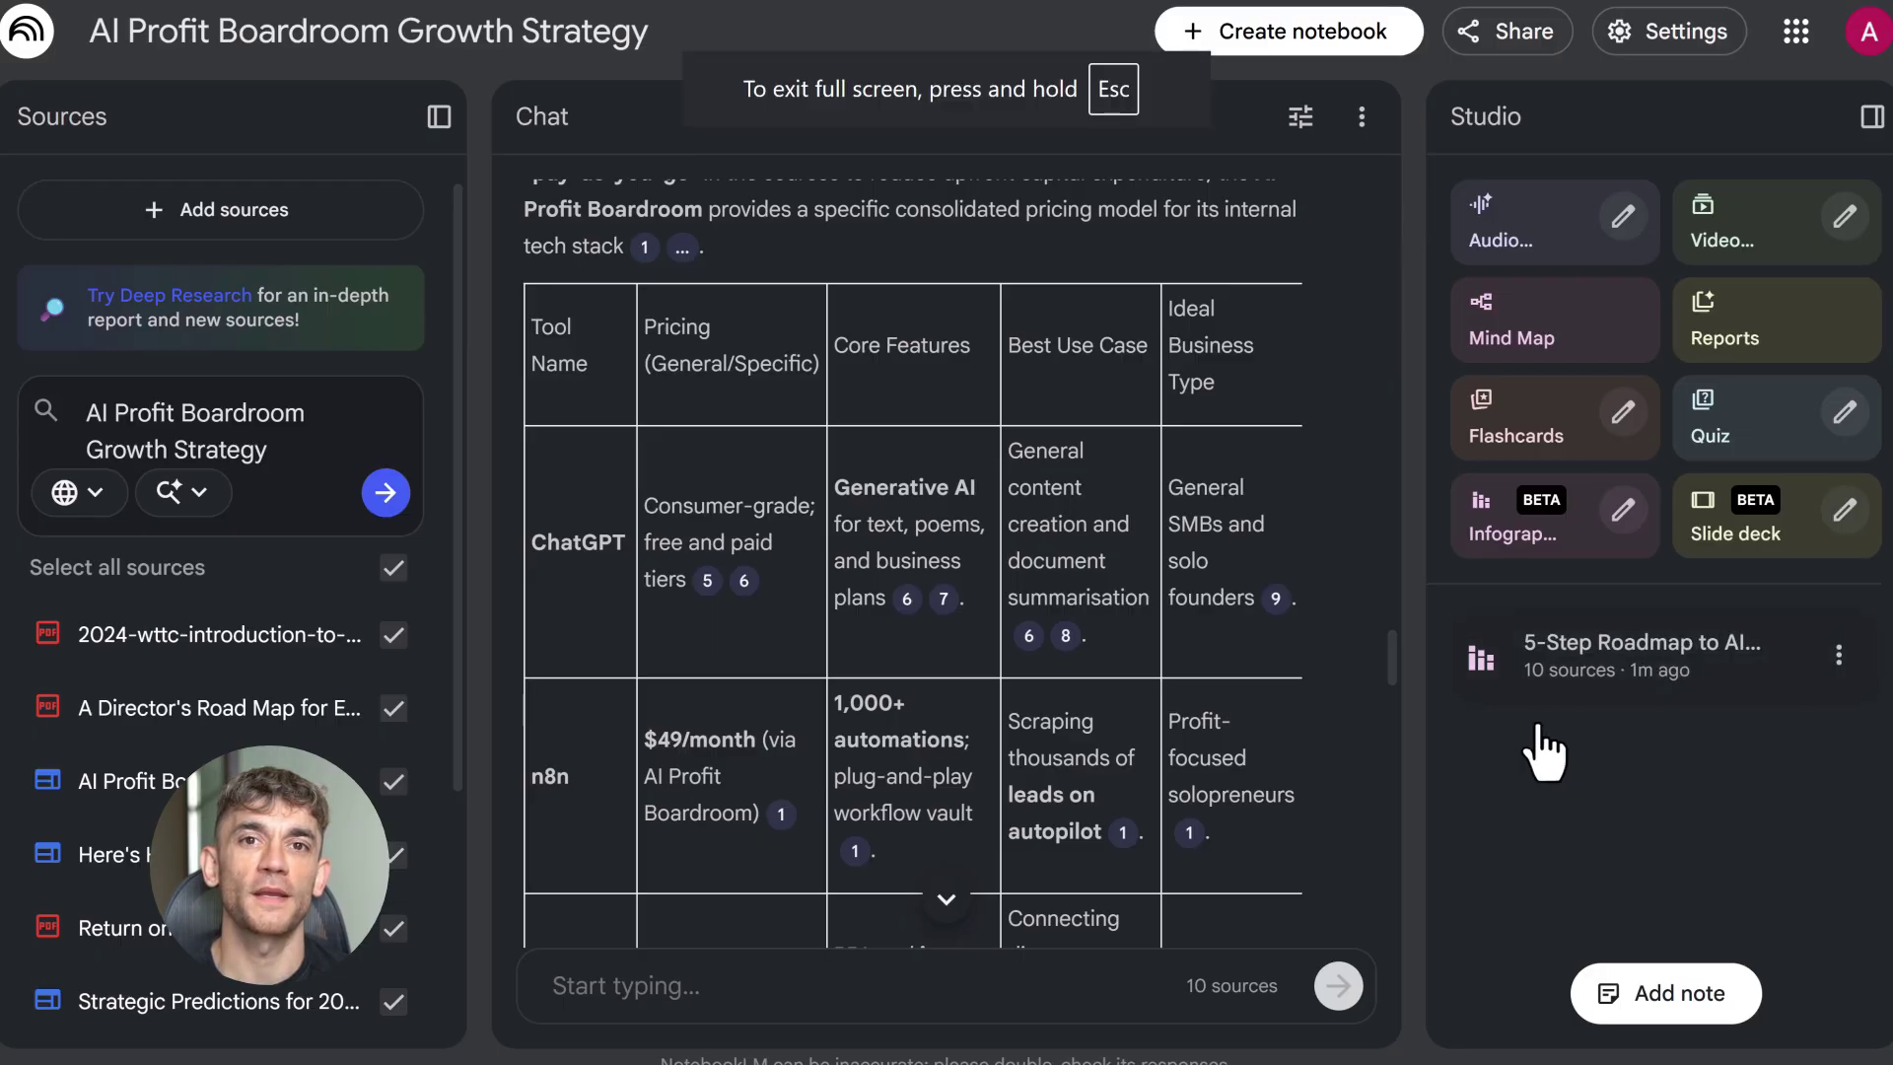
Rate the 5-Step Roadmap to AI Automation infographic as good content, then open slide deck options
left_click(1595, 659)
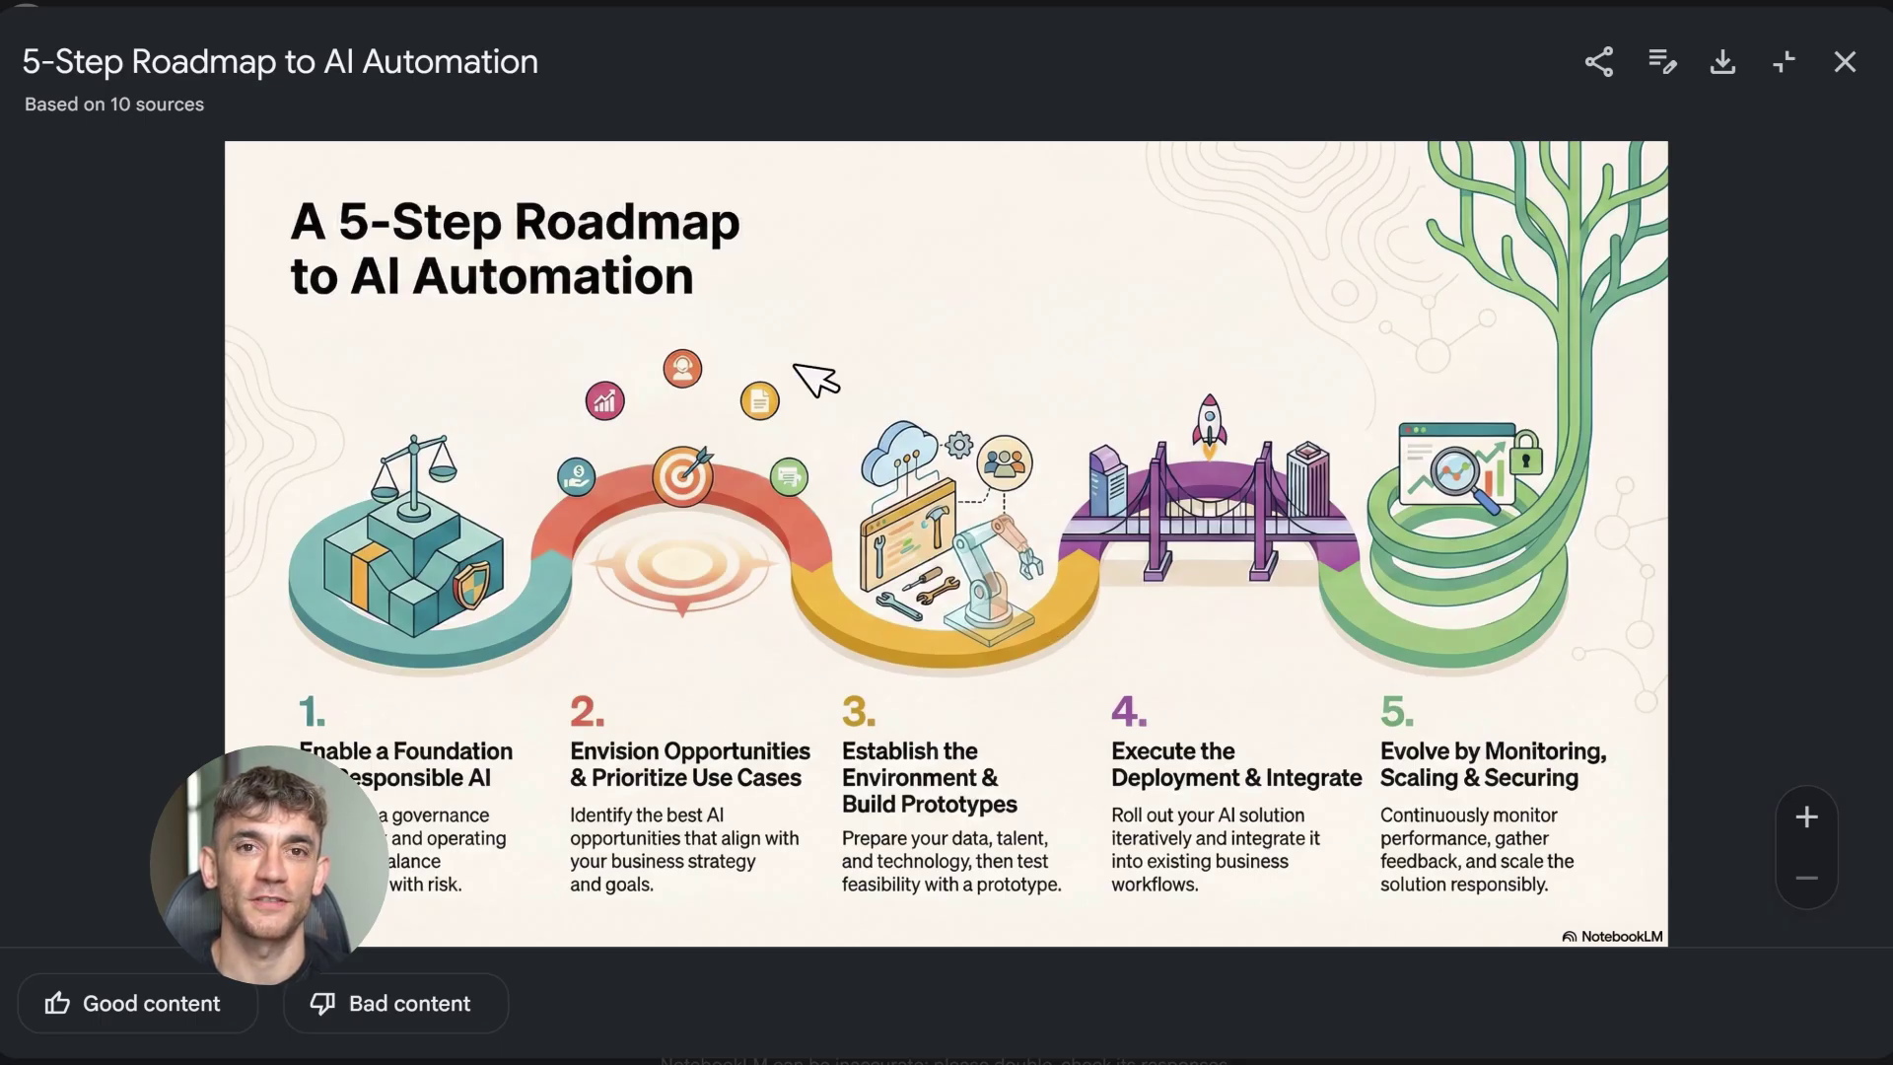
left_click(148, 1021)
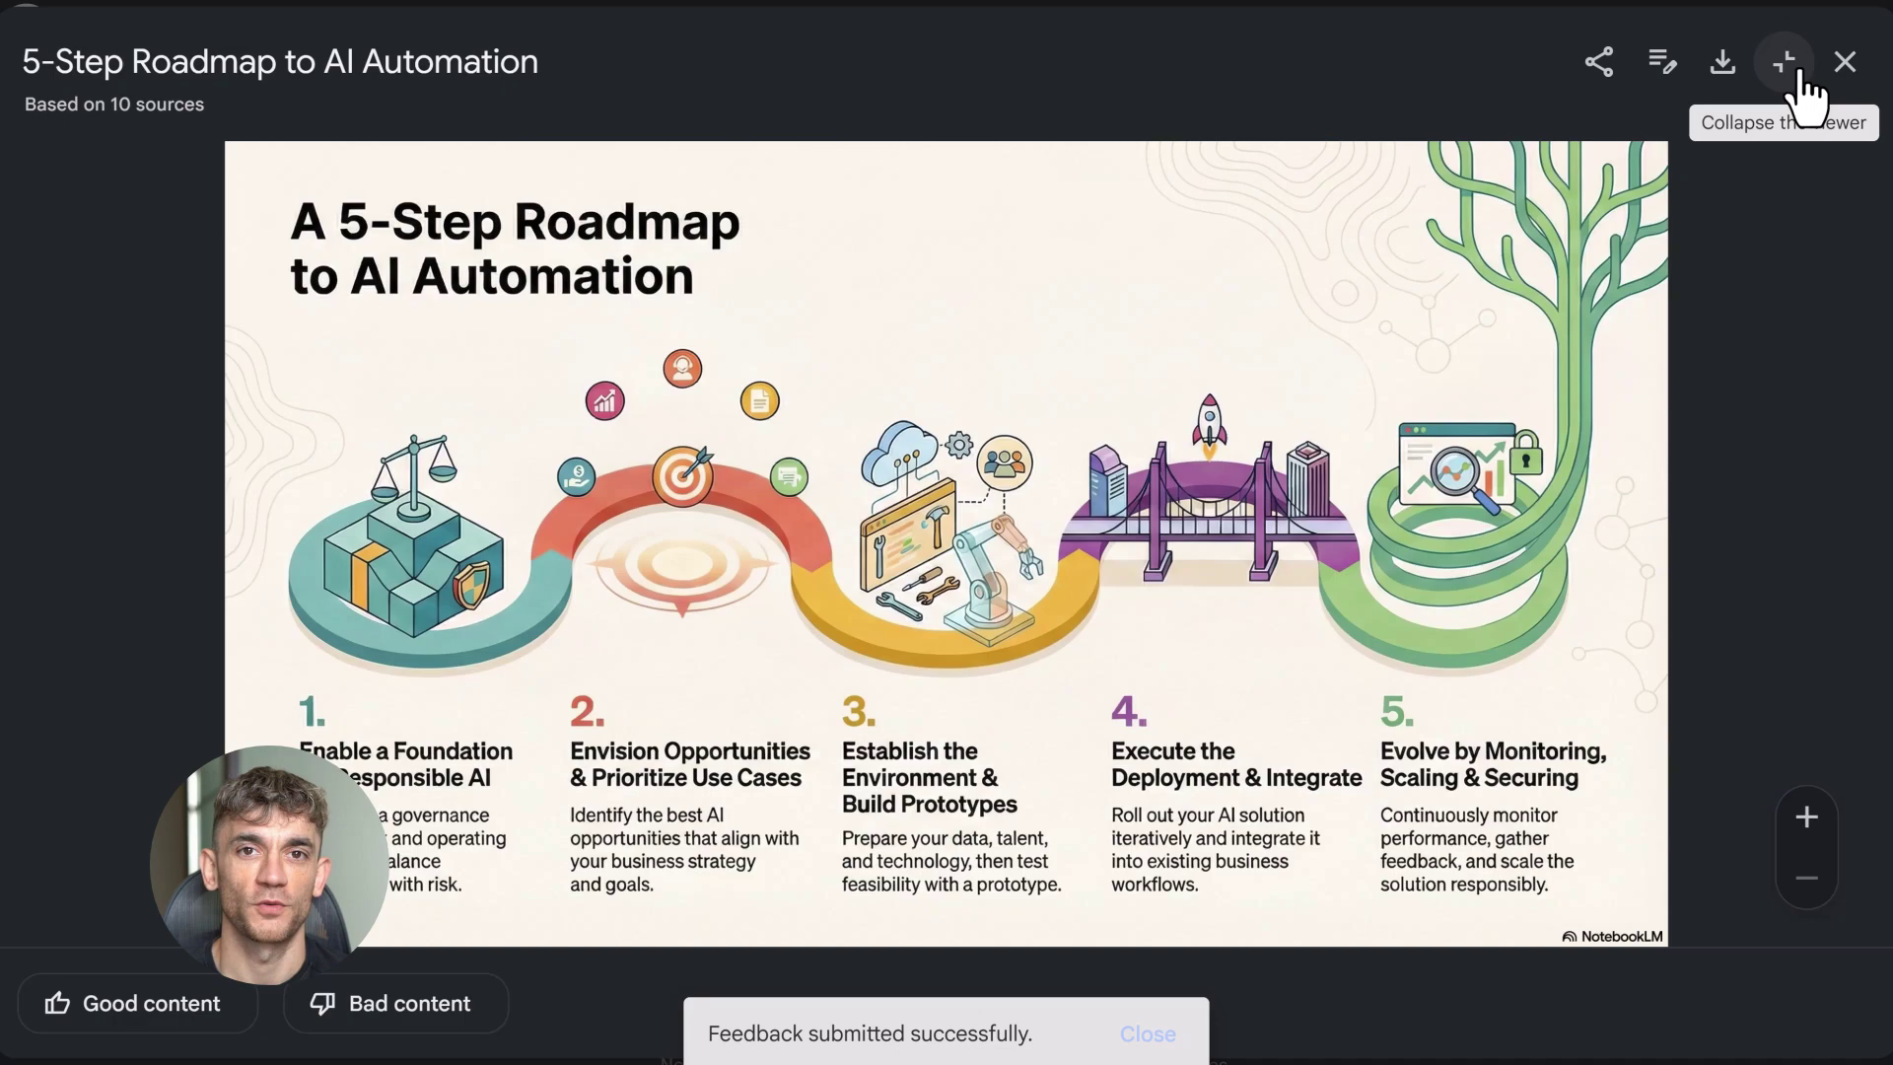
left_click(1845, 61)
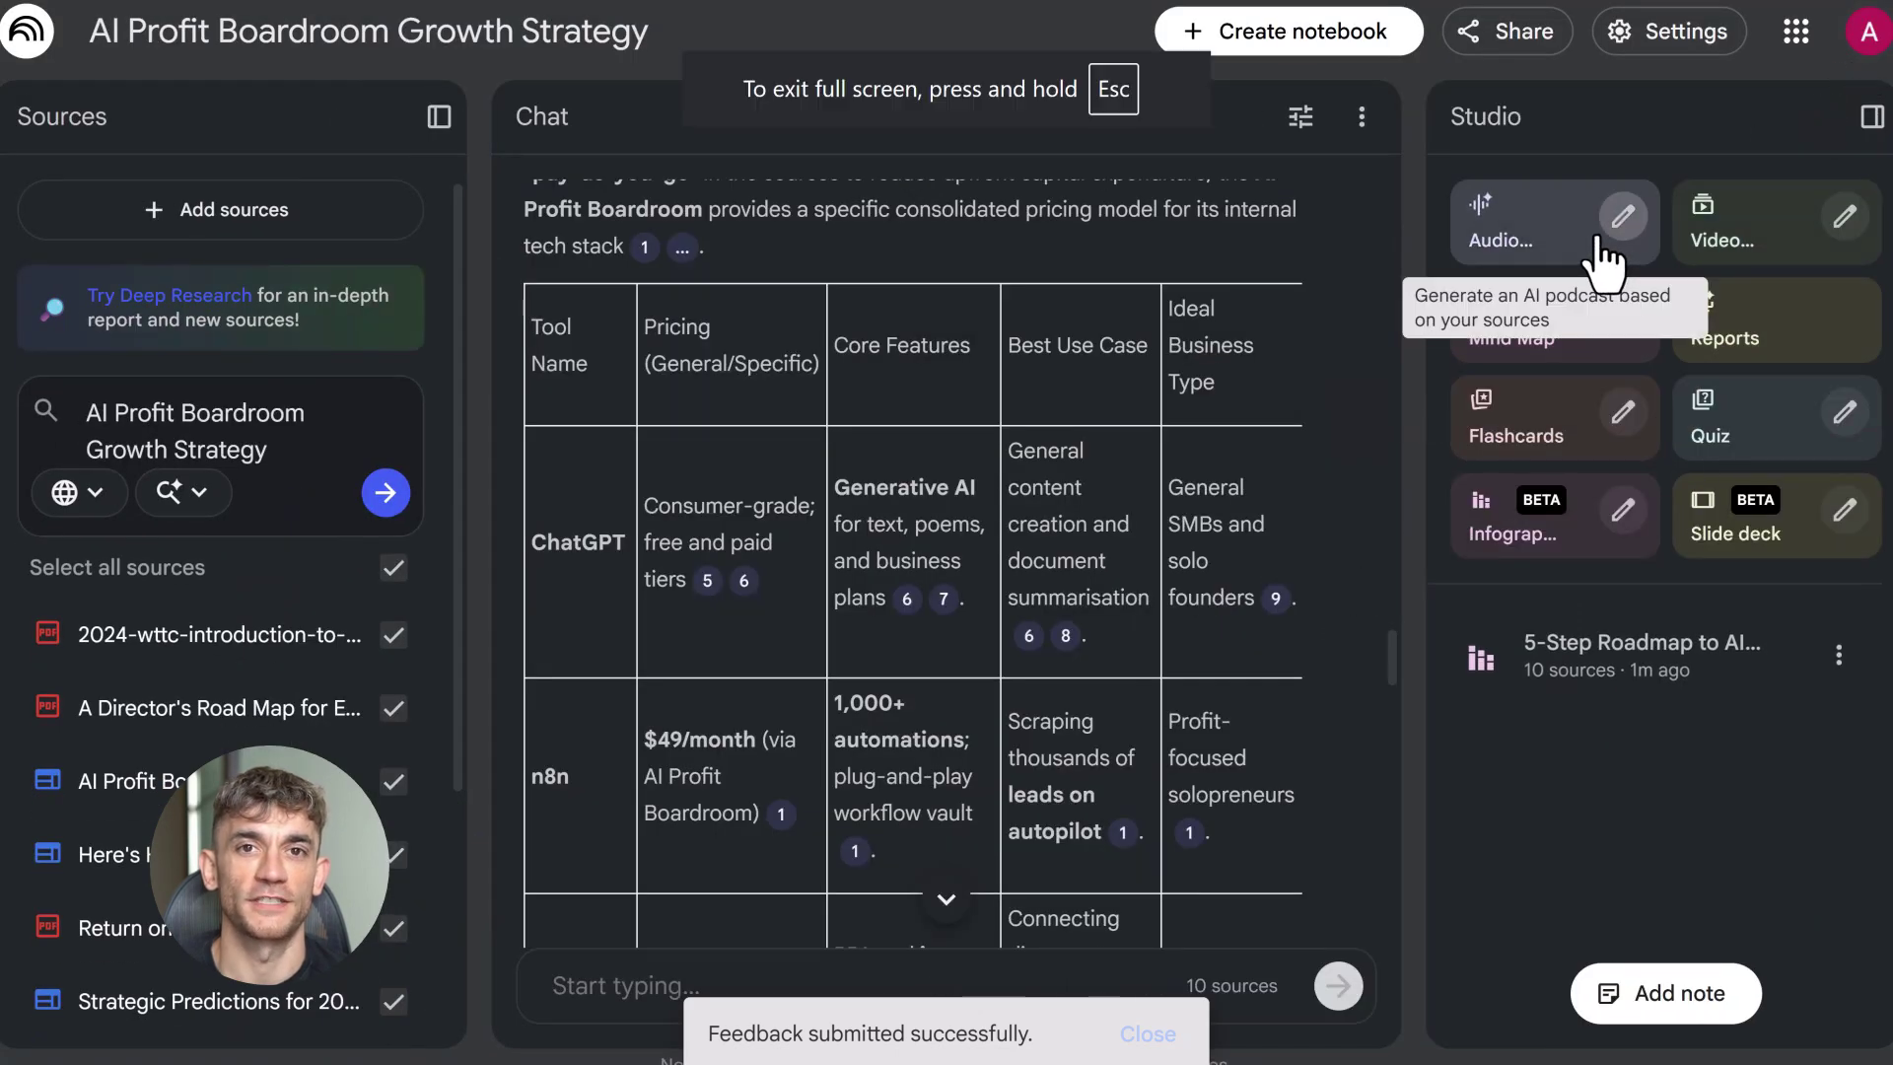
left_click(1838, 511)
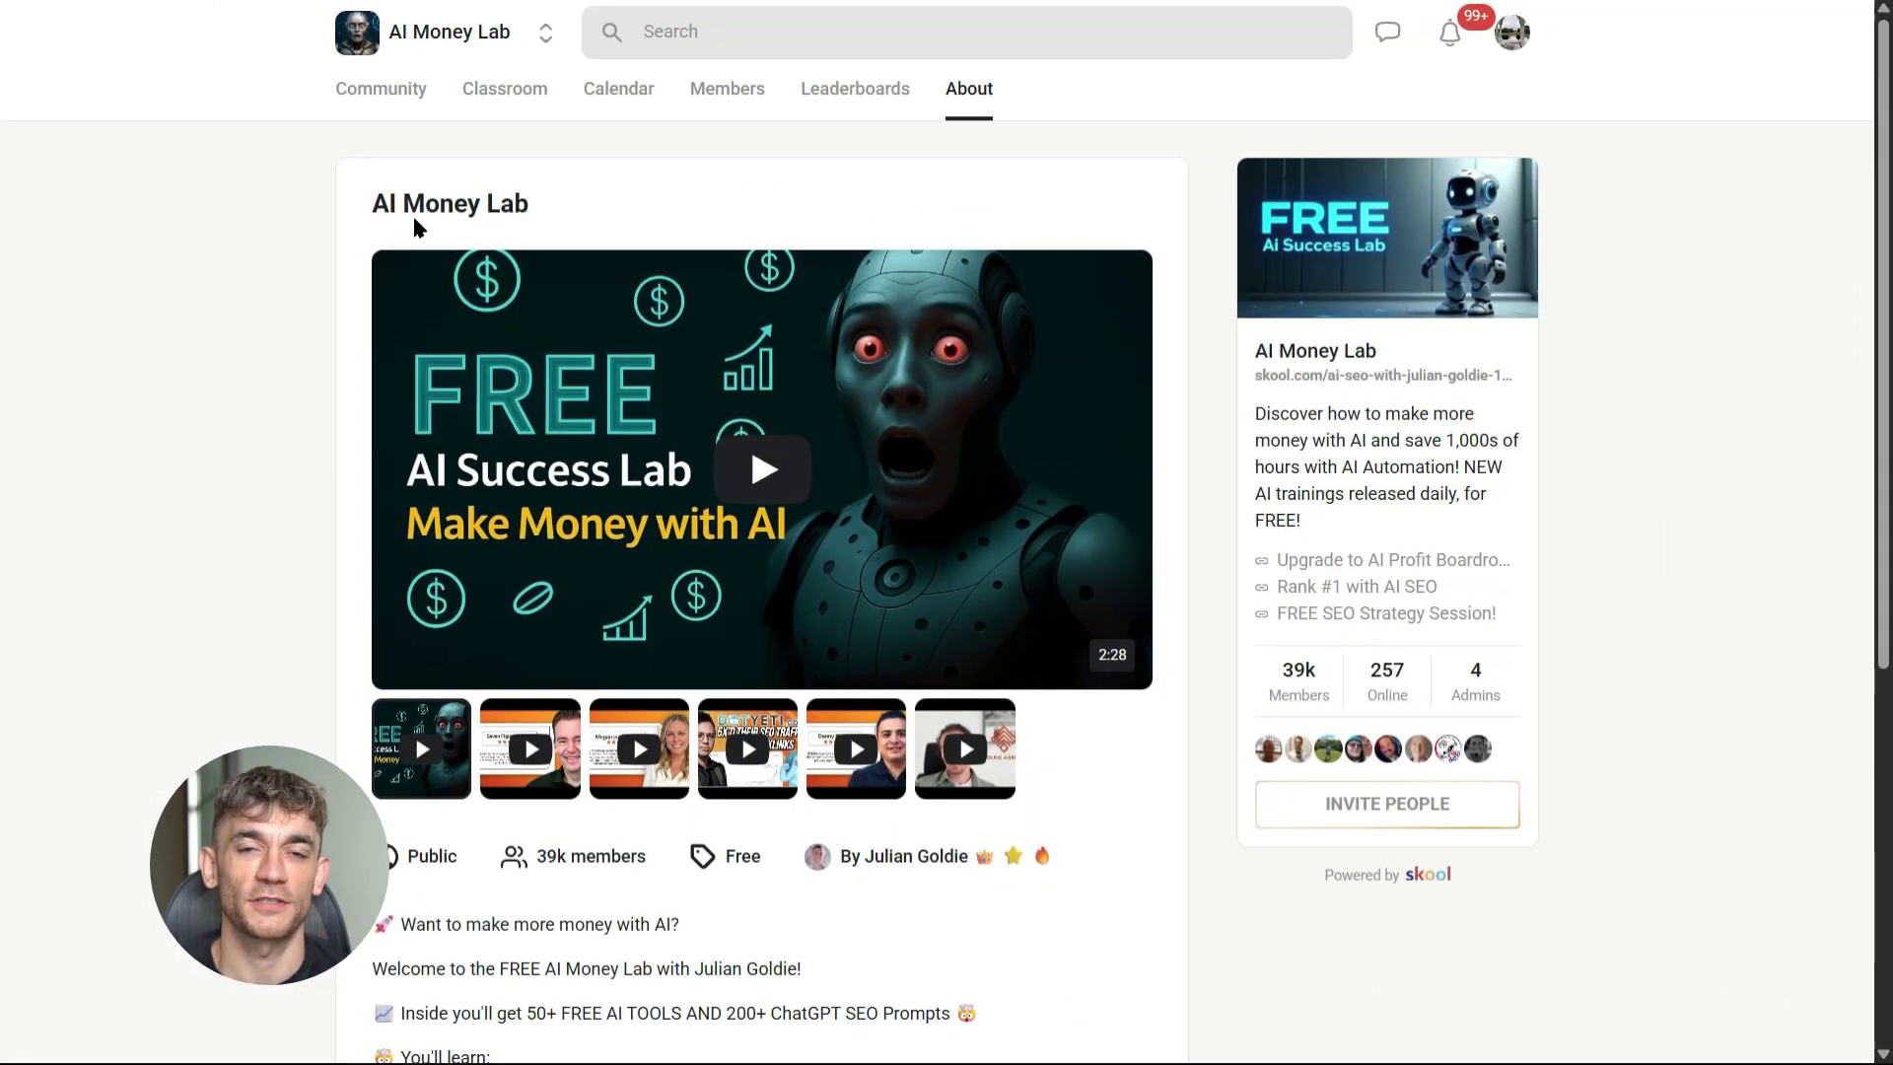
Skim the AI Money Lab About page, then browse the courses in its Classroom tab
left_click_drag(377, 204, 559, 215)
left_click(559, 215)
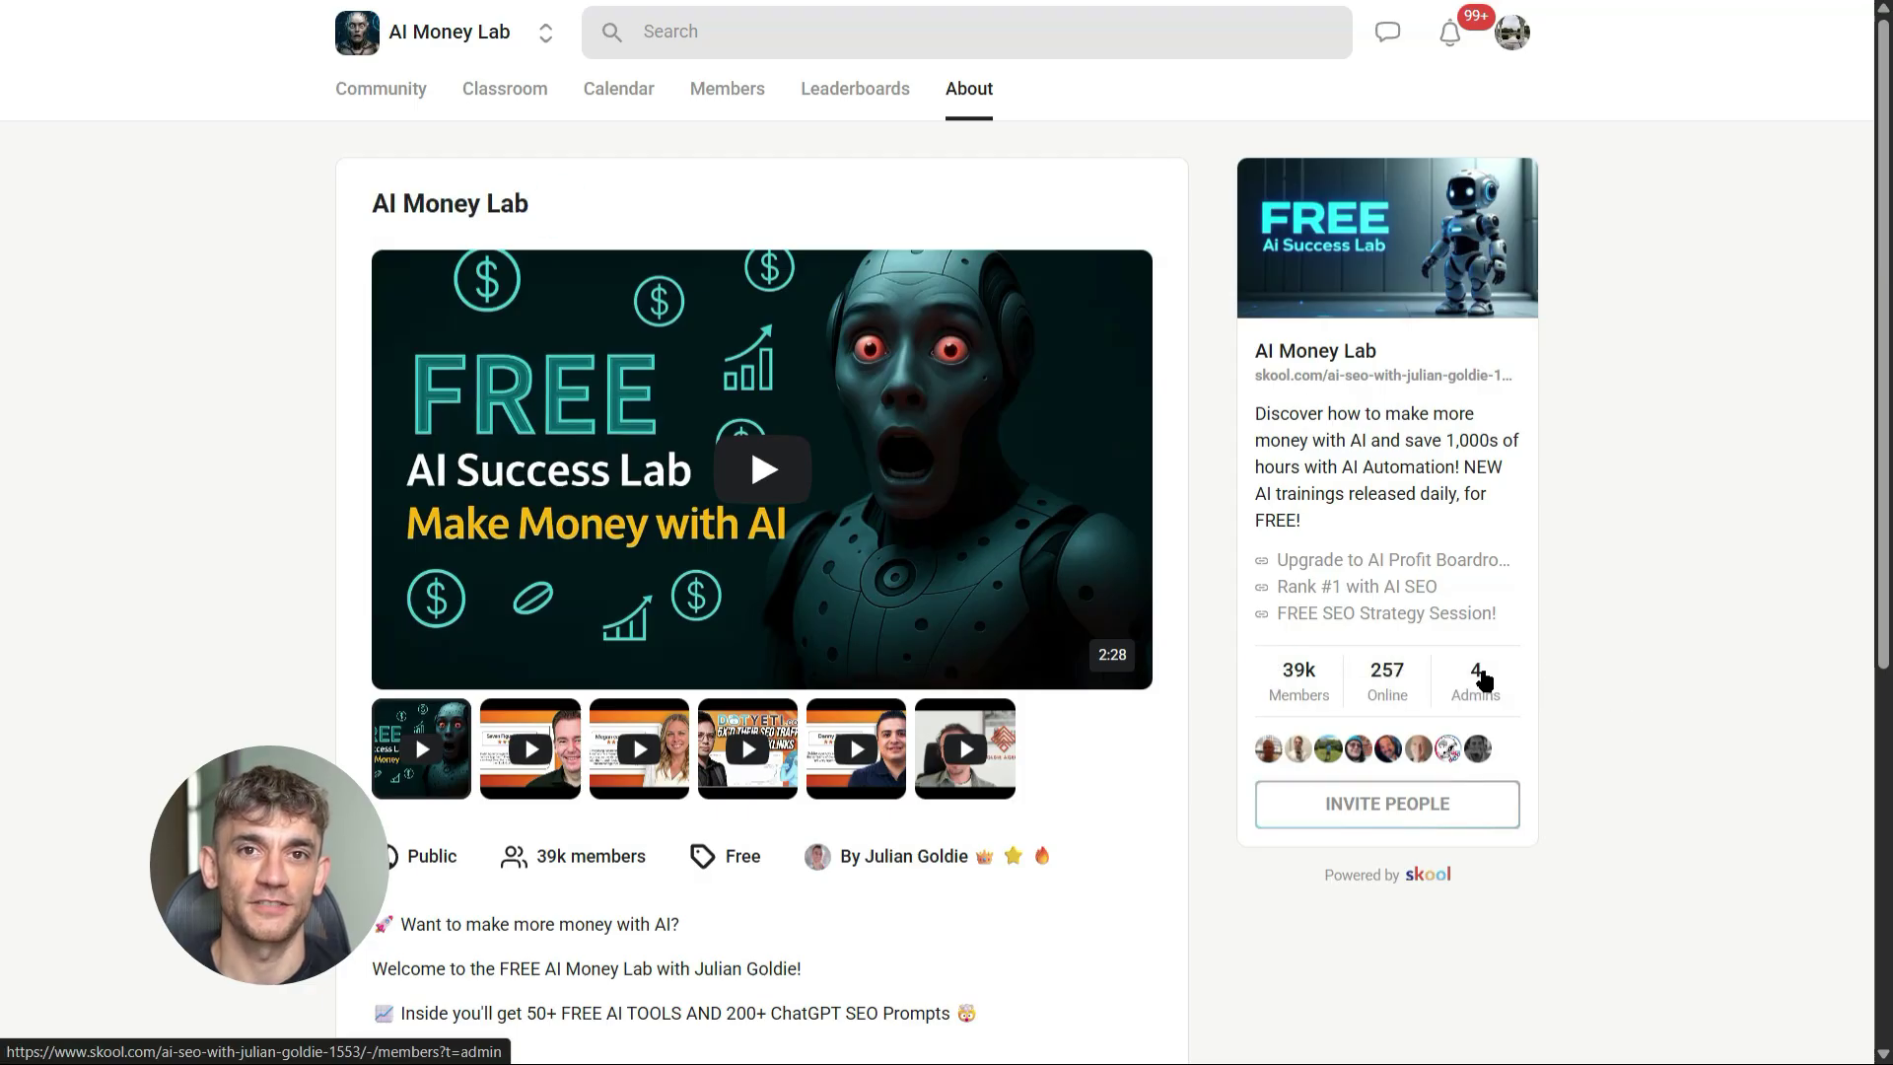
scroll(1241, 690, "down", 6)
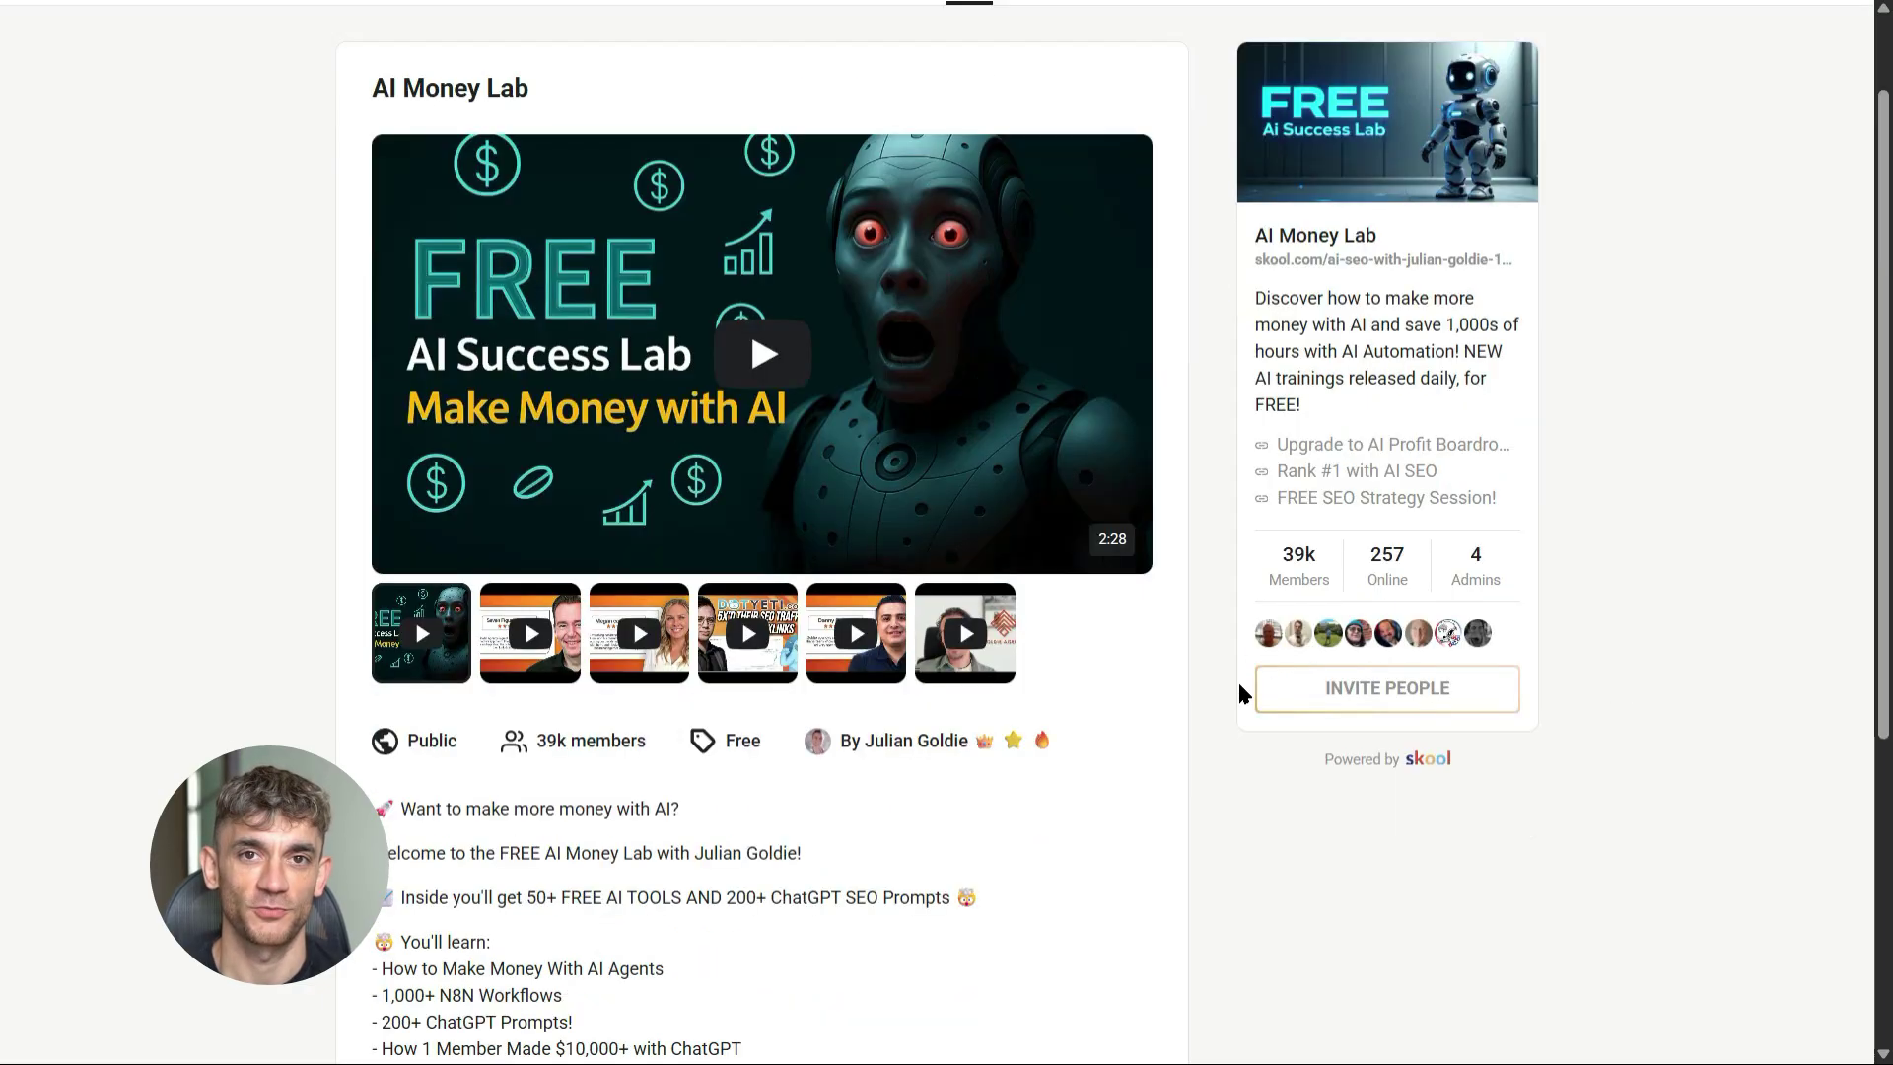
scroll(1241, 693, "up", 6)
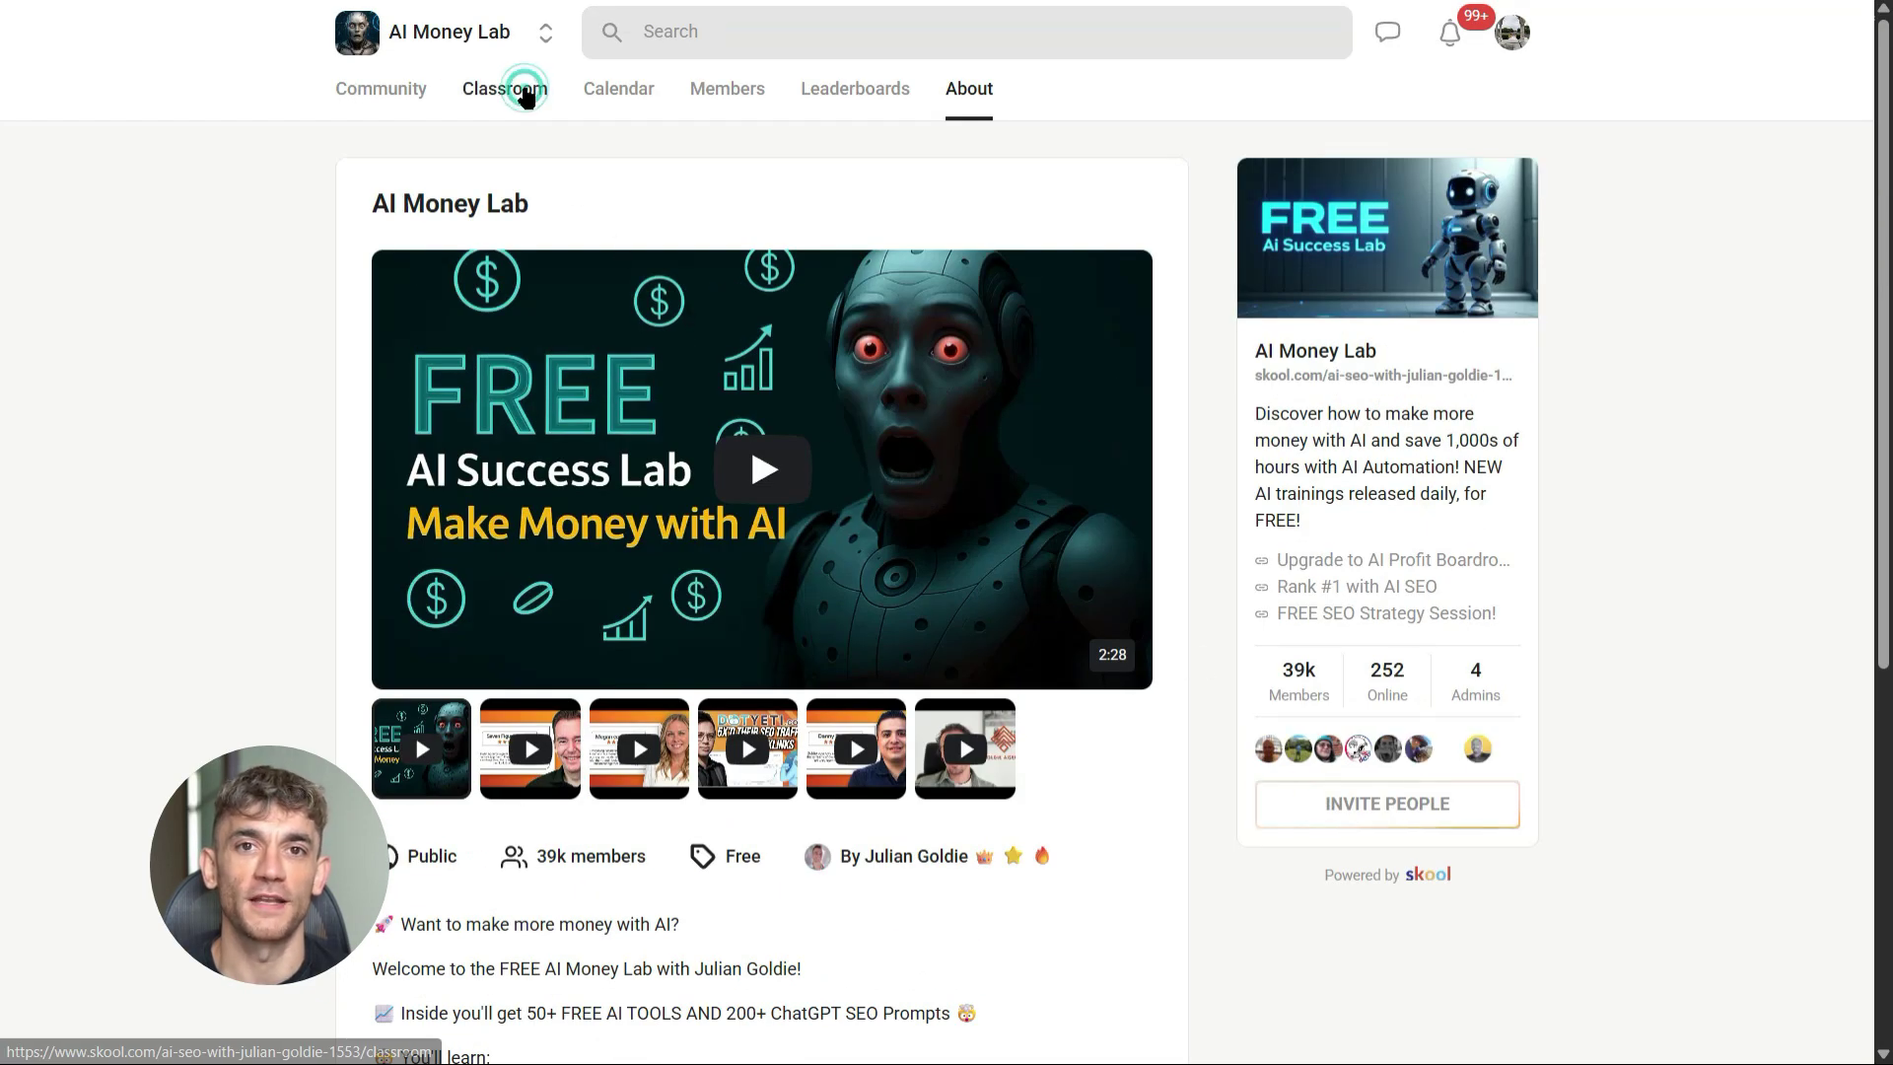
left_click(524, 94)
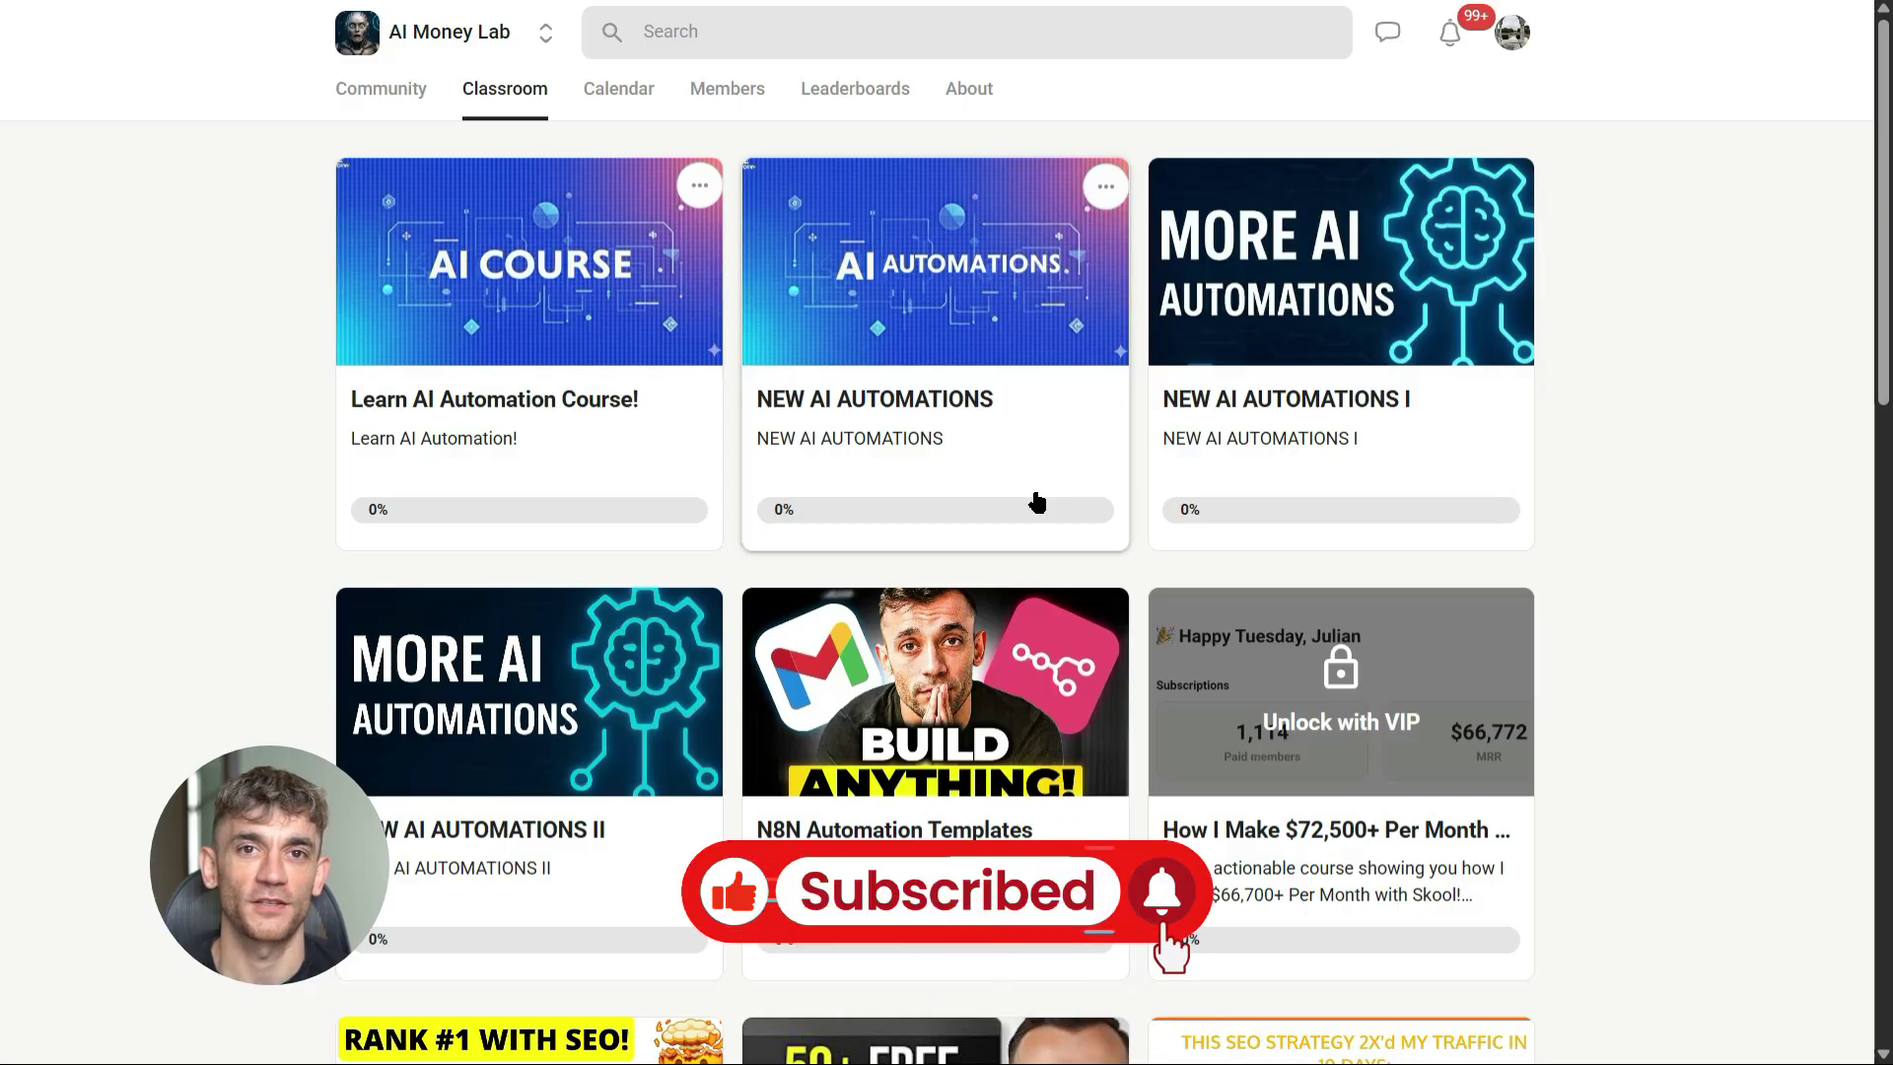
scroll(1031, 499, "down", 15)
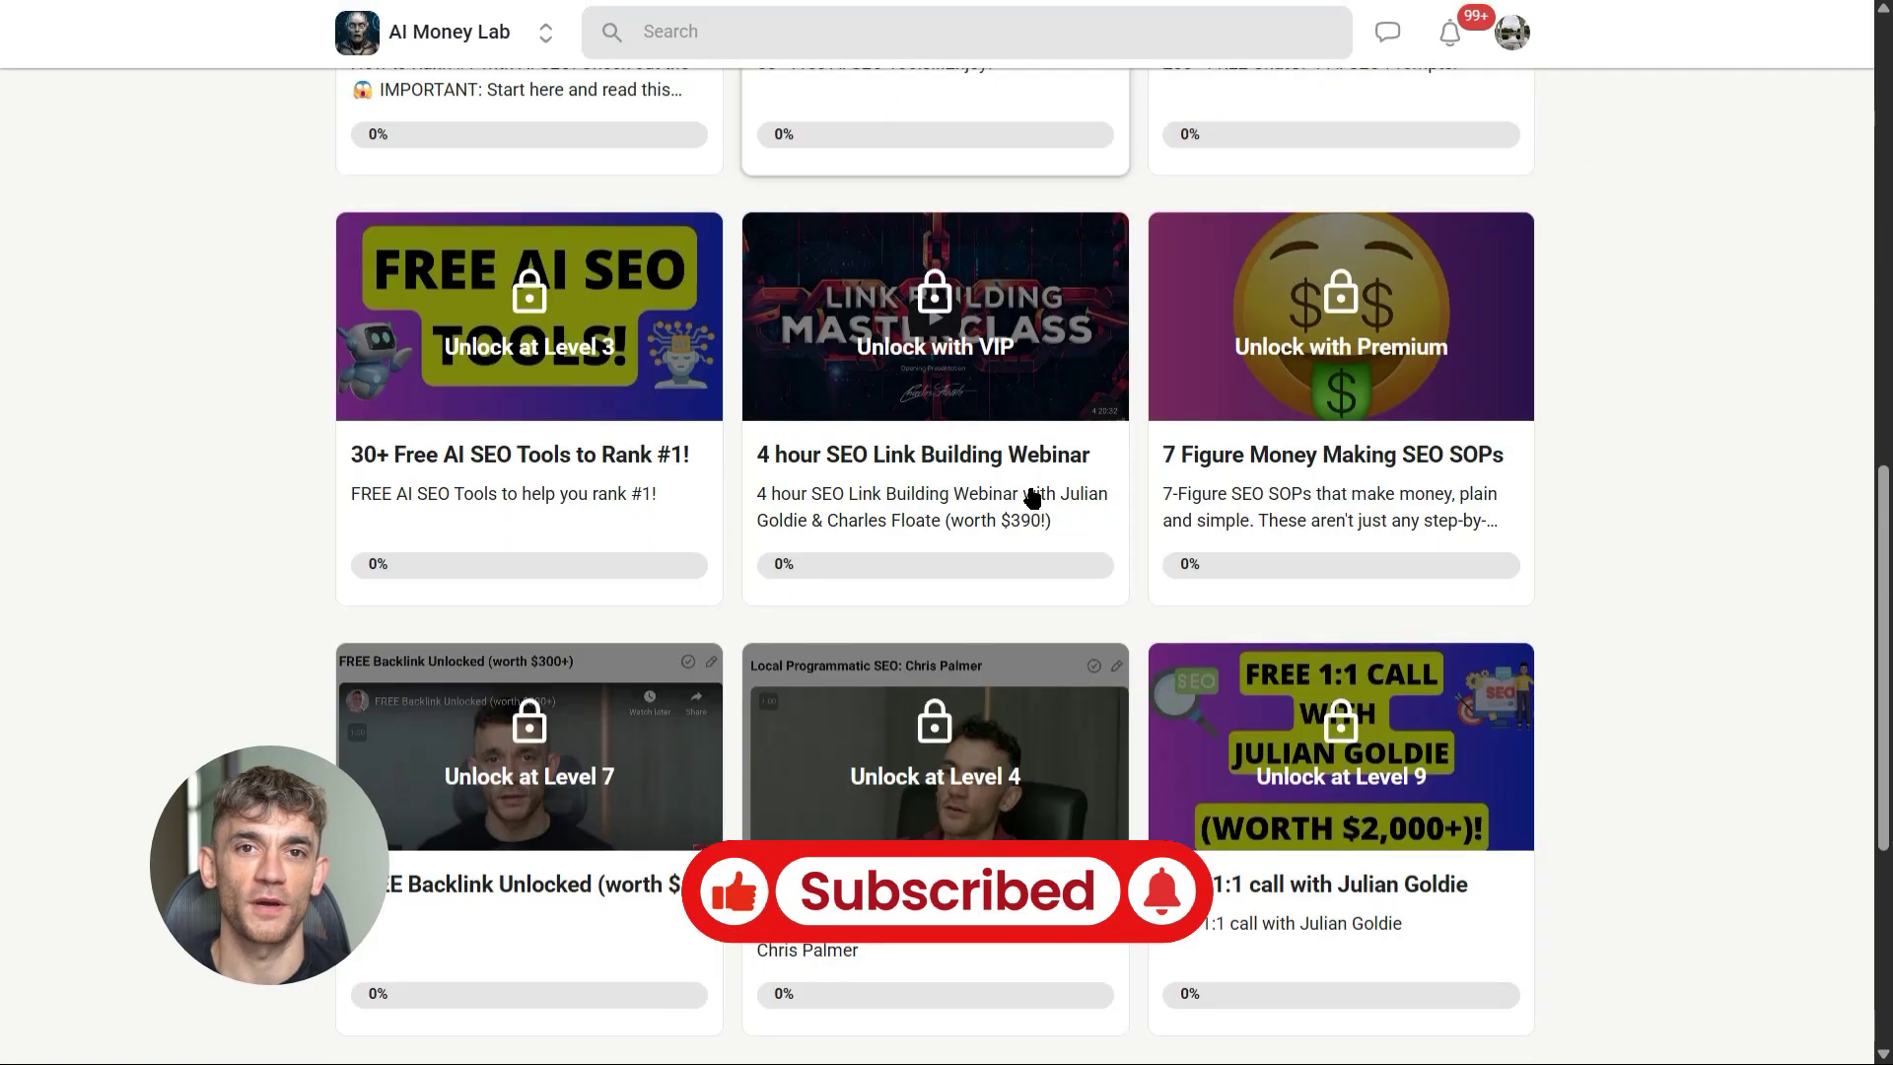
scroll(1032, 499, "up", 15)
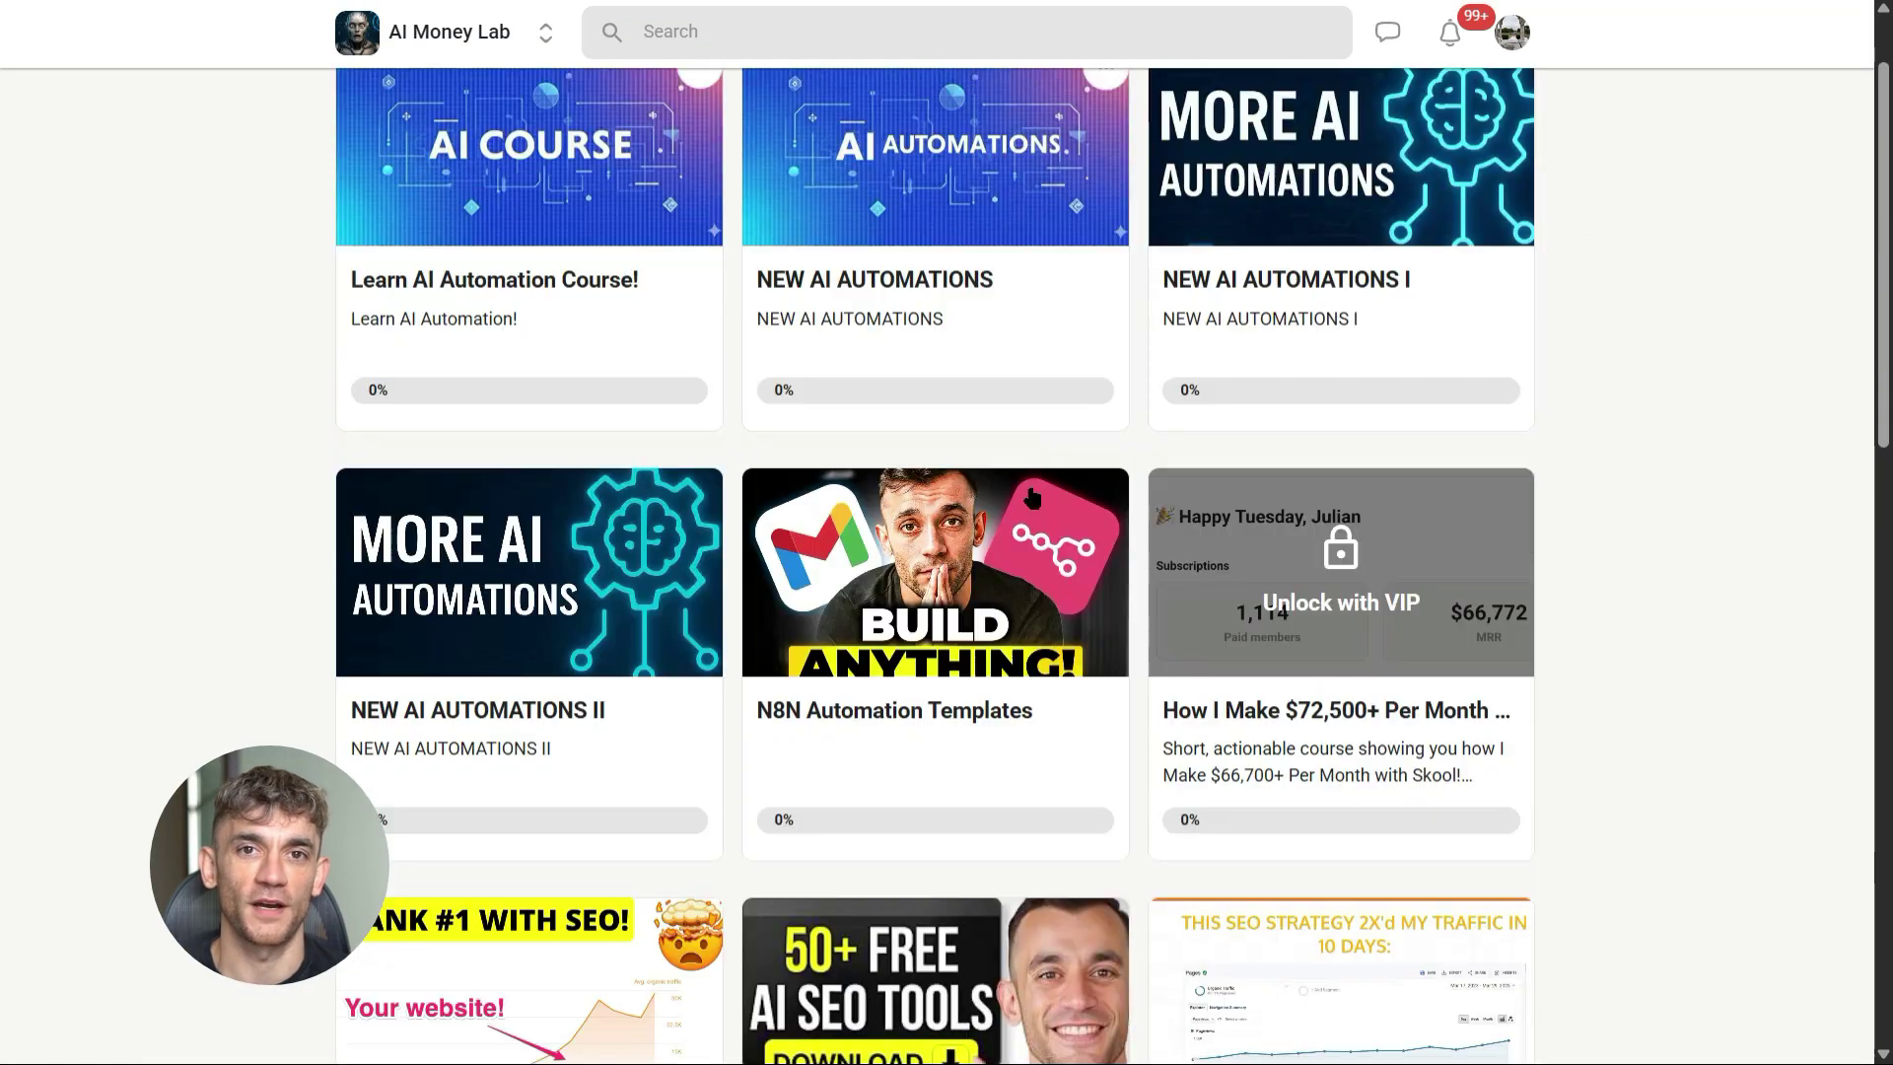